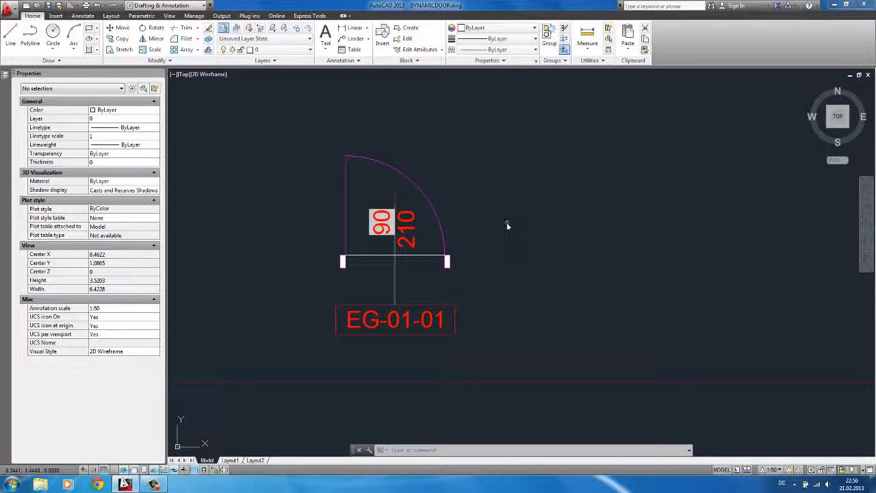
Stretch the dynamic door block's wall thickness to about 0.338, and reduce it to about 0.21
{"action": "middle_click_drag", "start_coordinate": [514, 223], "coordinate": [573, 230]}
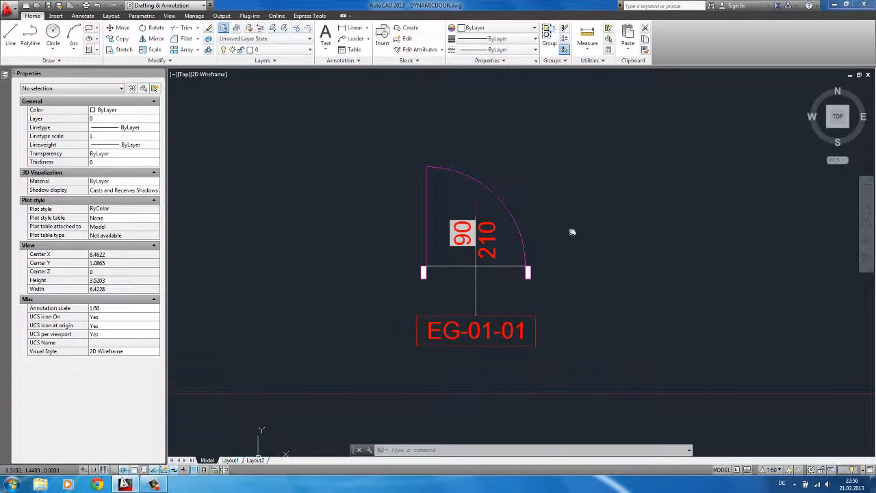
{"action": "left_click", "coordinate": [520, 228]}
{"action": "middle_click_drag", "start_coordinate": [425, 268], "coordinate": [426, 245]}
{"action": "scroll", "coordinate": [415, 255], "scroll_direction": "up", "scroll_amount": 4}
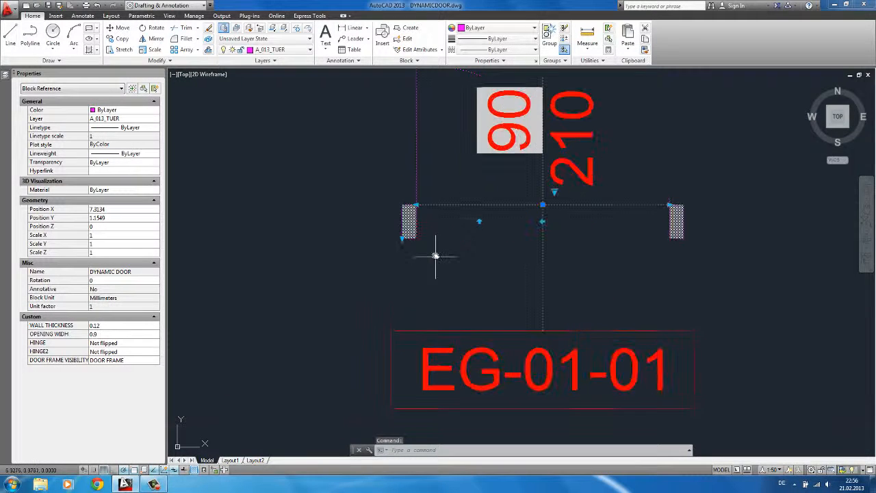
{"action": "left_click", "coordinate": [403, 238]}
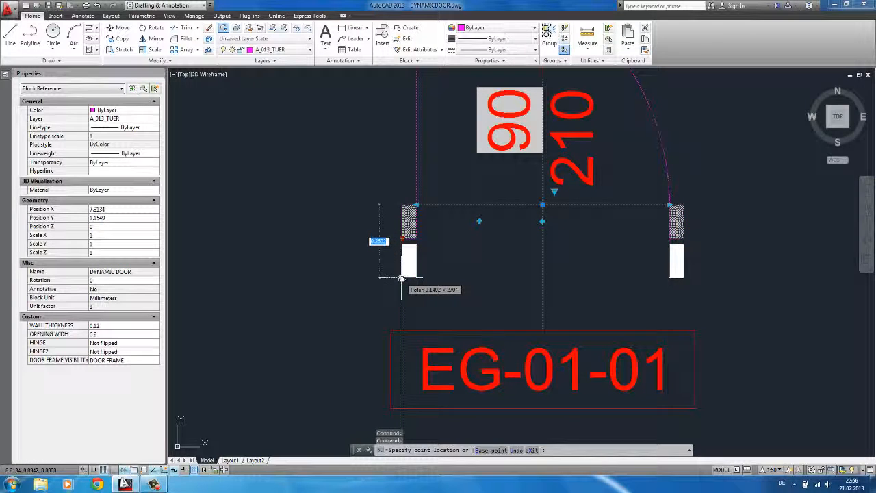
{"action": "left_click", "coordinate": [400, 298]}
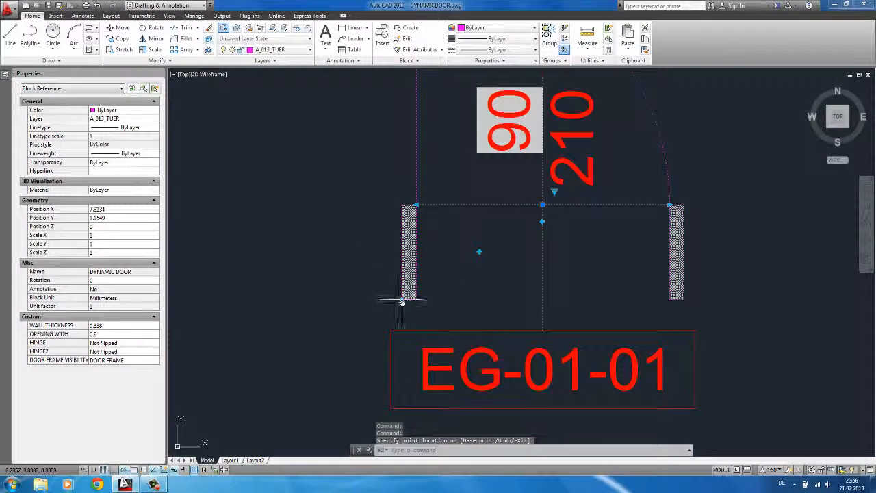
{"action": "left_click", "coordinate": [402, 299]}
{"action": "left_click", "coordinate": [406, 263]}
{"action": "scroll", "coordinate": [411, 259], "scroll_direction": "down", "scroll_amount": 2}
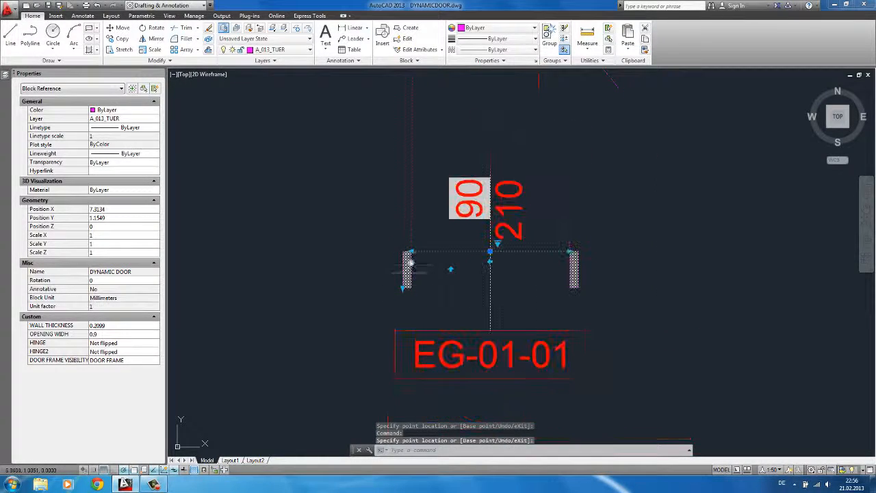
Widen the door block's opening to about 1.55, and narrow it to about 0.82
{"action": "left_click", "coordinate": [413, 252]}
{"action": "left_click", "coordinate": [350, 252]}
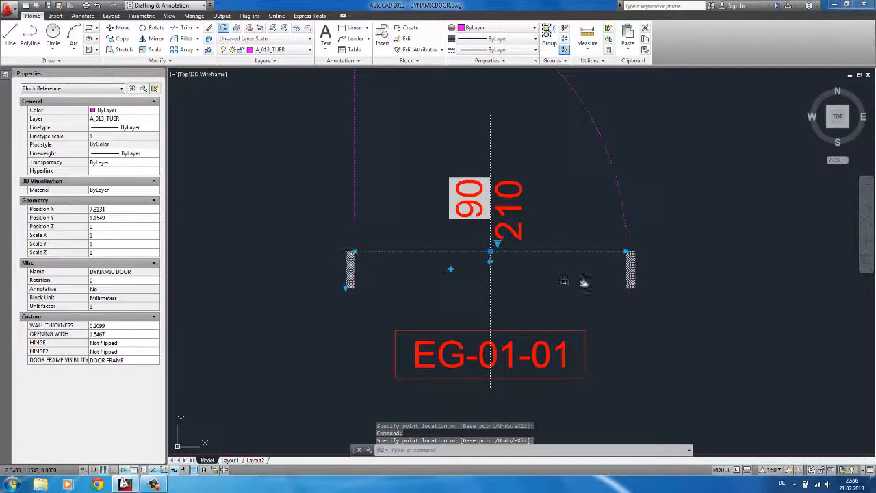
{"action": "left_click", "coordinate": [628, 252]}
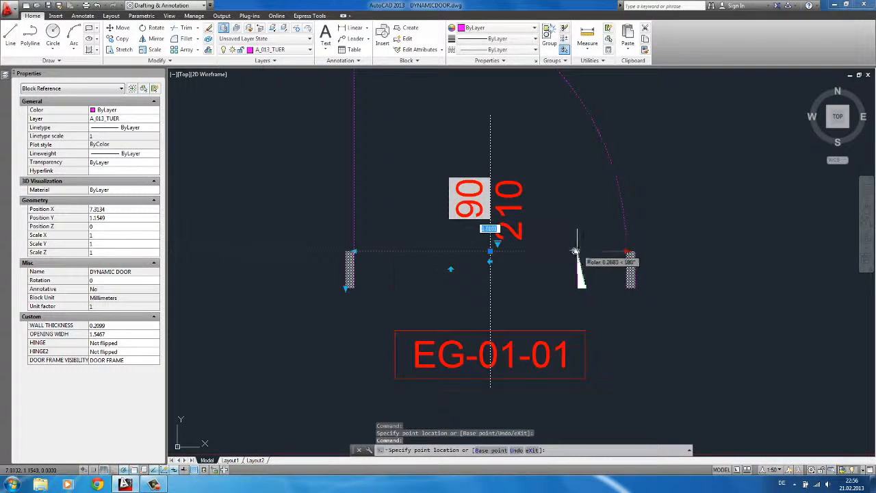
{"action": "left_click", "coordinate": [563, 252]}
{"action": "middle_click_drag", "start_coordinate": [576, 217], "coordinate": [573, 227]}
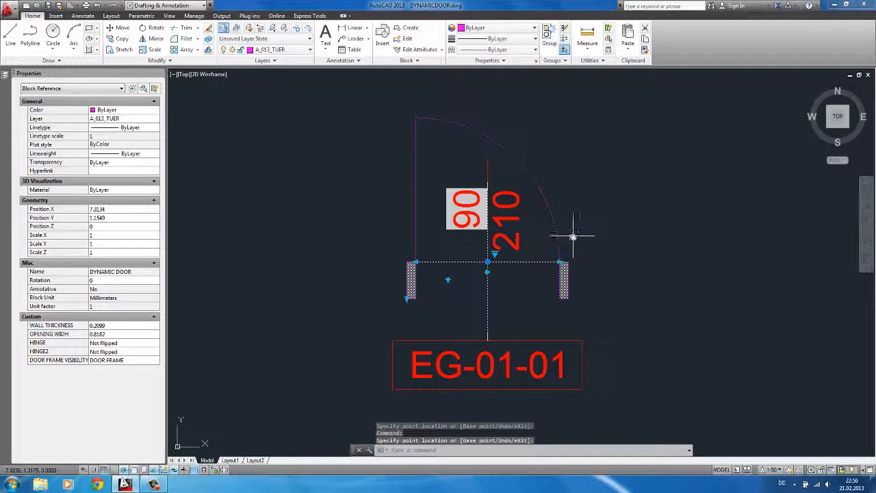
Flip the door block's hinge to the opposite jamb, and flip its swing across the wall and back
{"action": "left_click", "coordinate": [448, 282]}
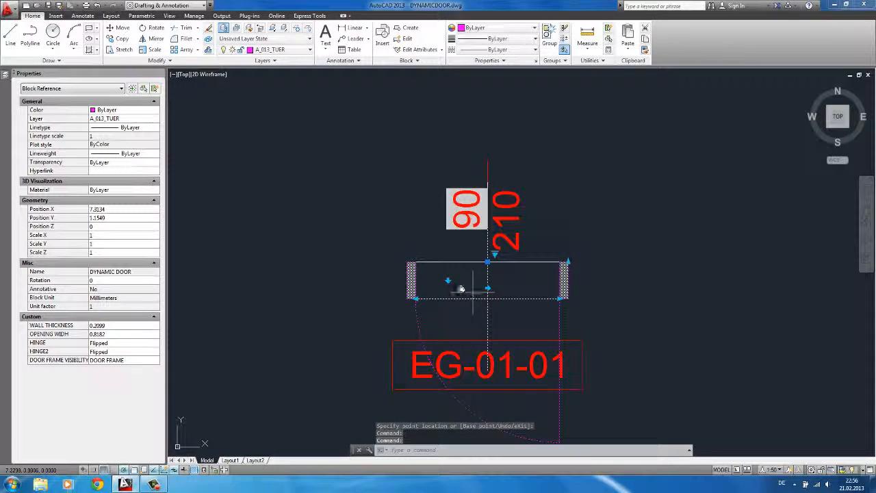
{"action": "left_click", "coordinate": [448, 280]}
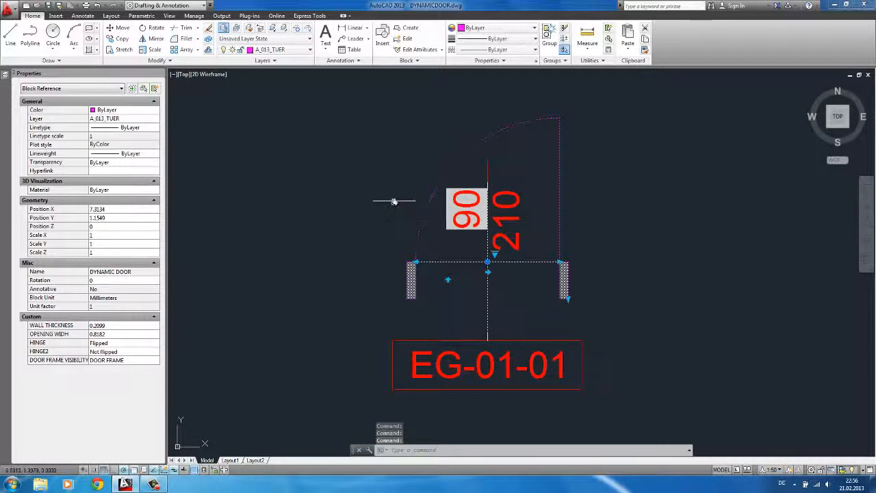
{"action": "middle_click_drag", "start_coordinate": [393, 201], "coordinate": [335, 190]}
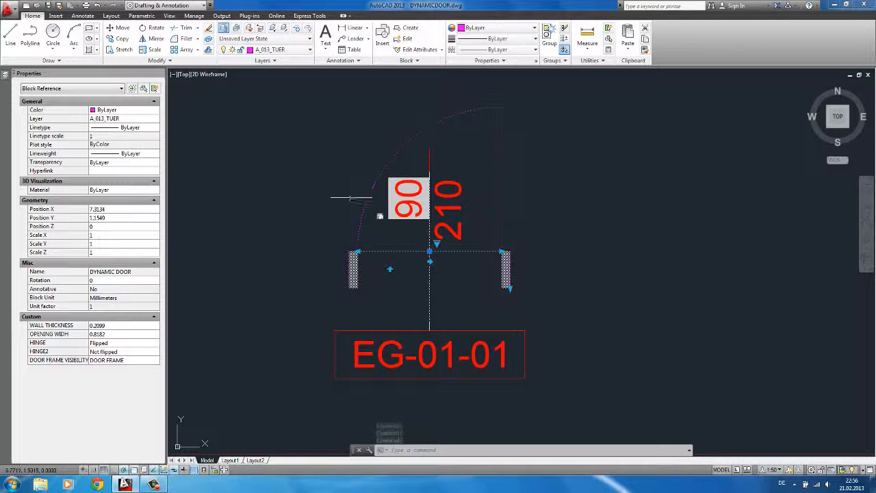
Switch the door block's visibility state to NO FRAME and back to DOOR FRAME
{"action": "left_click", "coordinate": [439, 244]}
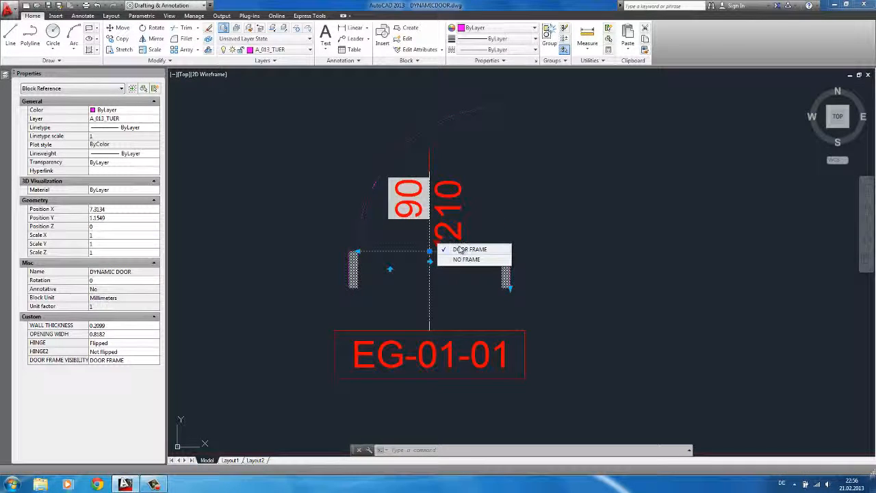
{"action": "left_click", "coordinate": [462, 259]}
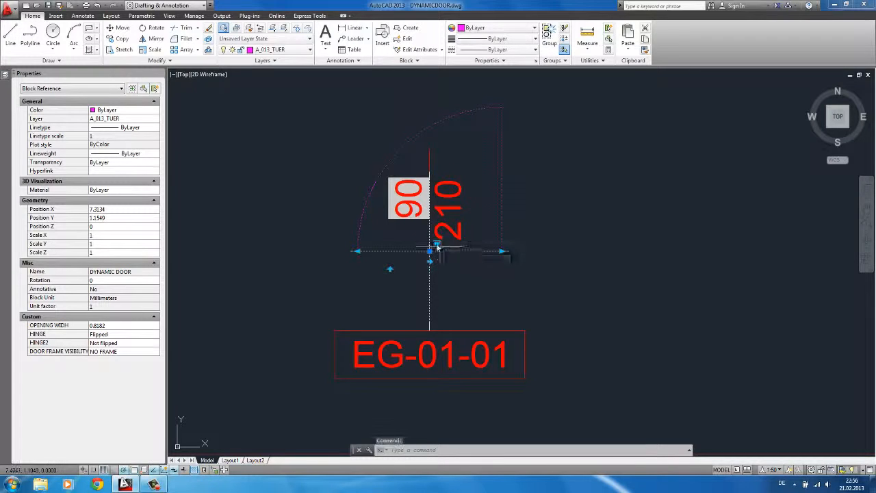
{"action": "left_click", "coordinate": [436, 246]}
{"action": "left_click", "coordinate": [460, 249]}
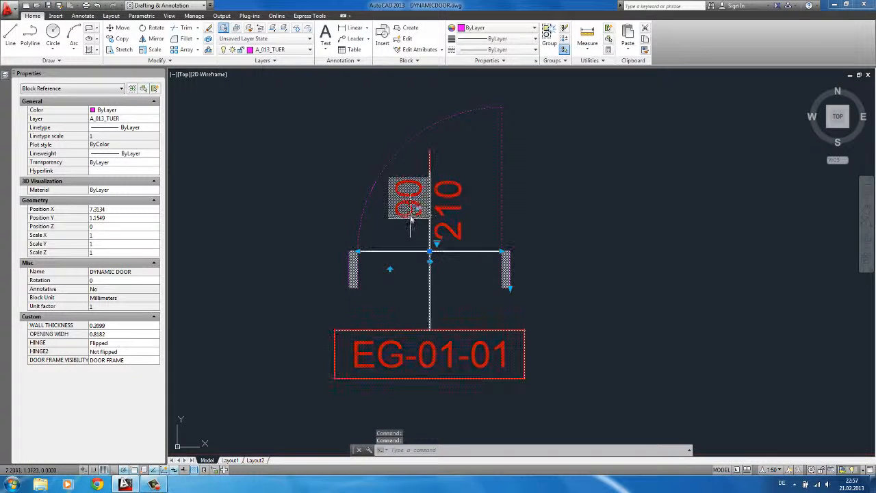
Reset the dynamic door block to its original definition
{"action": "right_click", "coordinate": [411, 206]}
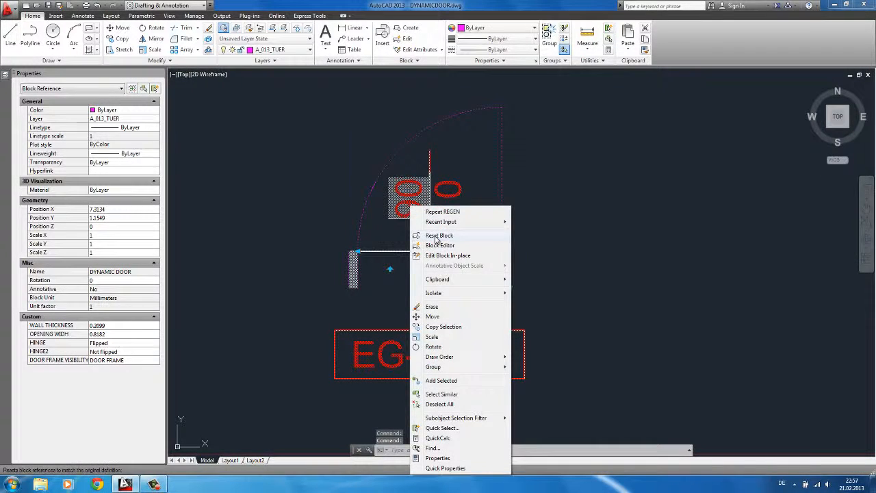
{"action": "left_click", "coordinate": [438, 234]}
{"action": "scroll", "coordinate": [382, 209], "scroll_direction": "down", "scroll_amount": 2}
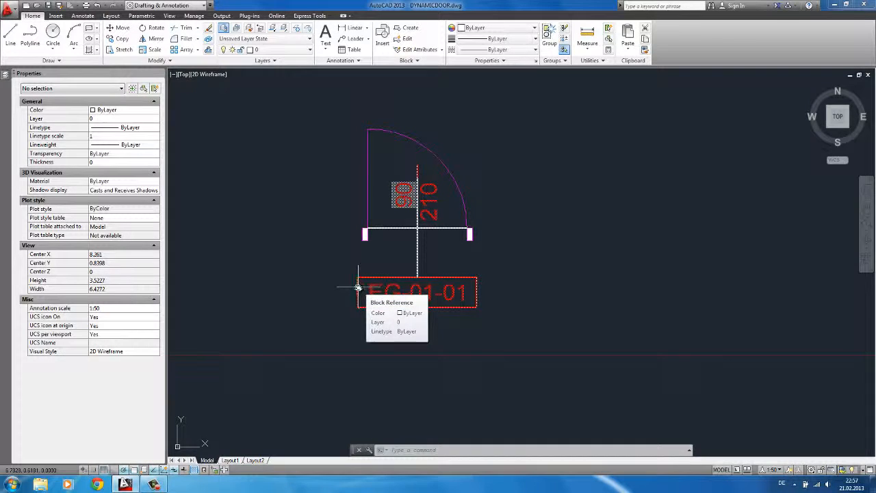
Set the door block's opening width to 1 and regenerate the drawing to update its width label
{"action": "left_click", "coordinate": [368, 149]}
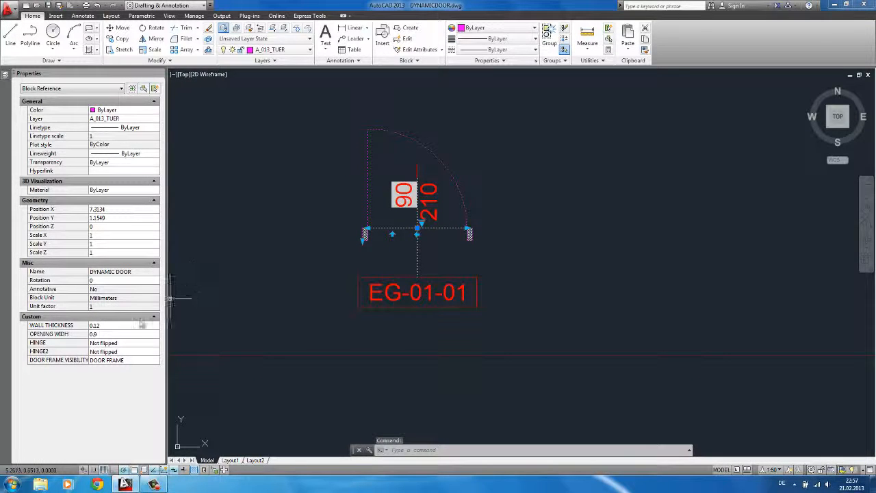
{"action": "left_click", "coordinate": [111, 334]}
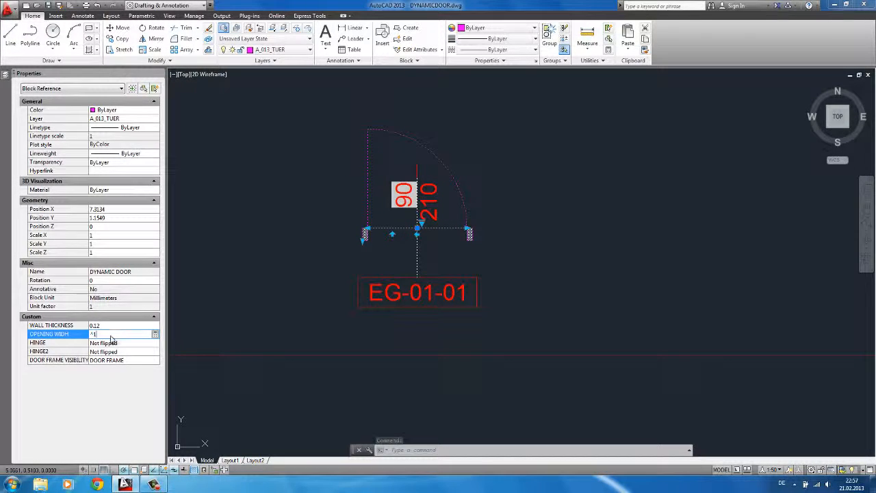
{"action": "left_click", "coordinate": [110, 343]}
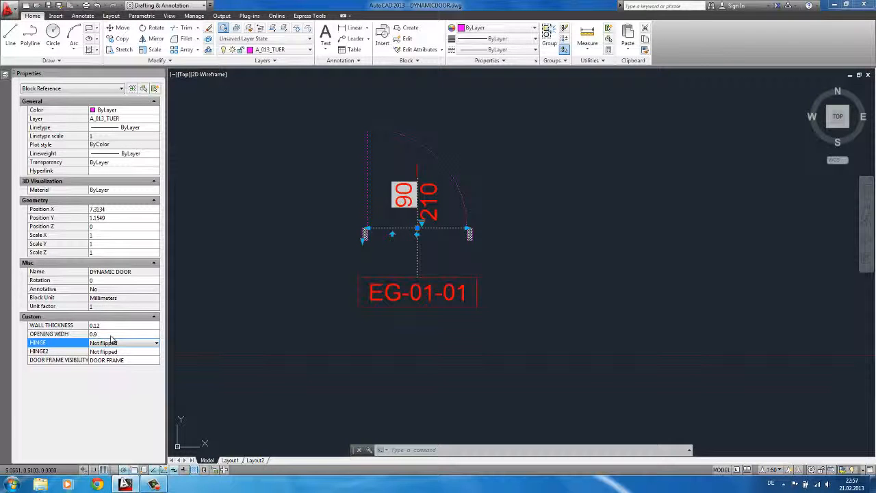
{"action": "left_click", "coordinate": [111, 334]}
{"action": "left_click", "coordinate": [111, 341]}
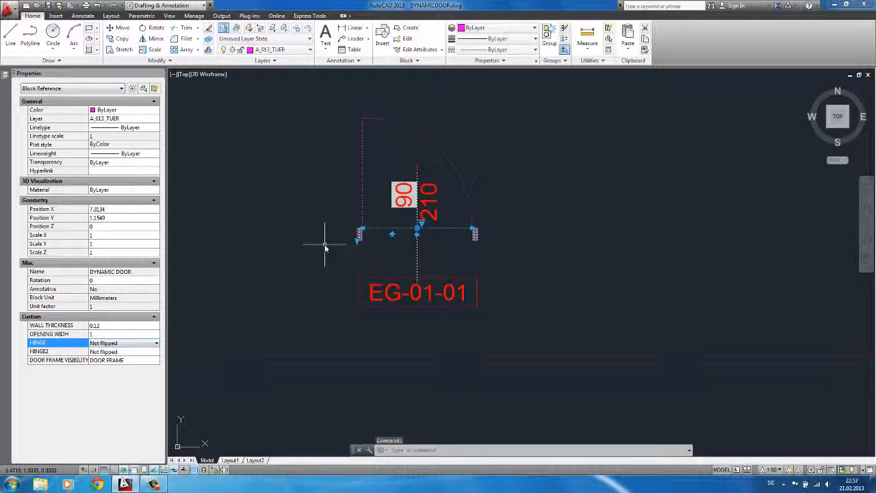
{"action": "type", "text": "re"}
{"action": "key", "text": "Return"}
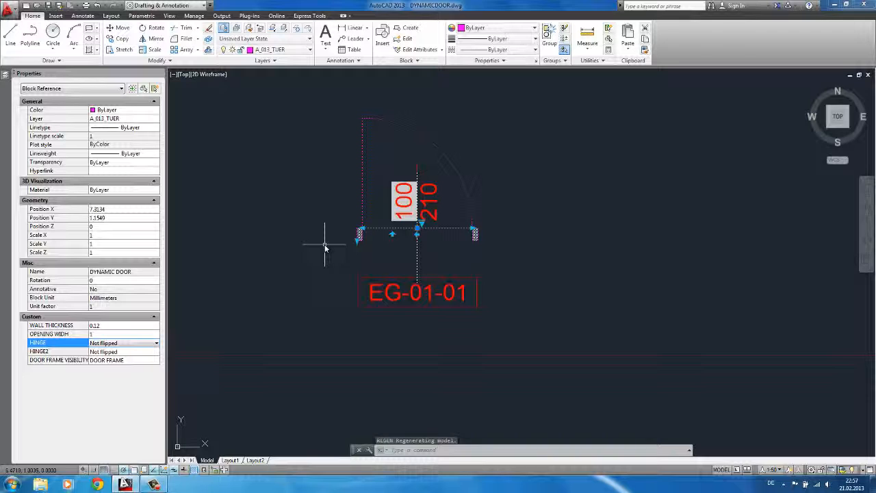
{"action": "key", "text": "Escape"}
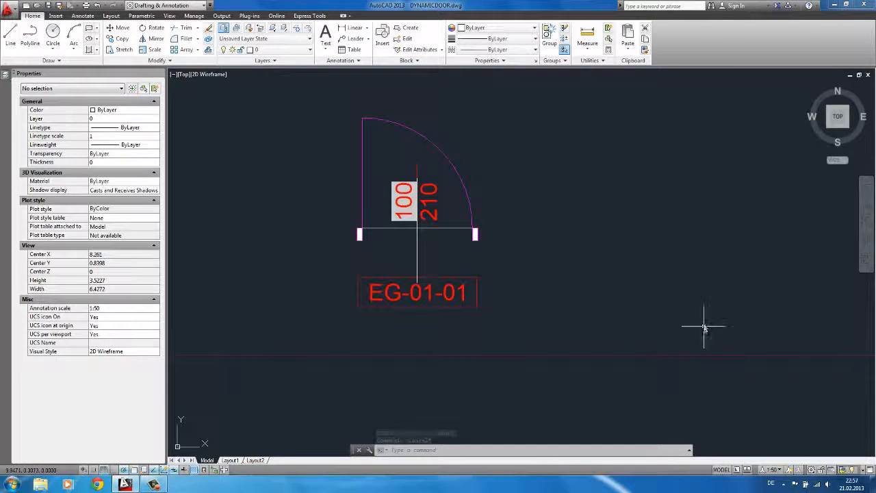
Change the annotation scale to 1:100 and back to 1:50
{"action": "left_click", "coordinate": [771, 470]}
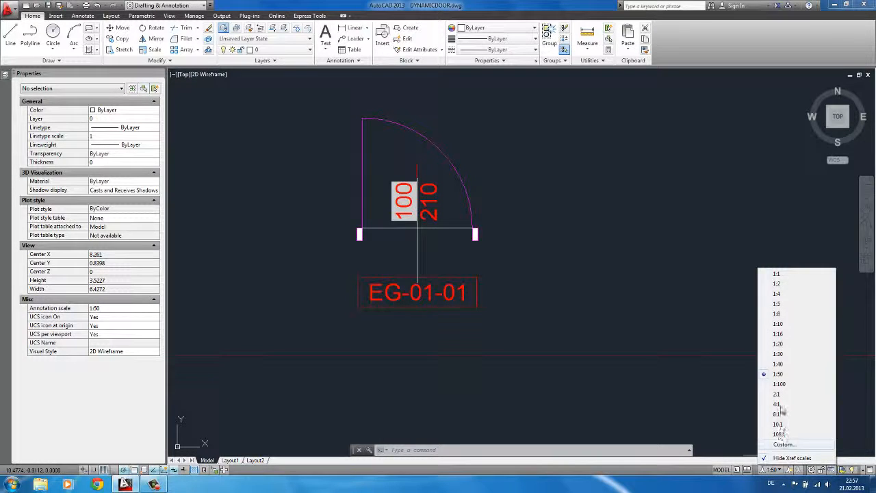
{"action": "left_click", "coordinate": [779, 385]}
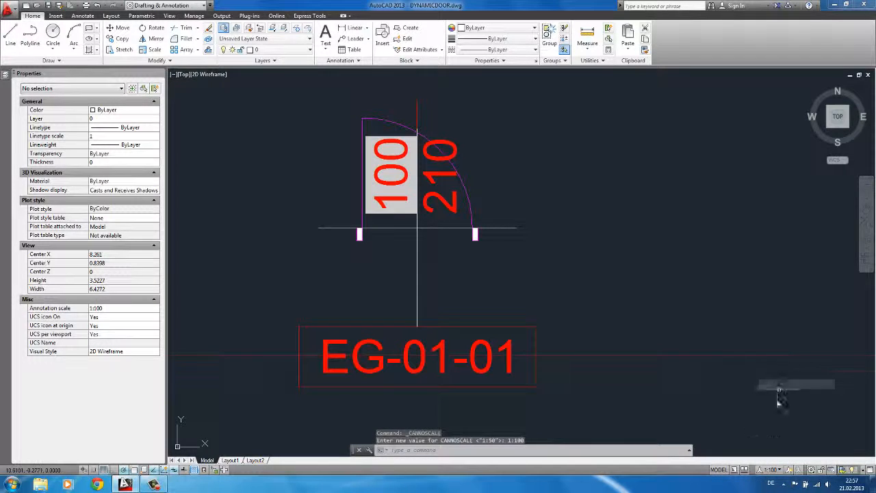
{"action": "left_click", "coordinate": [769, 470]}
{"action": "left_click", "coordinate": [775, 374]}
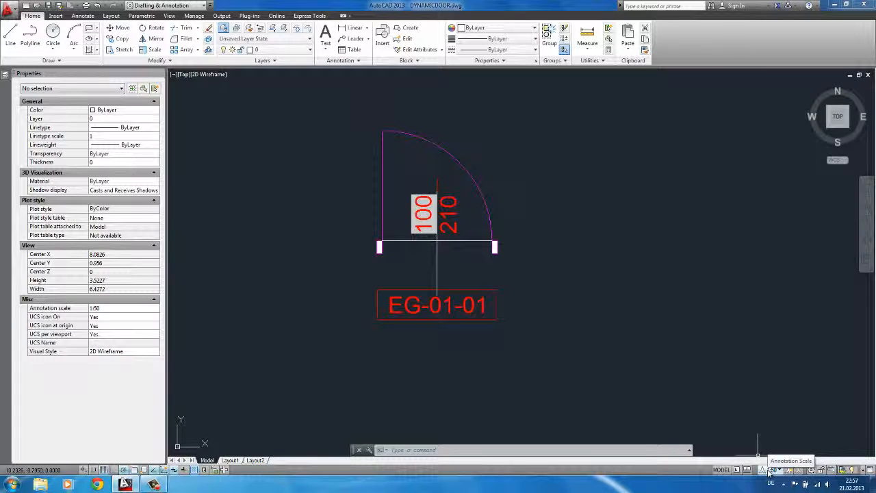
Examine the arc and the door leaf of the plain, unlabelled door drawn as separate objects
{"action": "scroll", "coordinate": [541, 221], "scroll_direction": "down", "scroll_amount": 6}
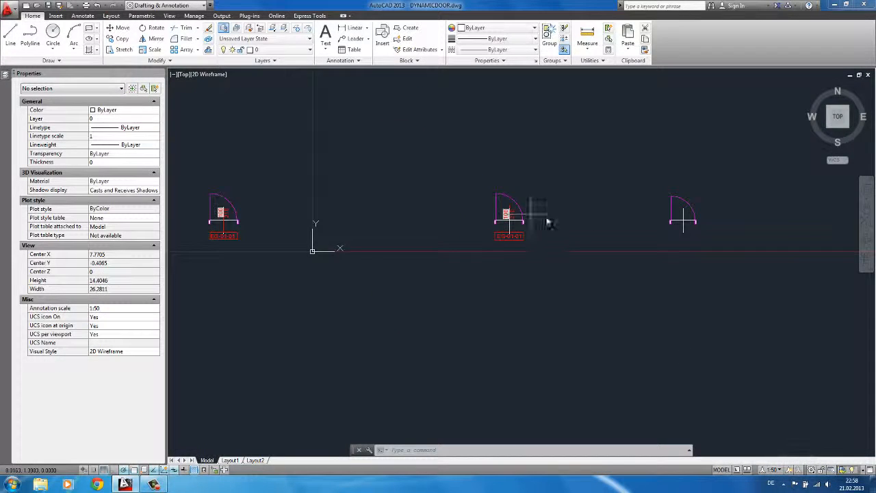
{"action": "scroll", "coordinate": [658, 201], "scroll_direction": "up", "scroll_amount": 8}
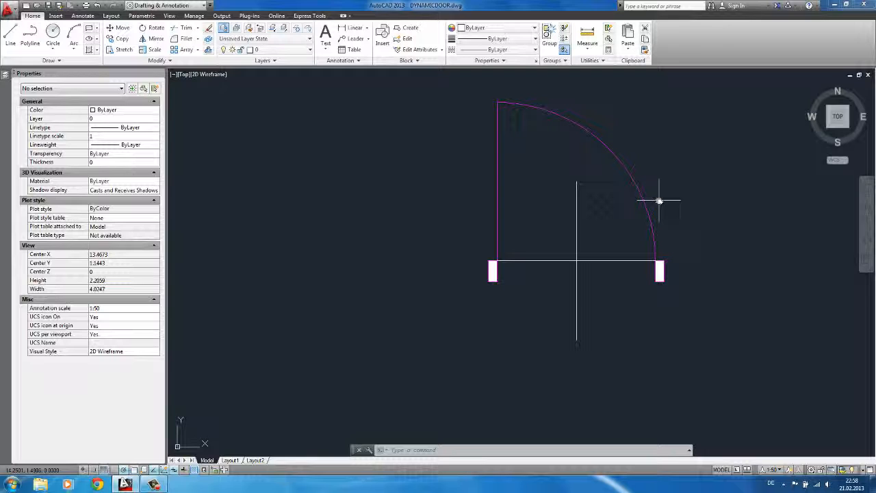
{"action": "scroll", "coordinate": [654, 204], "scroll_direction": "down", "scroll_amount": 3}
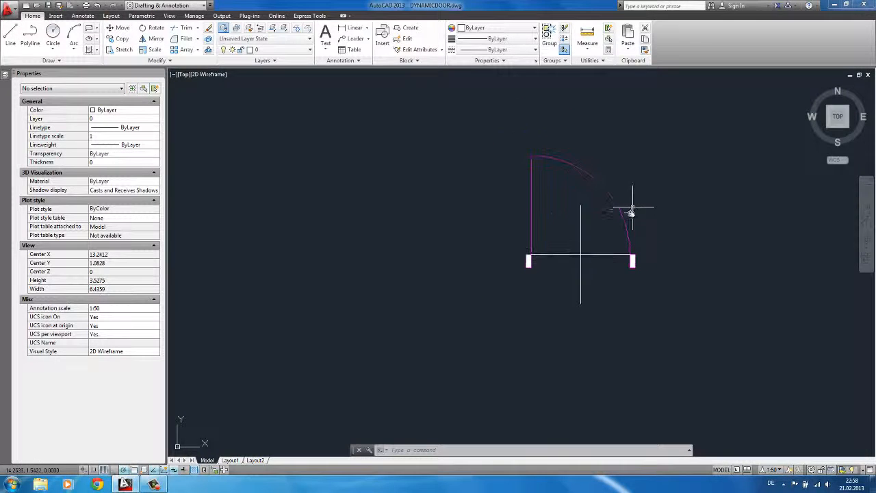
{"action": "left_click", "coordinate": [608, 209]}
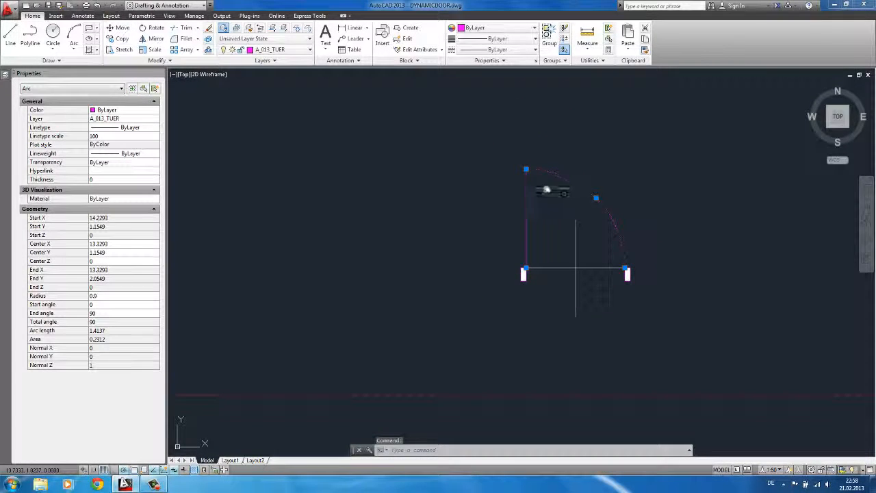
{"action": "key", "text": "Escape"}
{"action": "left_click", "coordinate": [541, 190]}
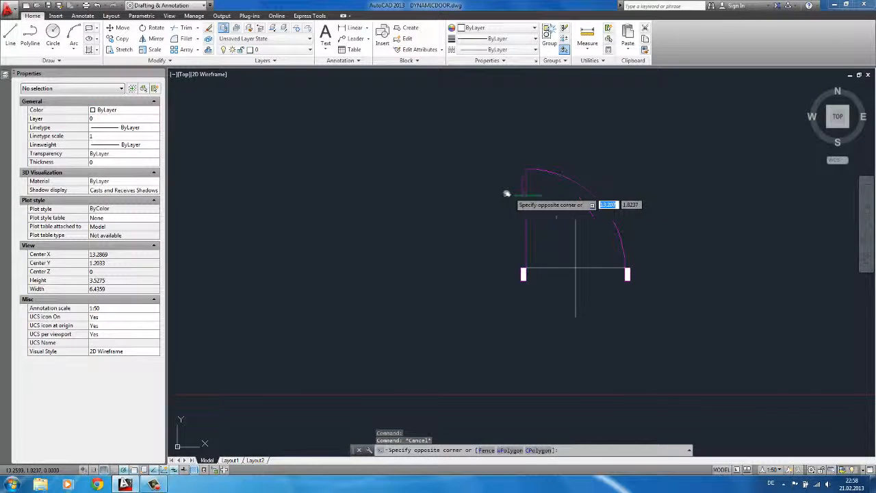
{"action": "left_click", "coordinate": [503, 212]}
{"action": "key", "text": "Escape"}
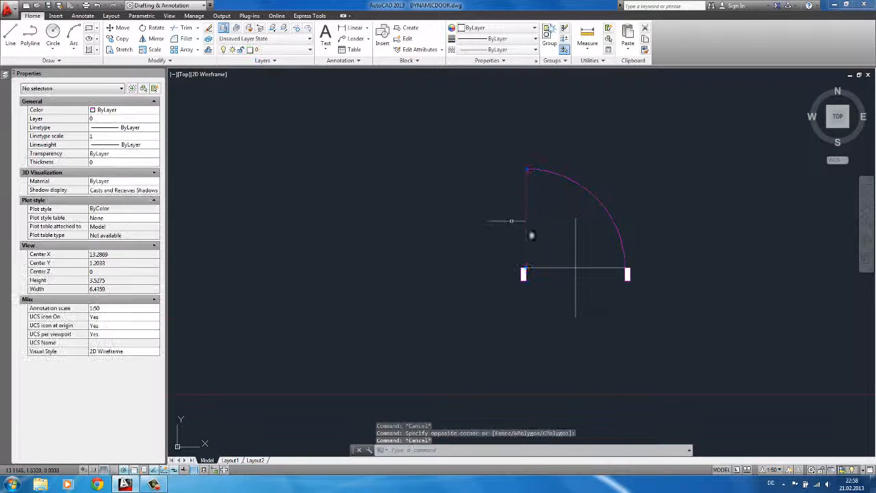
Check the layer and properties of the two crossing auxiliary polylines in the plain door's opening
{"action": "scroll", "coordinate": [530, 235], "scroll_direction": "up", "scroll_amount": 5}
{"action": "left_click", "coordinate": [568, 253]}
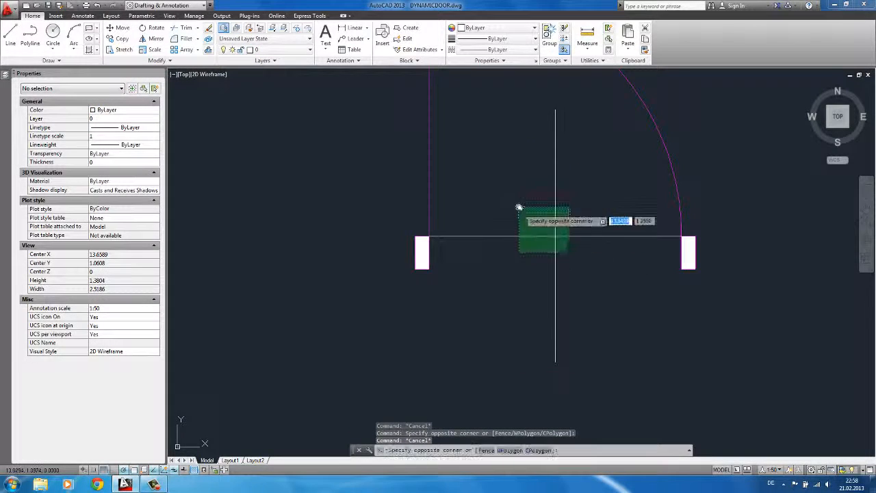
{"action": "left_click", "coordinate": [517, 210]}
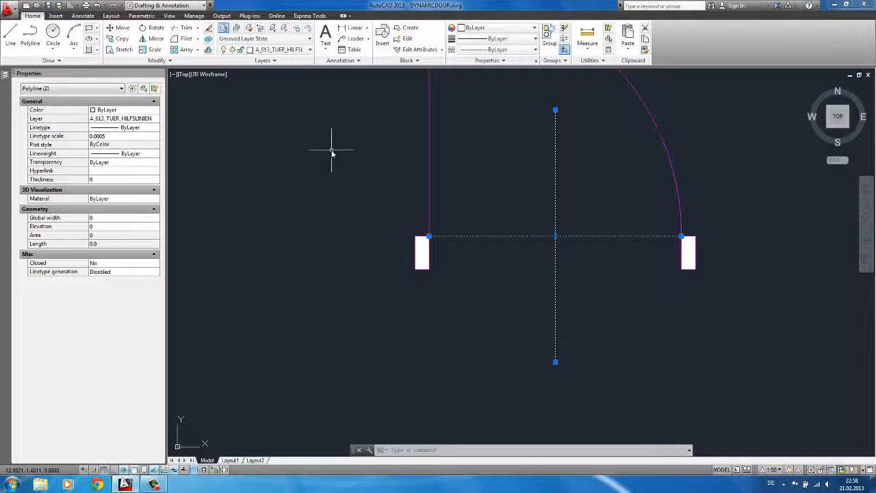
{"action": "key", "text": "Escape"}
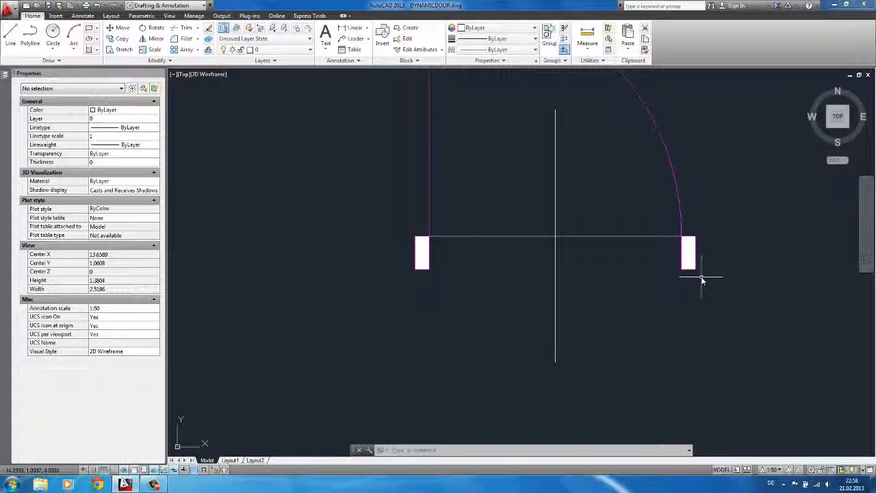
{"action": "scroll", "coordinate": [701, 279], "scroll_direction": "down", "scroll_amount": 5}
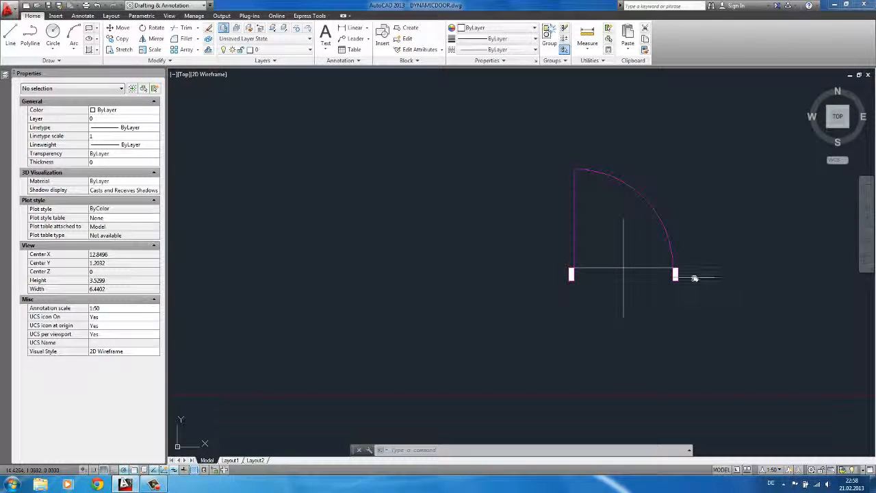
Start a new block definition for the plain door and name it DynamicDoor
{"action": "middle_click_drag", "start_coordinate": [694, 280], "coordinate": [675, 284]}
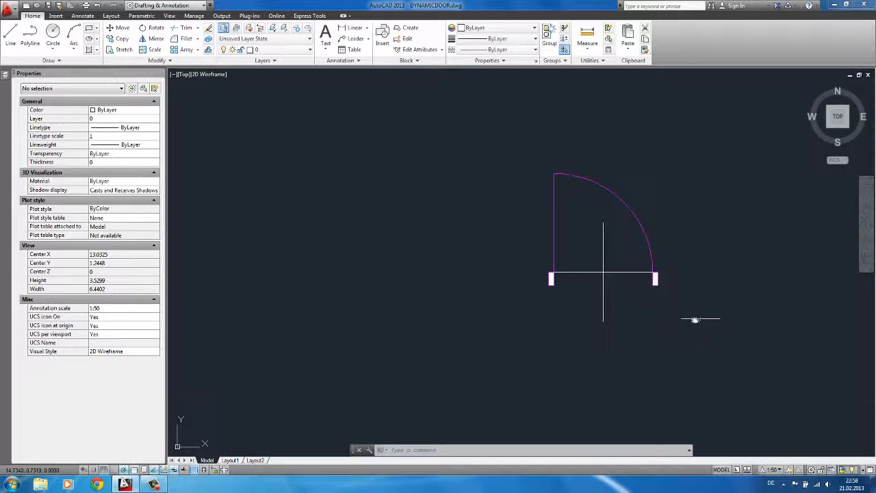
{"action": "middle_click_drag", "start_coordinate": [695, 319], "coordinate": [674, 320]}
{"action": "left_click", "coordinate": [698, 345]}
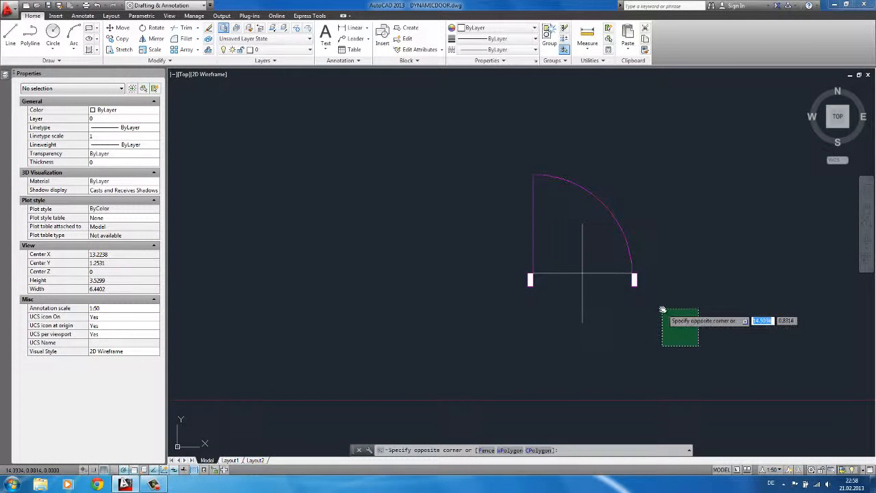
{"action": "left_click", "coordinate": [663, 310]}
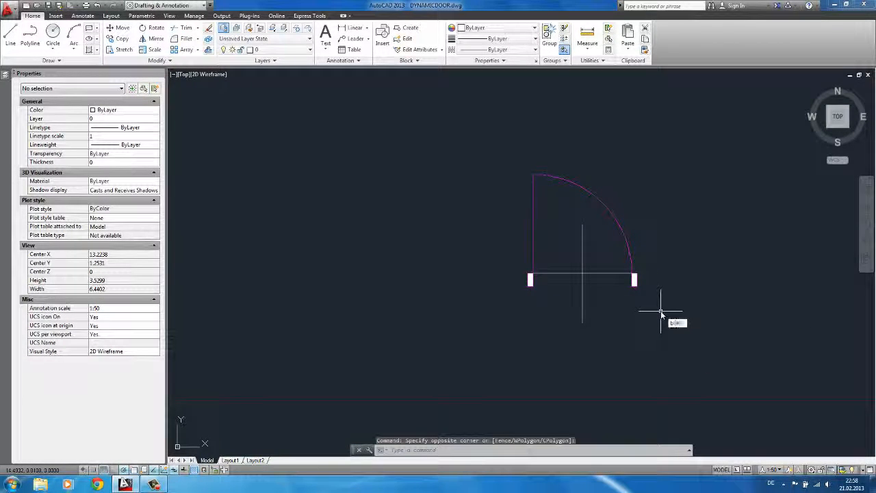
{"action": "type", "text": "block"}
{"action": "key", "text": "Return"}
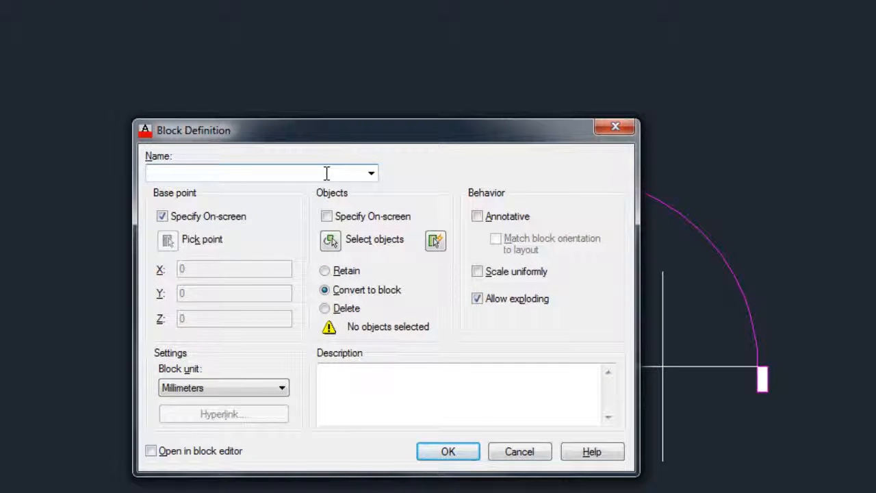
{"action": "type", "text": "Dynamic"}
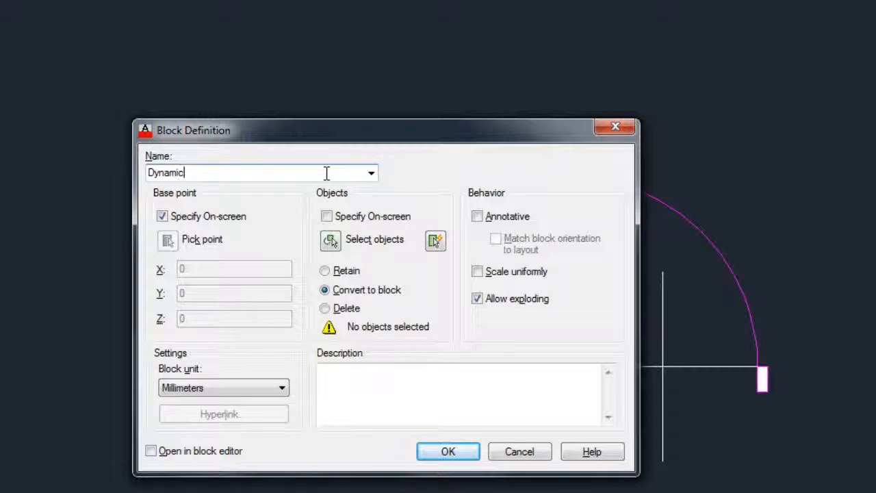
{"action": "type", "text": "Door"}
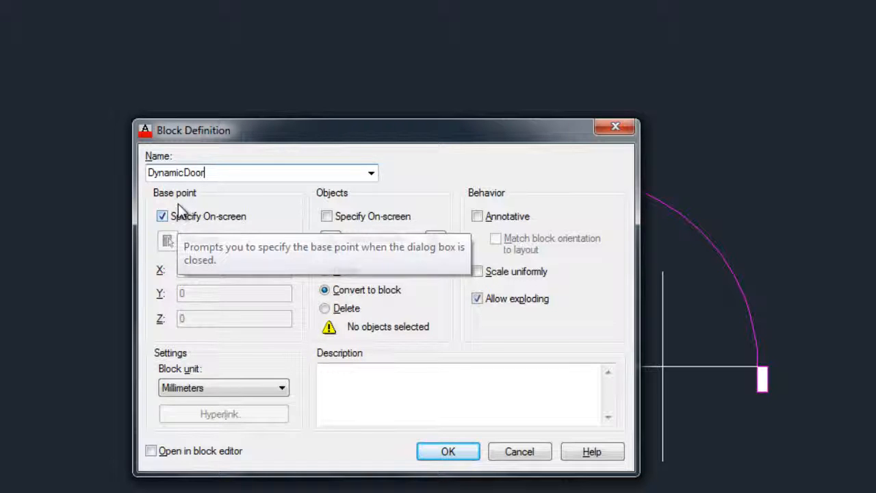
Include all objects of the plain door in the block and set its base point at the intersection of the two auxiliary lines
{"action": "left_click", "coordinate": [458, 461]}
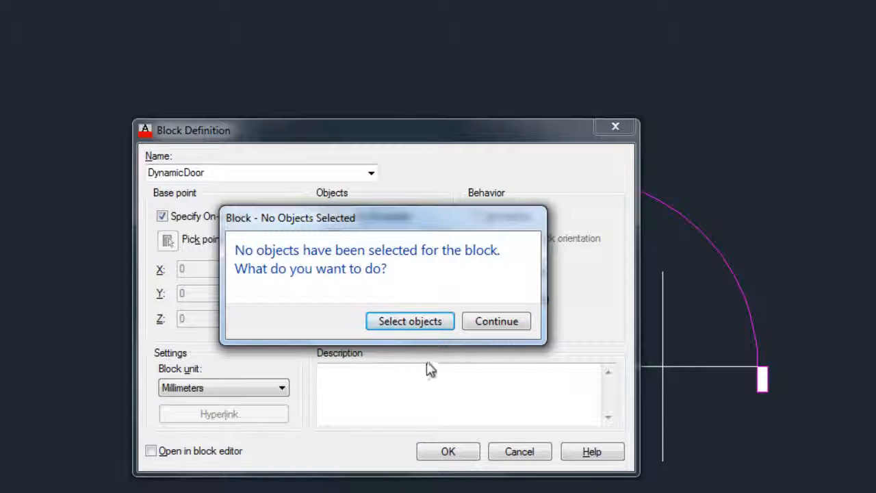
{"action": "left_click", "coordinate": [421, 323]}
{"action": "scroll", "coordinate": [468, 328], "scroll_direction": "down", "scroll_amount": 2}
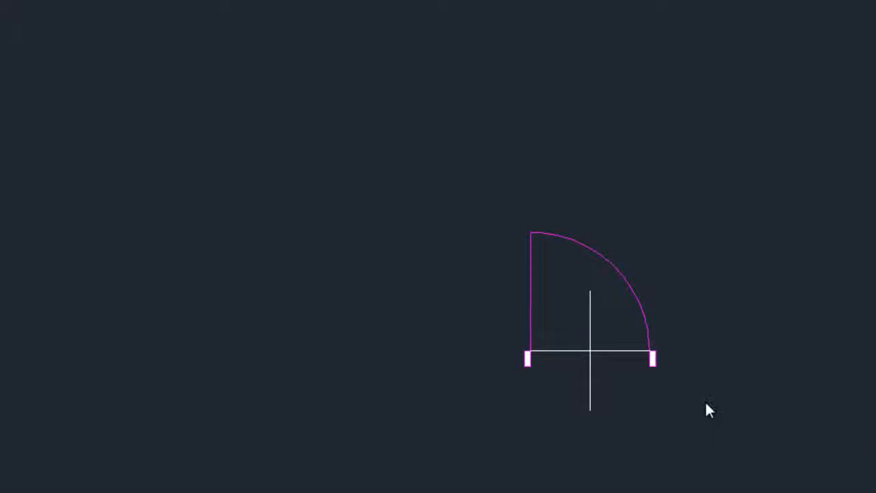
{"action": "left_click", "coordinate": [739, 436]}
{"action": "left_click", "coordinate": [436, 144]}
{"action": "key", "text": "Return"}
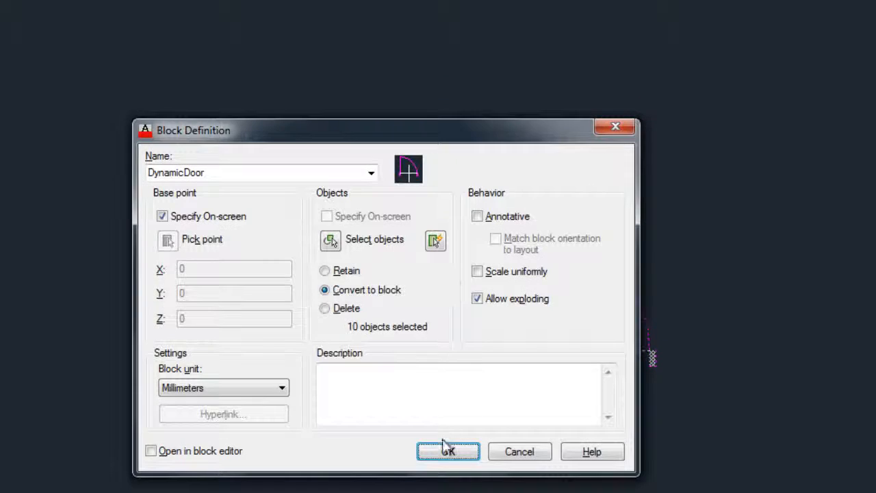
{"action": "left_click", "coordinate": [448, 452]}
{"action": "scroll", "coordinate": [604, 366], "scroll_direction": "up", "scroll_amount": 4}
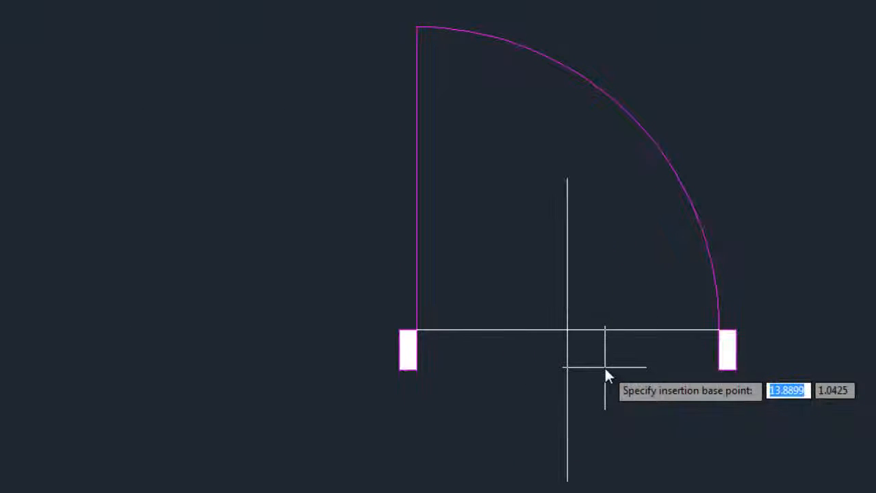
{"action": "left_click", "coordinate": [567, 329]}
Open the new DynamicDoor block in the Block Editor
{"action": "scroll", "coordinate": [499, 332], "scroll_direction": "down", "scroll_amount": 3}
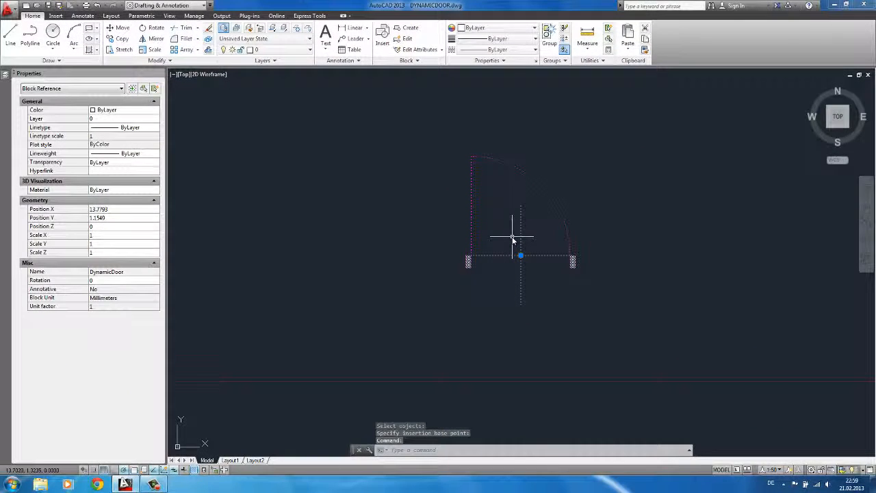
{"action": "right_click", "coordinate": [512, 239]}
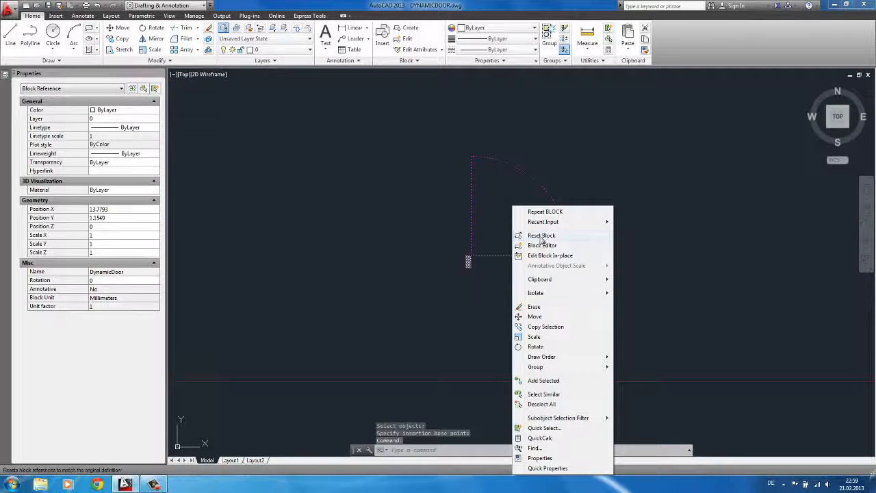
{"action": "left_click", "coordinate": [542, 245]}
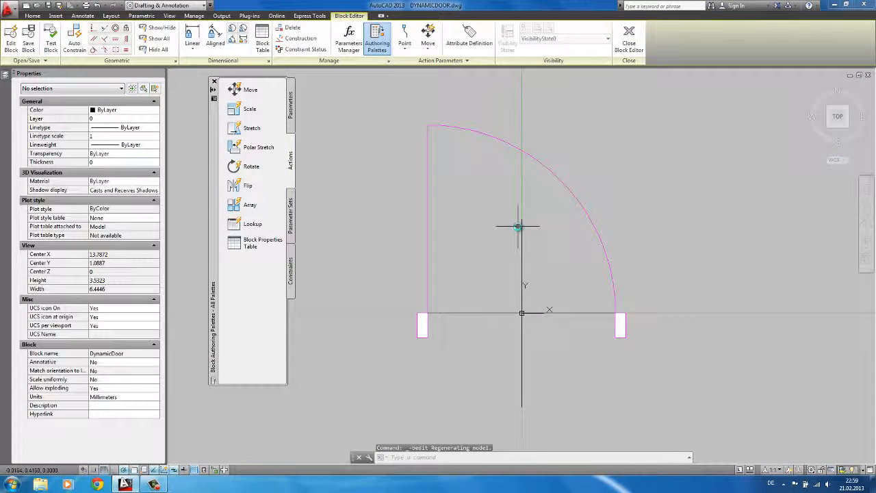
Add a linear parameter along the left jamb's outer edge, from its upper to its lower corner, with the label left of the door
{"action": "scroll", "coordinate": [518, 225], "scroll_direction": "down", "scroll_amount": 3}
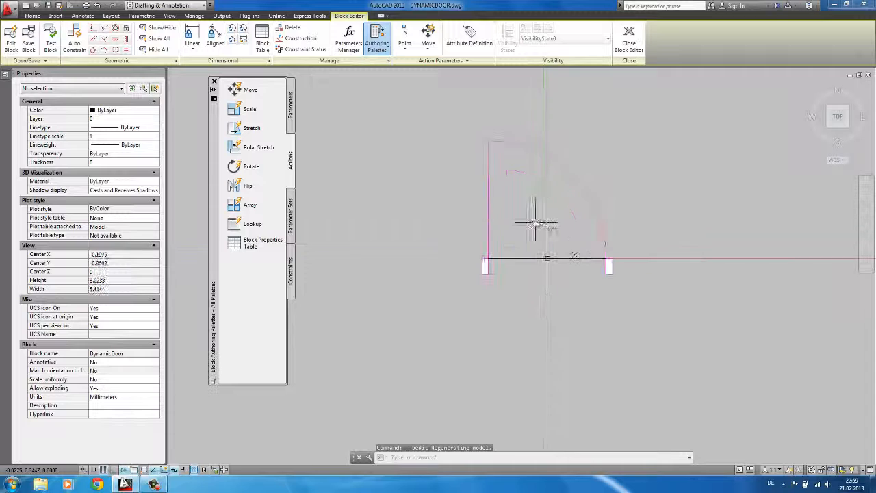
{"action": "left_click", "coordinate": [292, 113]}
{"action": "left_click", "coordinate": [249, 109]}
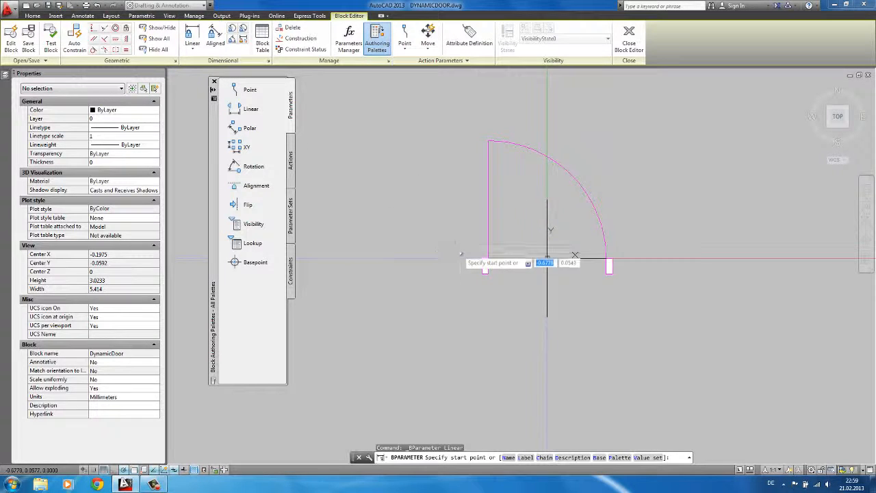
{"action": "scroll", "coordinate": [466, 247], "scroll_direction": "up", "scroll_amount": 5}
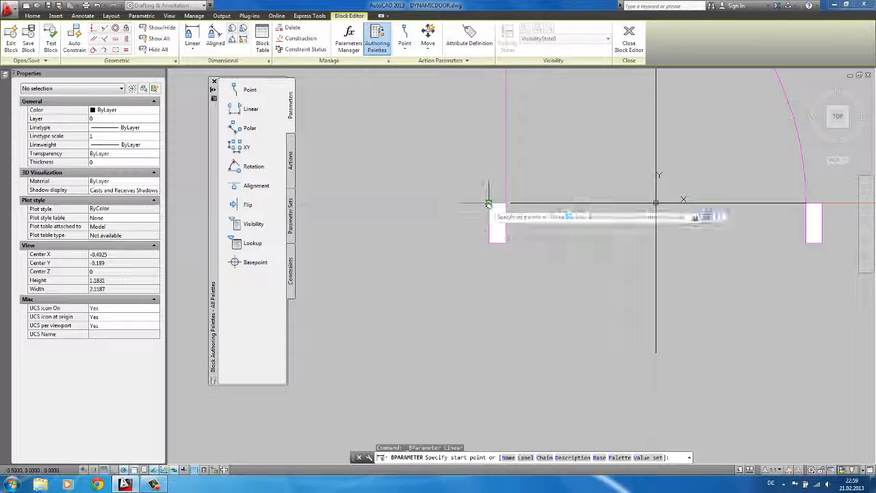
{"action": "left_click", "coordinate": [489, 205]}
{"action": "left_click", "coordinate": [489, 242]}
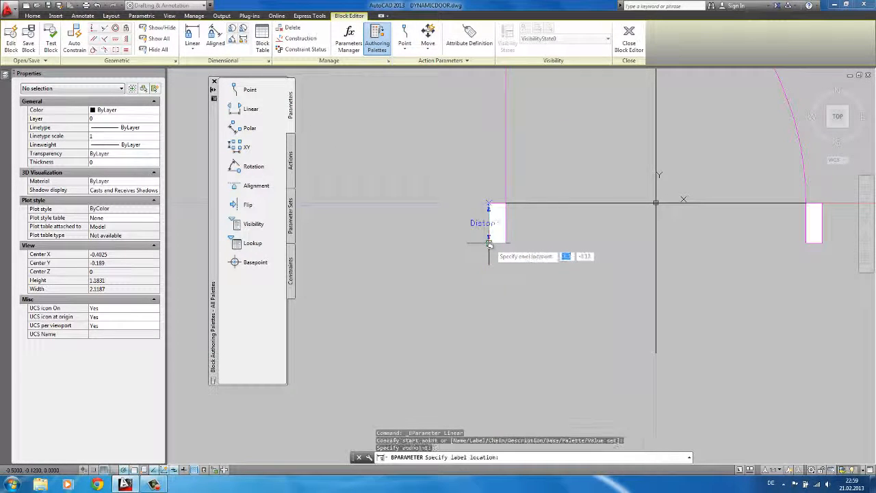
{"action": "left_click", "coordinate": [385, 236]}
Limit the jamb's linear parameter to 1 grip and set its distance name to WALLWIDTH
{"action": "left_click", "coordinate": [389, 224]}
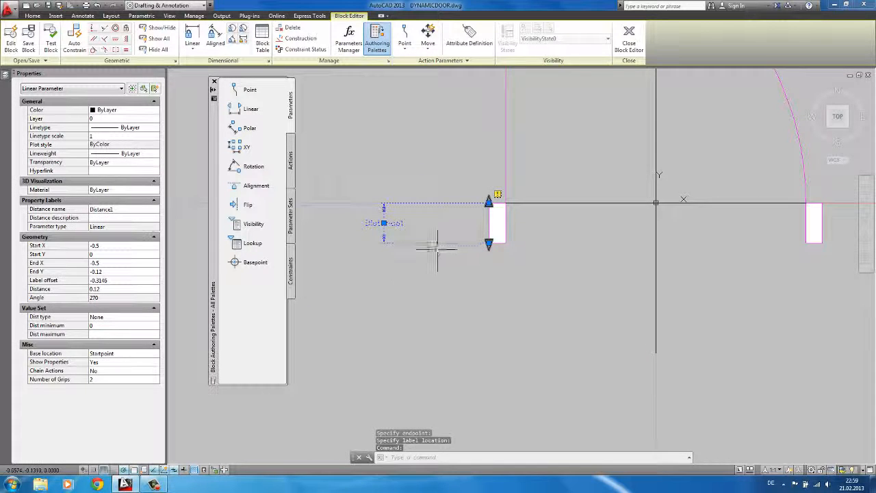
{"action": "left_click", "coordinate": [110, 381]}
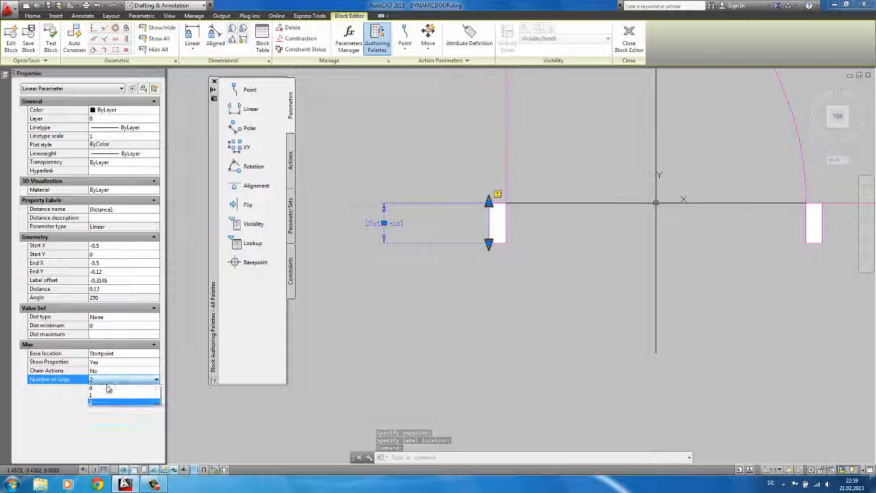
{"action": "left_click", "coordinate": [106, 390]}
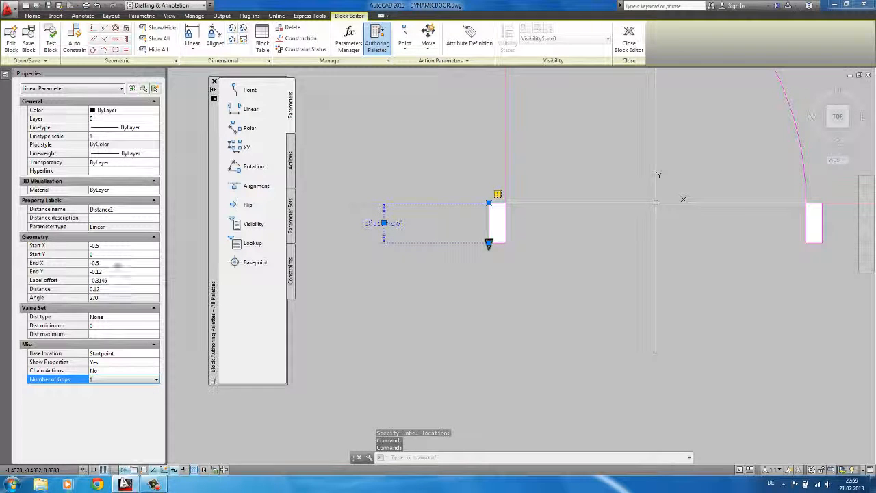
{"action": "left_click", "coordinate": [123, 210]}
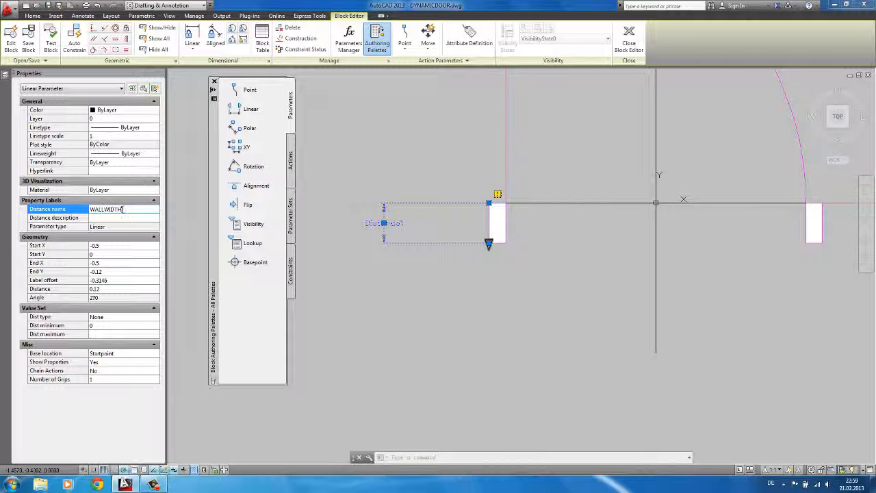
{"action": "type", "text": "WALLWIDTH"}
{"action": "left_click", "coordinate": [105, 217]}
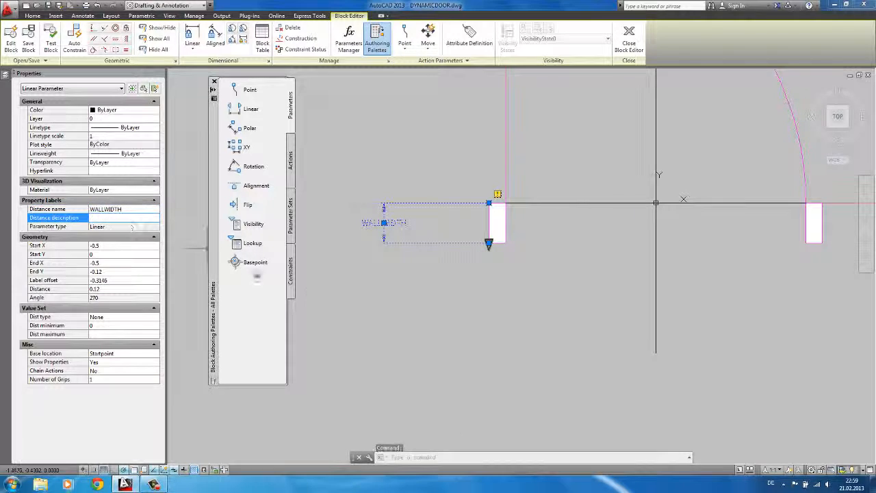
{"action": "key", "text": "Escape"}
{"action": "middle_click_drag", "start_coordinate": [426, 285], "coordinate": [423, 287]}
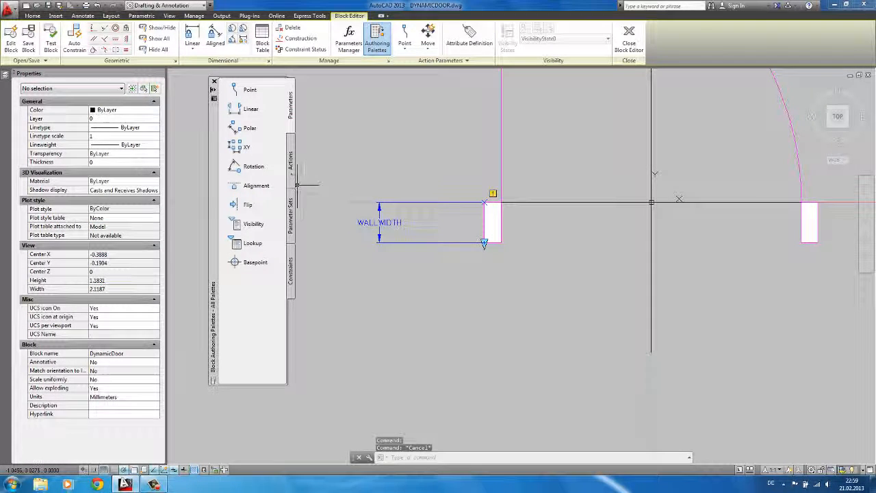
Start a Stretch action on WALLWIDTH's lower point, with a stretch frame enclosing the lower ends of both jambs
{"action": "left_click", "coordinate": [290, 161]}
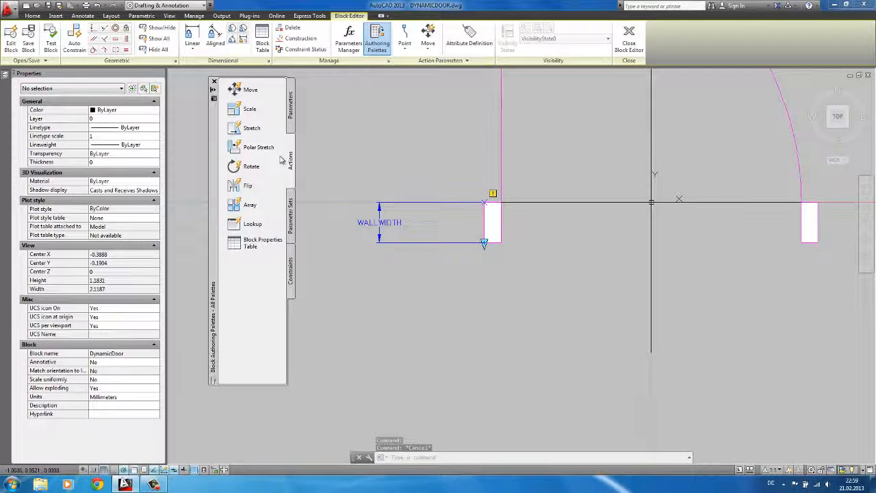
{"action": "left_click", "coordinate": [237, 112]}
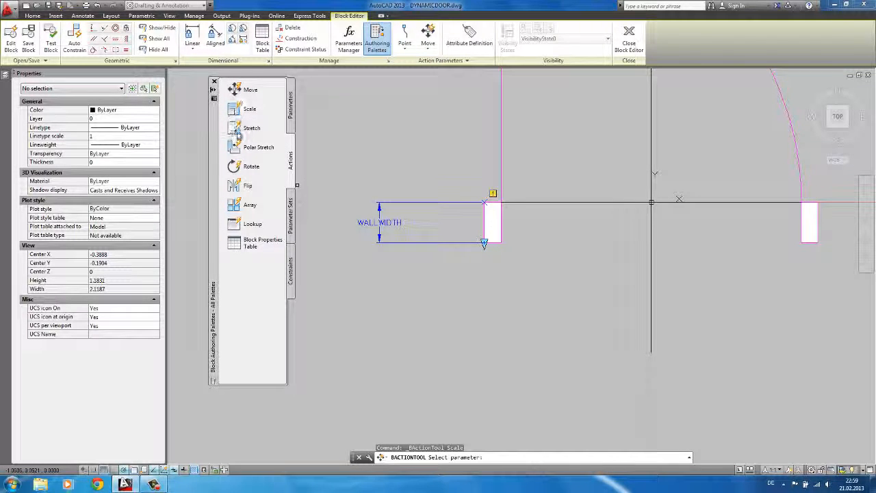
{"action": "middle_click_drag", "start_coordinate": [402, 220], "coordinate": [406, 212]}
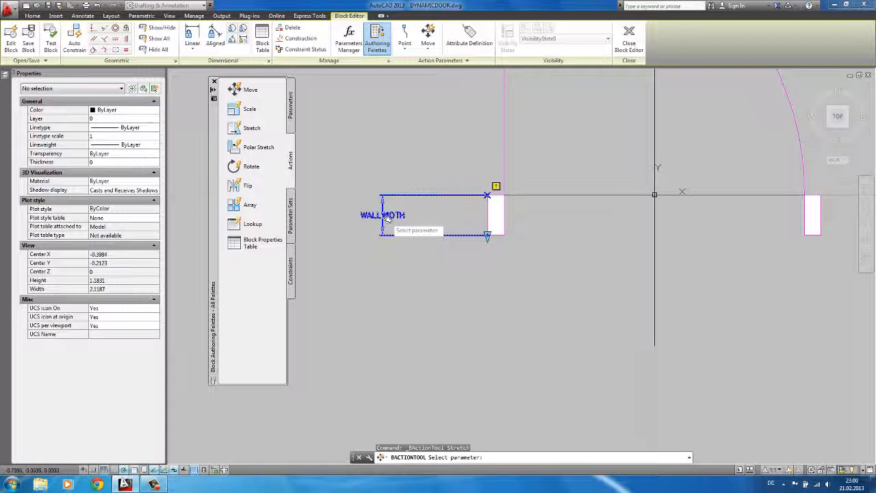
{"action": "left_click", "coordinate": [387, 217]}
{"action": "scroll", "coordinate": [391, 218], "scroll_direction": "down", "scroll_amount": 2}
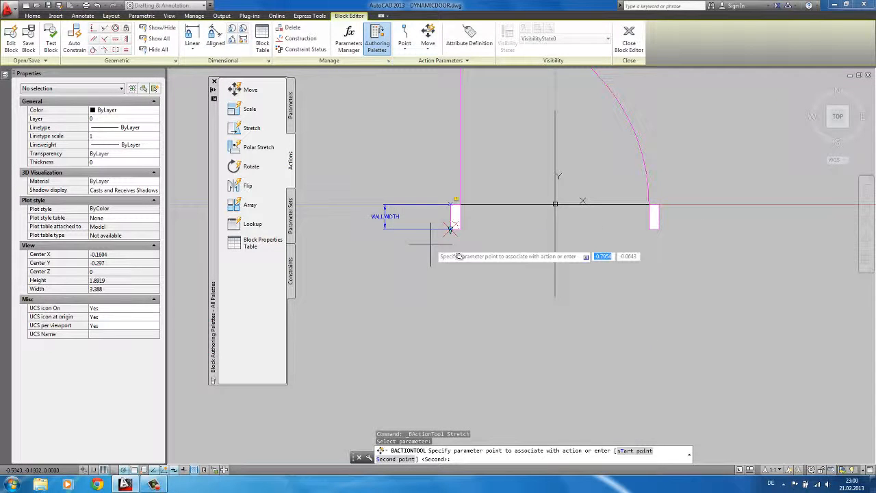
{"action": "scroll", "coordinate": [461, 255], "scroll_direction": "up", "scroll_amount": 2}
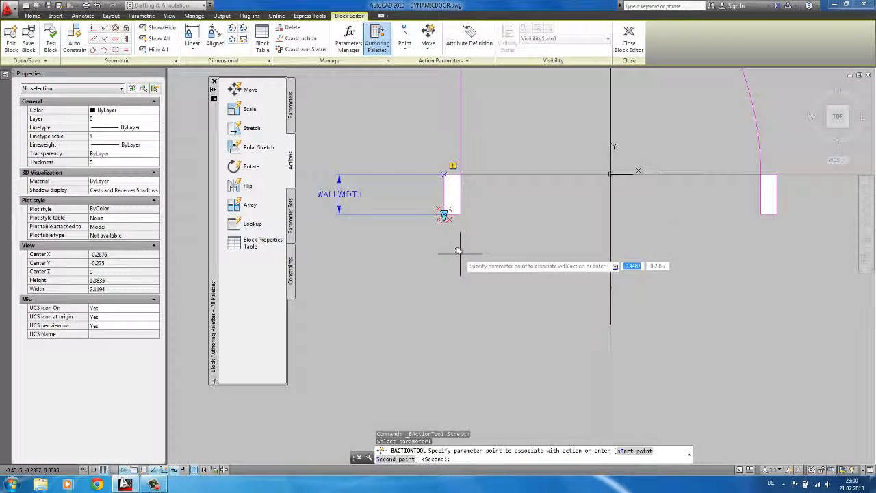
{"action": "left_click", "coordinate": [444, 214]}
{"action": "scroll", "coordinate": [445, 218], "scroll_direction": "down", "scroll_amount": 3}
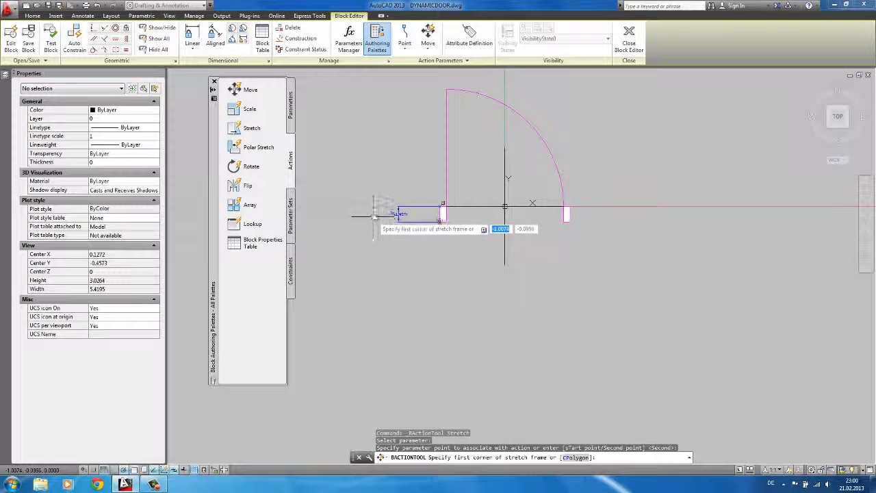
{"action": "left_click", "coordinate": [374, 215]}
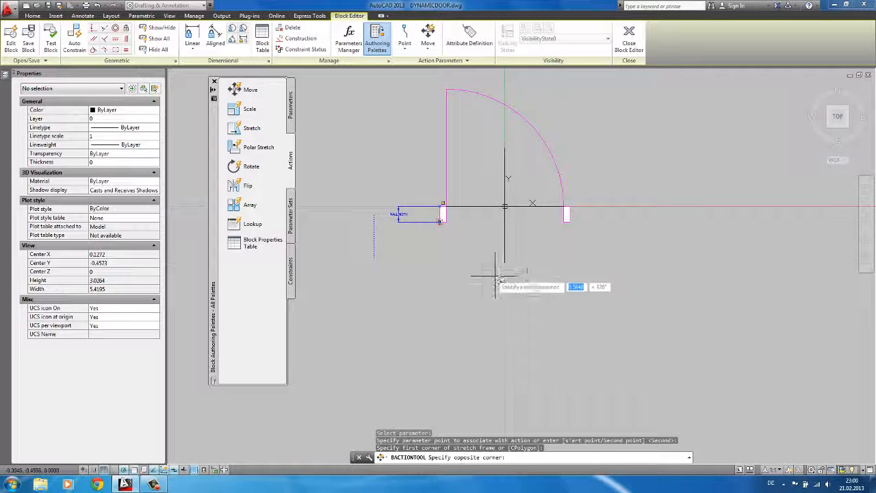
{"action": "left_click", "coordinate": [609, 311]}
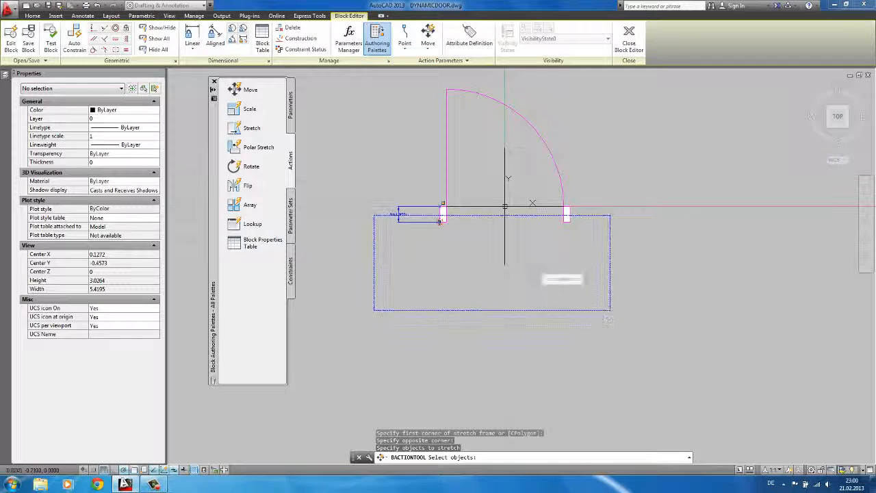
Complete the WALLWIDTH stretch action with the left jamb, its linear parameter and the right jamb as the objects to stretch
{"action": "scroll", "coordinate": [373, 196], "scroll_direction": "up", "scroll_amount": 5}
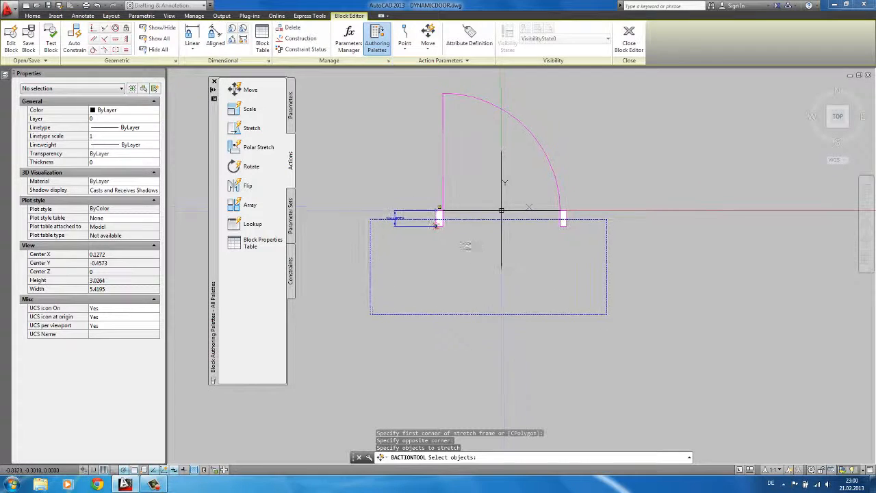
{"action": "scroll", "coordinate": [359, 171], "scroll_direction": "down", "scroll_amount": 3}
{"action": "left_click", "coordinate": [348, 170]}
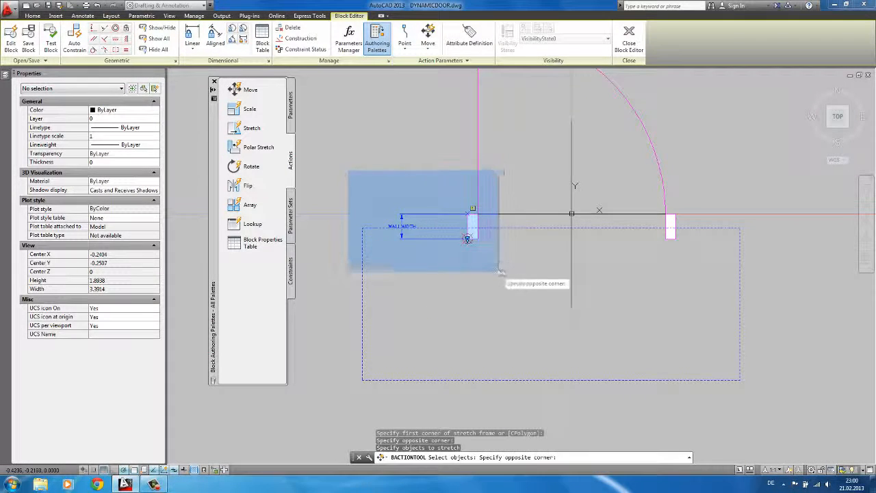
{"action": "left_click", "coordinate": [476, 251]}
{"action": "scroll", "coordinate": [454, 241], "scroll_direction": "down", "scroll_amount": 2}
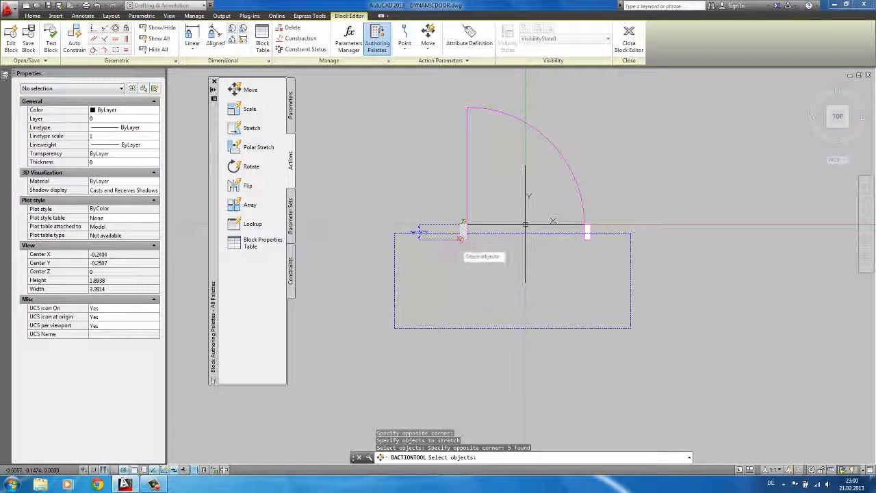
{"action": "left_click", "coordinate": [570, 206]}
{"action": "left_click", "coordinate": [617, 265]}
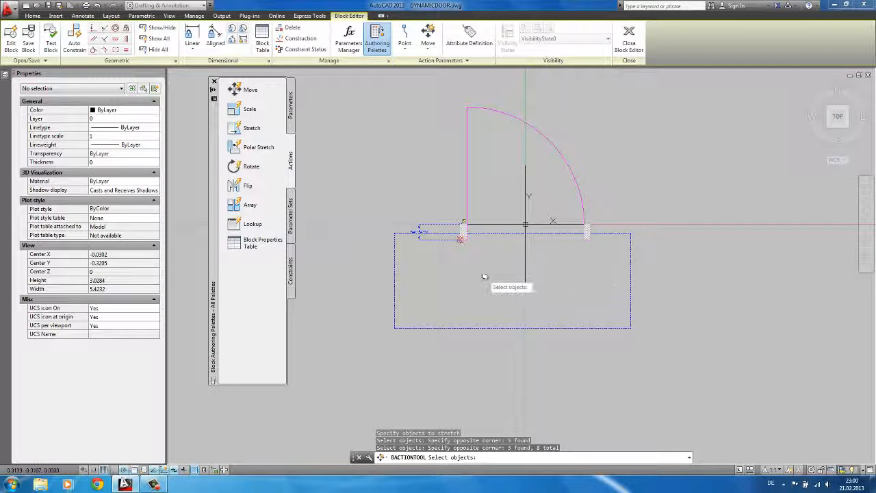
{"action": "key", "text": "Return"}
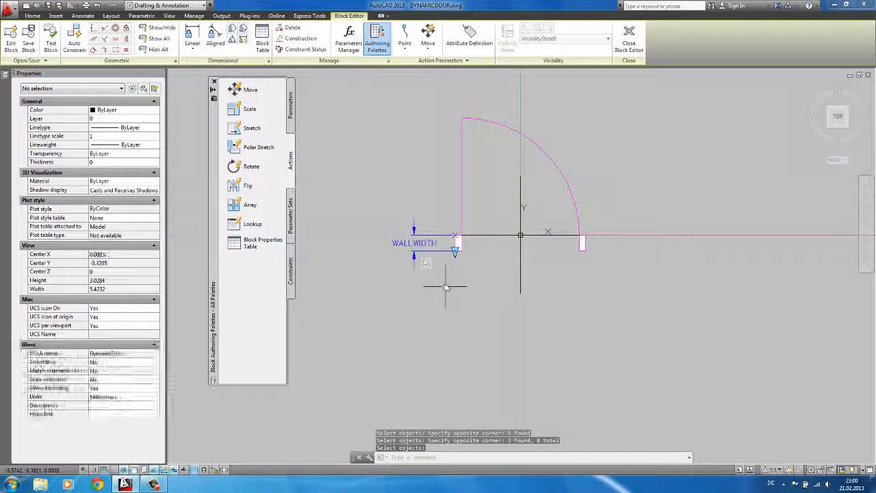
Test the block by stretching the wall width grip to several lengths, and close the test window
{"action": "left_click", "coordinate": [51, 42]}
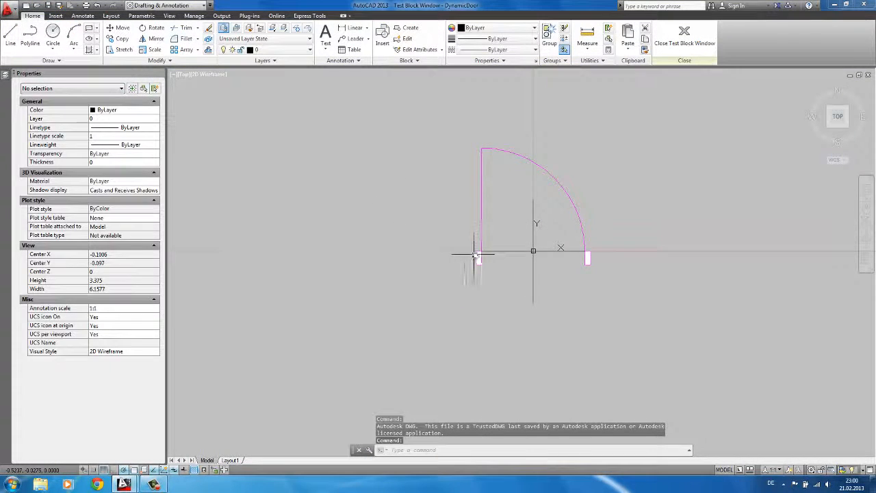
{"action": "left_click", "coordinate": [475, 257]}
{"action": "left_click", "coordinate": [475, 260]}
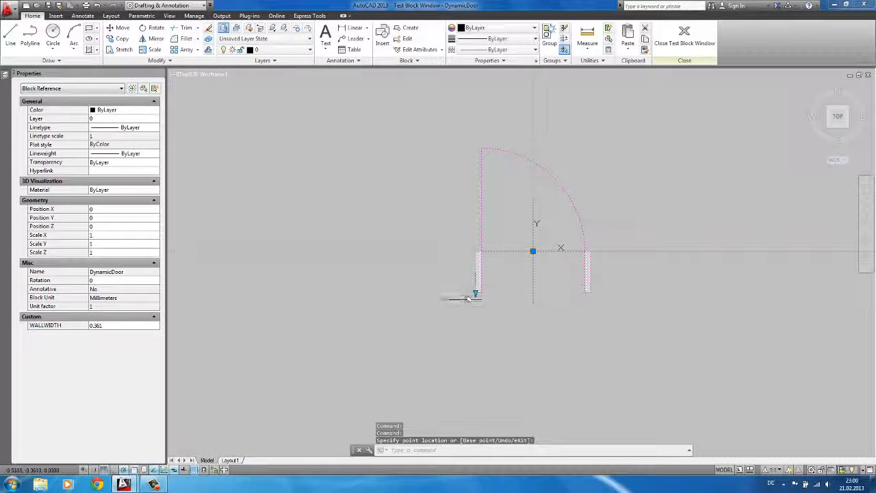
{"action": "left_click", "coordinate": [476, 293]}
{"action": "left_click", "coordinate": [474, 315]}
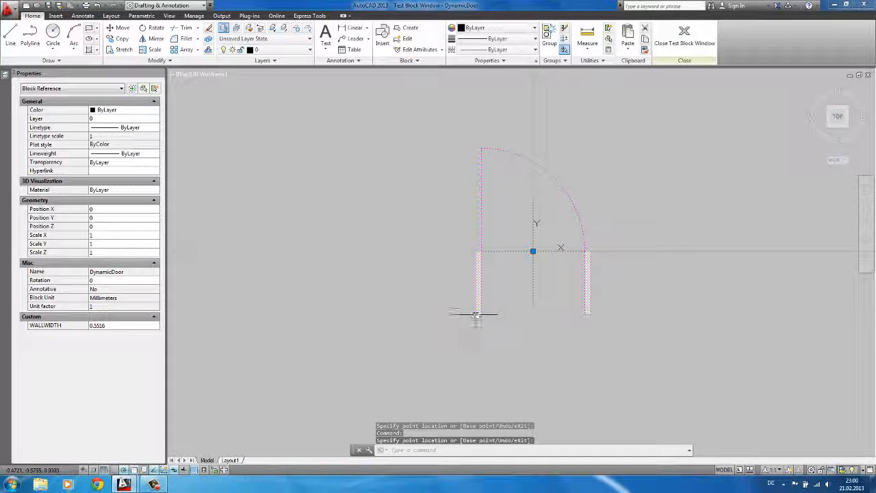
{"action": "left_click", "coordinate": [476, 315]}
{"action": "left_click", "coordinate": [473, 289]}
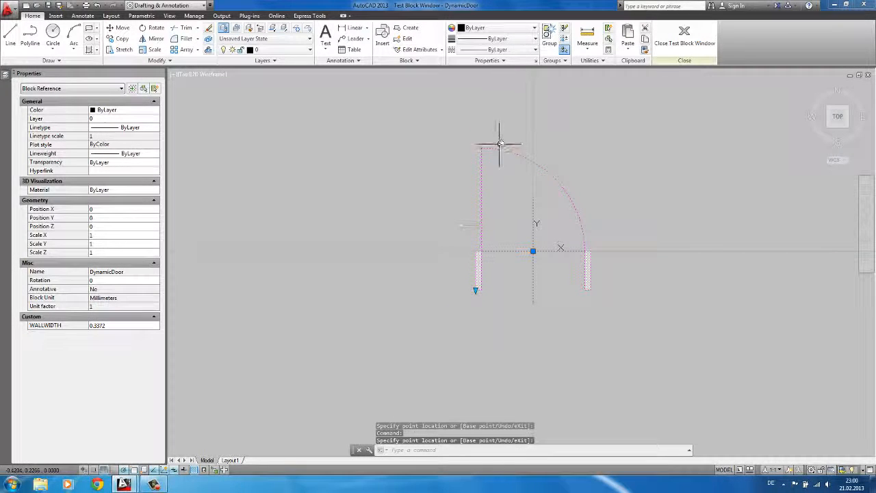
{"action": "left_click", "coordinate": [689, 44]}
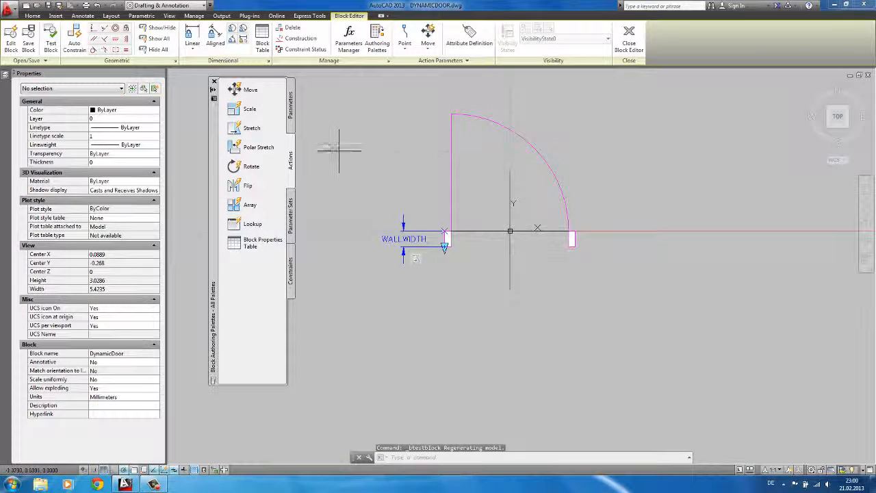
Add a linear parameter across the opening, from the right jamb's inner upper corner to the left jamb's, with the label below the door
{"action": "left_click", "coordinate": [291, 105]}
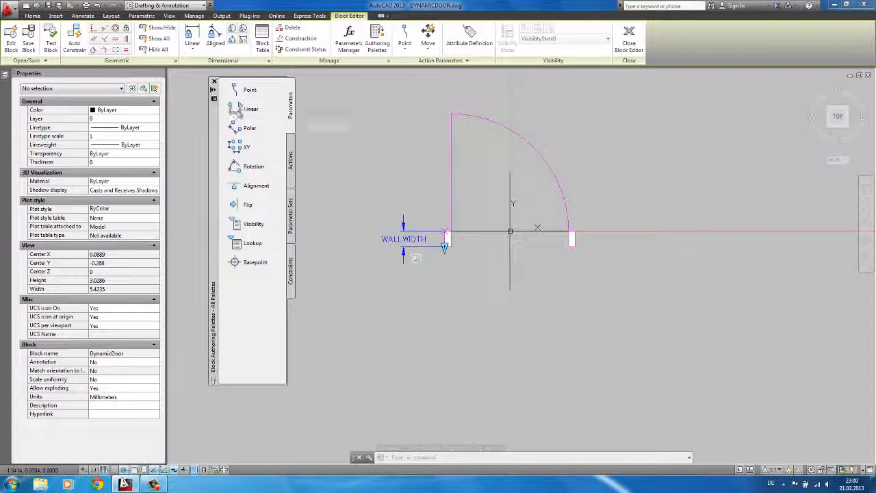
{"action": "left_click", "coordinate": [238, 110]}
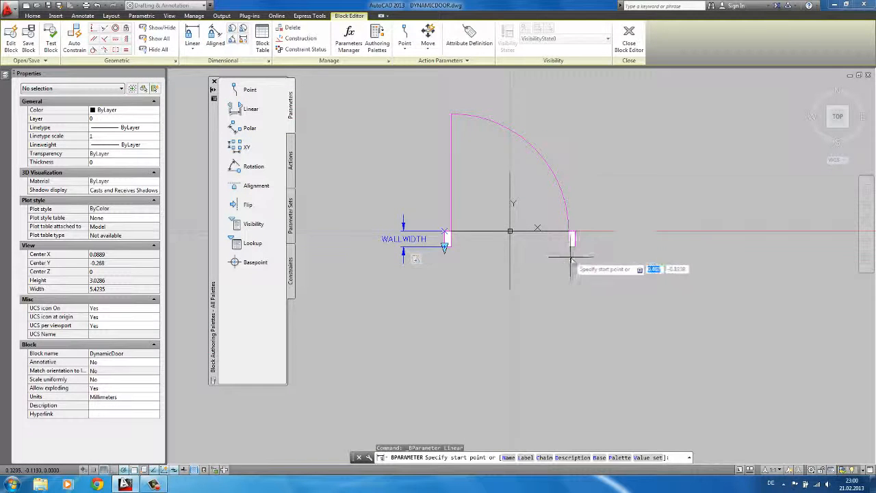
{"action": "scroll", "coordinate": [567, 199], "scroll_direction": "up", "scroll_amount": 4}
{"action": "left_click", "coordinate": [566, 192]}
{"action": "scroll", "coordinate": [567, 193], "scroll_direction": "down", "scroll_amount": 2}
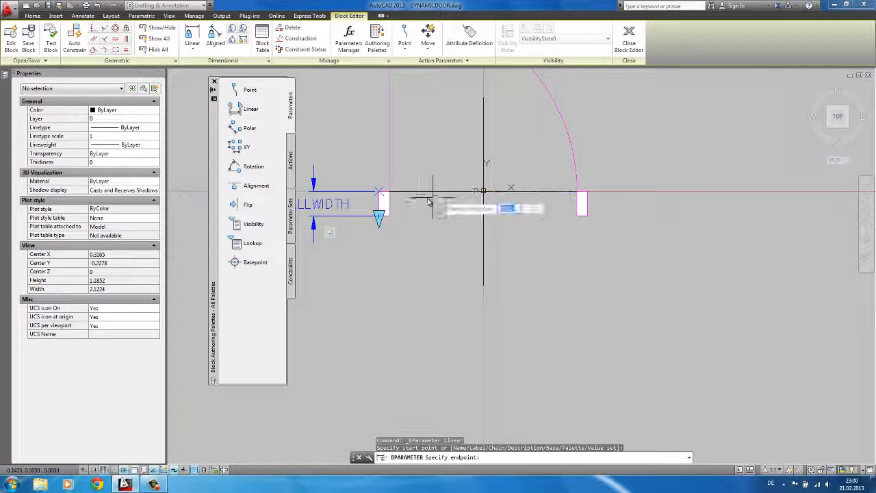
{"action": "left_click", "coordinate": [390, 193]}
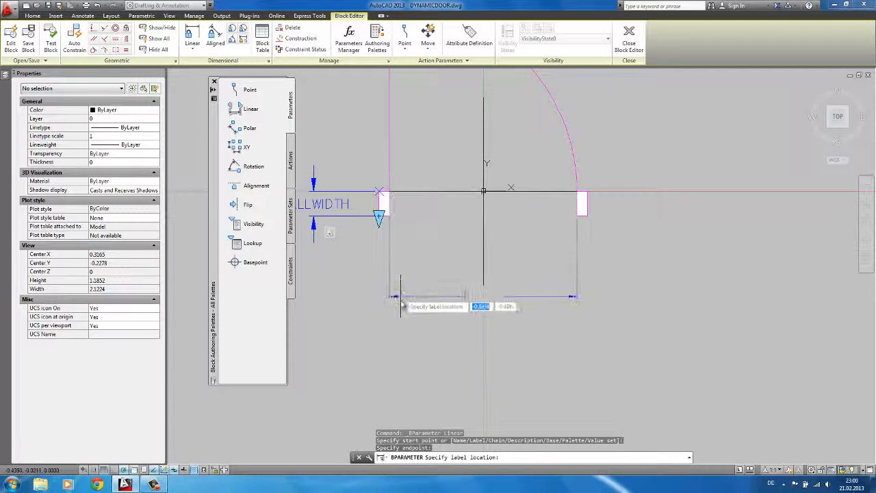
{"action": "left_click", "coordinate": [402, 310]}
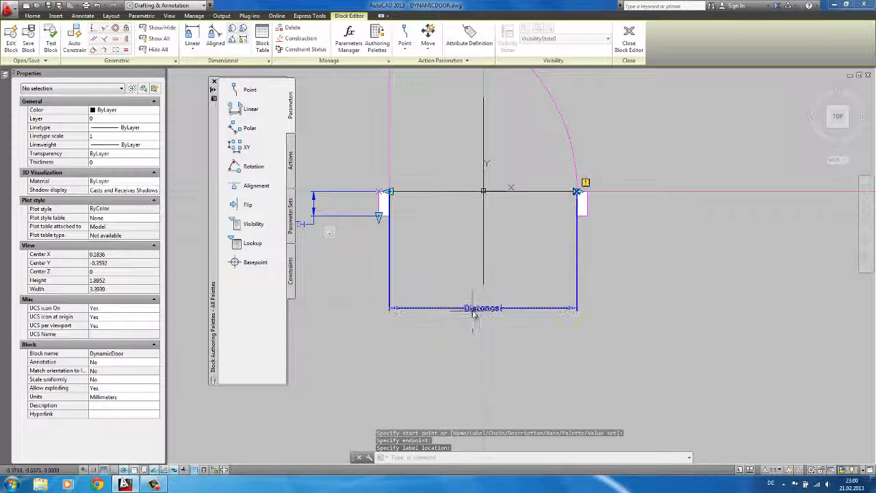
Set the opening's linear parameter to a Midpoint base location and name its distance OPENINGWIDTH
{"action": "left_click", "coordinate": [467, 308]}
{"action": "middle_click_drag", "start_coordinate": [439, 331], "coordinate": [465, 321]}
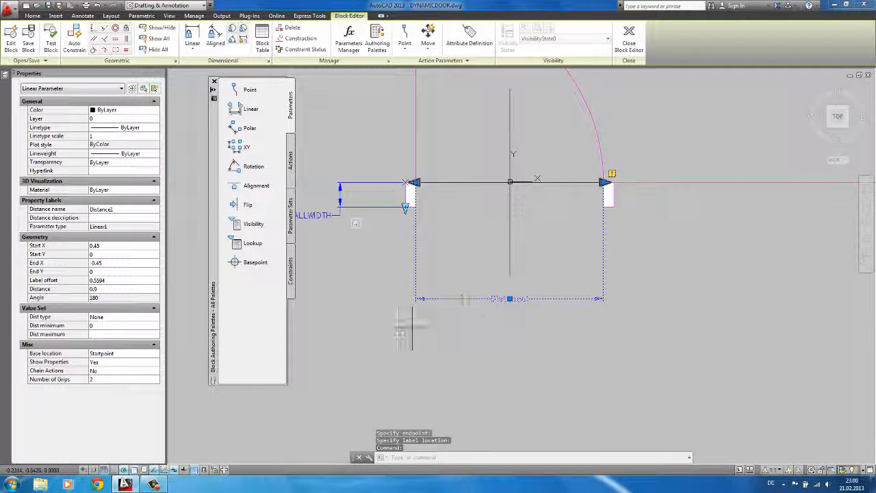
{"action": "left_click", "coordinate": [109, 353]}
{"action": "left_click", "coordinate": [121, 354]}
{"action": "left_click", "coordinate": [117, 369]}
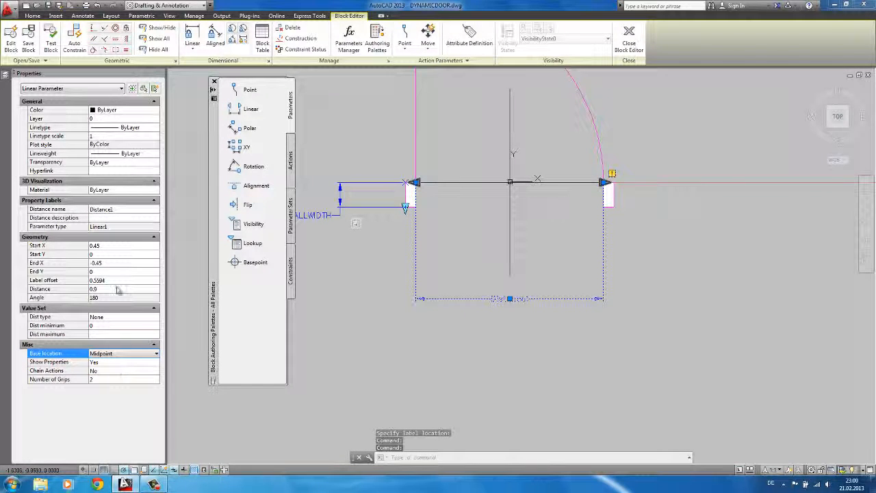
{"action": "left_click", "coordinate": [125, 210]}
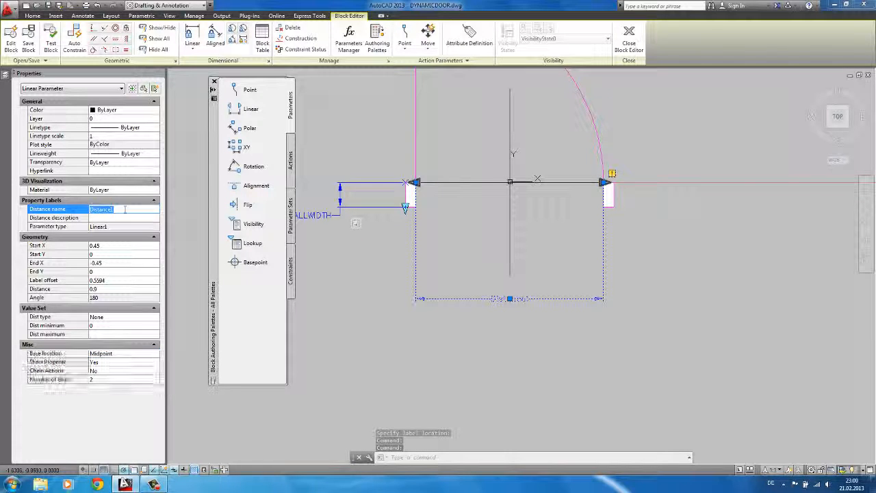
{"action": "type", "text": "DTH"}
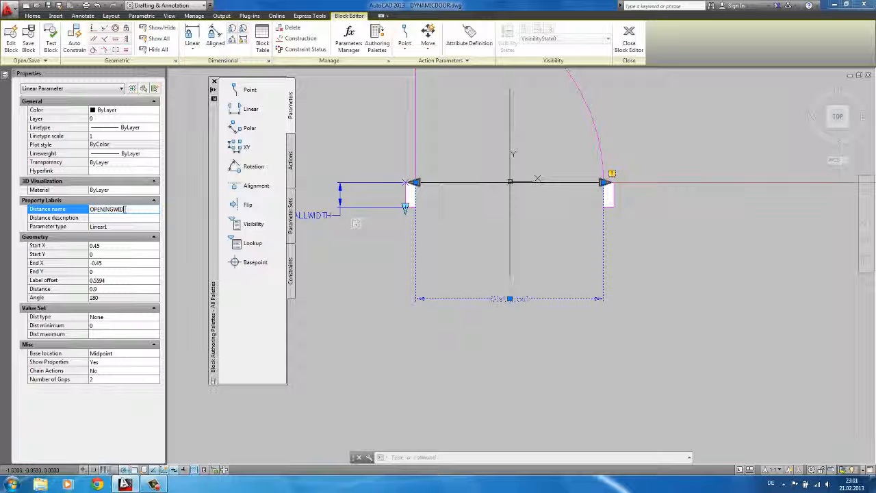
{"action": "left_click", "coordinate": [137, 210]}
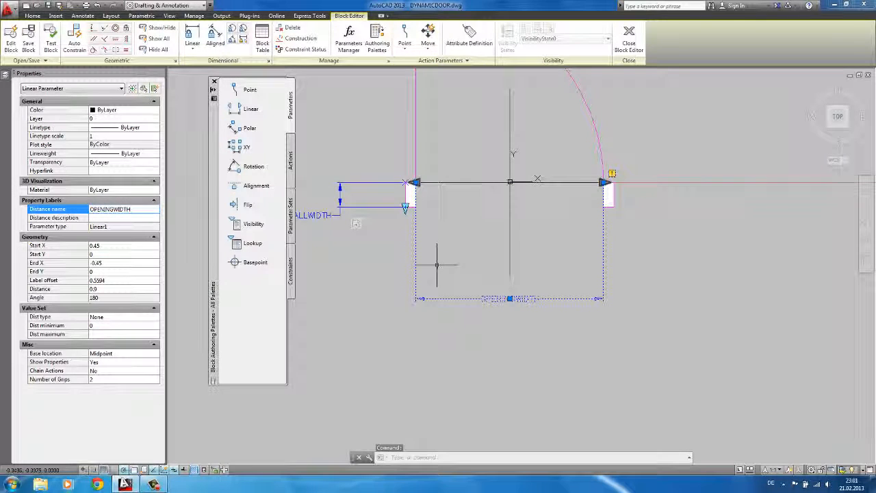
{"action": "key", "text": "Escape"}
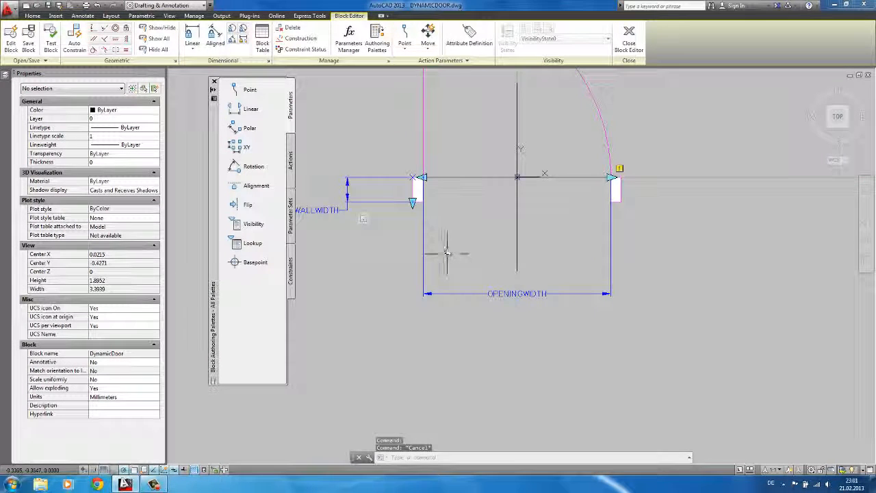
Add a Move action to OPENINGWIDTH's left point that moves the left jamb together with the WALLWIDTH parameter
{"action": "left_click", "coordinate": [291, 163]}
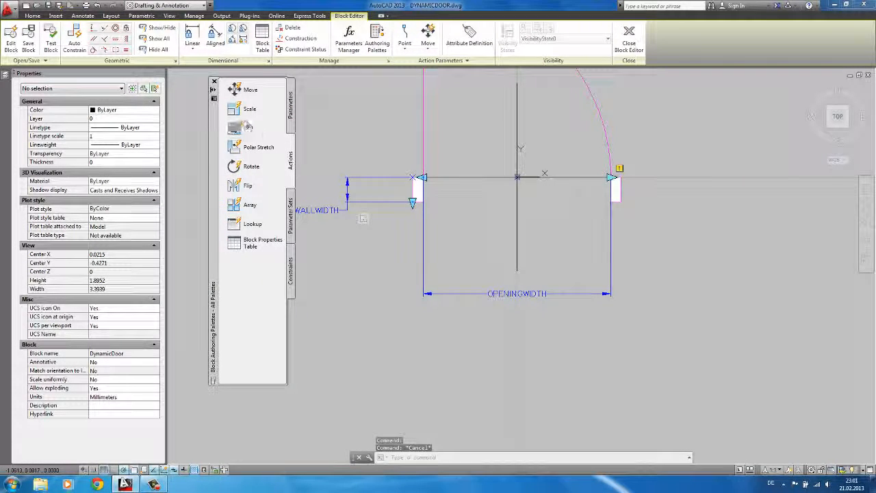
{"action": "left_click", "coordinate": [235, 91]}
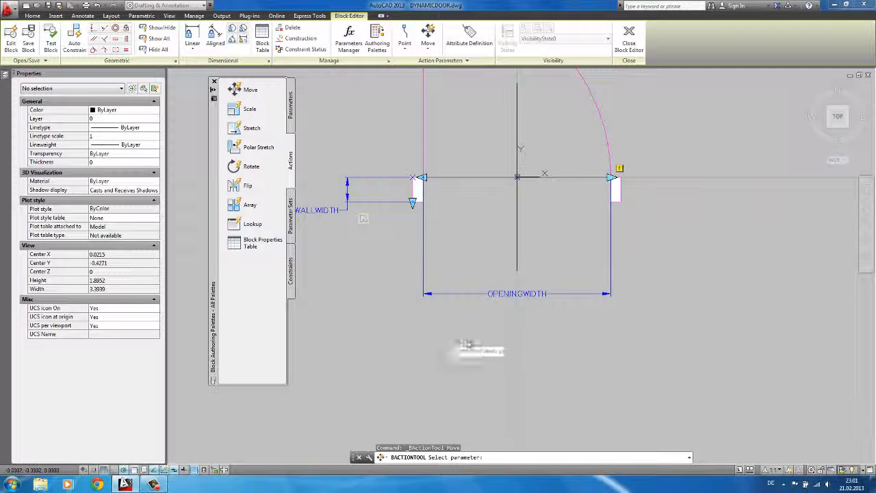
{"action": "left_click", "coordinate": [496, 296]}
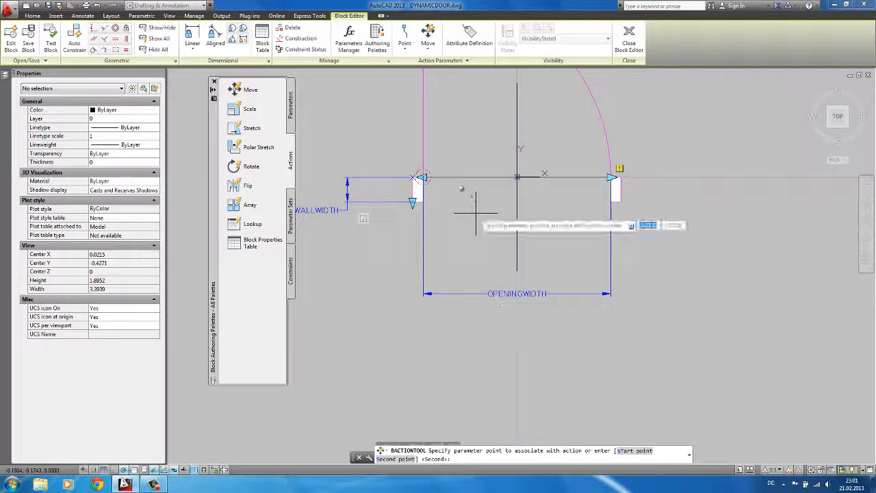
{"action": "scroll", "coordinate": [438, 184], "scroll_direction": "up", "scroll_amount": 4}
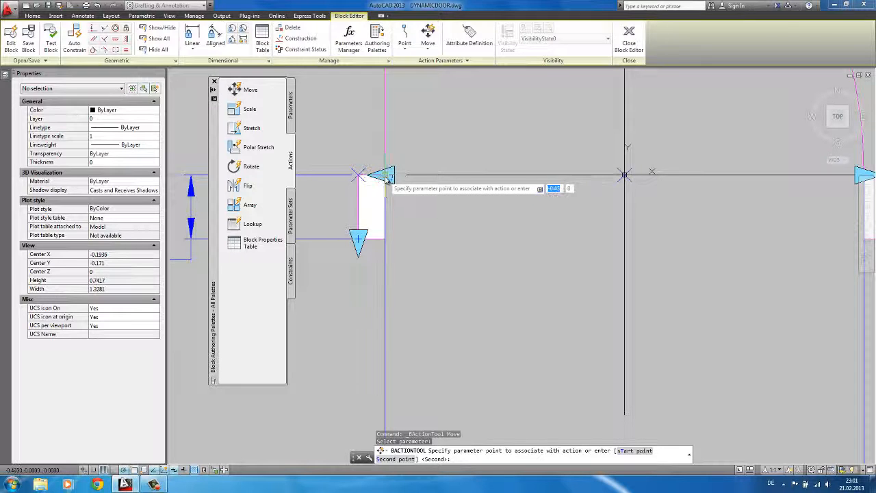
{"action": "left_click", "coordinate": [386, 177]}
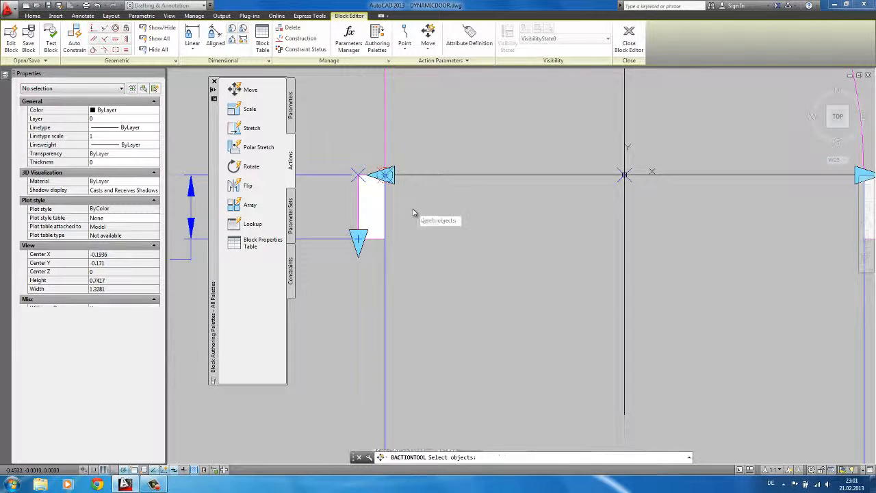
{"action": "scroll", "coordinate": [427, 222], "scroll_direction": "down", "scroll_amount": 2}
{"action": "scroll", "coordinate": [427, 222], "scroll_direction": "down", "scroll_amount": 4}
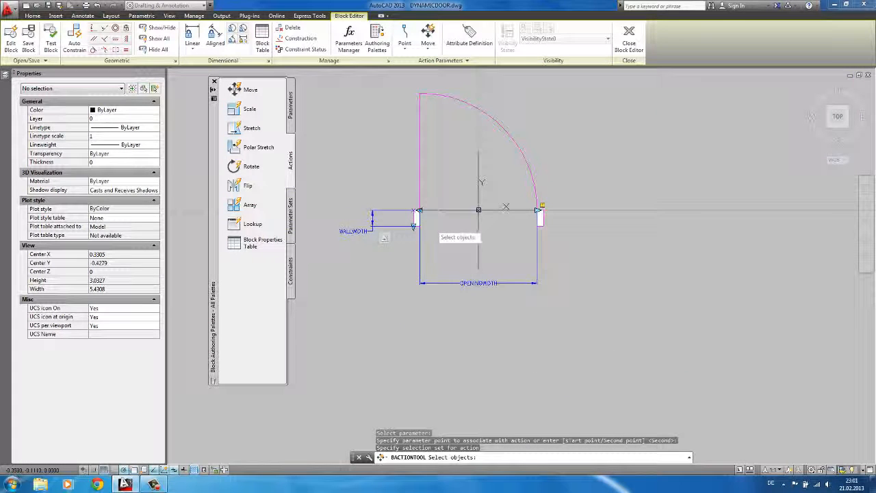
{"action": "left_click", "coordinate": [343, 183]}
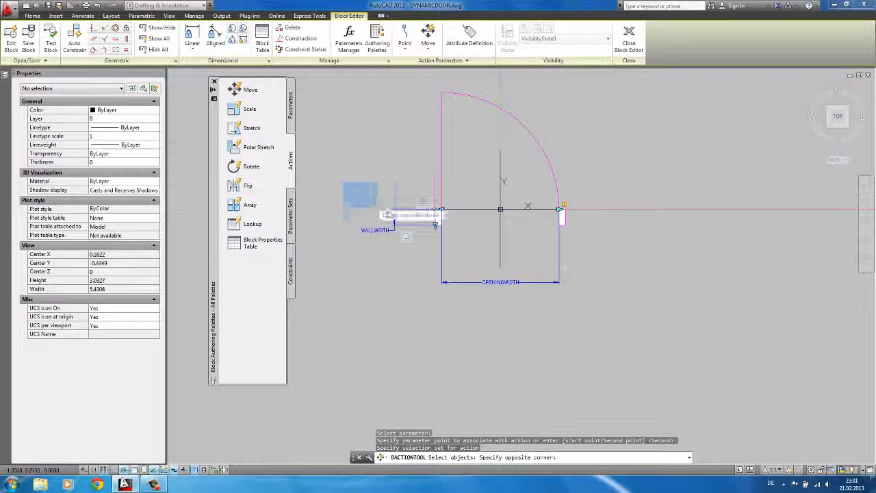
{"action": "left_click", "coordinate": [467, 256]}
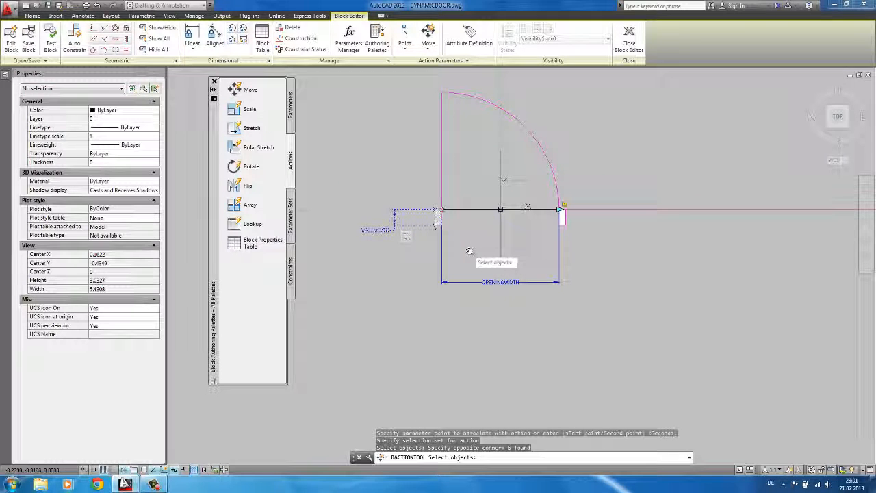
{"action": "key", "text": "Return"}
{"action": "middle_click_drag", "start_coordinate": [471, 260], "coordinate": [466, 243]}
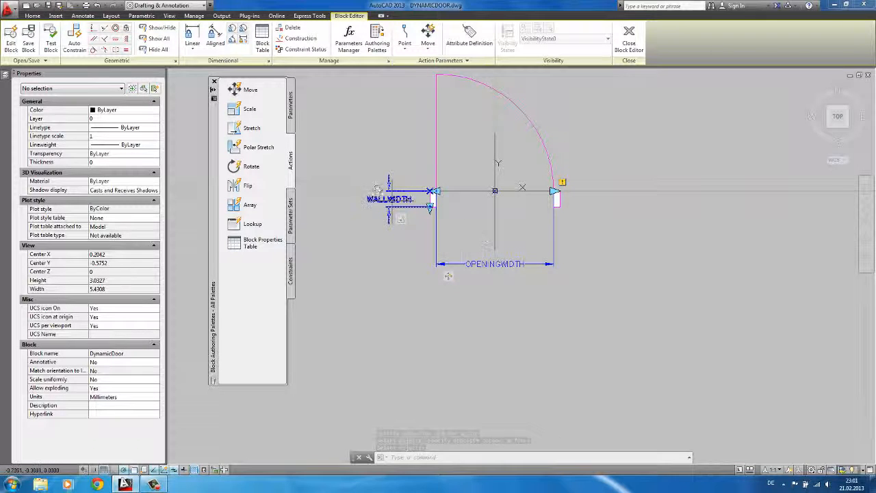
Add a Scale action to the OPENINGWIDTH parameter that scales the door leaf and its swing arc
{"action": "left_click", "coordinate": [248, 110]}
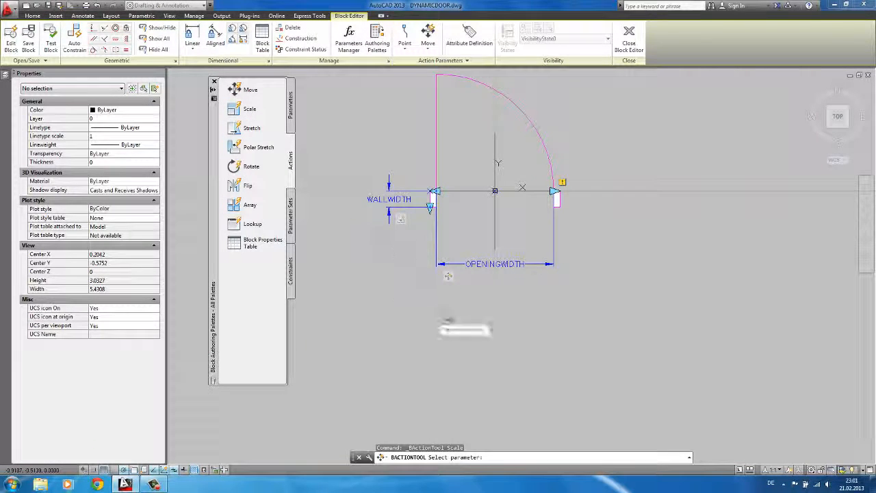
{"action": "scroll", "coordinate": [472, 260], "scroll_direction": "up", "scroll_amount": 3}
{"action": "scroll", "coordinate": [486, 282], "scroll_direction": "down", "scroll_amount": 1}
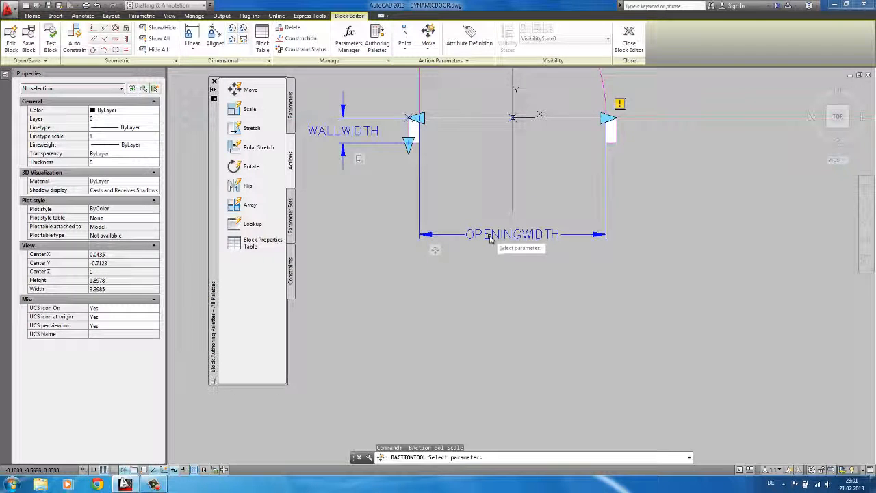
{"action": "left_click", "coordinate": [491, 237]}
{"action": "scroll", "coordinate": [482, 235], "scroll_direction": "down", "scroll_amount": 2}
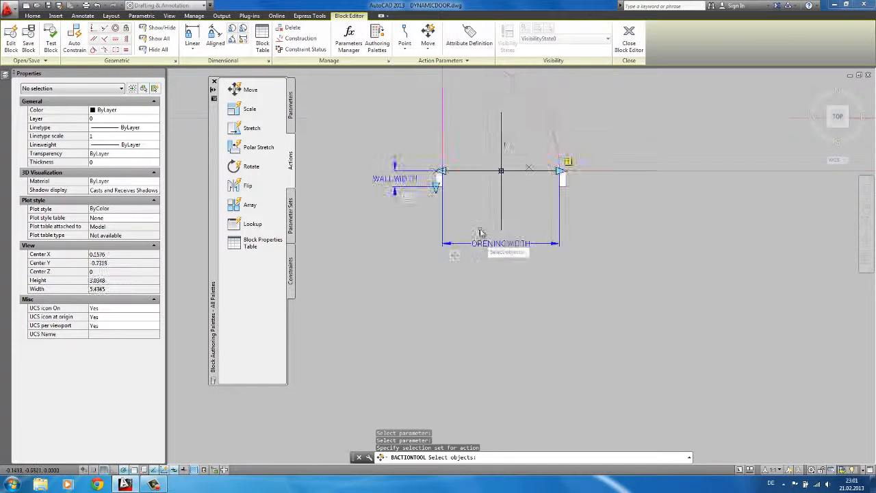
{"action": "scroll", "coordinate": [479, 233], "scroll_direction": "down", "scroll_amount": 2}
{"action": "scroll", "coordinate": [492, 180], "scroll_direction": "up", "scroll_amount": 2}
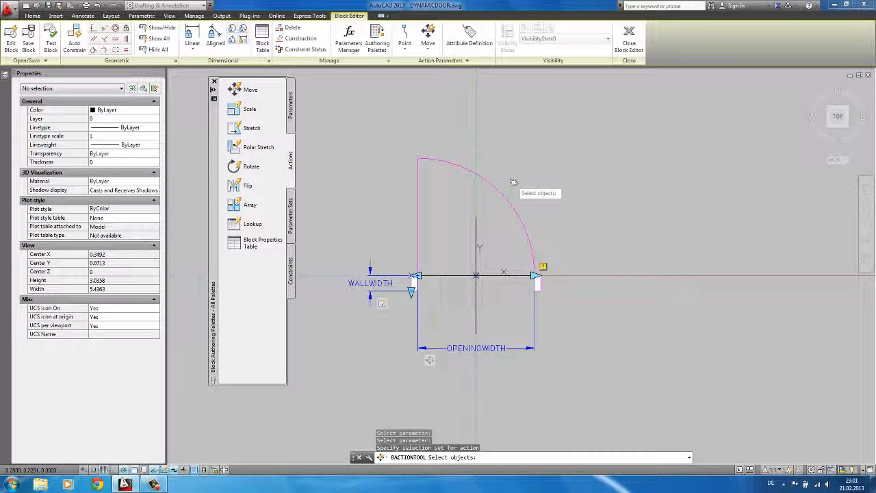
{"action": "left_click", "coordinate": [526, 182]}
{"action": "left_click", "coordinate": [402, 125]}
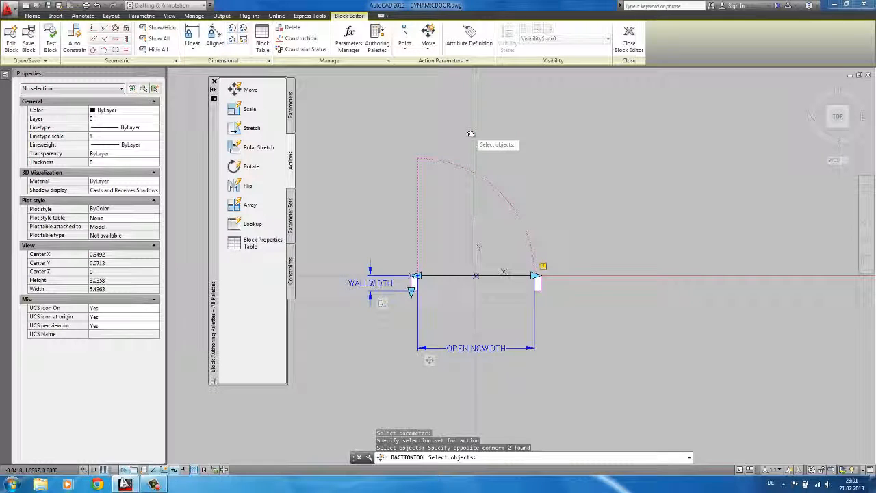
{"action": "key", "text": "Return"}
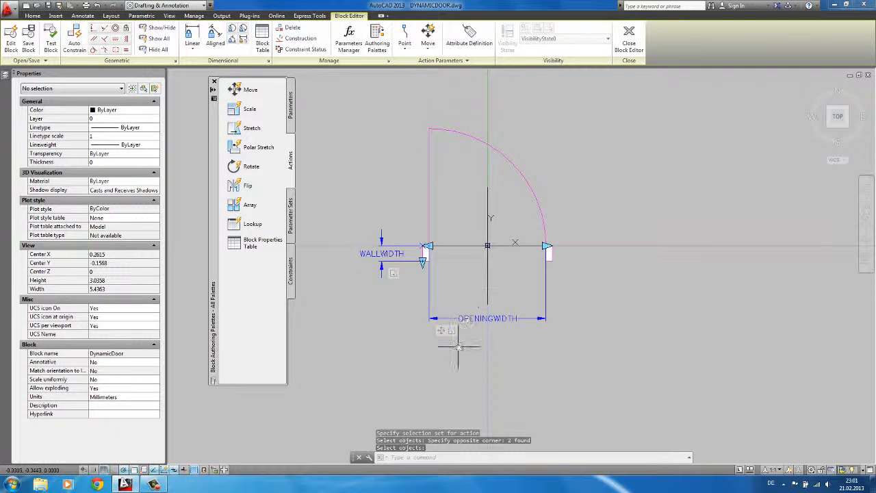
Set the door leaf and arc's Scale action to an Independent base type with Base X at 0
{"action": "scroll", "coordinate": [445, 346], "scroll_direction": "up", "scroll_amount": 2}
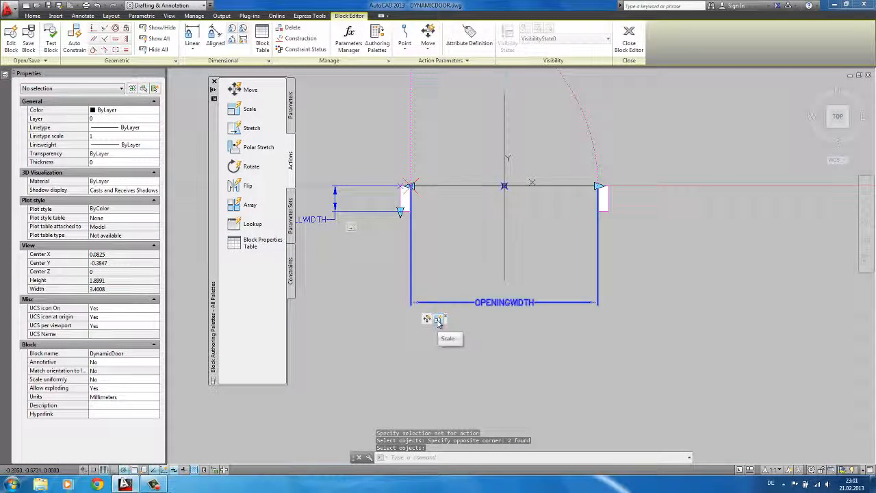
{"action": "left_click", "coordinate": [437, 319]}
{"action": "middle_click_drag", "start_coordinate": [470, 271], "coordinate": [479, 311]}
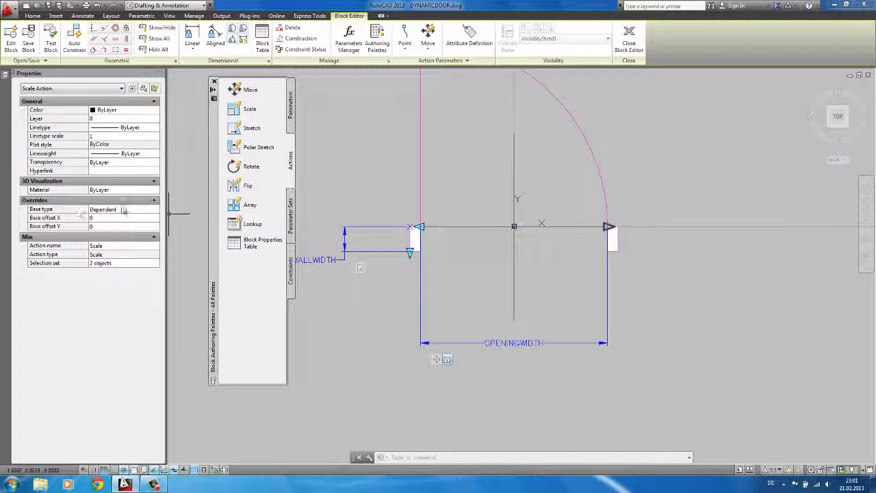
{"action": "left_click", "coordinate": [121, 209]}
{"action": "left_click", "coordinate": [156, 210]}
{"action": "left_click", "coordinate": [118, 224]}
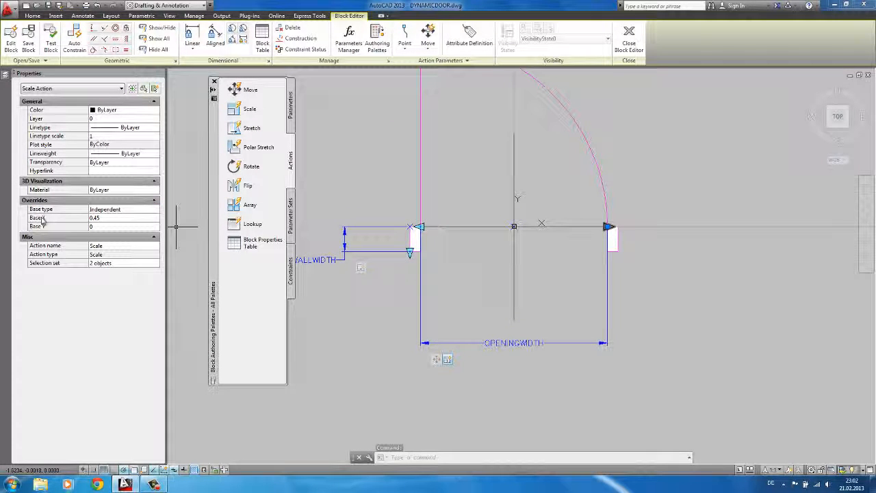
{"action": "left_click", "coordinate": [104, 218]}
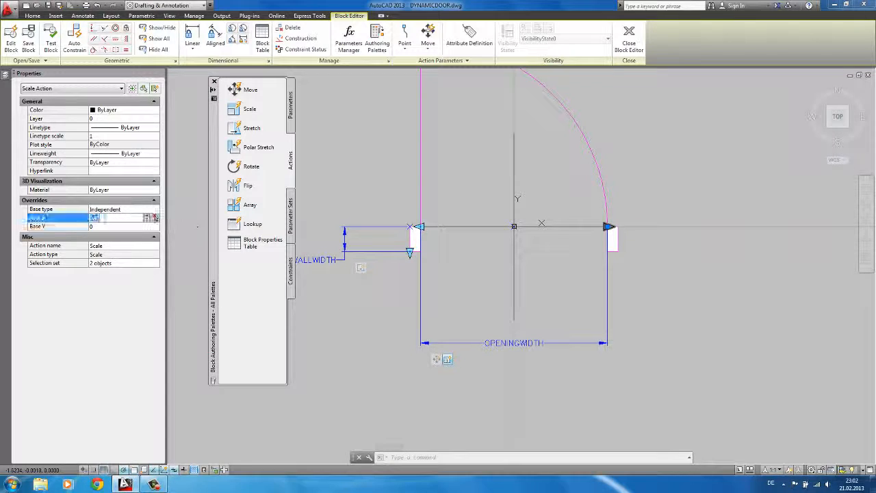
{"action": "type", "text": "0"}
{"action": "key", "text": "Tab"}
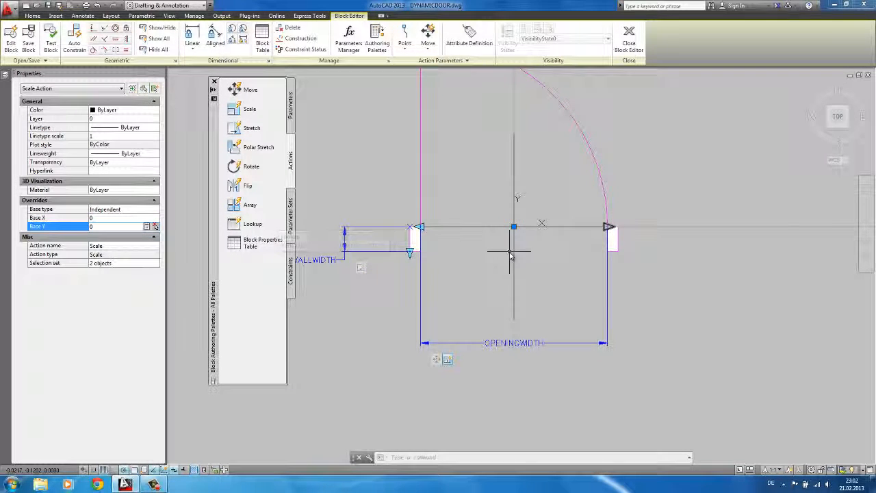
{"action": "key", "text": "Escape"}
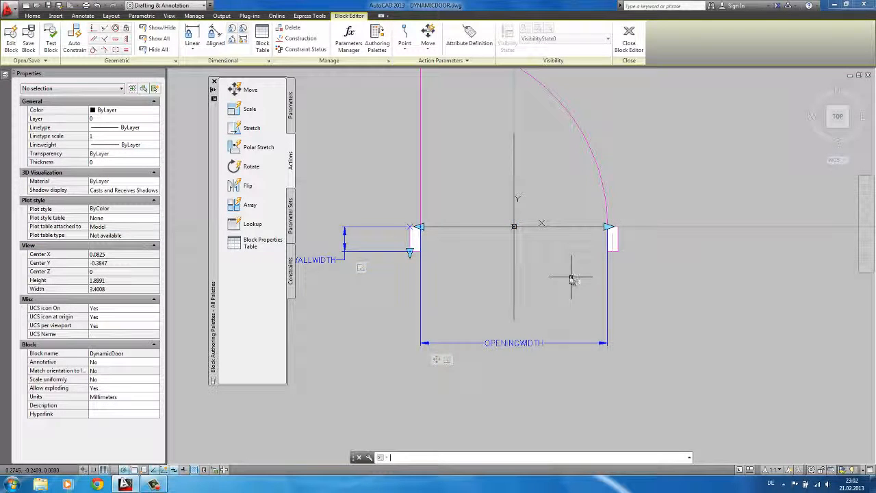
Add a Move action to OPENINGWIDTH's right point that moves the right jamb
{"action": "middle_click_drag", "start_coordinate": [567, 268], "coordinate": [564, 263]}
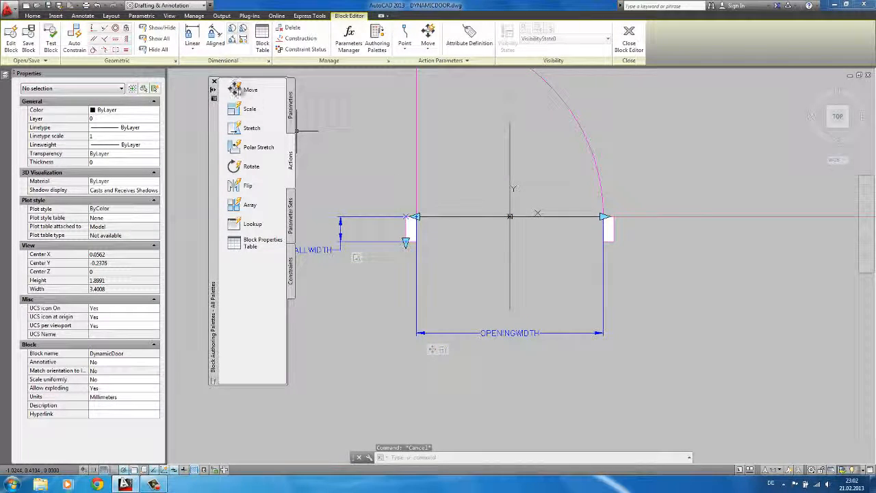
{"action": "left_click", "coordinate": [239, 90]}
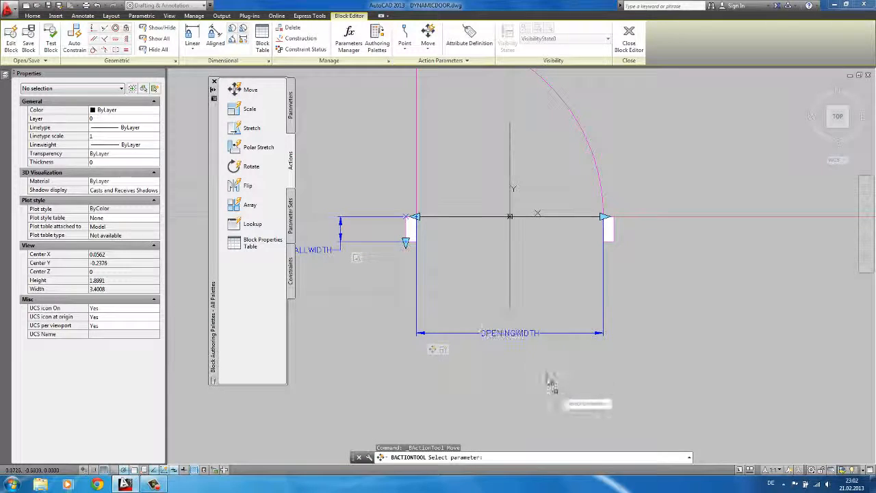
{"action": "left_click", "coordinate": [532, 335]}
{"action": "middle_click_drag", "start_coordinate": [604, 218], "coordinate": [558, 221]}
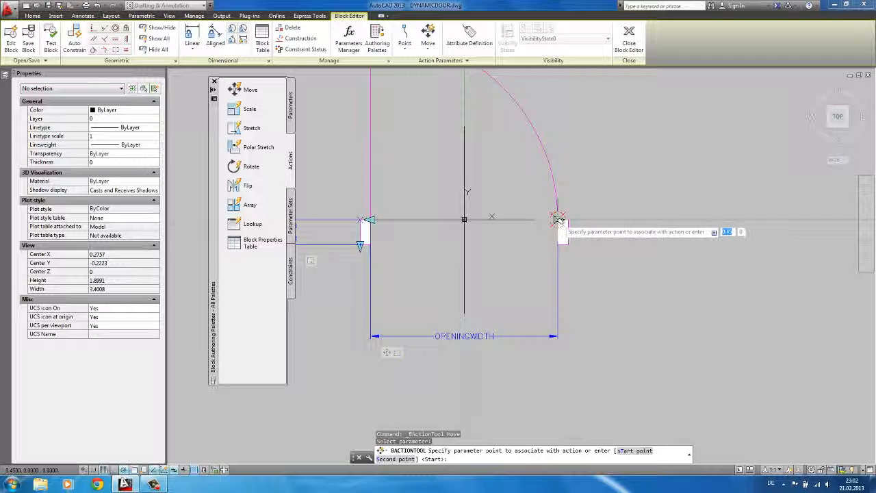
{"action": "left_click", "coordinate": [559, 221]}
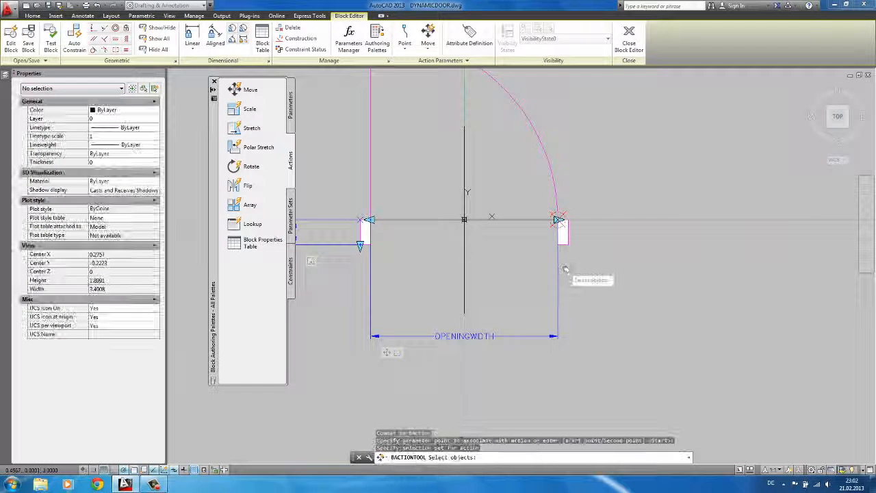
{"action": "scroll", "coordinate": [551, 236], "scroll_direction": "down", "scroll_amount": 2}
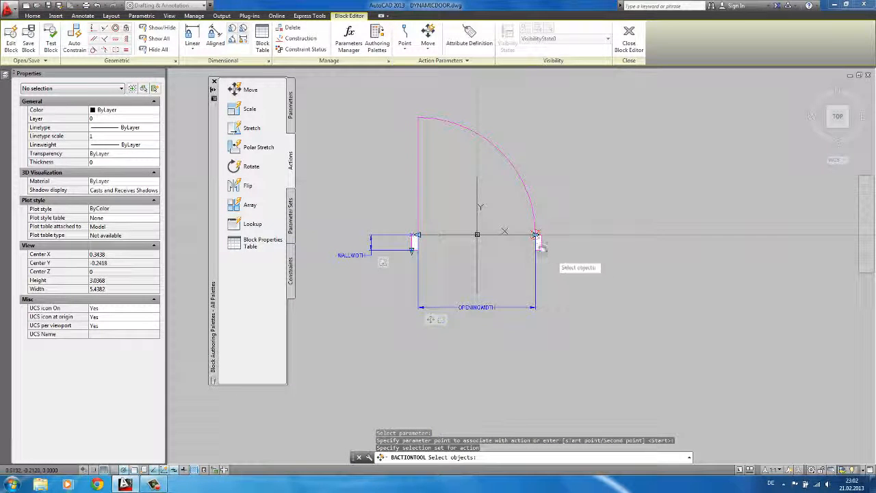
{"action": "left_click", "coordinate": [517, 217]}
{"action": "left_click", "coordinate": [582, 268]}
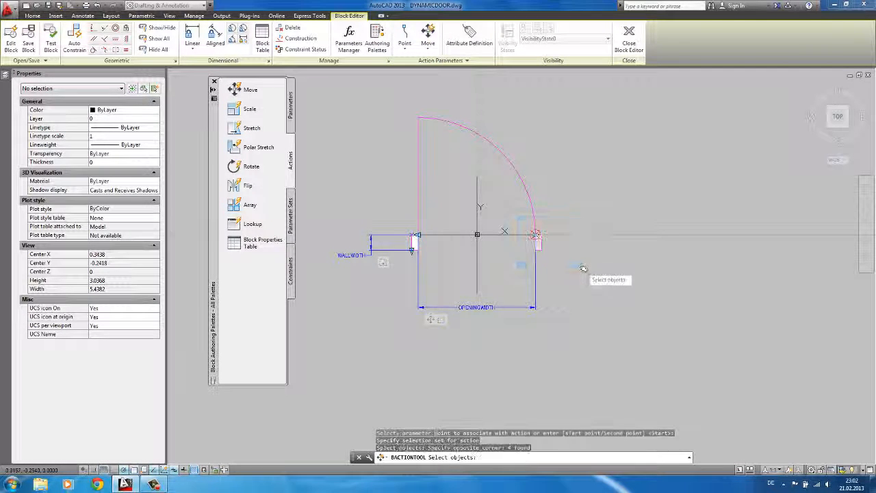
{"action": "key", "text": "Return"}
{"action": "middle_click_drag", "start_coordinate": [573, 276], "coordinate": [617, 286]}
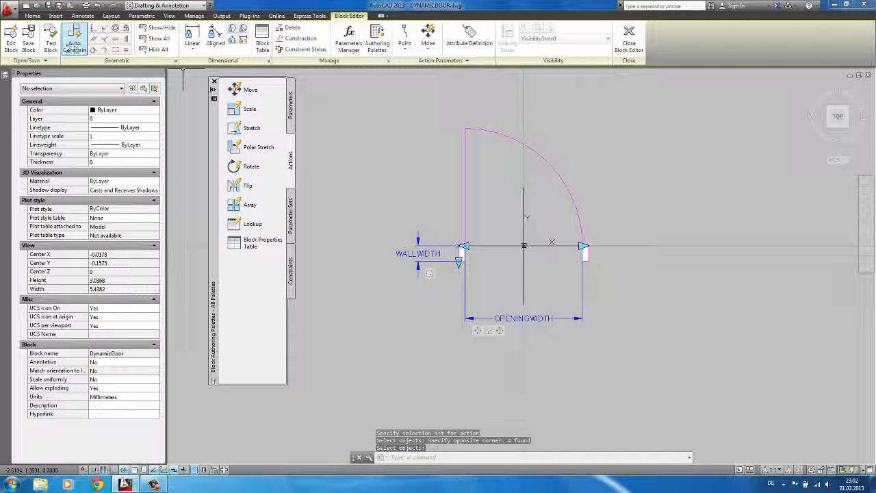
Test the block by stretching the opening width from both its left and right grips, and close the test window
{"action": "left_click", "coordinate": [51, 42]}
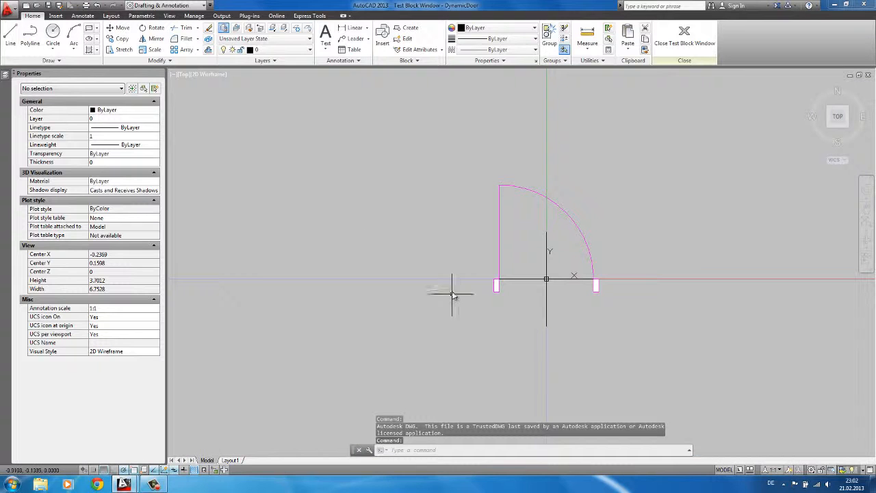
{"action": "scroll", "coordinate": [487, 299], "scroll_direction": "up", "scroll_amount": 4}
{"action": "left_click", "coordinate": [502, 275]}
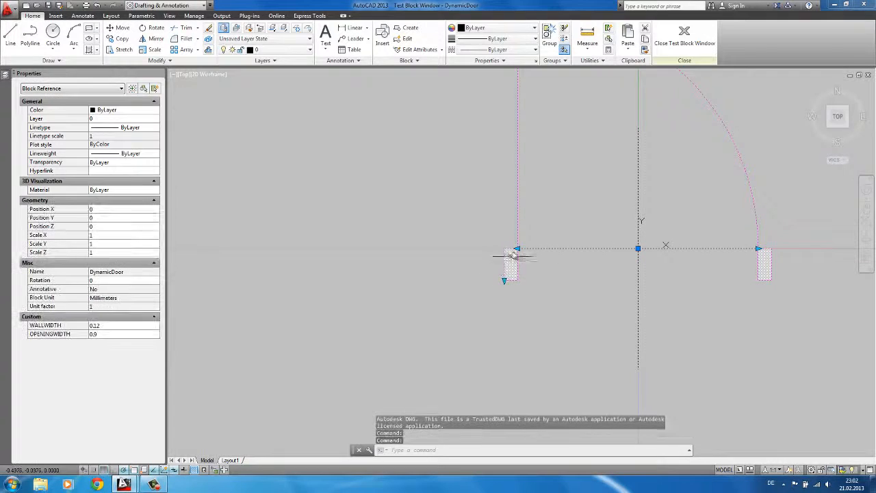
{"action": "left_click", "coordinate": [519, 249]}
{"action": "scroll", "coordinate": [517, 249], "scroll_direction": "down", "scroll_amount": 4}
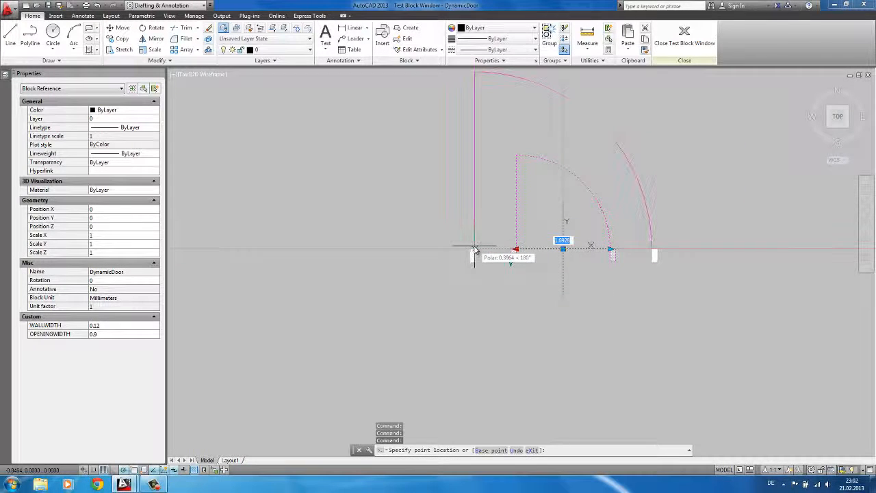
{"action": "left_click", "coordinate": [473, 248]}
{"action": "left_click", "coordinate": [651, 250]}
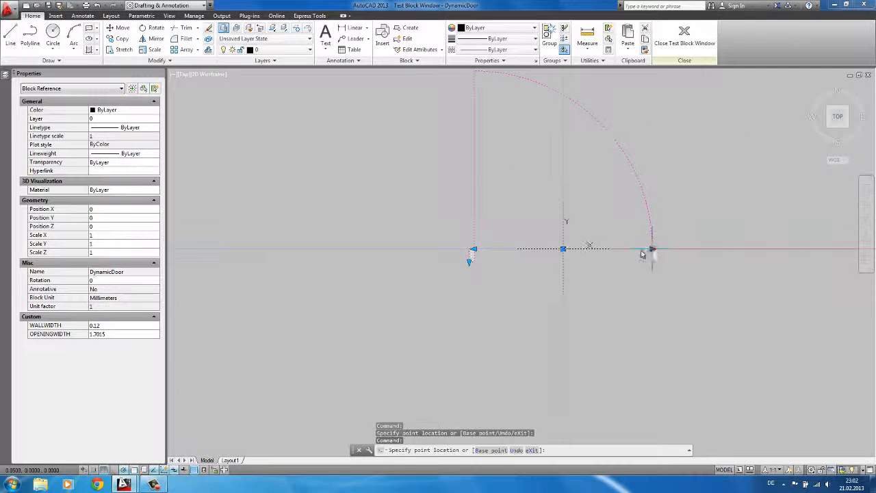
{"action": "left_click", "coordinate": [606, 251]}
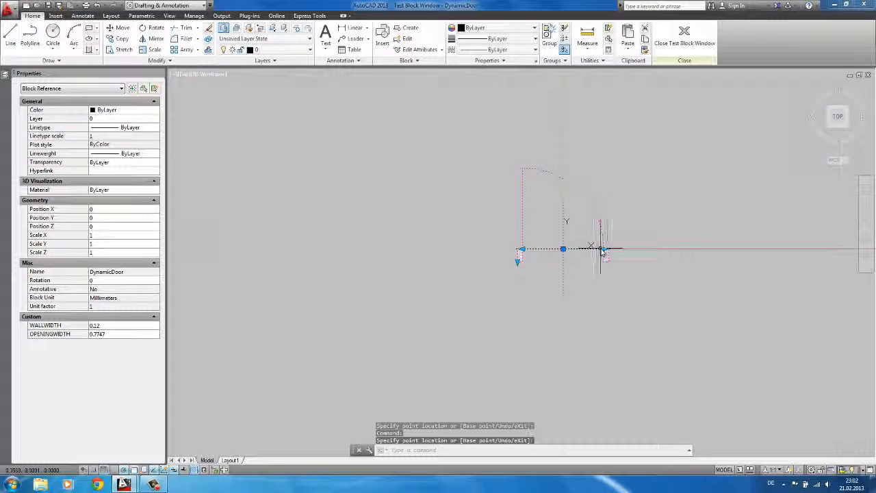
{"action": "left_click", "coordinate": [604, 250]}
{"action": "left_click", "coordinate": [648, 250]}
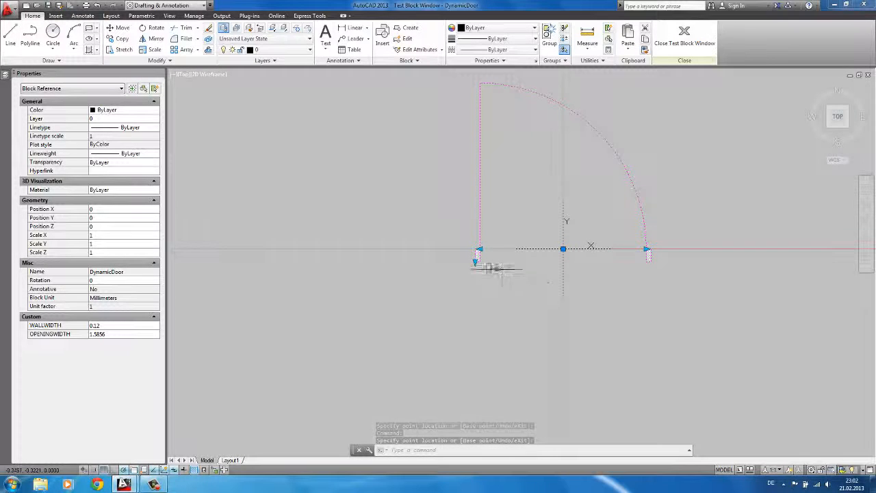
{"action": "left_click", "coordinate": [480, 251]}
{"action": "left_click", "coordinate": [448, 250]}
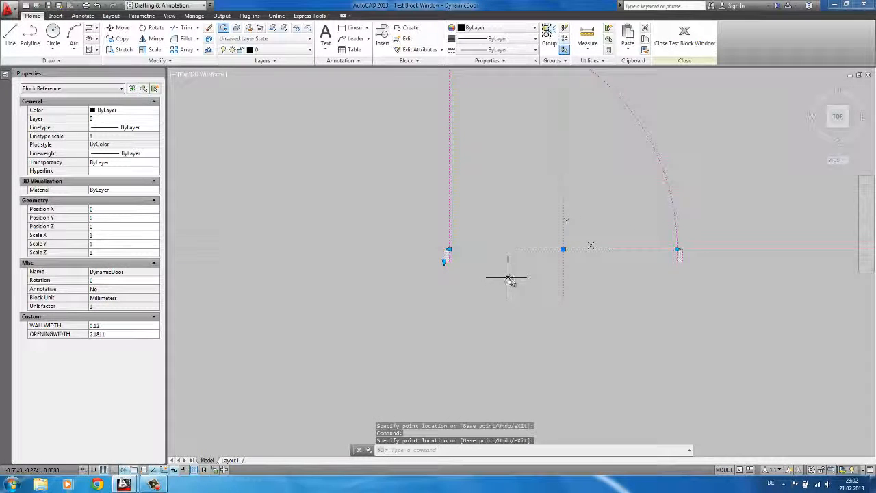
{"action": "middle_click_drag", "start_coordinate": [643, 241], "coordinate": [629, 283]}
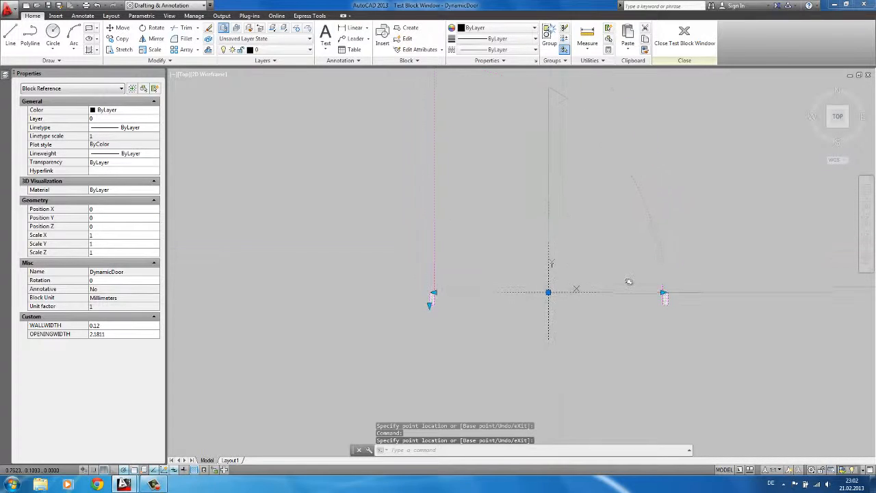
{"action": "left_click", "coordinate": [685, 35]}
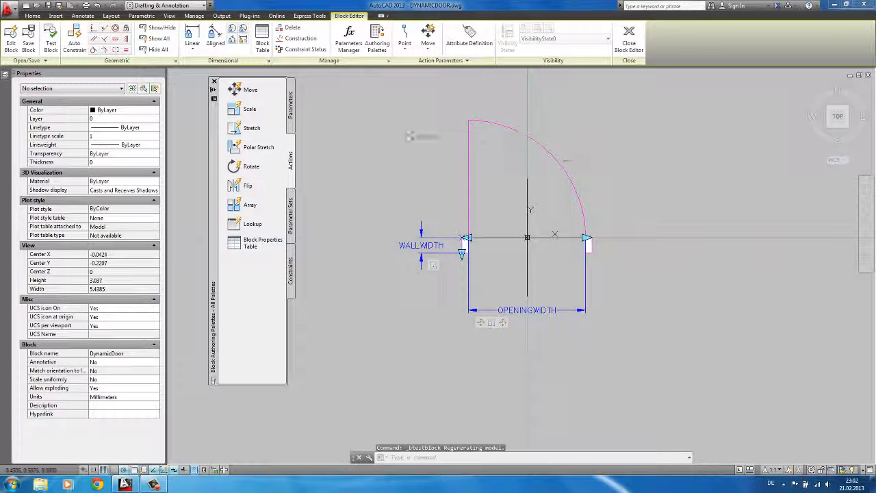
Add another Scale action to OPENINGWIDTH for the vertical centre line and the horizontal line across the opening
{"action": "left_click", "coordinate": [248, 109]}
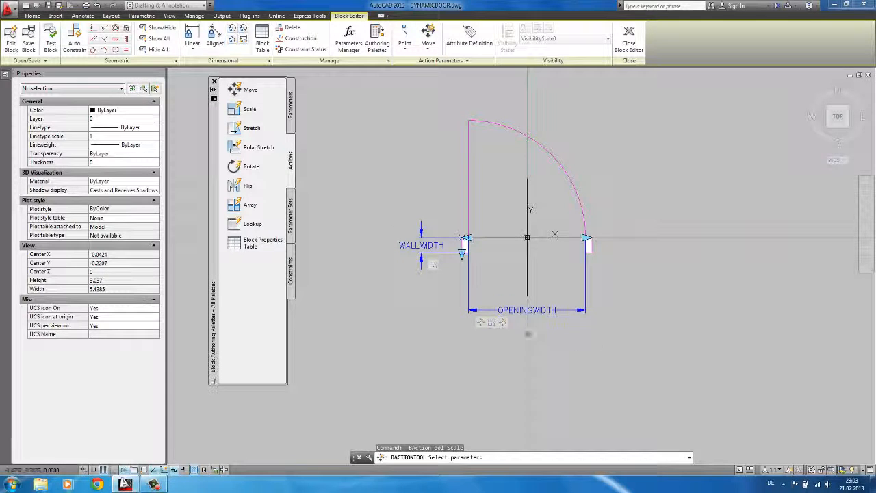
{"action": "left_click", "coordinate": [549, 312]}
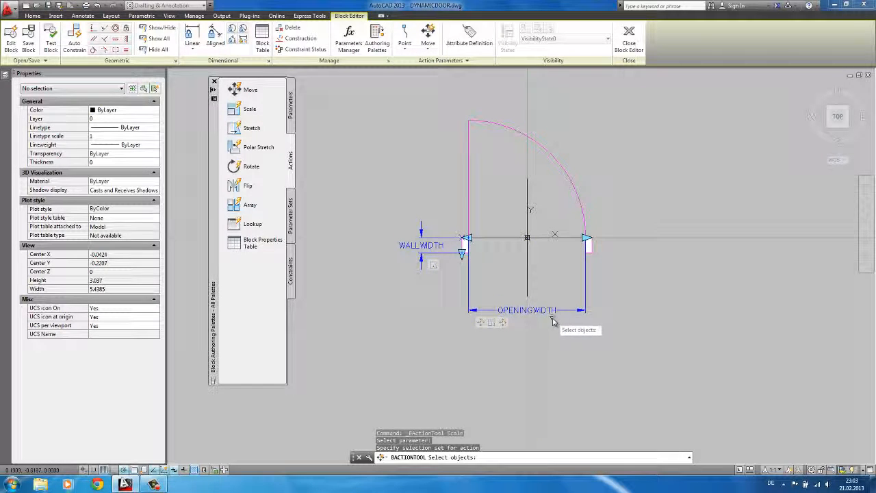
{"action": "left_click", "coordinate": [528, 278]}
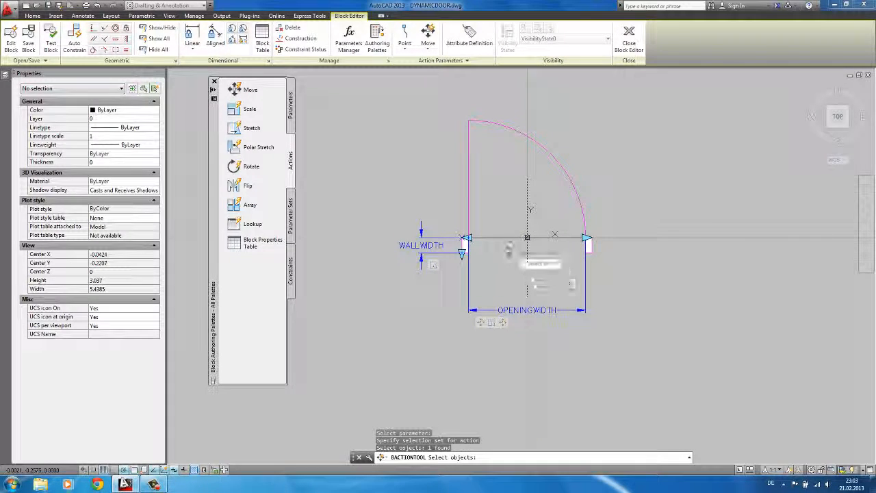
{"action": "left_click", "coordinate": [499, 239]}
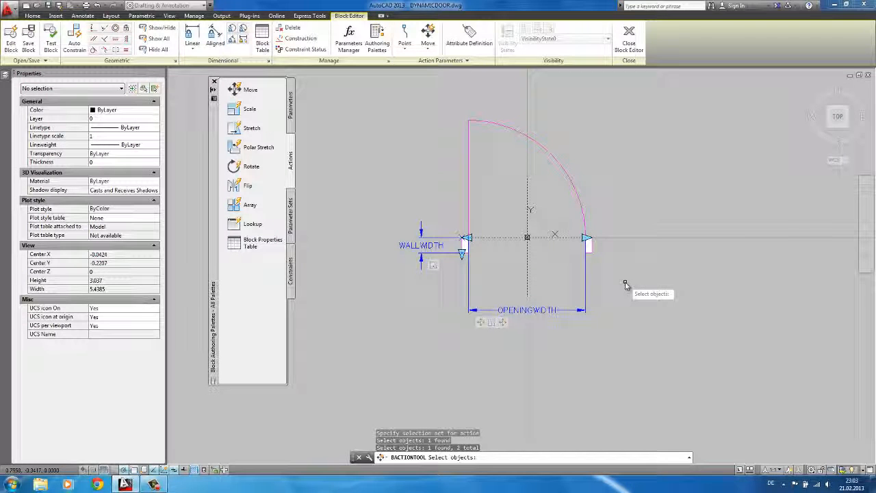
{"action": "key", "text": "Return"}
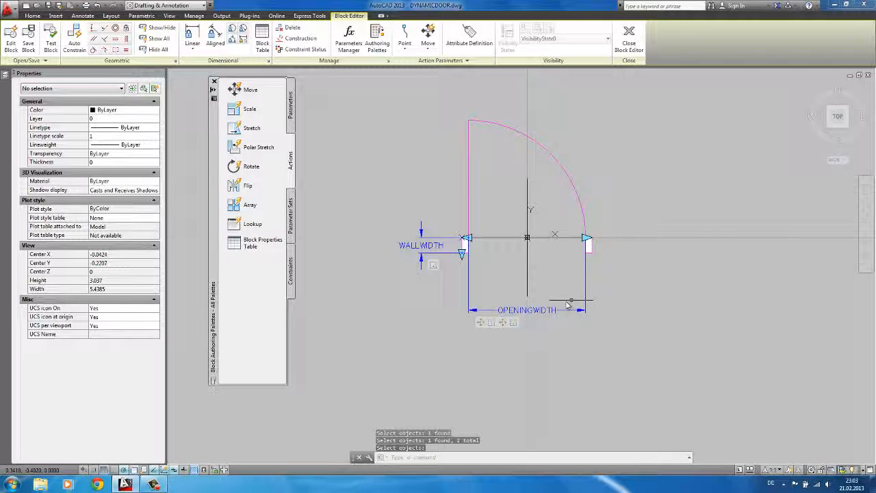
Set the centre lines' Scale action to an Independent base type with Base X at 0
{"action": "left_click", "coordinate": [514, 323]}
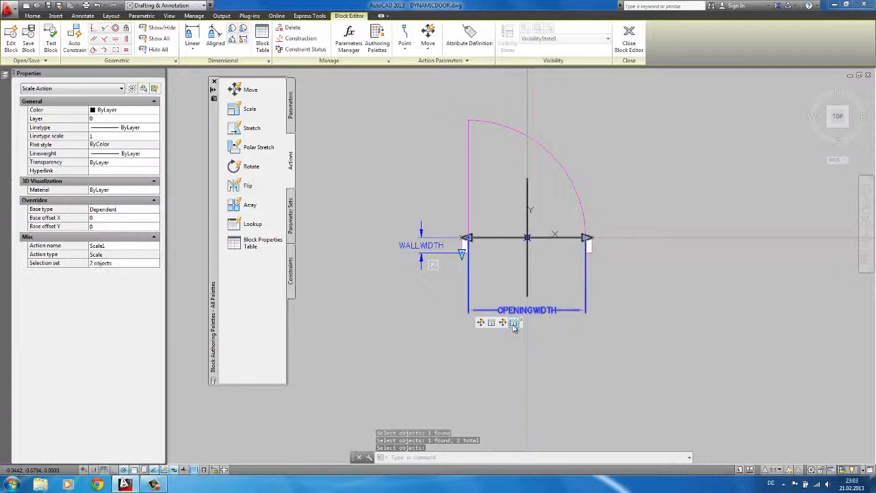
{"action": "left_click", "coordinate": [116, 210]}
{"action": "left_click", "coordinate": [117, 210]}
{"action": "left_click", "coordinate": [114, 225]}
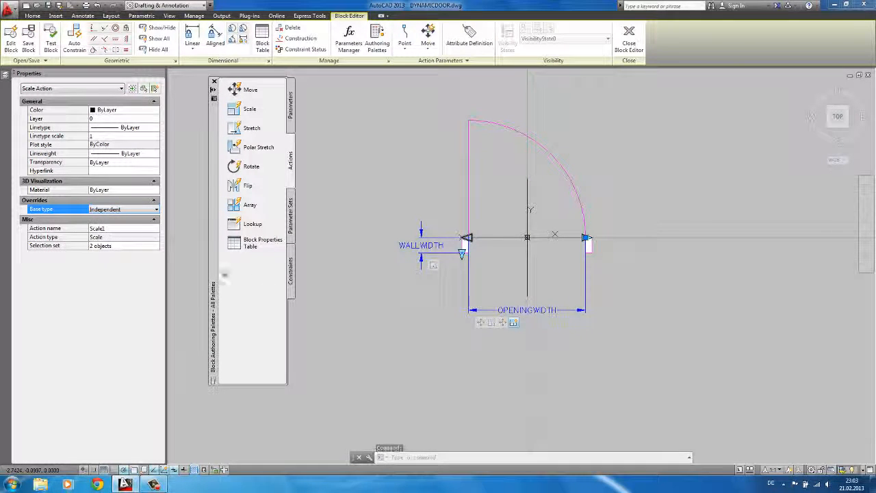
{"action": "left_click", "coordinate": [502, 323]}
{"action": "left_click", "coordinate": [514, 323]}
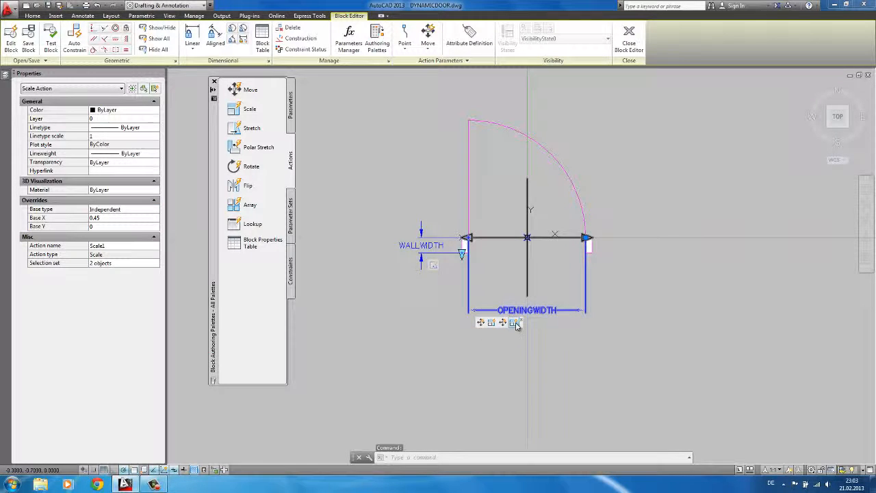
{"action": "left_click", "coordinate": [45, 218]}
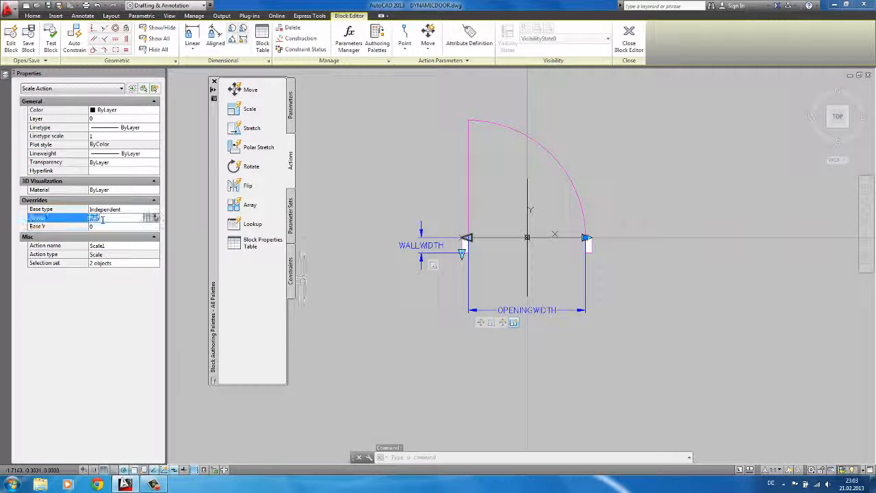
{"action": "type", "text": "0"}
{"action": "key", "text": "Return"}
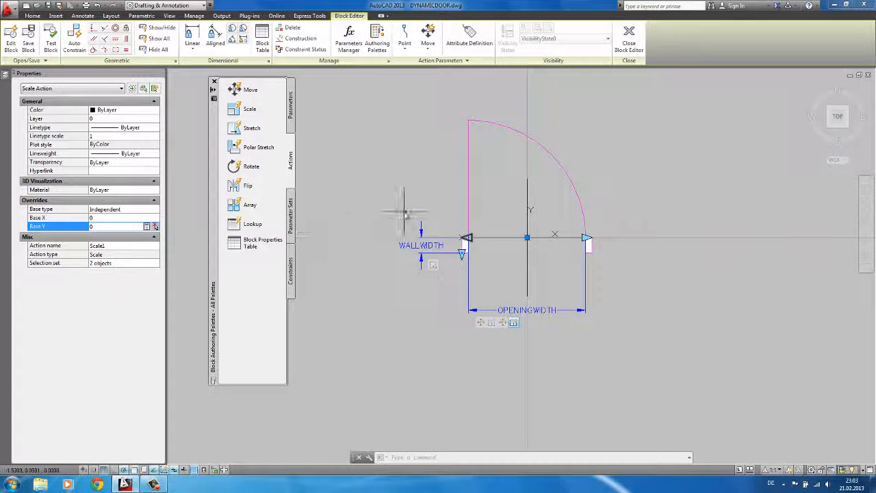
{"action": "key", "text": "Escape"}
Test the block by stretching and shrinking the opening width from its right grip, and close the test window
{"action": "left_click", "coordinate": [51, 46]}
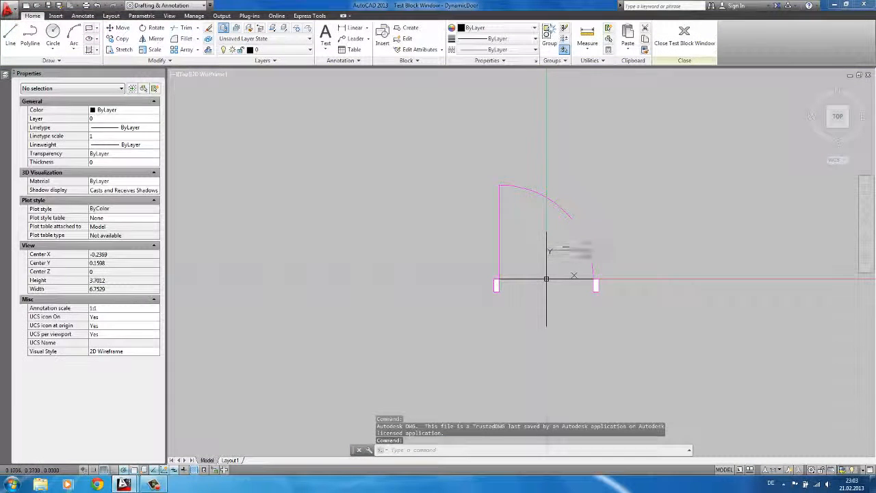
{"action": "left_click", "coordinate": [579, 248]}
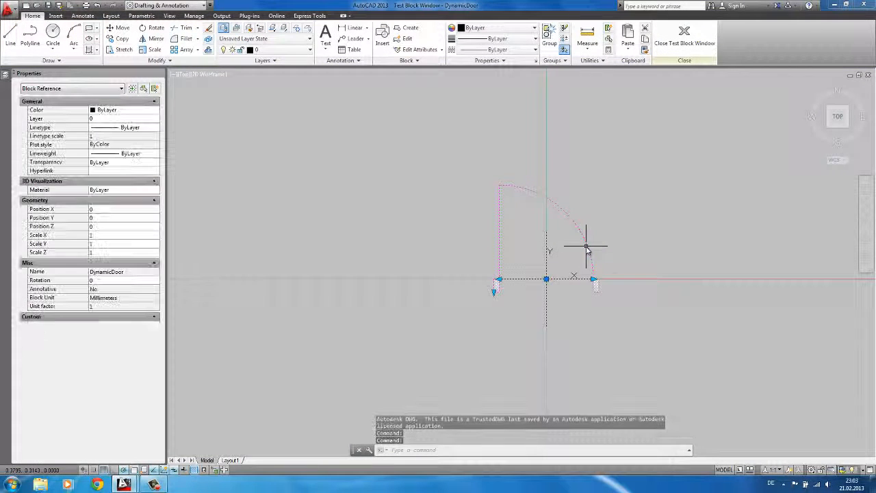
{"action": "left_click", "coordinate": [594, 279]}
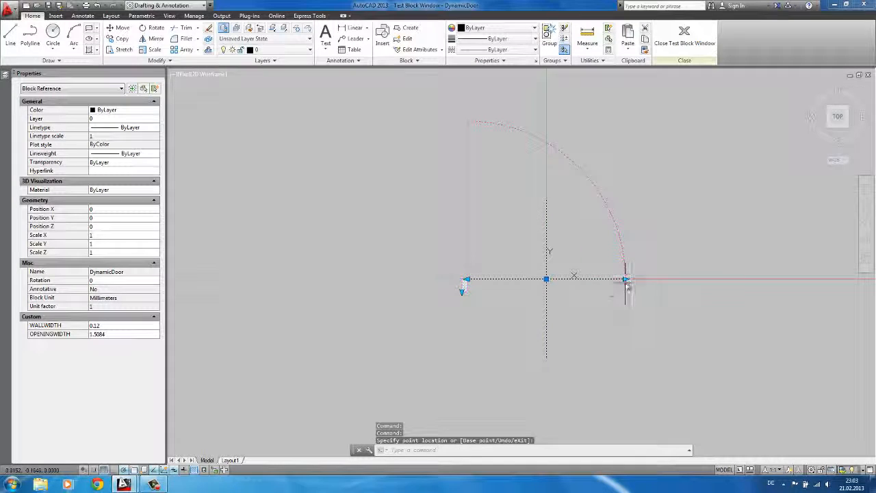
{"action": "left_click", "coordinate": [587, 280]}
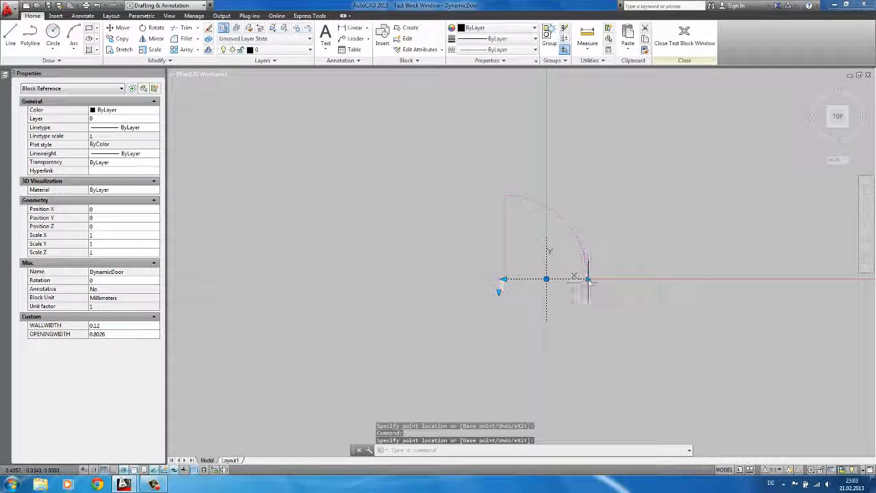
{"action": "left_click", "coordinate": [588, 280]}
{"action": "left_click", "coordinate": [648, 279]}
{"action": "middle_click_drag", "start_coordinate": [611, 289], "coordinate": [605, 299]}
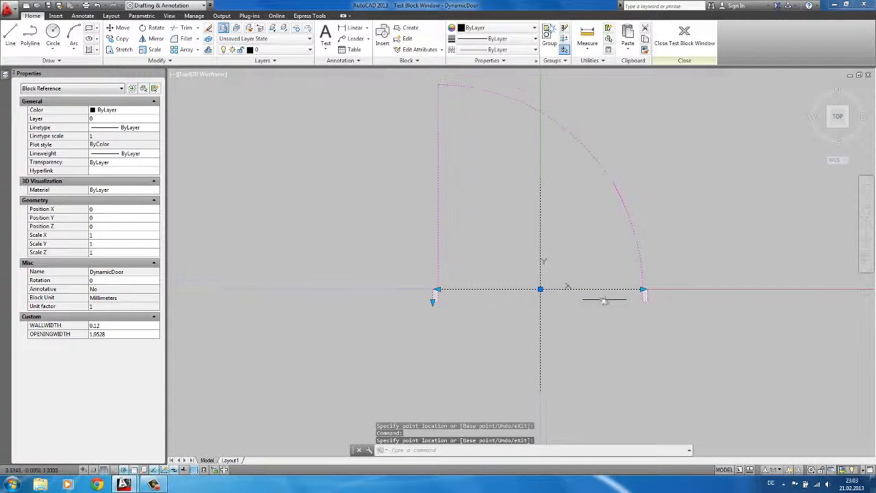
{"action": "scroll", "coordinate": [601, 300], "scroll_direction": "down", "scroll_amount": 2}
{"action": "left_click", "coordinate": [684, 34]}
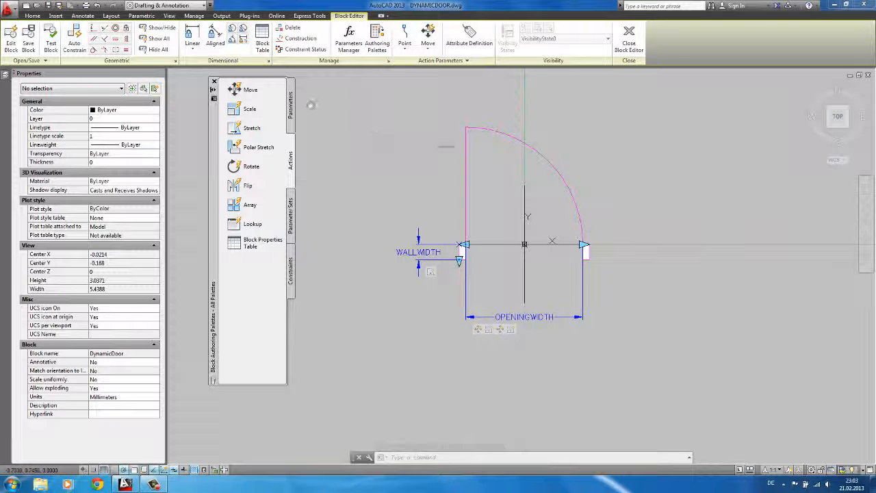
Add a Flip parameter with its reflection line along the vertical centre line and its label just below the opening line
{"action": "left_click", "coordinate": [291, 108]}
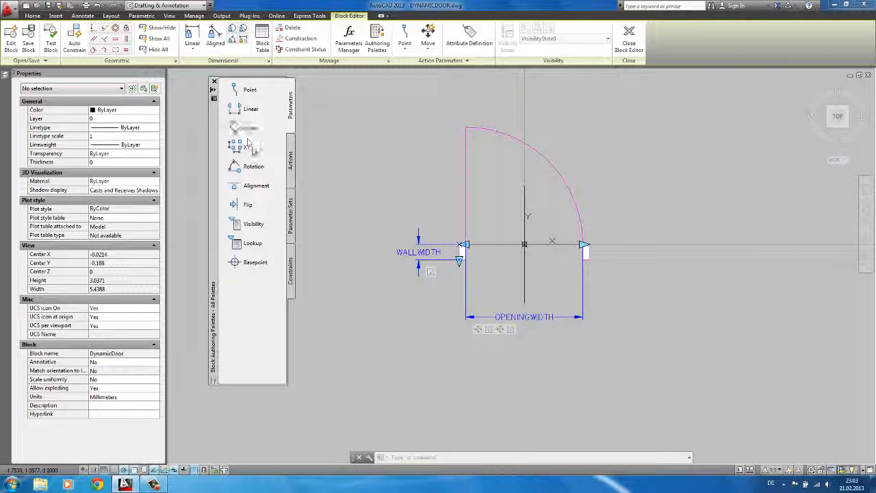
{"action": "left_click", "coordinate": [234, 204]}
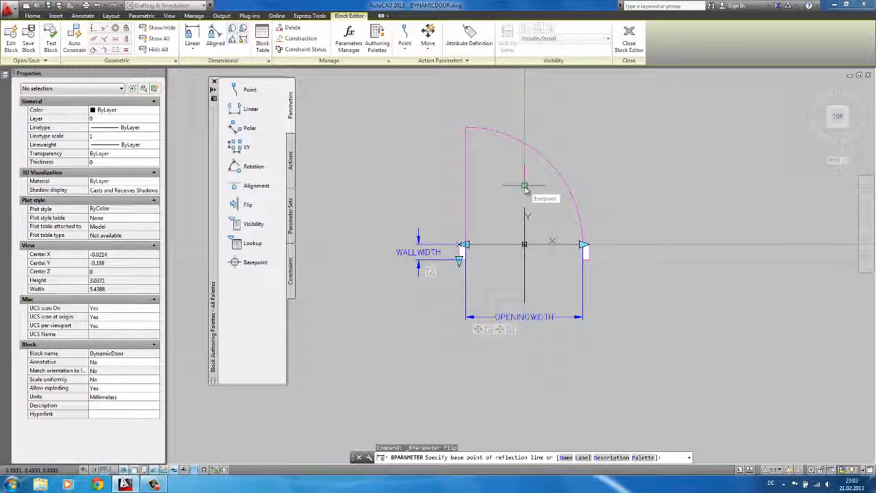
{"action": "left_click", "coordinate": [524, 186]}
{"action": "left_click", "coordinate": [524, 299]}
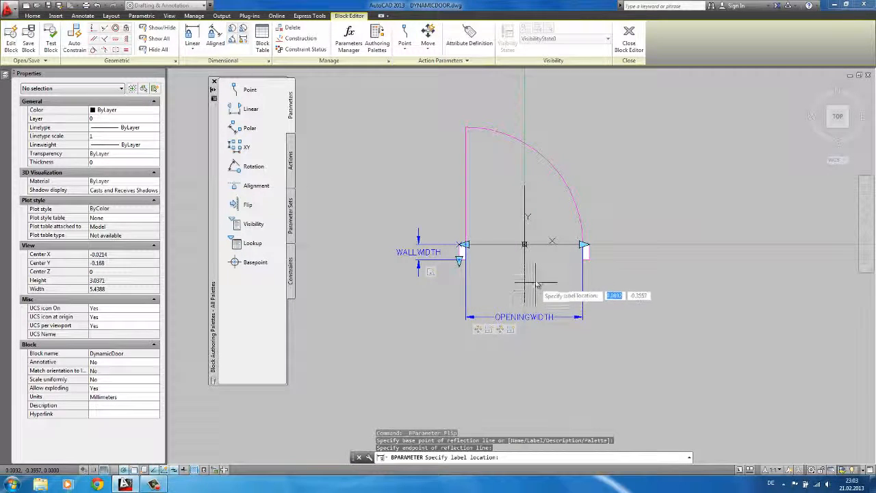
{"action": "scroll", "coordinate": [534, 274], "scroll_direction": "up", "scroll_amount": 4}
{"action": "left_click", "coordinate": [536, 241]}
{"action": "scroll", "coordinate": [532, 251], "scroll_direction": "down", "scroll_amount": 2}
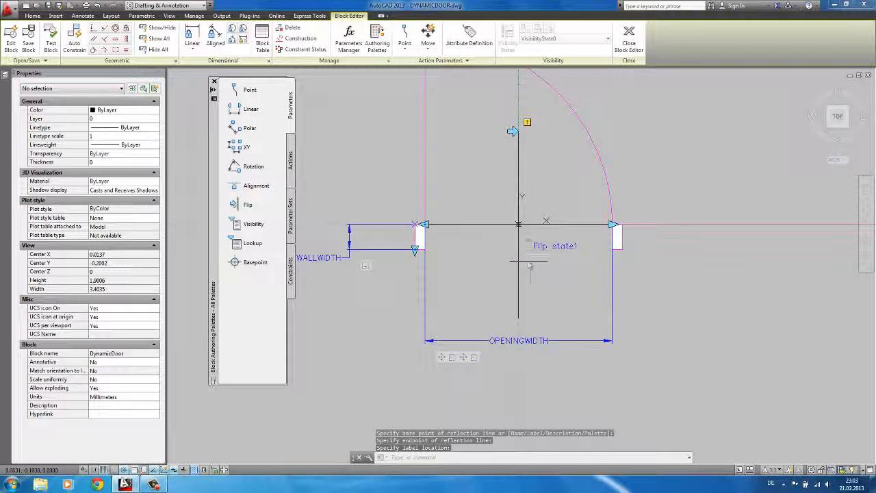
Move the flip grip from the centre line's upper end to its intersection with the horizontal opening line
{"action": "left_click", "coordinate": [513, 132]}
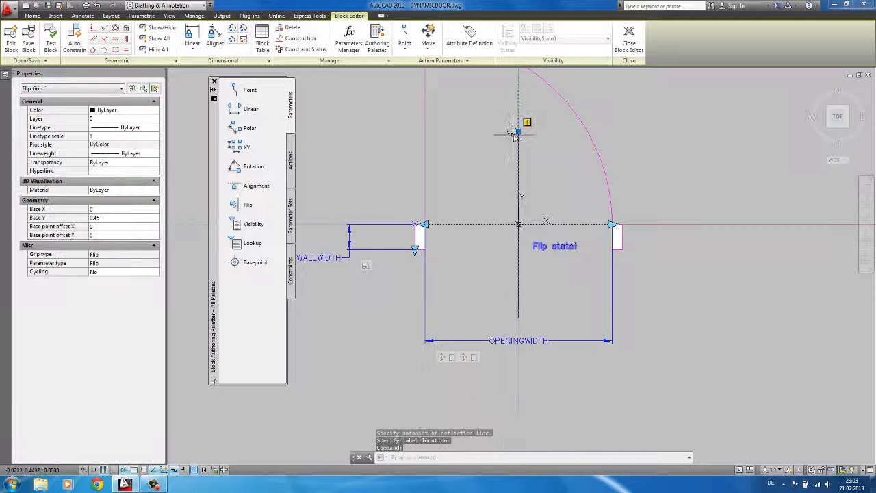
{"action": "left_click", "coordinate": [519, 130]}
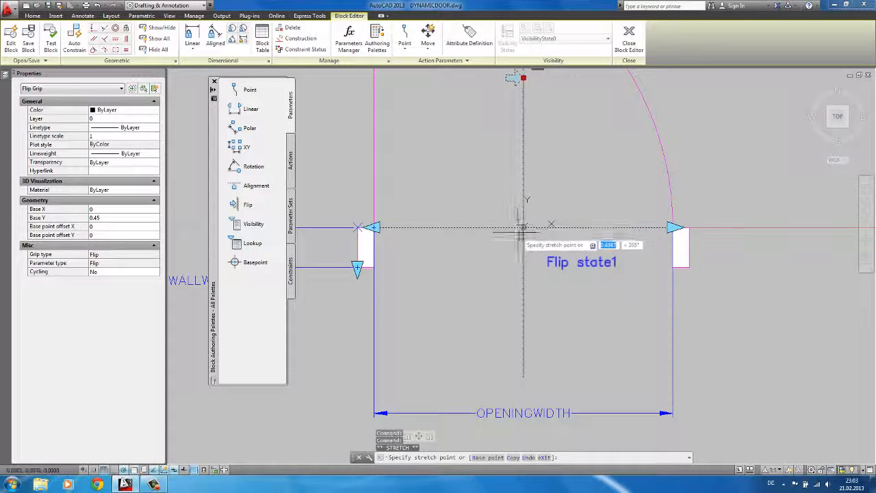
{"action": "left_click", "coordinate": [513, 224]}
{"action": "left_click", "coordinate": [512, 230]}
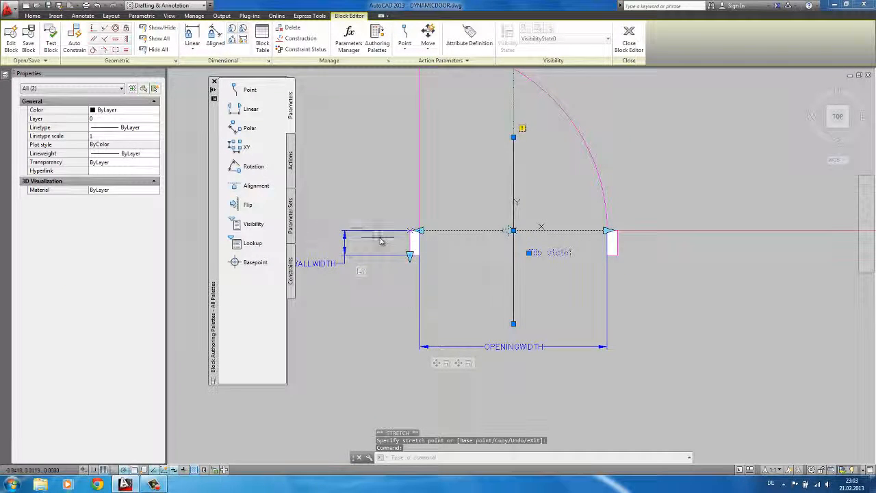
{"action": "key", "text": "Escape"}
Rename the flip parameter as HINGE01
{"action": "left_click", "coordinate": [539, 255]}
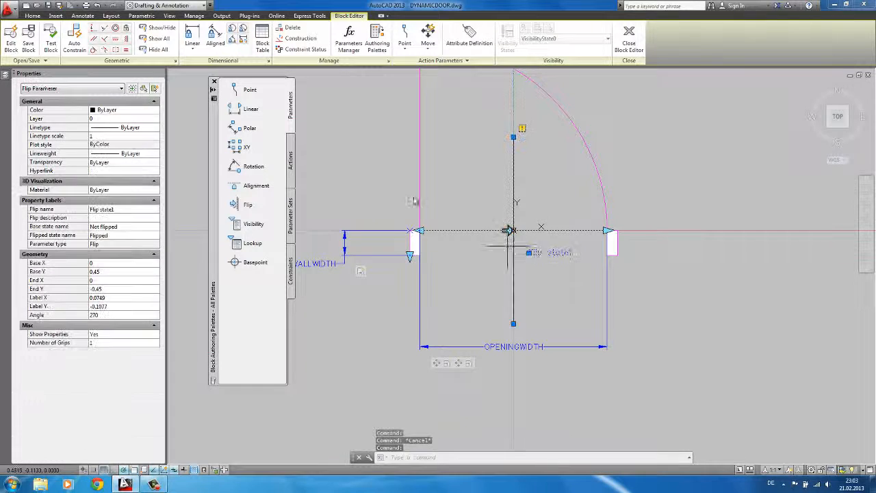
{"action": "left_click", "coordinate": [119, 209]}
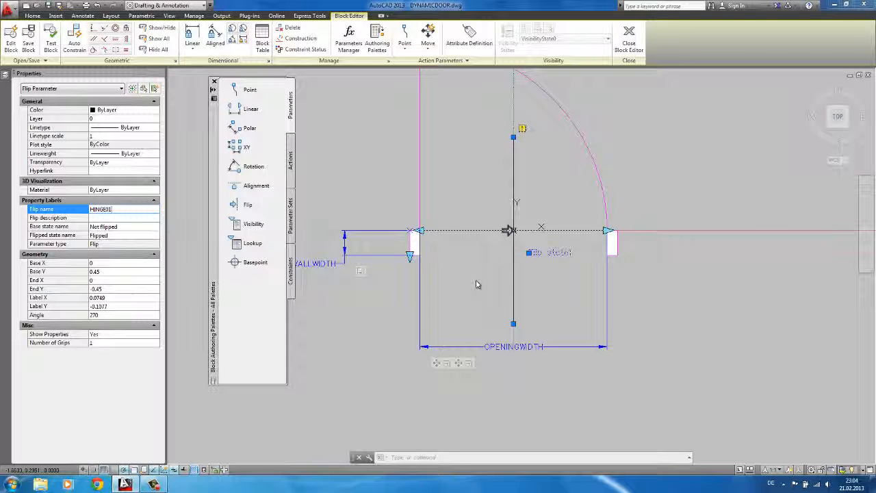
{"action": "left_click", "coordinate": [127, 211]}
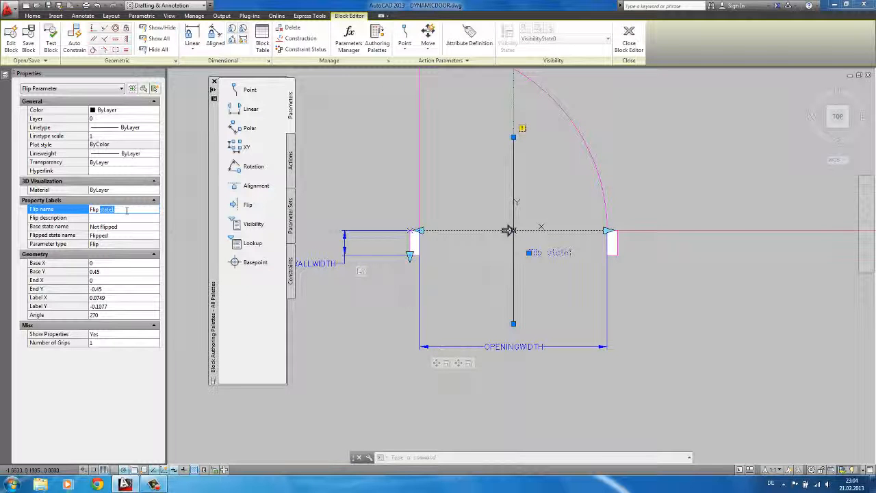
{"action": "type", "text": "HINGE01"}
{"action": "left_click", "coordinate": [124, 218]}
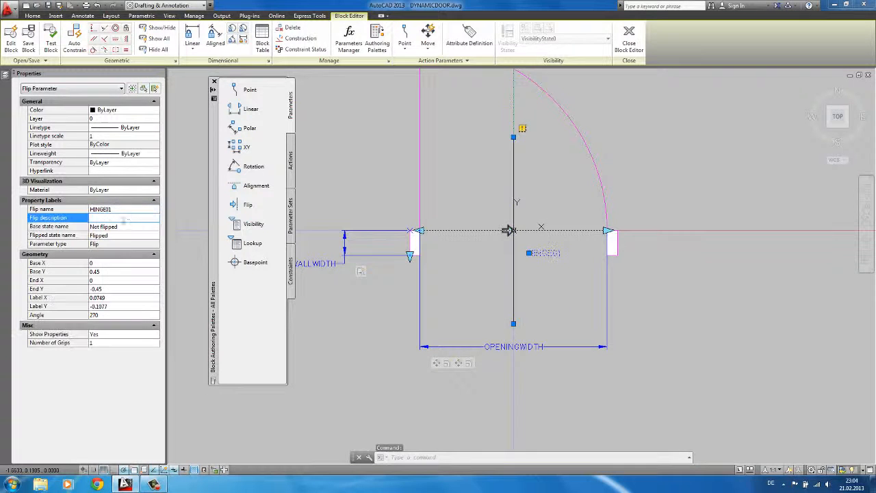
{"action": "left_click", "coordinate": [125, 210]}
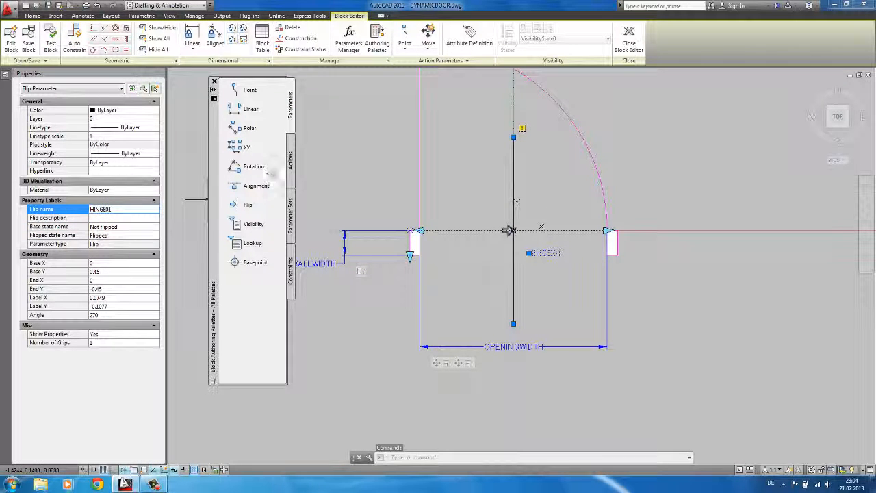
Add a Flip action to HINGE01 that covers the whole door with all its parameters and actions
{"action": "left_click", "coordinate": [290, 160]}
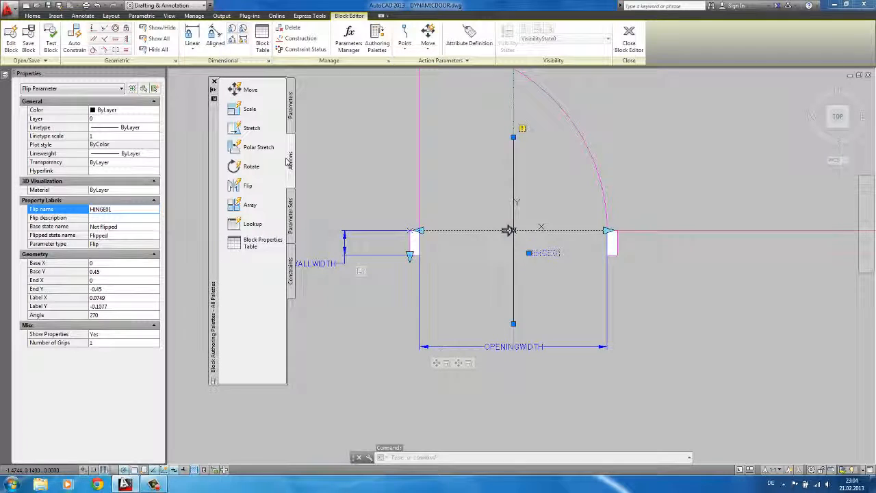
{"action": "left_click", "coordinate": [239, 185]}
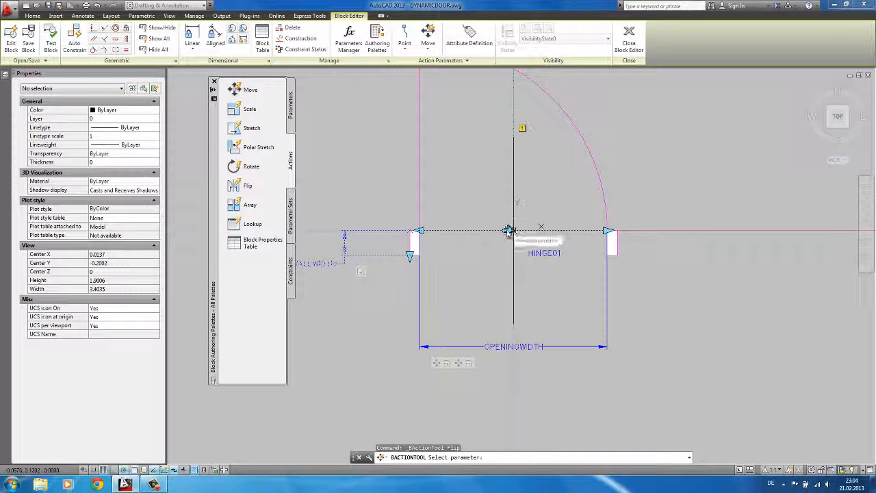
{"action": "left_click", "coordinate": [508, 231]}
{"action": "scroll", "coordinate": [512, 231], "scroll_direction": "down", "scroll_amount": 5}
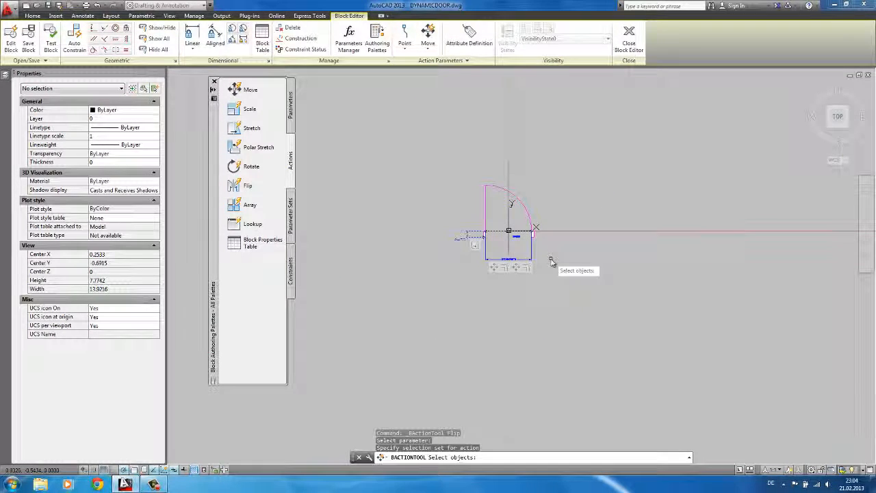
{"action": "left_click", "coordinate": [579, 285]}
{"action": "left_click", "coordinate": [403, 139]}
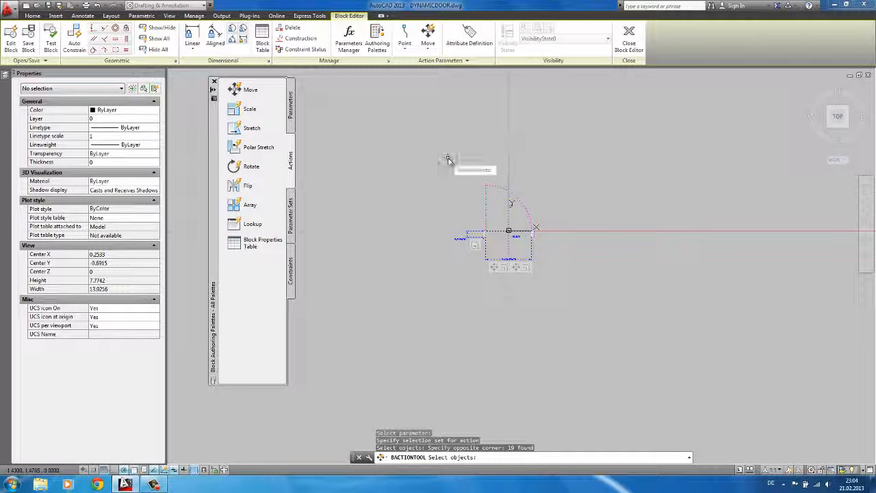
{"action": "key", "text": "Return"}
{"action": "scroll", "coordinate": [493, 193], "scroll_direction": "up", "scroll_amount": 5}
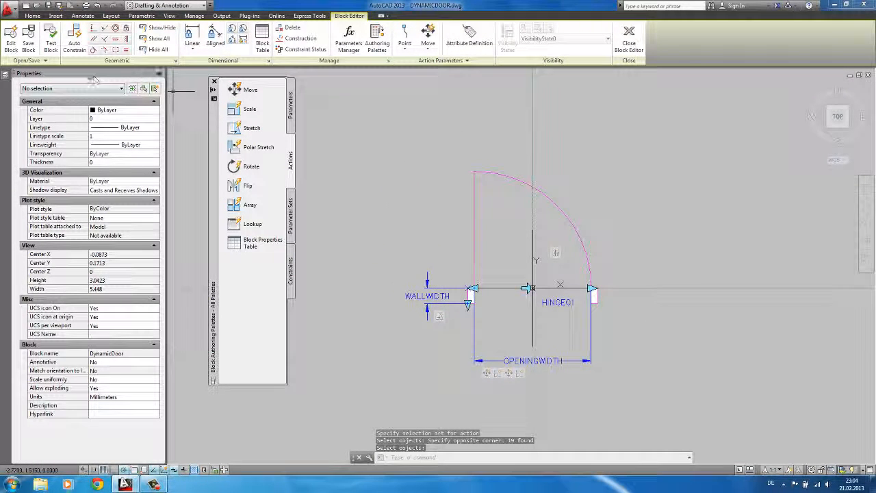
Test the block by flipping the door with the HINGE01 grip and back, and close the test window
{"action": "left_click", "coordinate": [51, 37]}
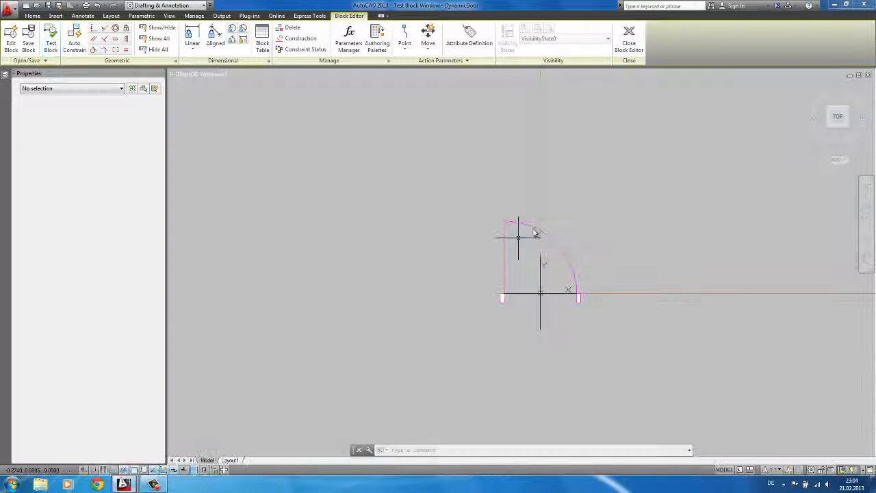
{"action": "left_click", "coordinate": [551, 294]}
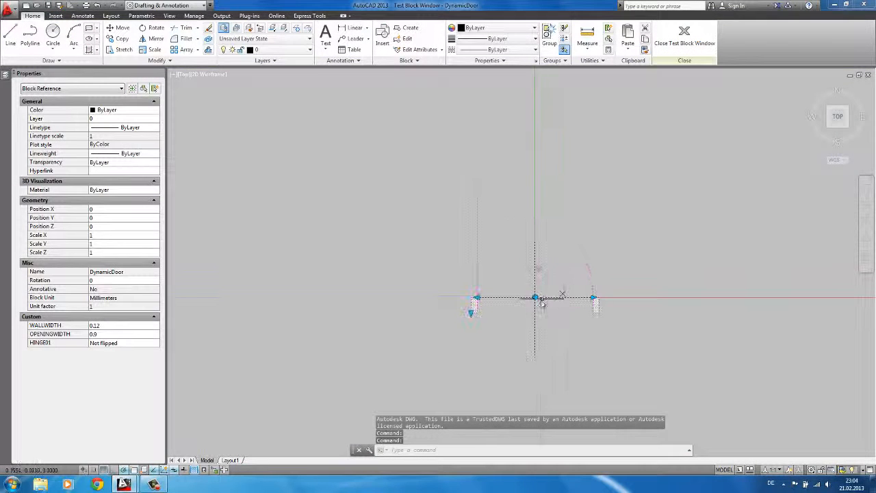
{"action": "left_click", "coordinate": [536, 299]}
{"action": "left_click", "coordinate": [535, 298]}
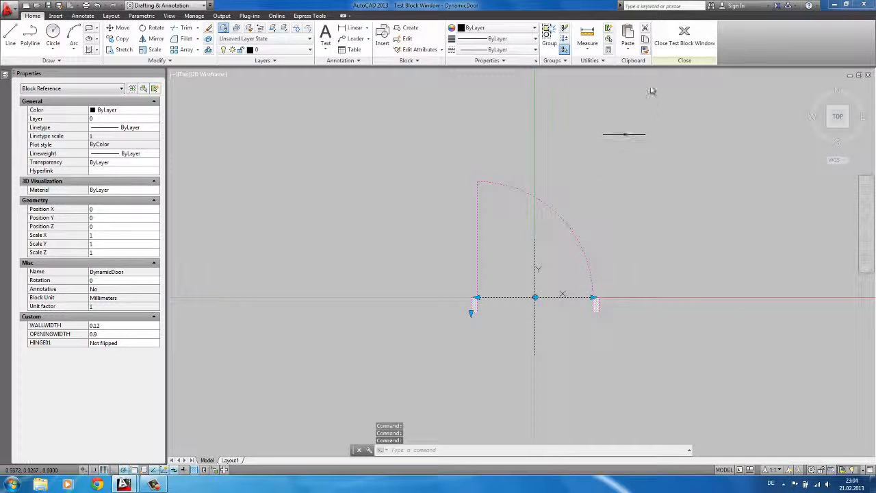
{"action": "left_click", "coordinate": [685, 37]}
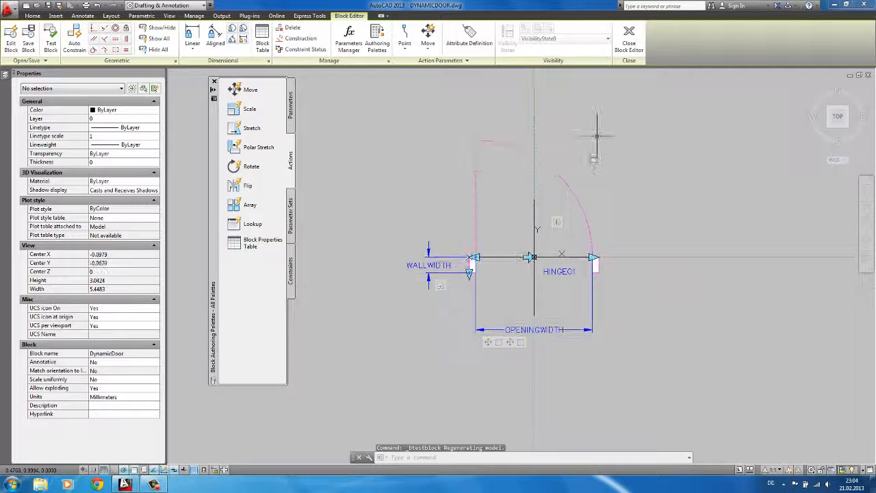
Add a flip parameter with its reflection line running from midway between the jambs' inner-edge midpoints to the left jamb's midpoint, labelled below
{"action": "scroll", "coordinate": [536, 221], "scroll_direction": "up", "scroll_amount": 4}
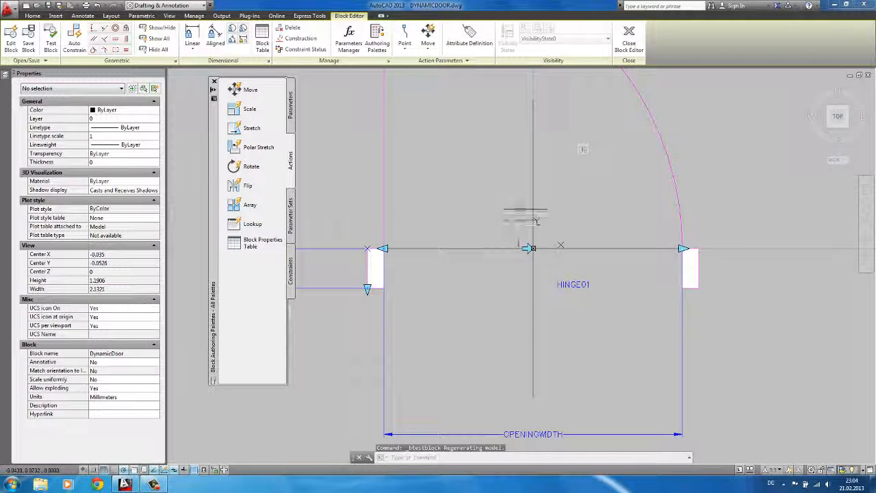
{"action": "scroll", "coordinate": [536, 197], "scroll_direction": "down", "scroll_amount": 4}
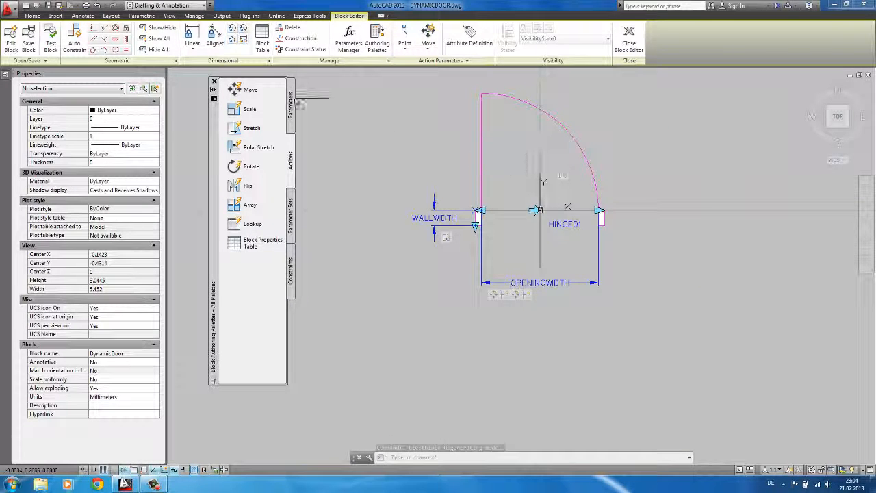
{"action": "left_click", "coordinate": [290, 99]}
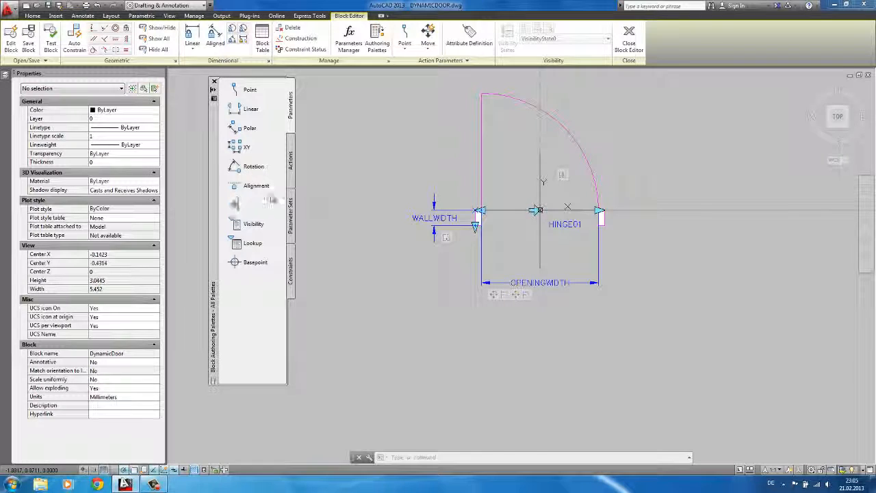
{"action": "left_click", "coordinate": [235, 204]}
{"action": "scroll", "coordinate": [527, 250], "scroll_direction": "up", "scroll_amount": 2}
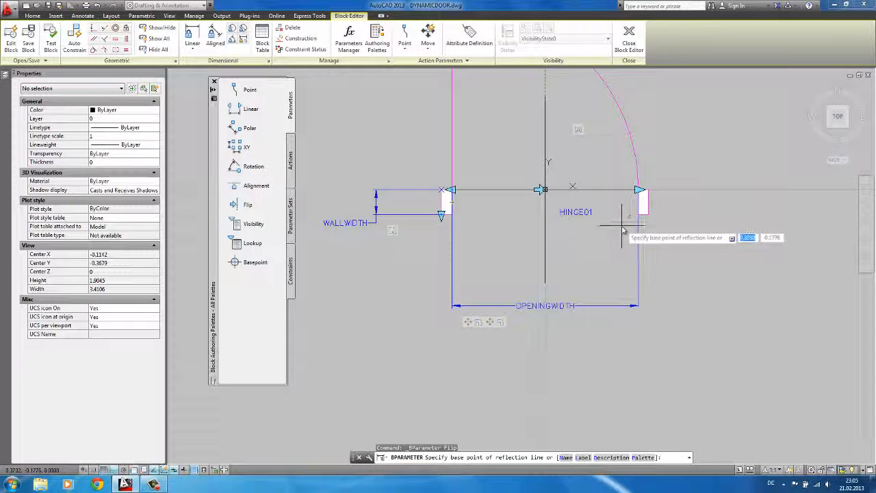
{"action": "right_click", "coordinate": [623, 230], "text": "shift"}
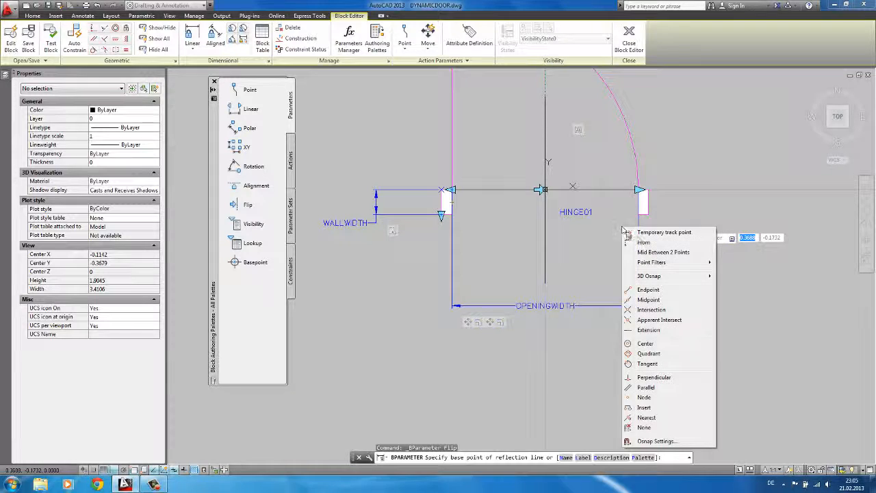
{"action": "left_click", "coordinate": [662, 253]}
{"action": "scroll", "coordinate": [630, 192], "scroll_direction": "up", "scroll_amount": 4}
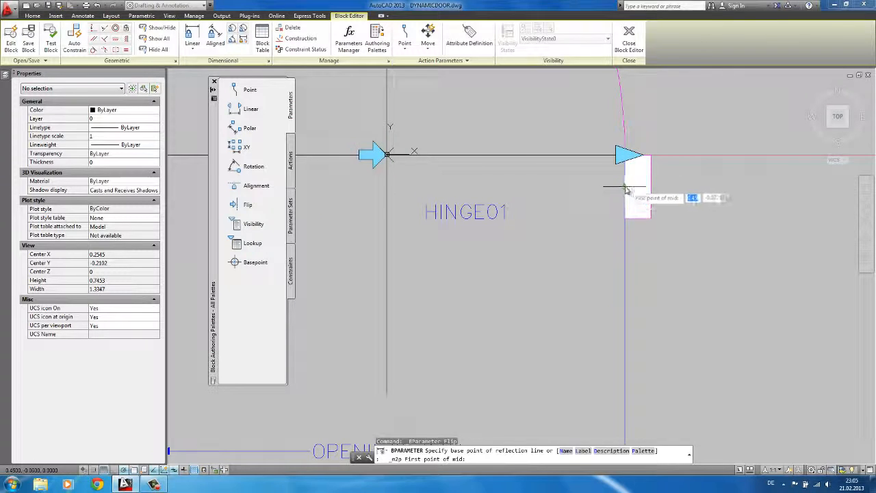
{"action": "left_click", "coordinate": [627, 190]}
{"action": "scroll", "coordinate": [628, 189], "scroll_direction": "down", "scroll_amount": 4}
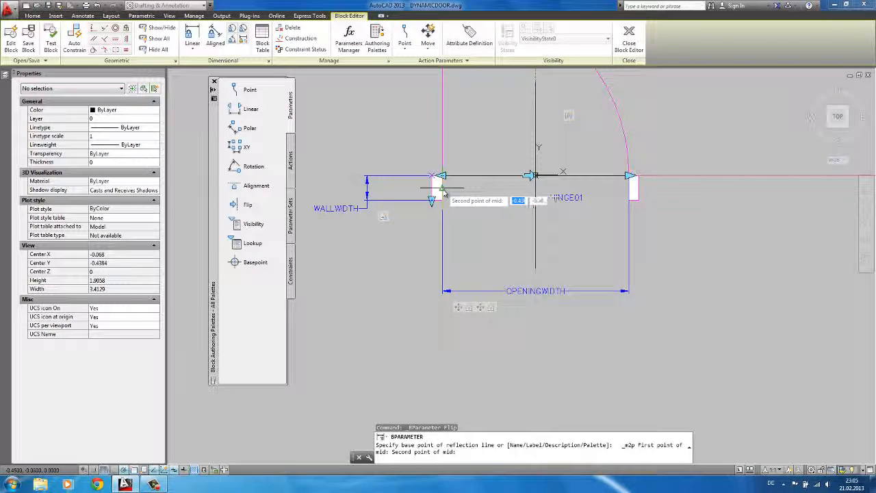
{"action": "left_click", "coordinate": [443, 191]}
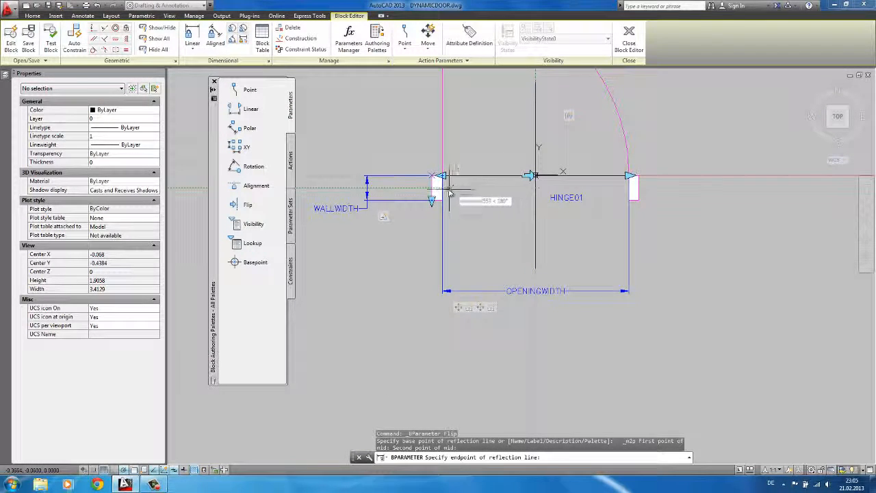
{"action": "left_click", "coordinate": [445, 192]}
{"action": "scroll", "coordinate": [532, 190], "scroll_direction": "up", "scroll_amount": 2}
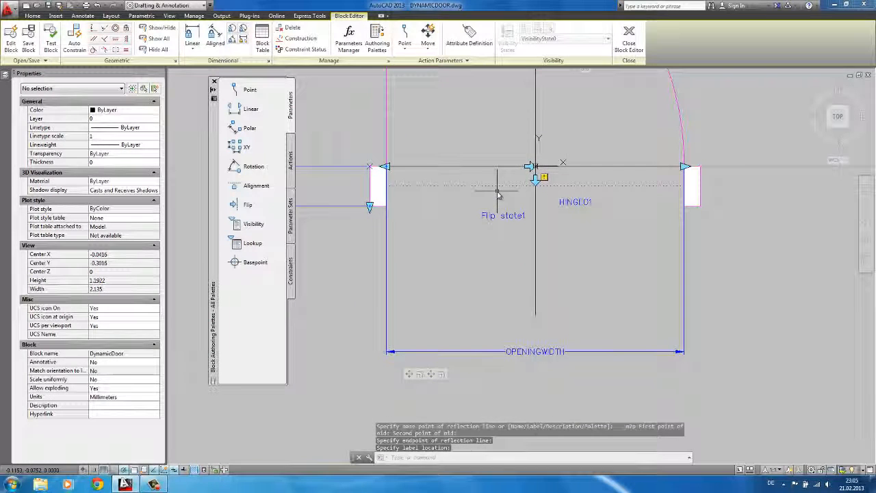
Rename the new flip parameter as HINGE02 and leave the stray selection window
{"action": "middle_click_drag", "start_coordinate": [498, 211], "coordinate": [491, 224]}
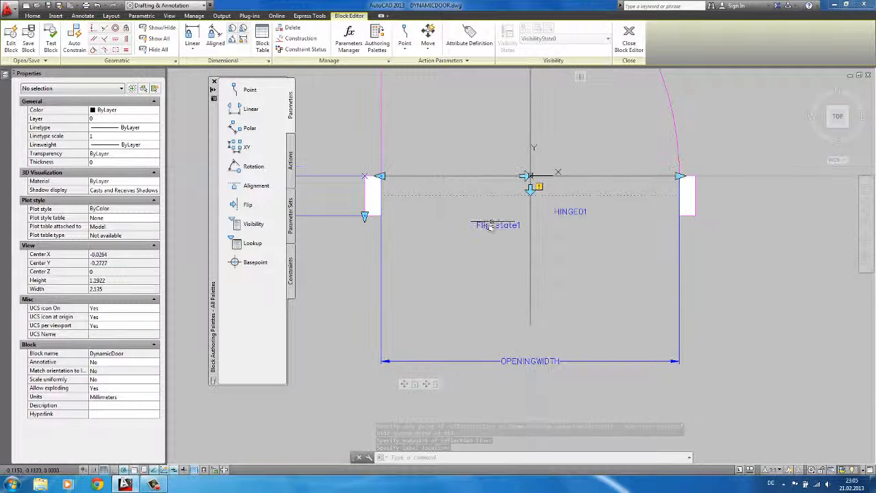
{"action": "left_click", "coordinate": [490, 226]}
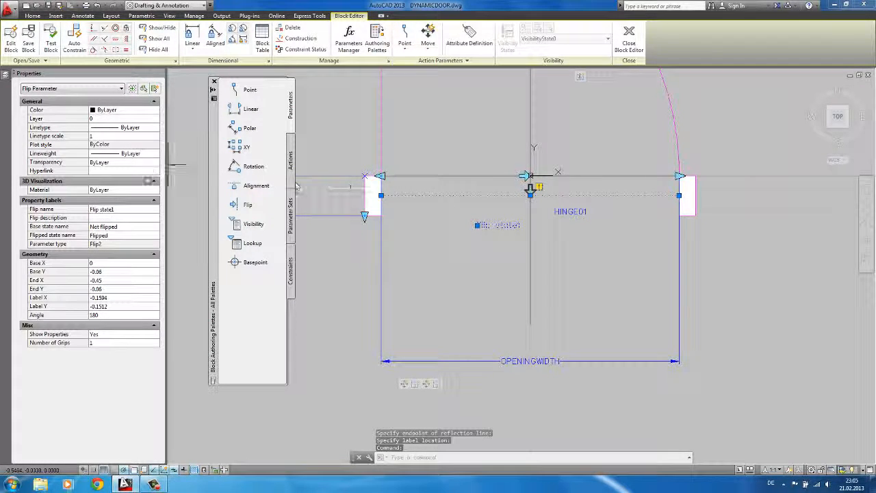
{"action": "left_click", "coordinate": [124, 209]}
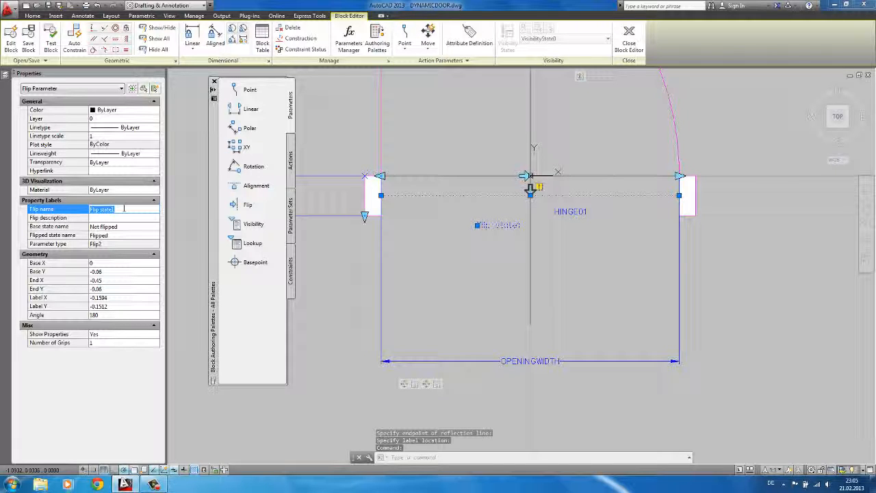
{"action": "type", "text": "HINGE0"}
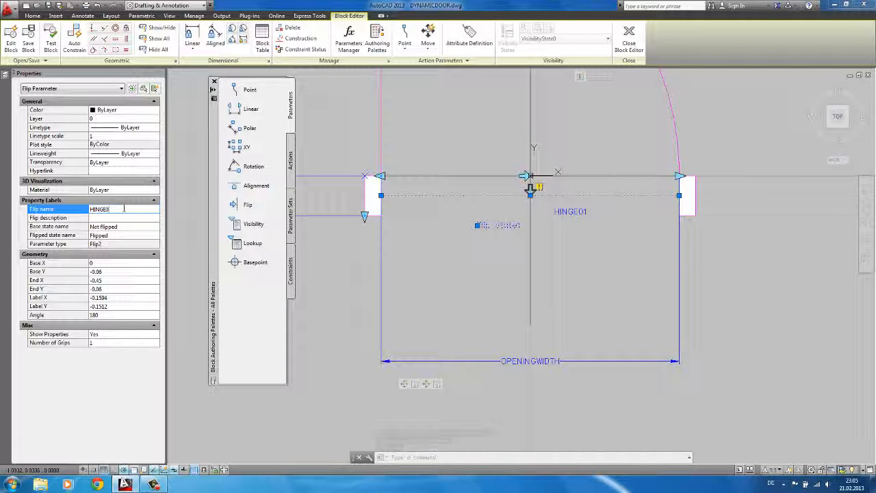
{"action": "type", "text": "2"}
{"action": "left_click", "coordinate": [332, 291]}
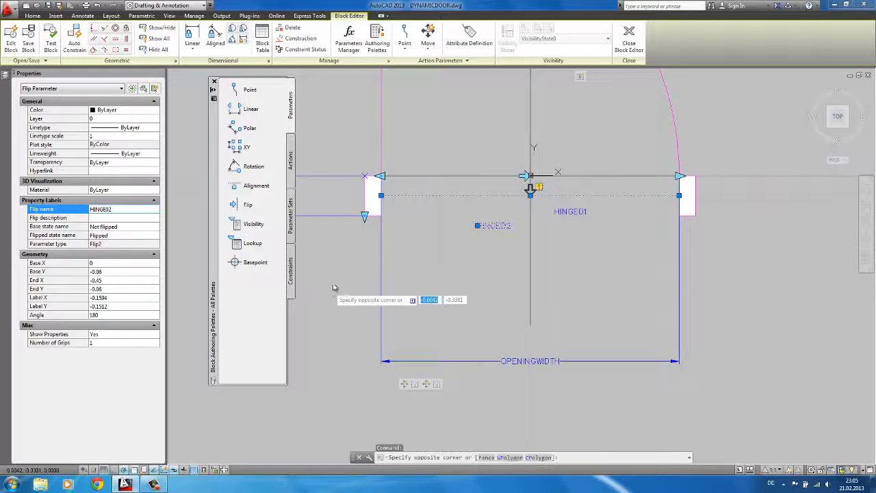
{"action": "key", "text": "Escape"}
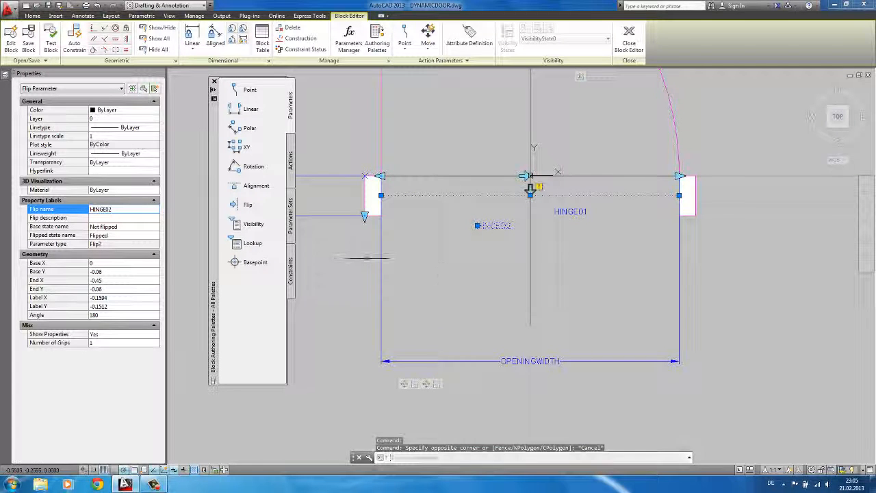
Move the HINGE02 label up so it lines up with the HINGE01 label
{"action": "left_click", "coordinate": [478, 226]}
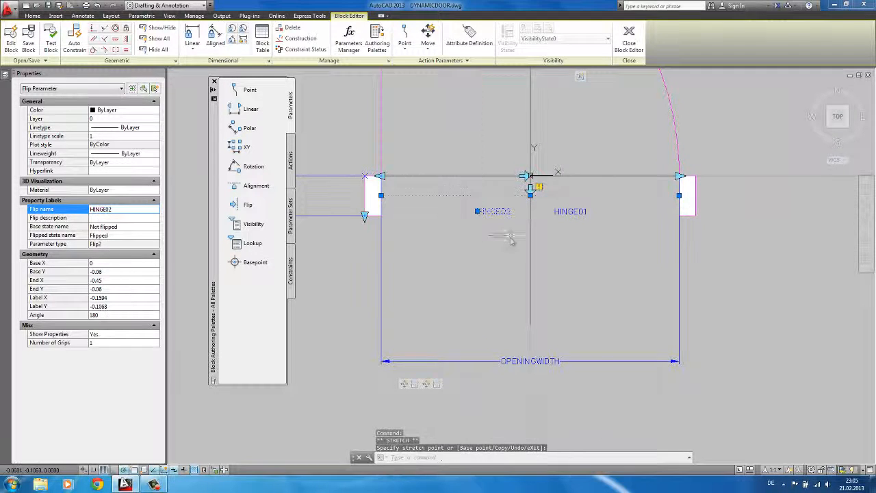
{"action": "scroll", "coordinate": [510, 237], "scroll_direction": "down", "scroll_amount": 2}
{"action": "key", "text": "Escape"}
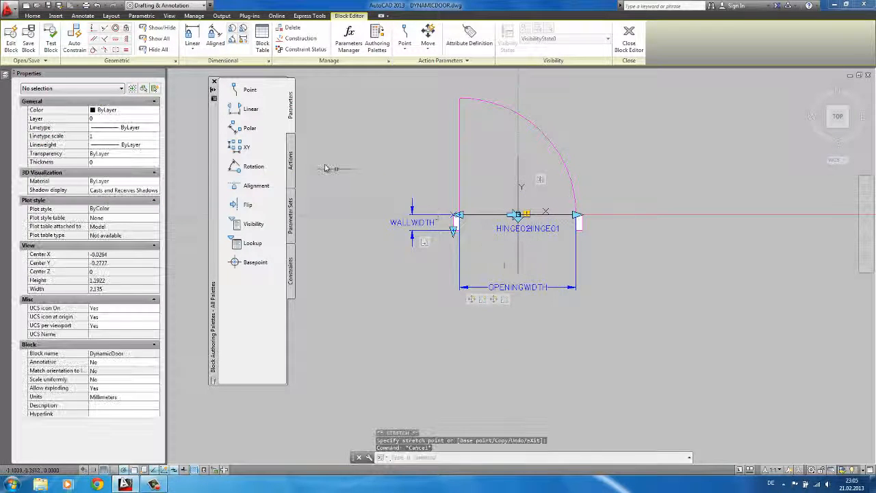
Add a Flip action to HINGE02 that covers the whole door with all its parameters and actions
{"action": "left_click", "coordinate": [291, 156]}
{"action": "left_click", "coordinate": [248, 187]}
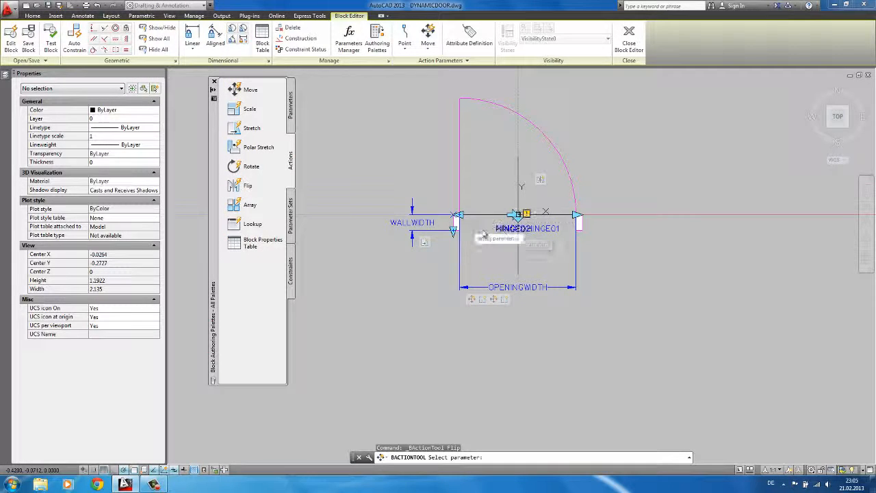
{"action": "scroll", "coordinate": [490, 231], "scroll_direction": "up", "scroll_amount": 4}
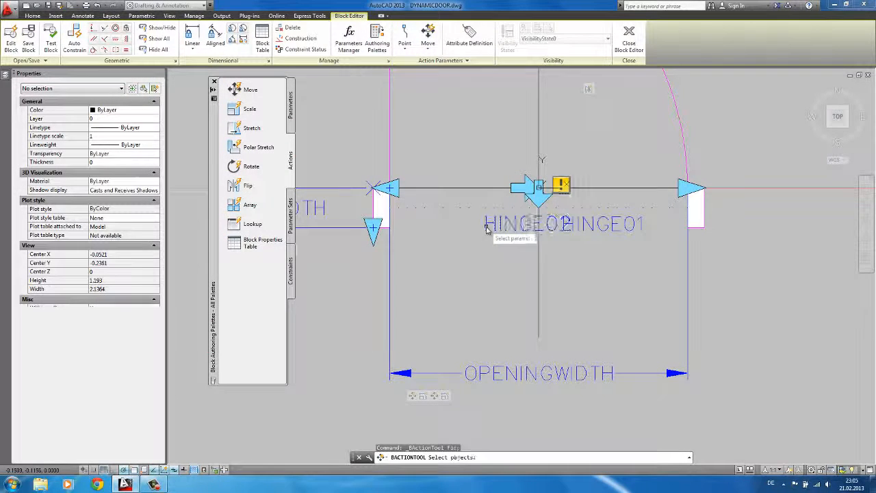
{"action": "left_click", "coordinate": [490, 227]}
{"action": "scroll", "coordinate": [517, 212], "scroll_direction": "down", "scroll_amount": 5}
{"action": "scroll", "coordinate": [583, 257], "scroll_direction": "down", "scroll_amount": 2}
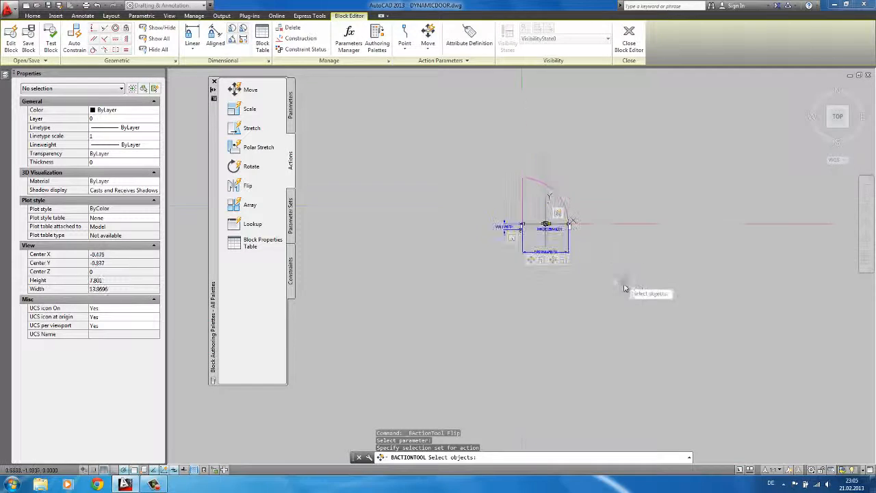
{"action": "left_click", "coordinate": [624, 280]}
{"action": "left_click", "coordinate": [442, 133]}
{"action": "key", "text": "Return"}
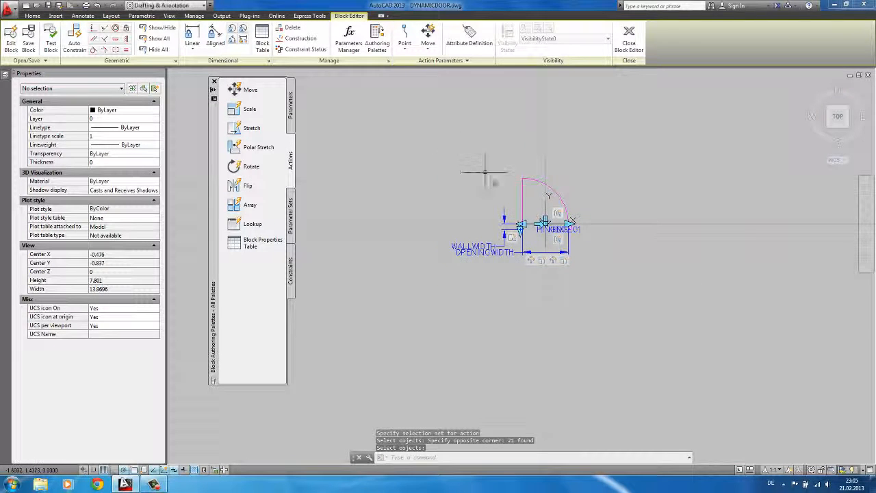
Open the block in the test window, stretch its wall width to about 0.26 and undo the stretch
{"action": "left_click", "coordinate": [51, 41]}
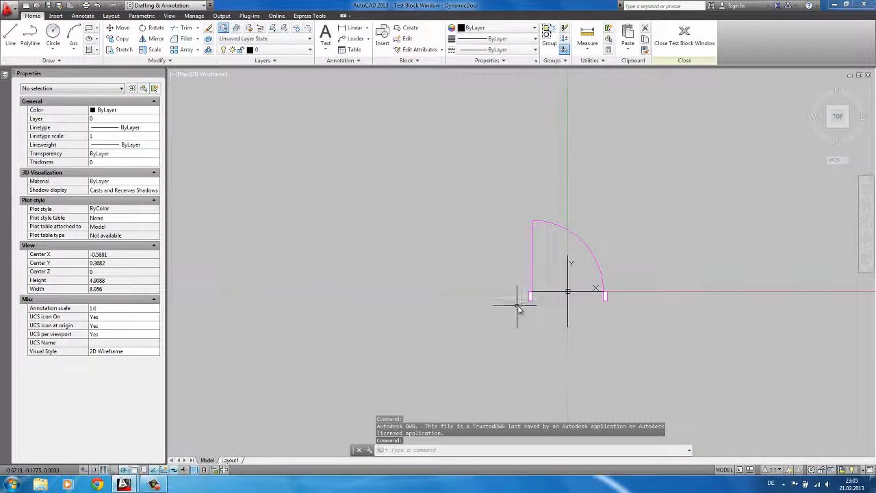
{"action": "scroll", "coordinate": [519, 303], "scroll_direction": "up", "scroll_amount": 3}
{"action": "left_click", "coordinate": [490, 243]}
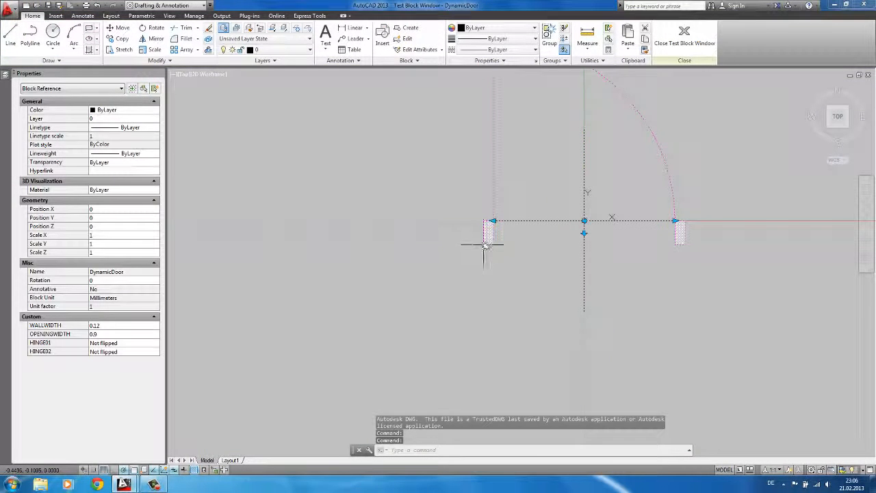
{"action": "left_click", "coordinate": [488, 245]}
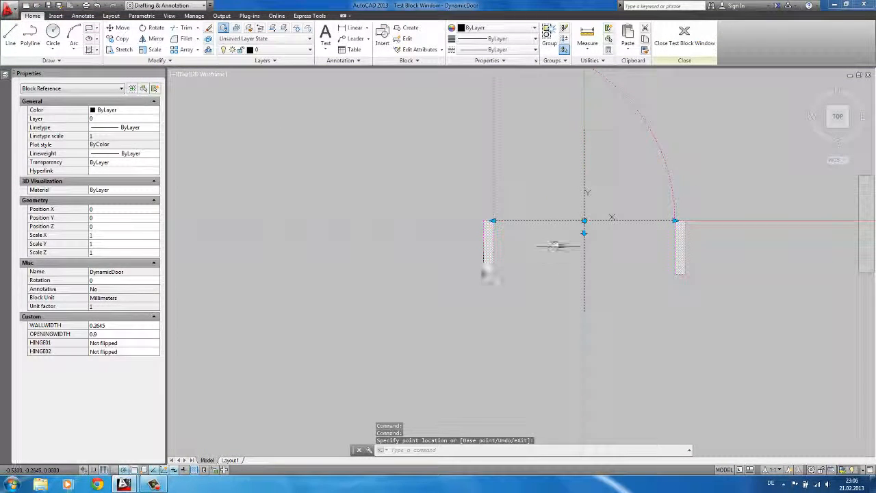
{"action": "left_click", "coordinate": [86, 5]}
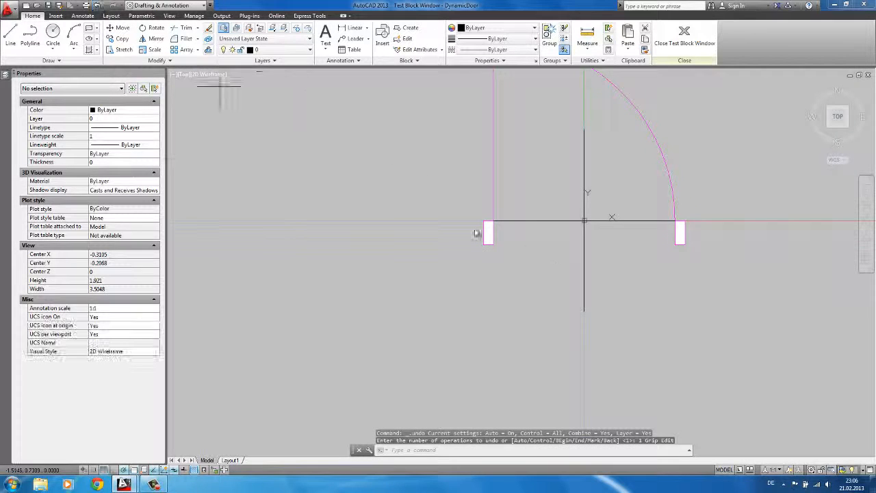
Test the HINGE02 grip by flipping the door to the other side of the wall and back
{"action": "left_click", "coordinate": [494, 234]}
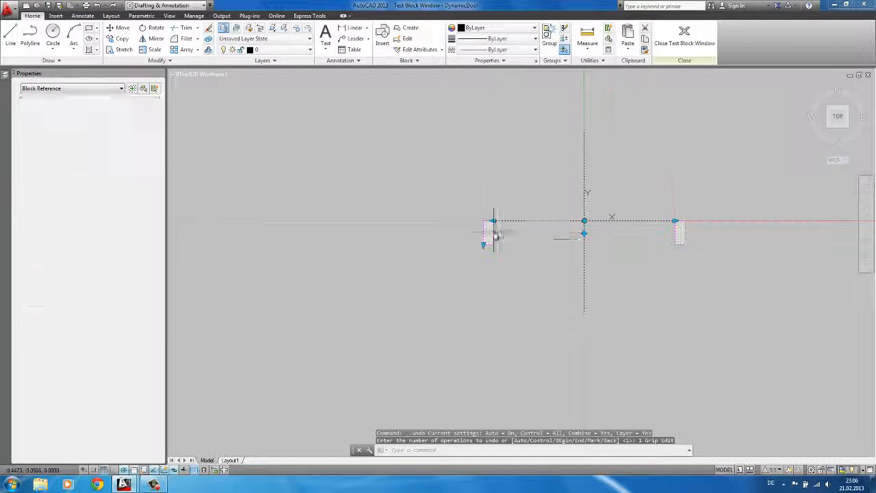
{"action": "left_click", "coordinate": [585, 233]}
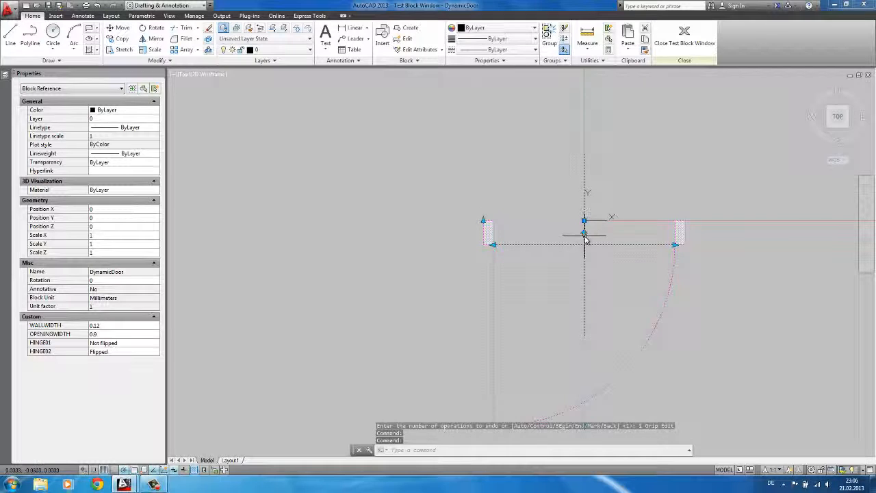
{"action": "left_click", "coordinate": [585, 235]}
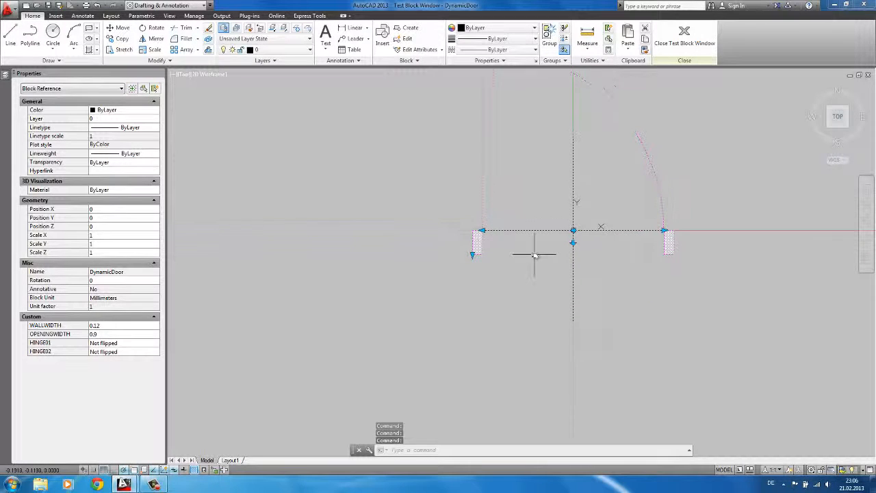
Stretch the test block's wall width to about 0.27, flip it with HINGE02 and back, and close the test window
{"action": "middle_click_drag", "start_coordinate": [530, 257], "coordinate": [532, 239]}
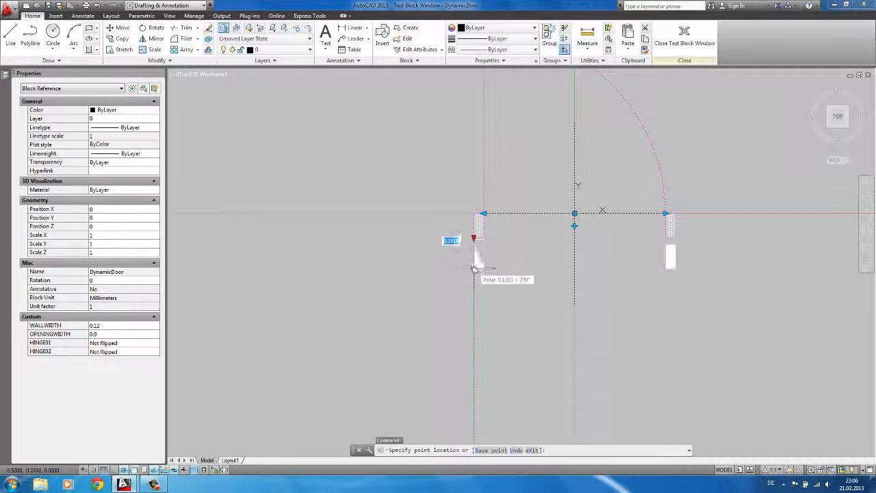
{"action": "left_click", "coordinate": [474, 269]}
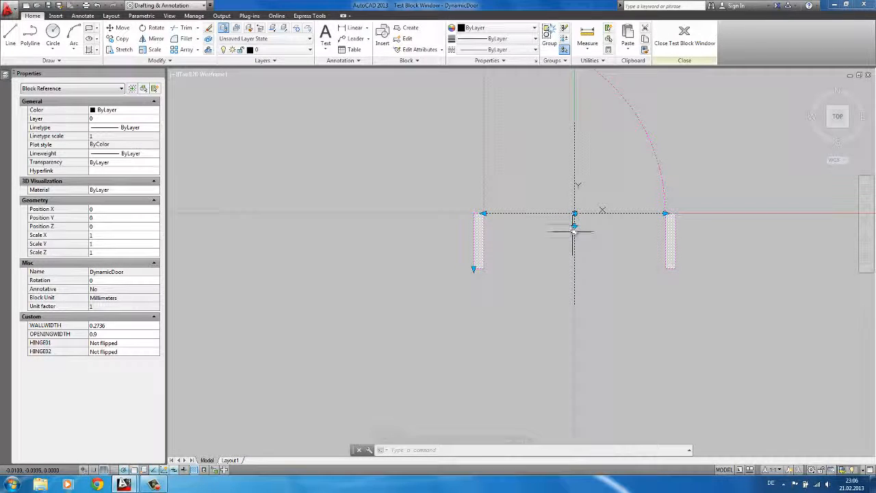
{"action": "left_click", "coordinate": [573, 226]}
{"action": "left_click", "coordinate": [574, 227]}
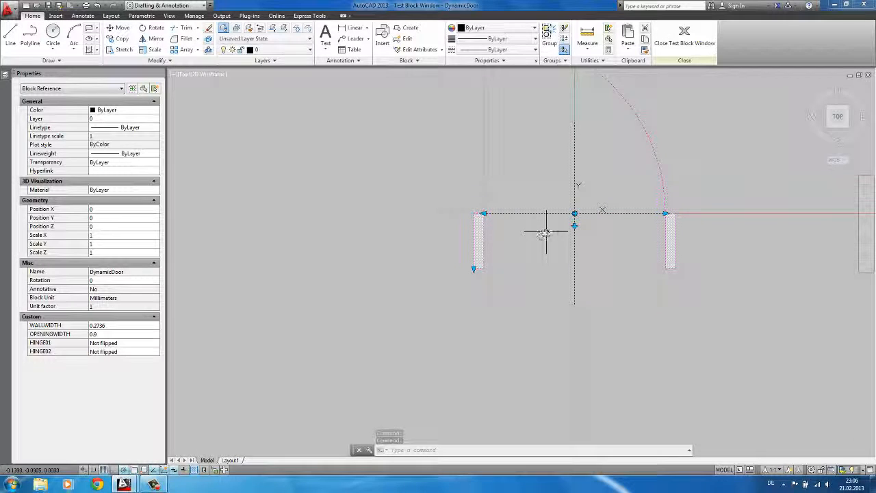
{"action": "scroll", "coordinate": [548, 214], "scroll_direction": "up", "scroll_amount": 2}
{"action": "scroll", "coordinate": [601, 170], "scroll_direction": "down", "scroll_amount": 2}
{"action": "middle_click_drag", "start_coordinate": [601, 170], "coordinate": [572, 230]}
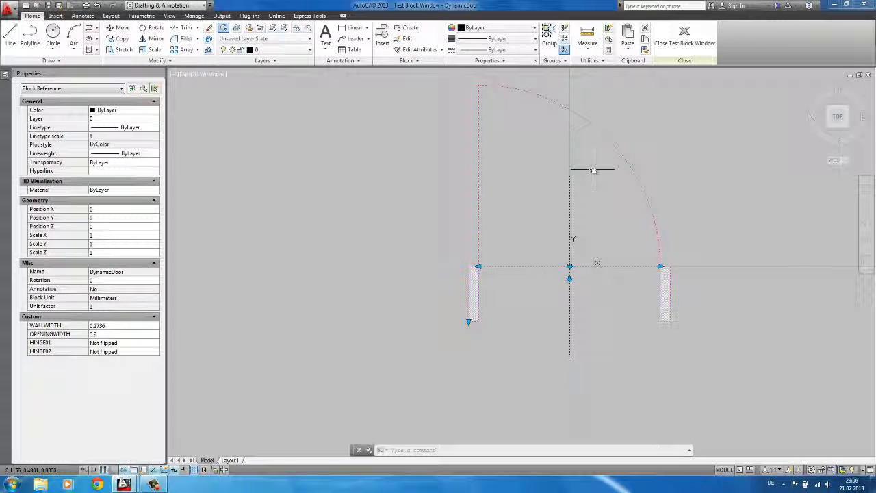
{"action": "left_click", "coordinate": [684, 34]}
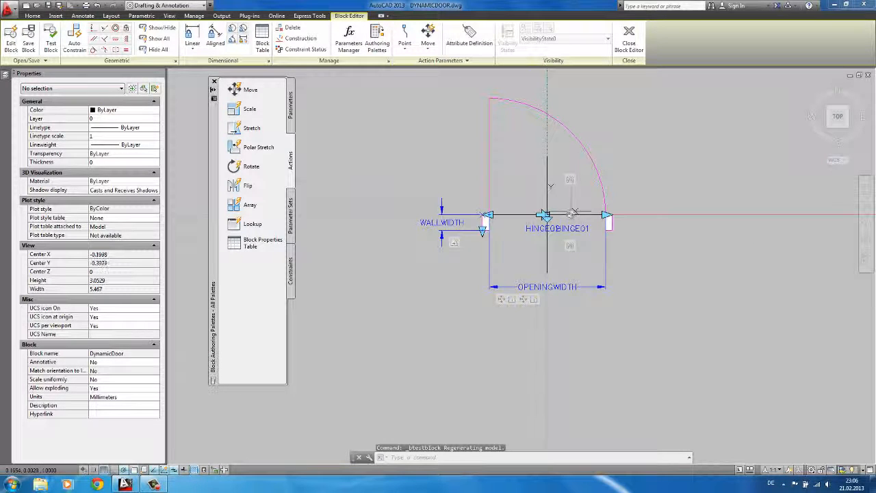
{"action": "left_click", "coordinate": [291, 109]}
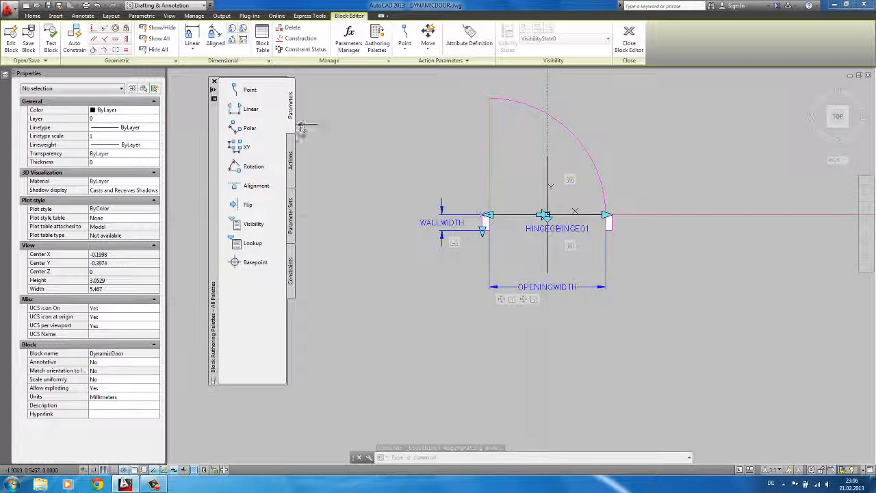
{"action": "left_click", "coordinate": [290, 161]}
{"action": "middle_click_drag", "start_coordinate": [387, 177], "coordinate": [389, 170]}
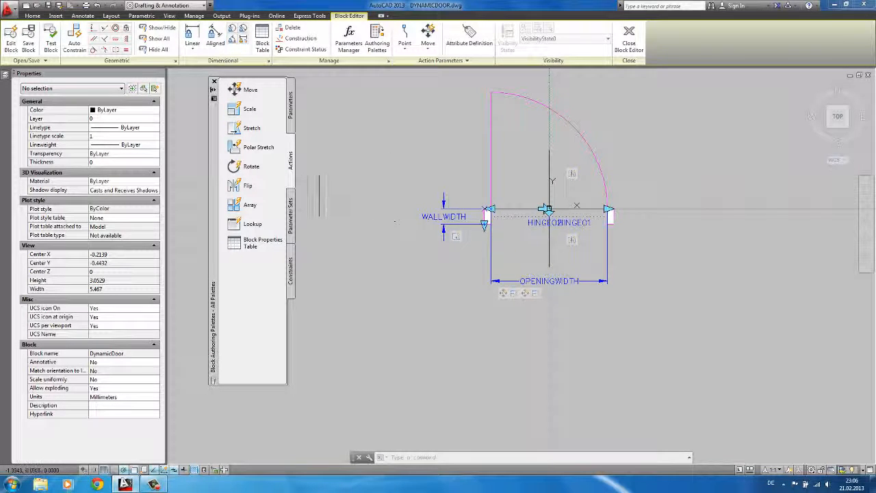
Add a Move action to the WALLWIDTH parameter's lower point that acts on the HINGE02 flip parameter
{"action": "left_click", "coordinate": [236, 90]}
{"action": "scroll", "coordinate": [438, 236], "scroll_direction": "up", "scroll_amount": 2}
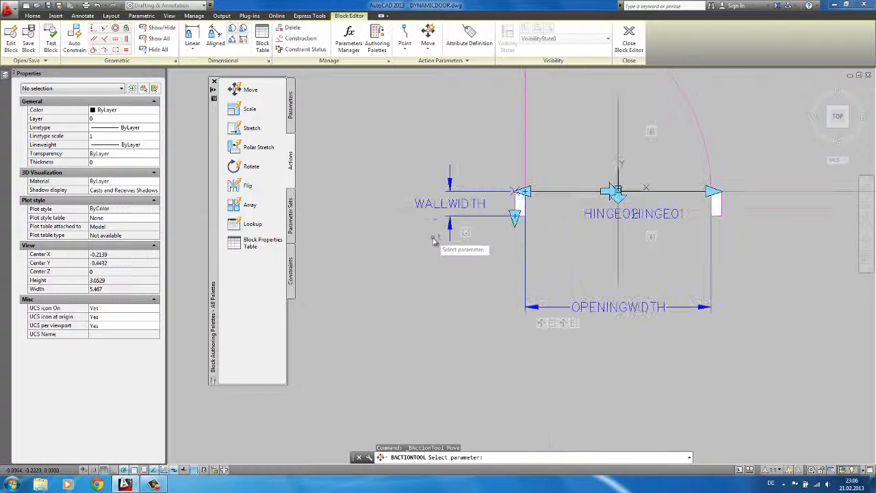
{"action": "left_click", "coordinate": [438, 209]}
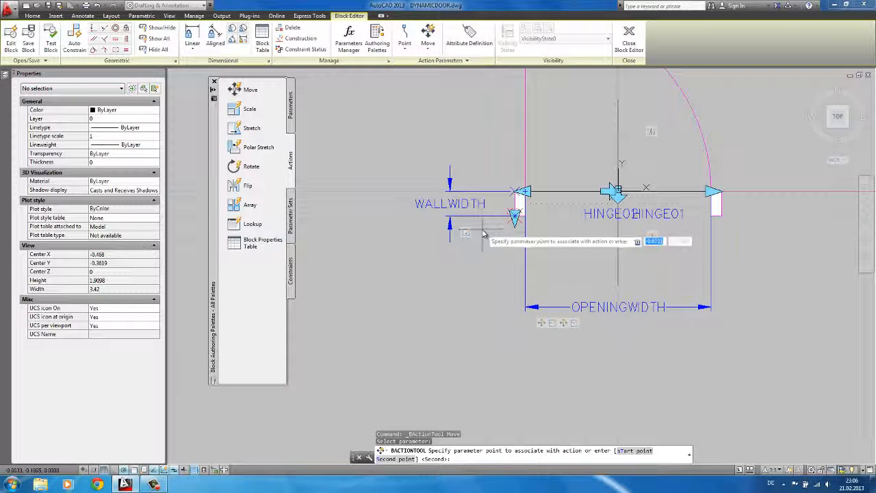
{"action": "left_click", "coordinate": [515, 217]}
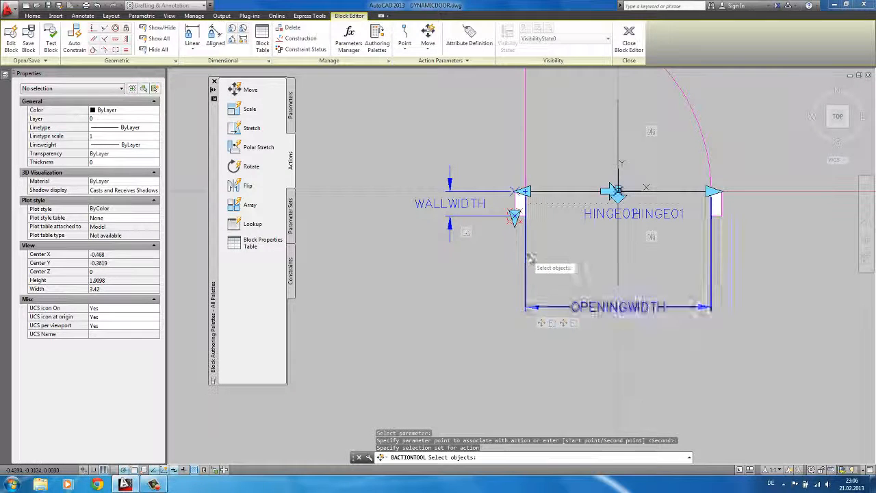
{"action": "scroll", "coordinate": [580, 228], "scroll_direction": "up", "scroll_amount": 2}
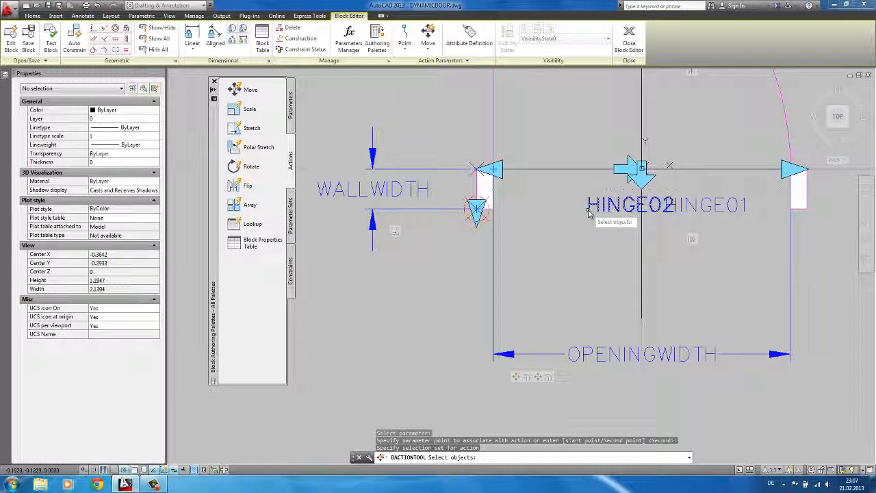
{"action": "left_click", "coordinate": [589, 213]}
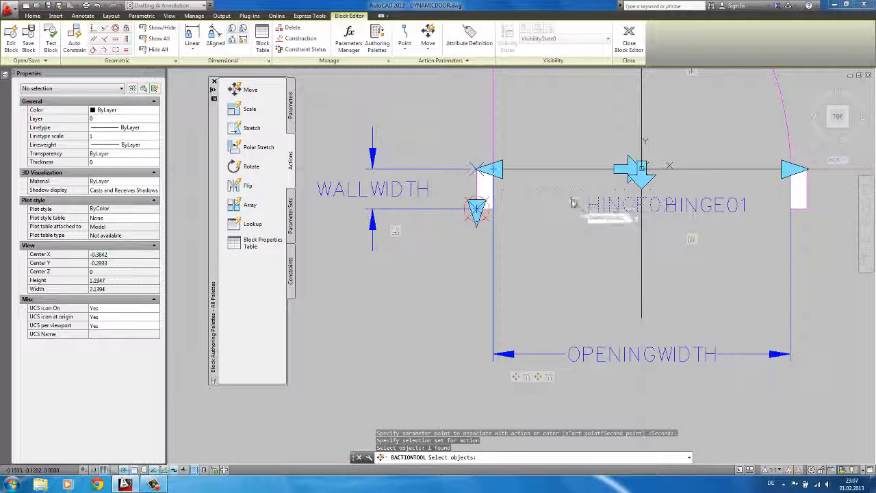
{"action": "left_click", "coordinate": [572, 198]}
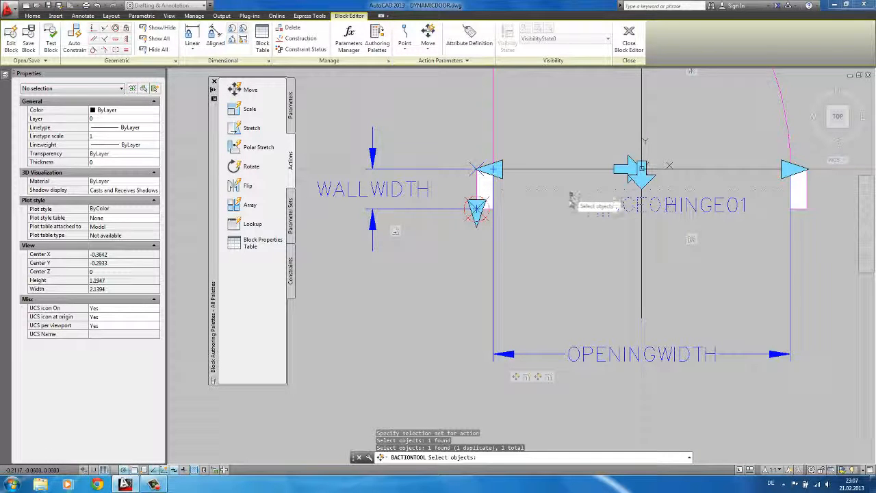
{"action": "key", "text": "Return"}
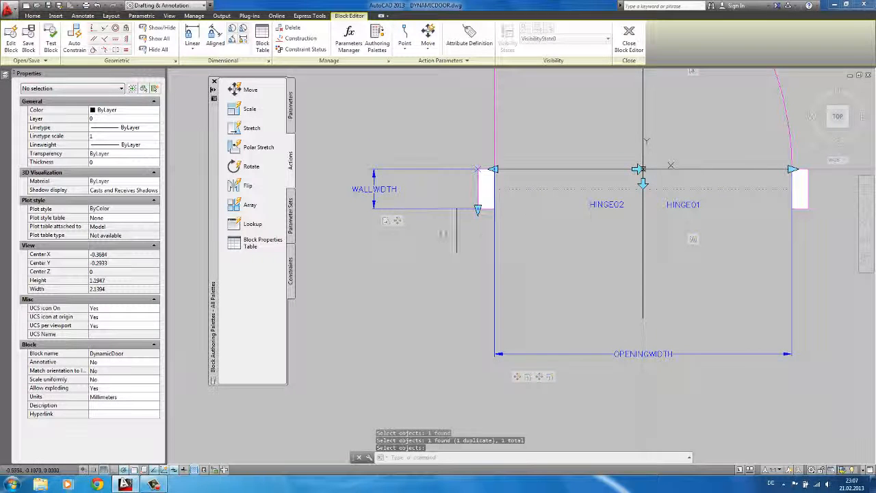
Set the distance multiplier of WALLWIDTH's Move action to .5 and deselect it
{"action": "left_click", "coordinate": [397, 221]}
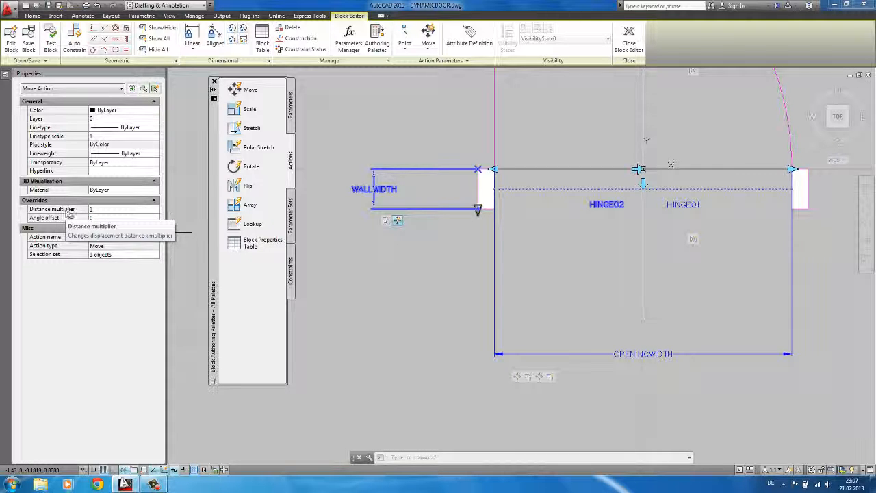
{"action": "left_click", "coordinate": [103, 209]}
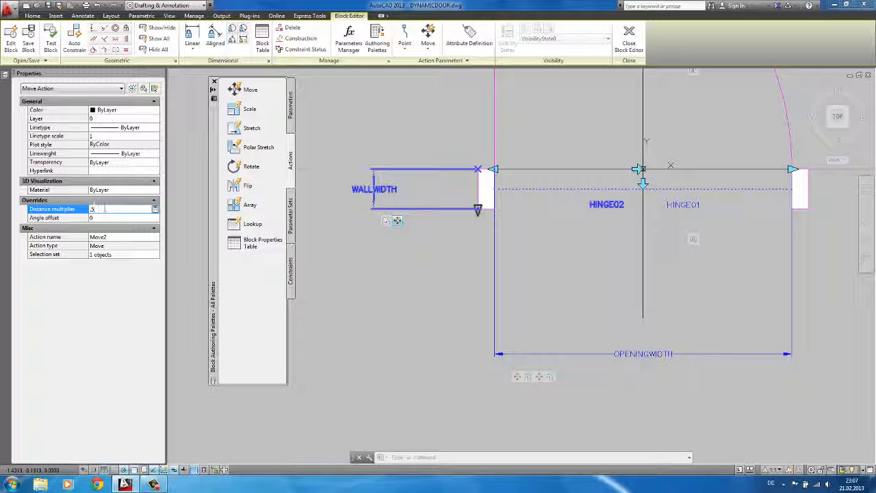
{"action": "middle_click_drag", "start_coordinate": [418, 243], "coordinate": [409, 254]}
{"action": "key", "text": "Escape"}
Open the block in the test window and stretch its wall width to about 0.26, and further to about 0.36
{"action": "left_click", "coordinate": [50, 42]}
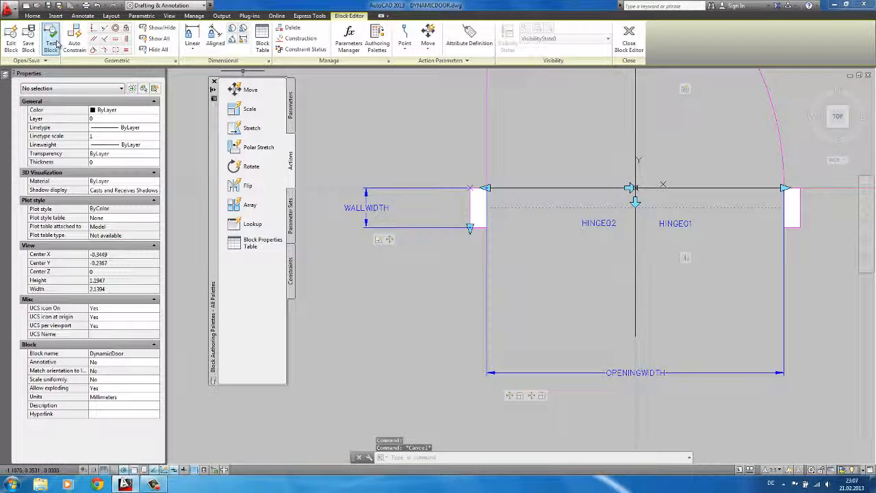
{"action": "scroll", "coordinate": [505, 303], "scroll_direction": "up", "scroll_amount": 6}
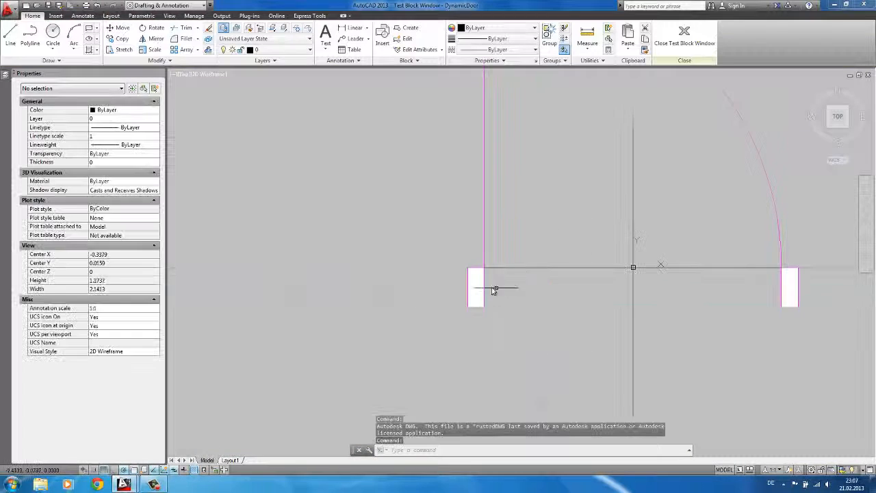
{"action": "left_click", "coordinate": [484, 290]}
{"action": "middle_click_drag", "start_coordinate": [482, 284], "coordinate": [477, 250]}
{"action": "left_click", "coordinate": [463, 258]}
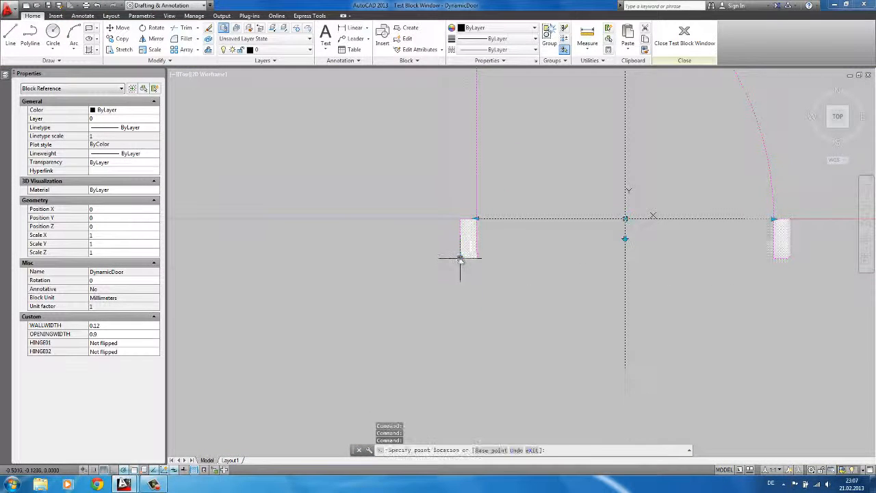
{"action": "left_click", "coordinate": [461, 303]}
{"action": "middle_click_drag", "start_coordinate": [517, 302], "coordinate": [509, 276]}
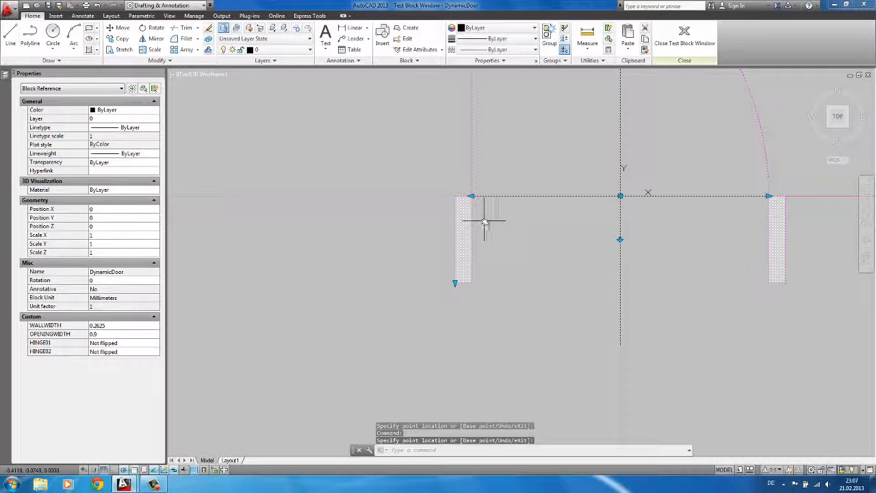
{"action": "scroll", "coordinate": [487, 223], "scroll_direction": "down", "scroll_amount": 2}
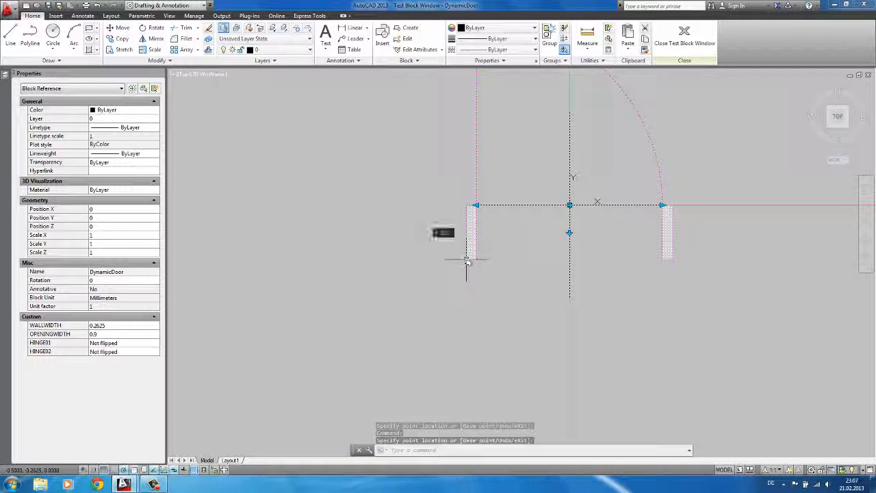
{"action": "left_click", "coordinate": [466, 260]}
{"action": "left_click", "coordinate": [468, 281]}
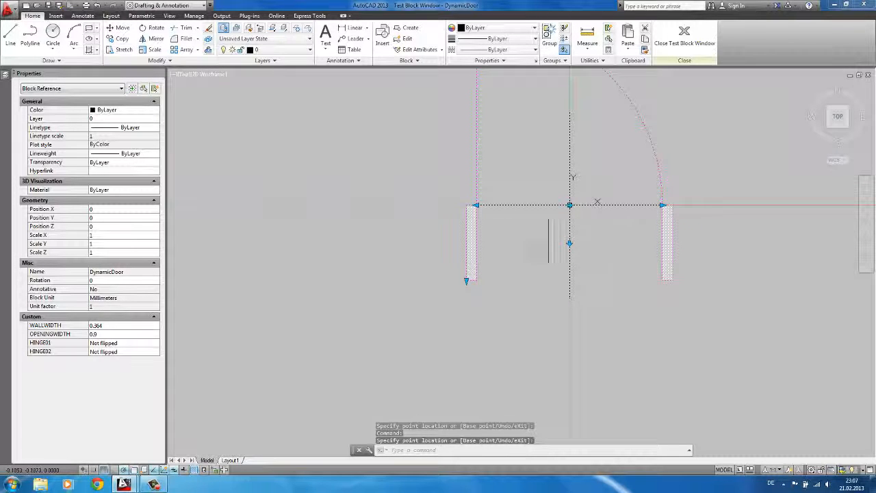
Flip the test door back and forth across the wall with the HINGE02 grip and close the test window
{"action": "left_click", "coordinate": [569, 243]}
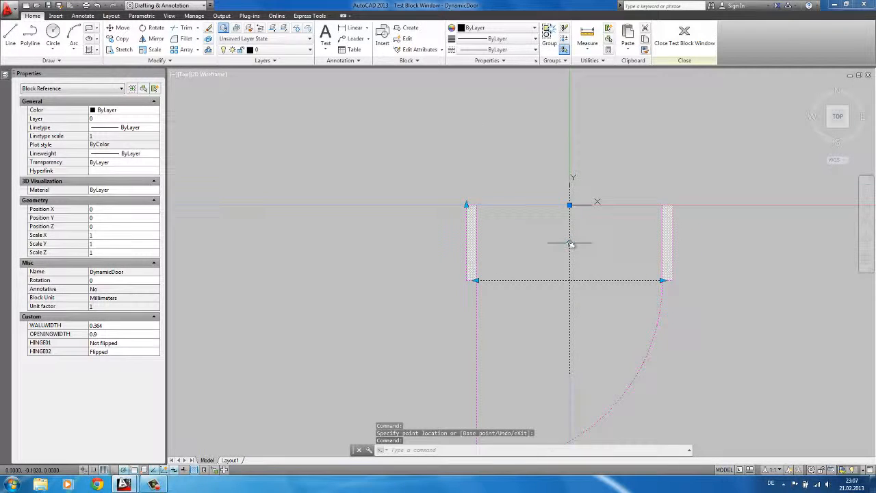
{"action": "left_click", "coordinate": [569, 243]}
{"action": "left_click", "coordinate": [569, 243]}
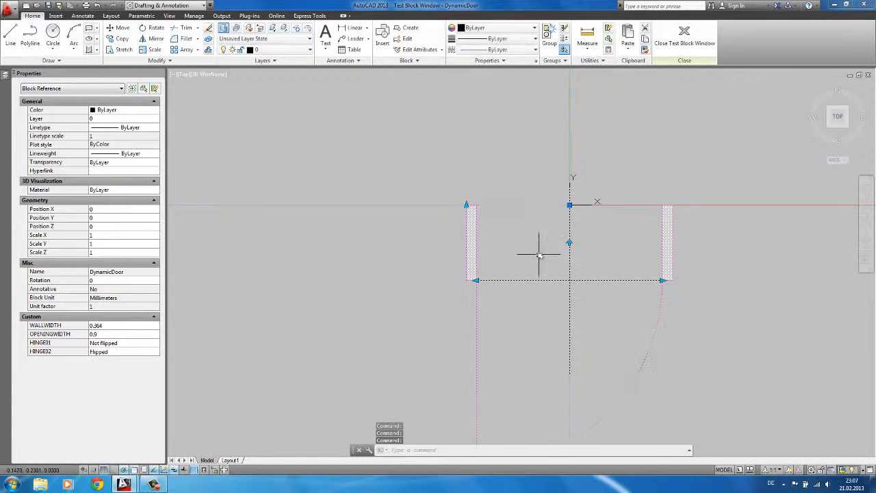
{"action": "left_click", "coordinate": [684, 36]}
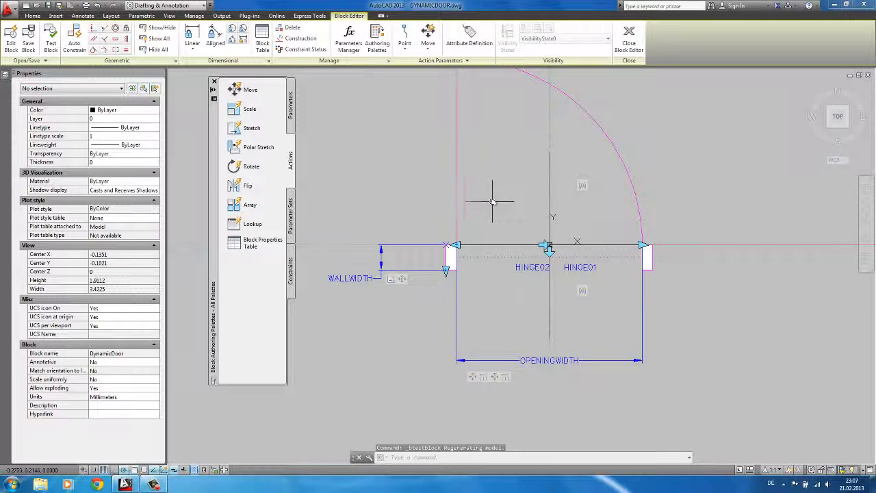
Add a visibility parameter midway between the opening's right end and the block origin
{"action": "scroll", "coordinate": [489, 202], "scroll_direction": "down", "scroll_amount": 2}
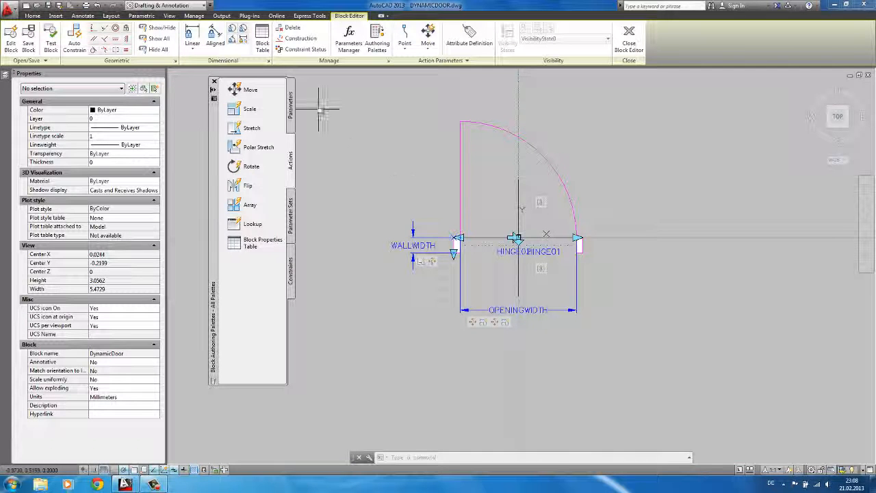
{"action": "left_click", "coordinate": [291, 106]}
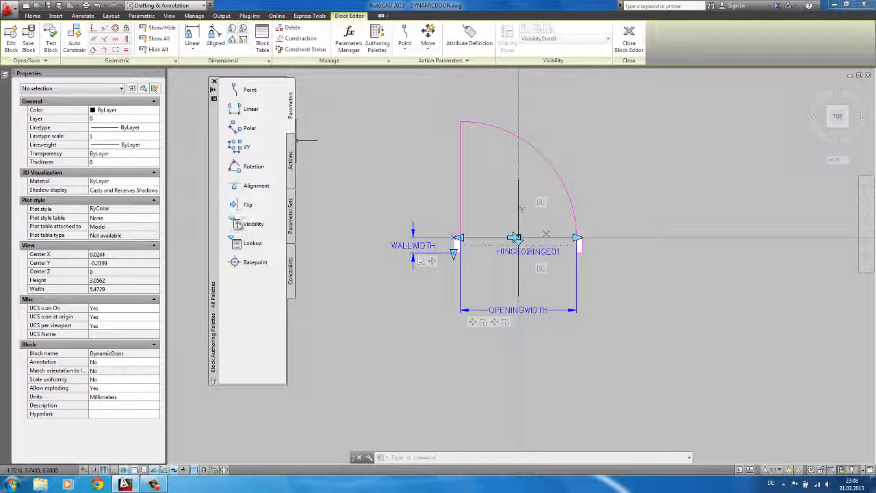
{"action": "left_click", "coordinate": [252, 224]}
{"action": "scroll", "coordinate": [548, 234], "scroll_direction": "up", "scroll_amount": 3}
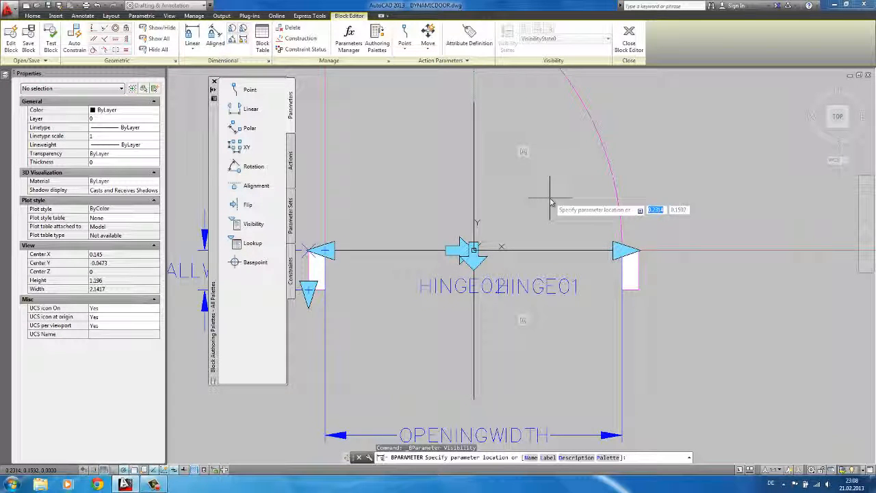
{"action": "right_click", "coordinate": [548, 198], "text": "shift"}
{"action": "left_click", "coordinate": [569, 226]}
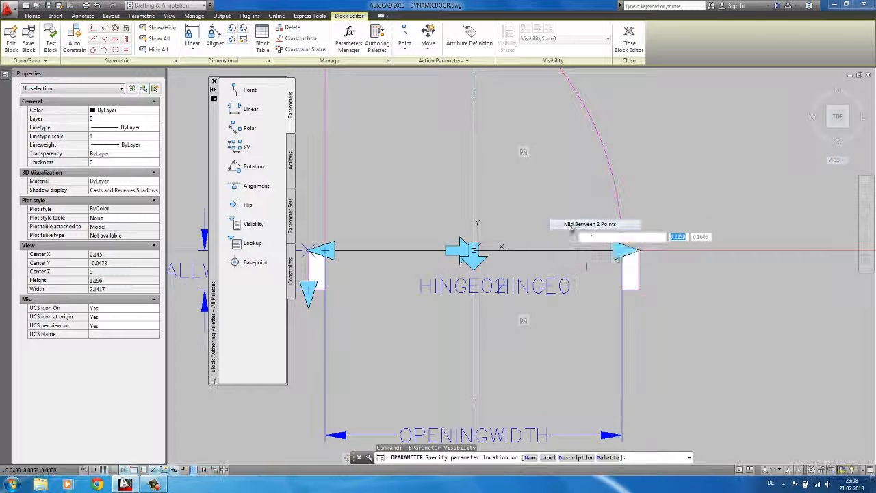
{"action": "left_click", "coordinate": [625, 250]}
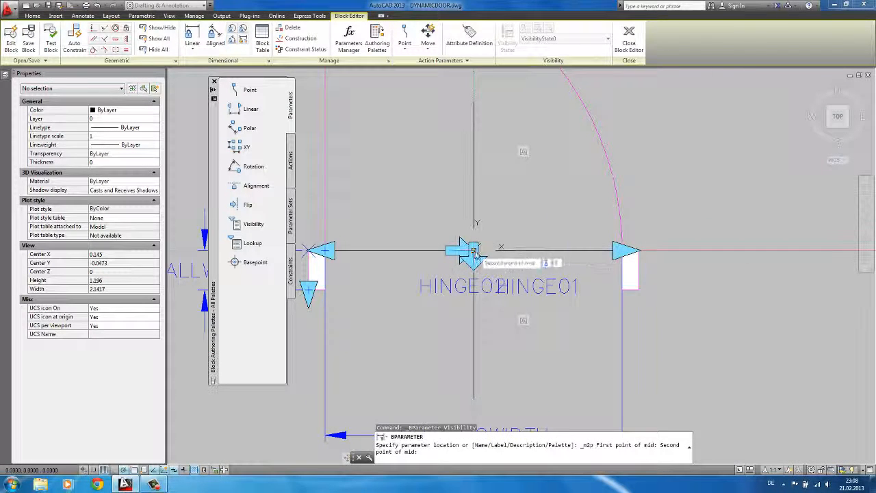
{"action": "left_click", "coordinate": [474, 250]}
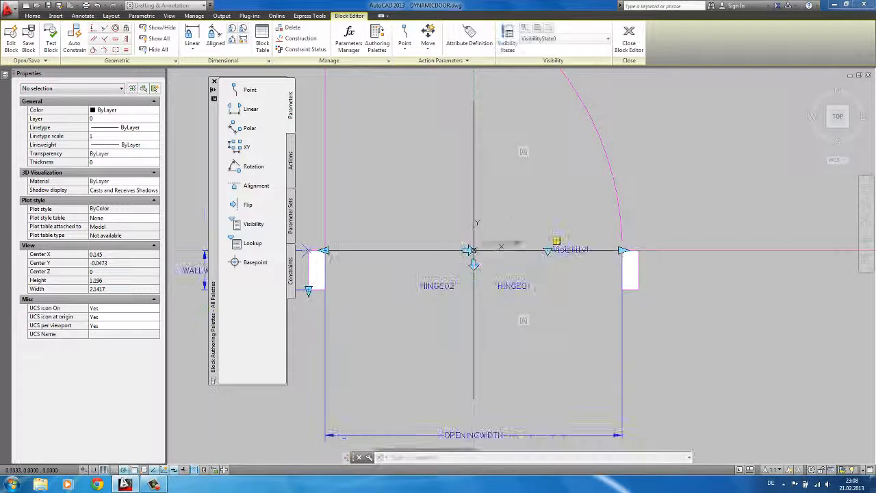
Move the visibility parameter straight up to about 0.09 above the opening line
{"action": "left_click", "coordinate": [553, 250]}
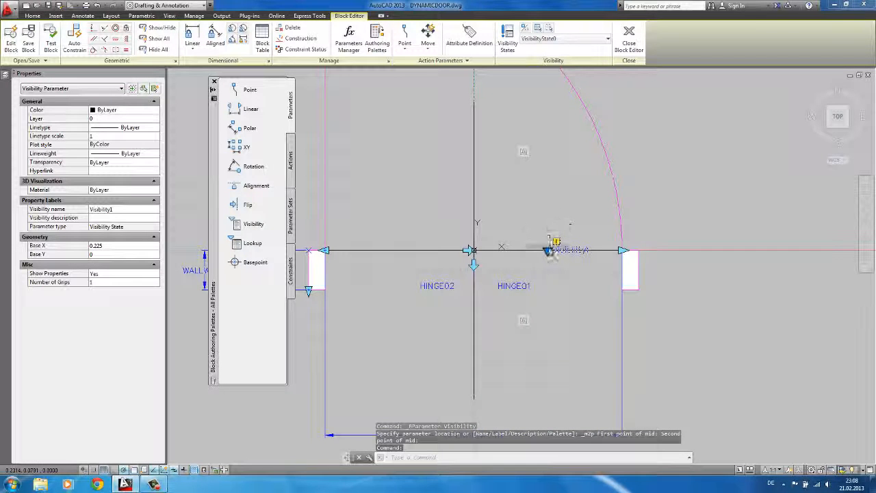
{"action": "left_click", "coordinate": [550, 250]}
{"action": "left_click", "coordinate": [548, 220]}
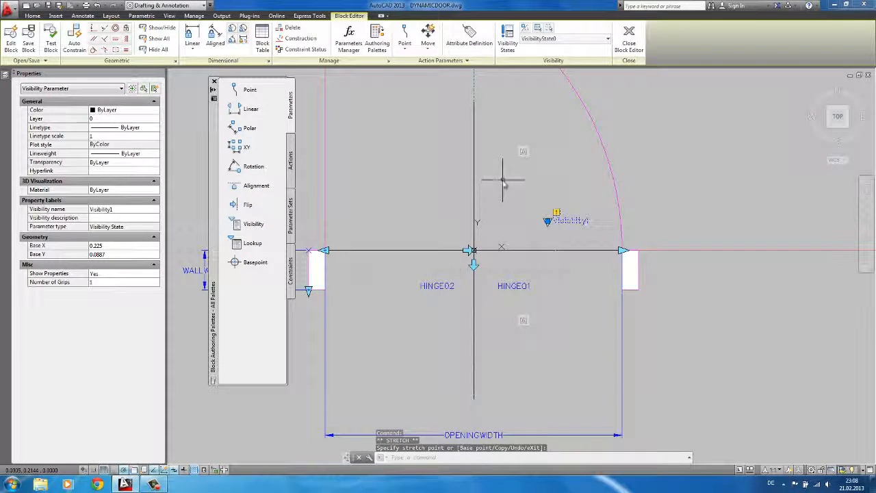
{"action": "key", "text": "Escape"}
{"action": "scroll", "coordinate": [531, 180], "scroll_direction": "down", "scroll_amount": 2}
{"action": "scroll", "coordinate": [532, 180], "scroll_direction": "up", "scroll_amount": 2}
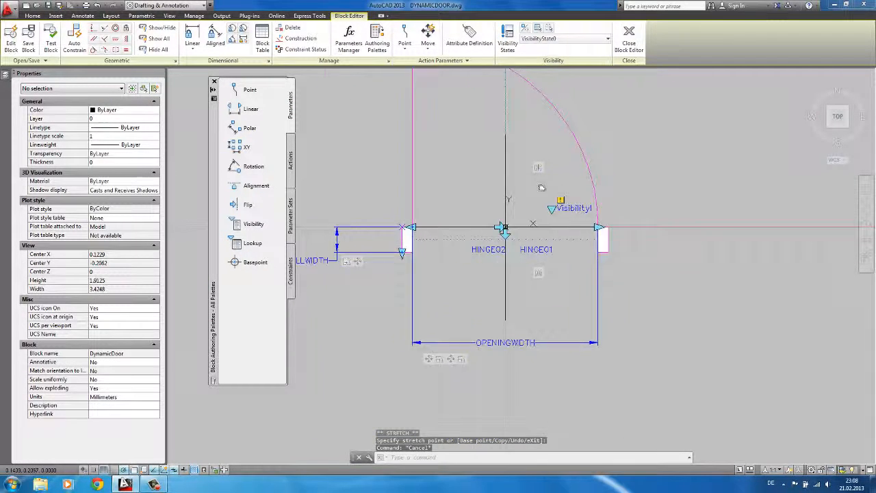
Rename the visibility parameter as FRAMEVISIBILITY
{"action": "left_click", "coordinate": [579, 209]}
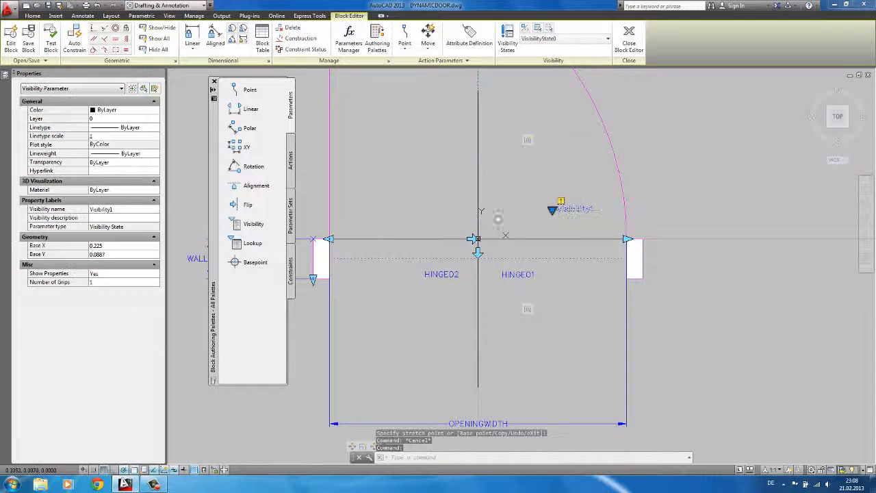
{"action": "left_click", "coordinate": [119, 209]}
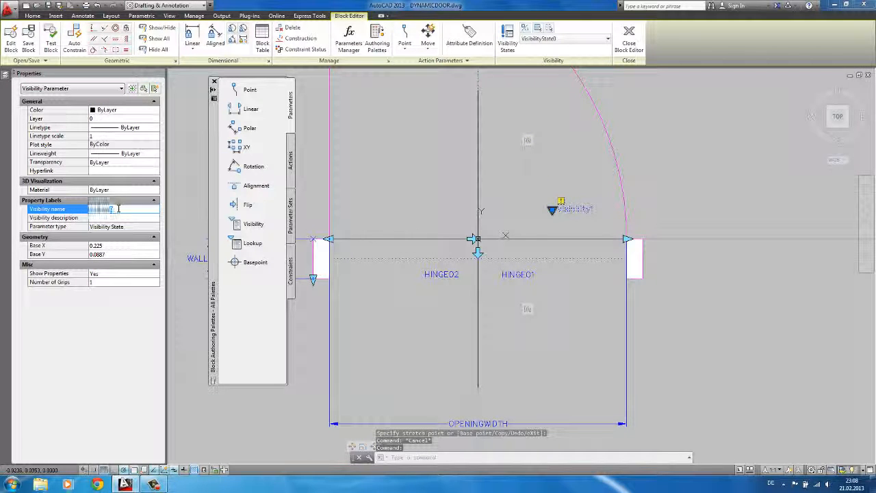
{"action": "type", "text": "FRAM"}
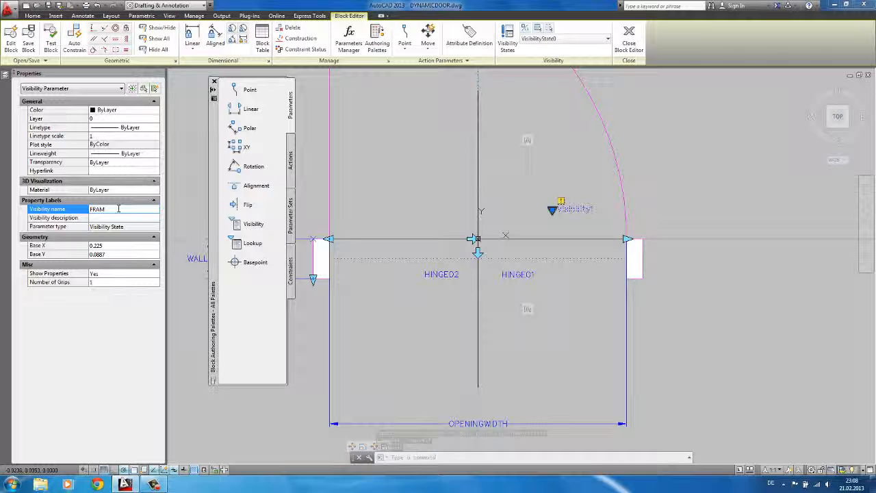
{"action": "type", "text": "EVISIBILITY"}
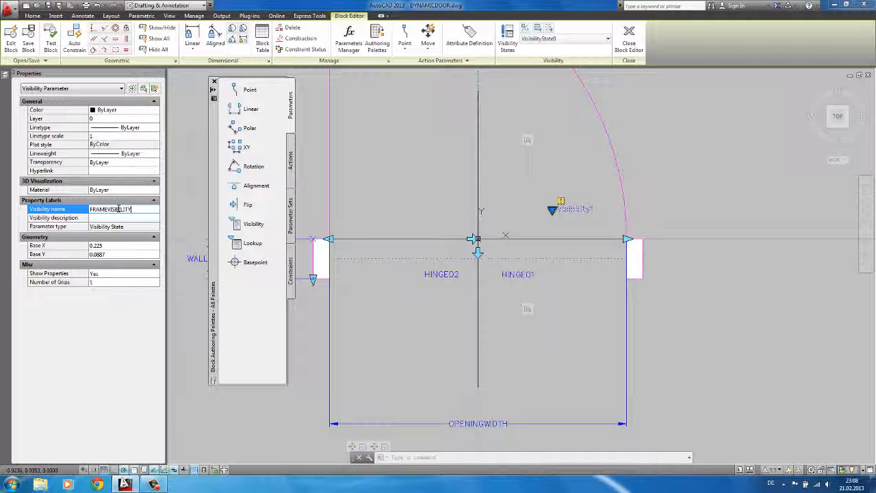
{"action": "key", "text": "Return"}
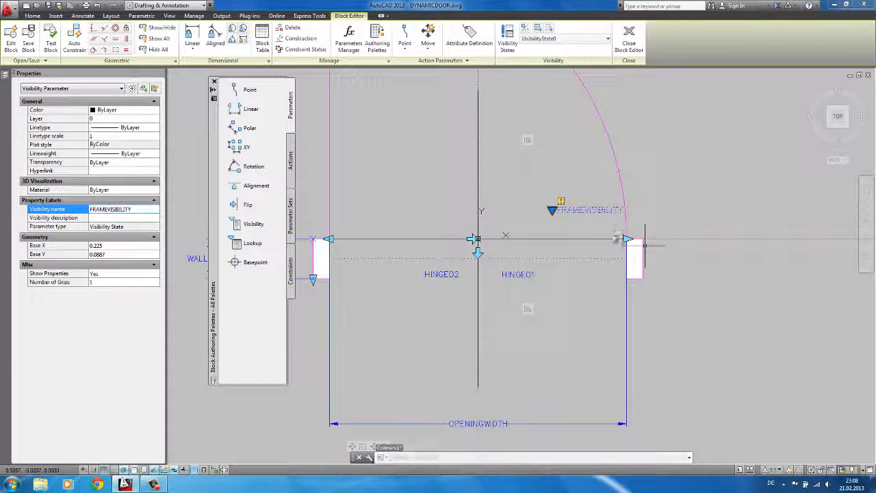
{"action": "key", "text": "Escape"}
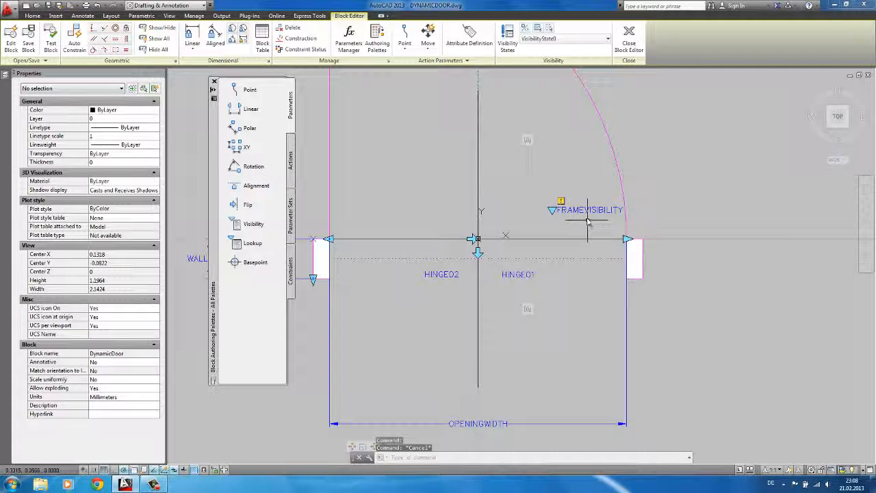
Rename the existing visibility state of the FRAMEVISIBILITY parameter as WITH DOOR FRAME
{"action": "left_click", "coordinate": [588, 218]}
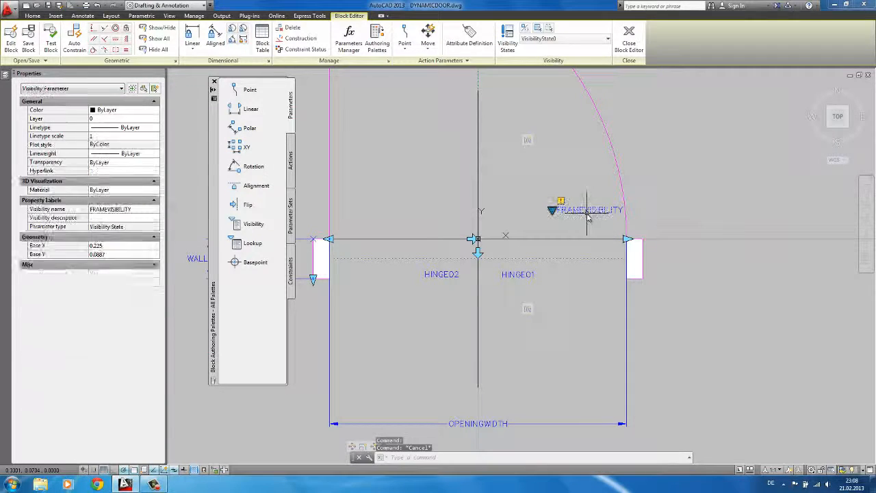
{"action": "right_click", "coordinate": [553, 212]}
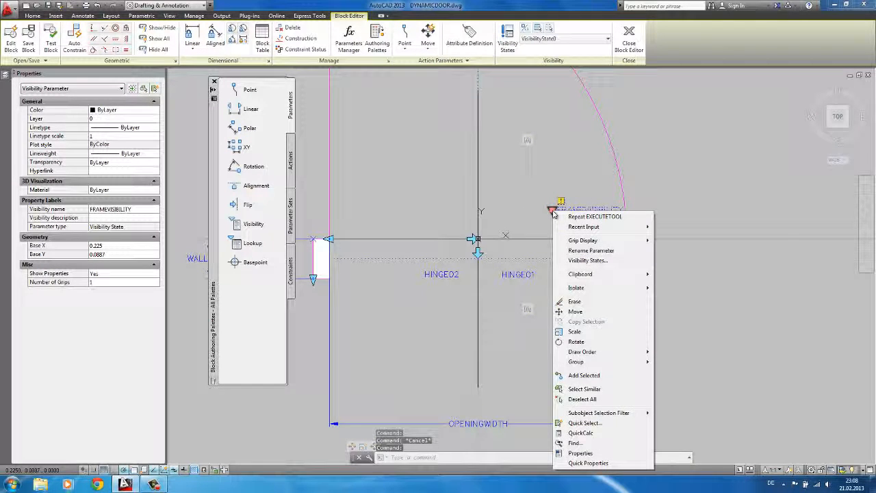
{"action": "left_click", "coordinate": [587, 261]}
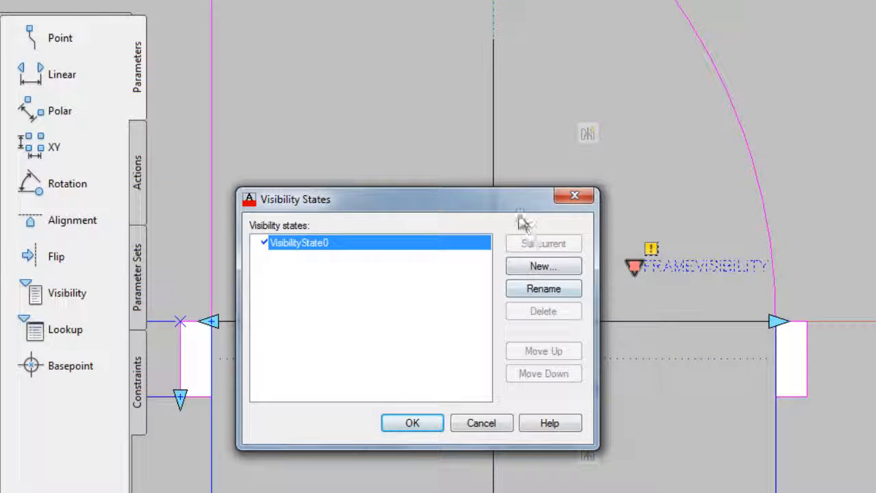
{"action": "left_click", "coordinate": [539, 291]}
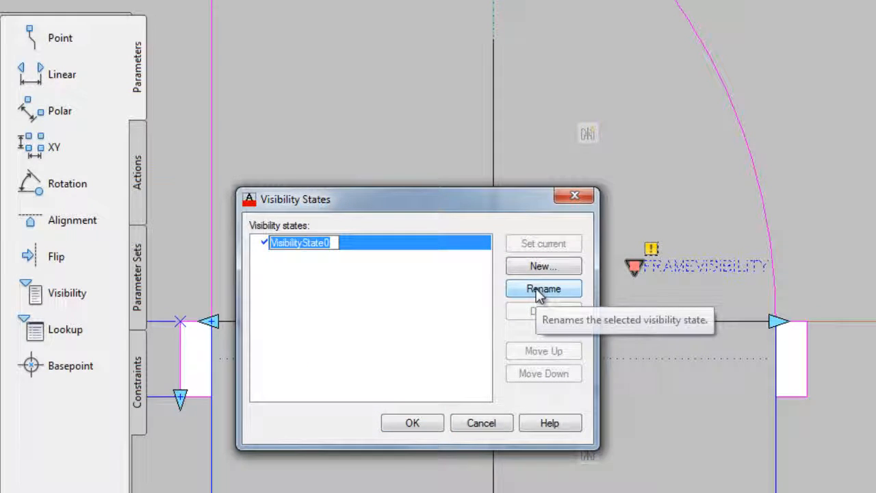
{"action": "type", "text": "WITH DOOR FRAME"}
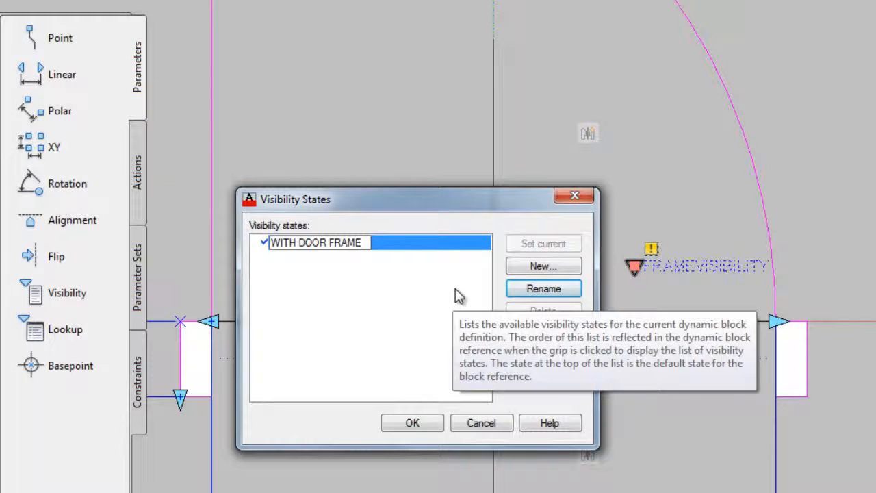
Add a visibility state named WITHOUT DOORFRAME that leaves the visibility of existing objects unchanged, and accept the visibility states
{"action": "left_click", "coordinate": [541, 269]}
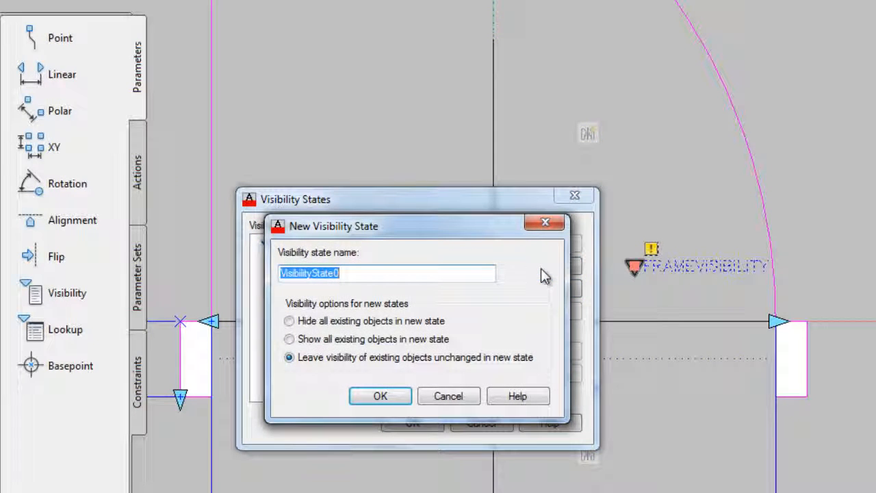
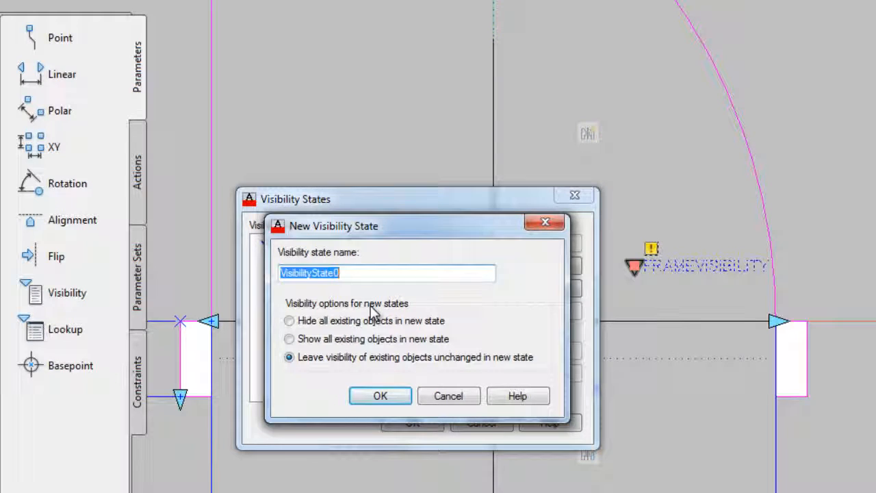
{"action": "type", "text": "WIT"}
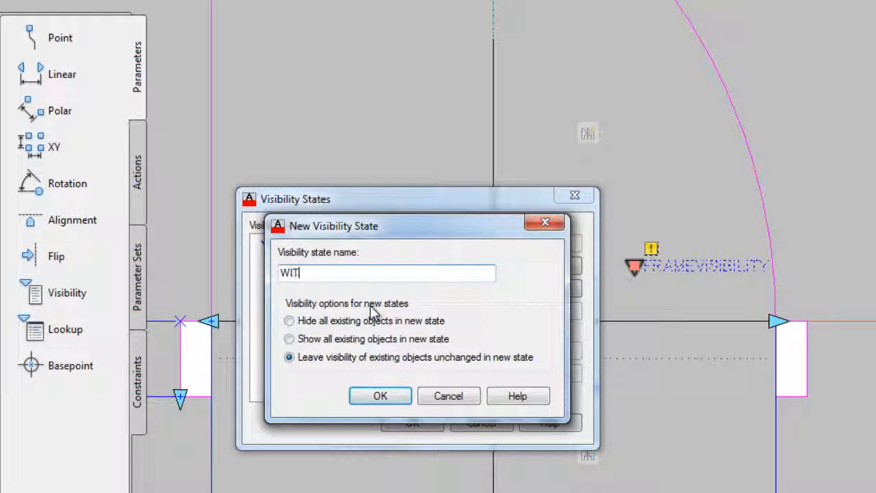
{"action": "type", "text": "HOUT DOORFRAME"}
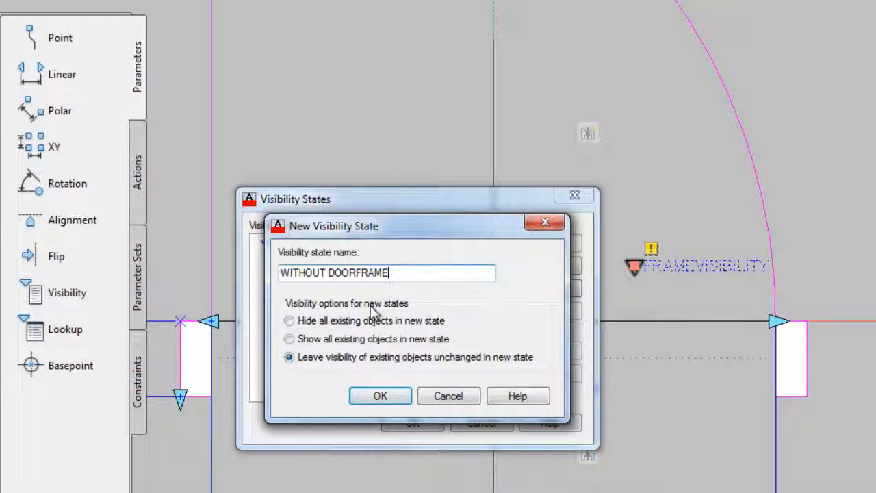
{"action": "left_click", "coordinate": [380, 396]}
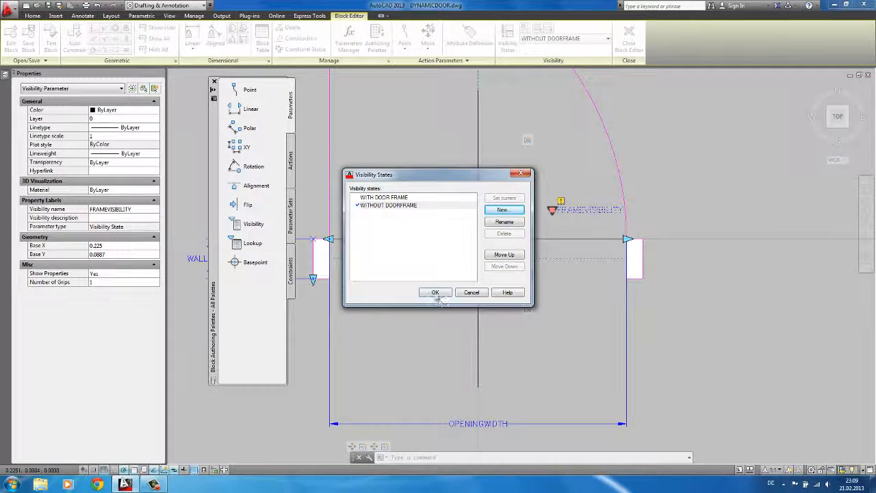
{"action": "left_click", "coordinate": [435, 293]}
Hide both door frames with their fills and the WALLWIDTH parameter in the current WITHOUT DOORFRAME state only, leaving OPENINGWIDTH out of the selection
{"action": "scroll", "coordinate": [481, 241], "scroll_direction": "down", "scroll_amount": 3}
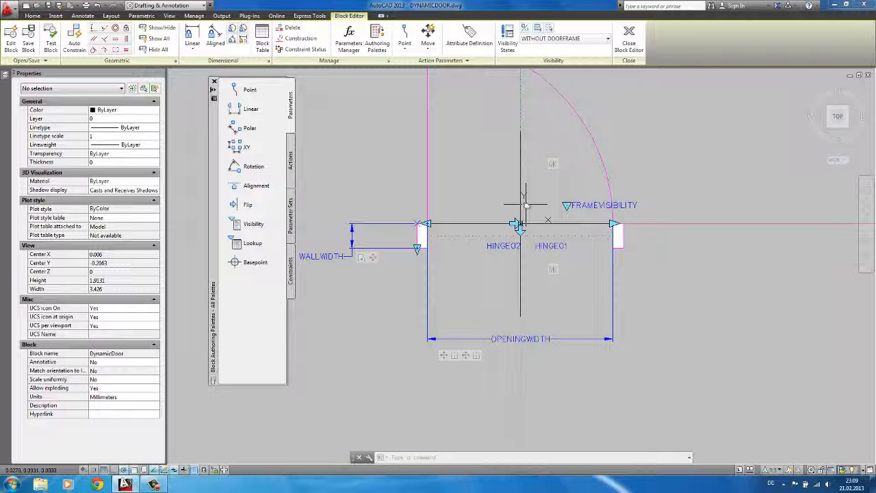
{"action": "scroll", "coordinate": [525, 203], "scroll_direction": "up", "scroll_amount": 4}
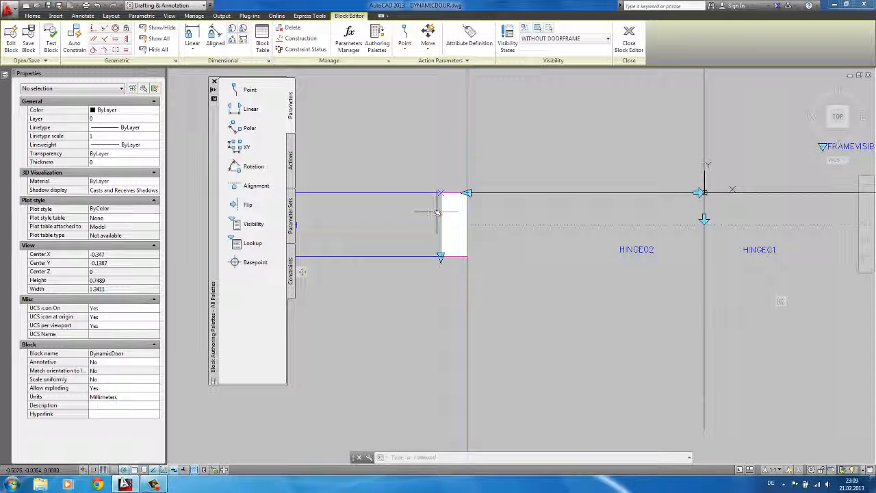
{"action": "scroll", "coordinate": [438, 212], "scroll_direction": "up", "scroll_amount": 4}
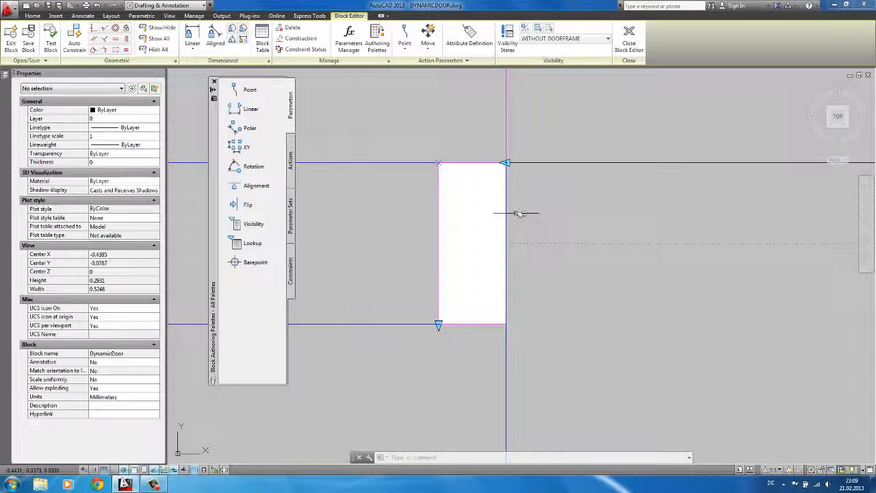
{"action": "left_click", "coordinate": [476, 198]}
{"action": "scroll", "coordinate": [477, 203], "scroll_direction": "down", "scroll_amount": 4}
{"action": "left_click", "coordinate": [477, 214]}
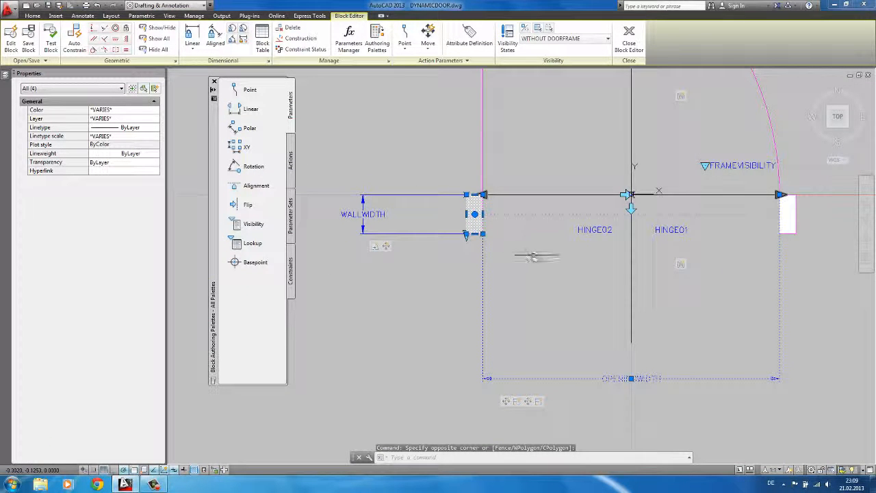
{"action": "left_click", "coordinate": [532, 213]}
{"action": "left_click", "coordinate": [715, 250]}
{"action": "scroll", "coordinate": [792, 236], "scroll_direction": "up", "scroll_amount": 2}
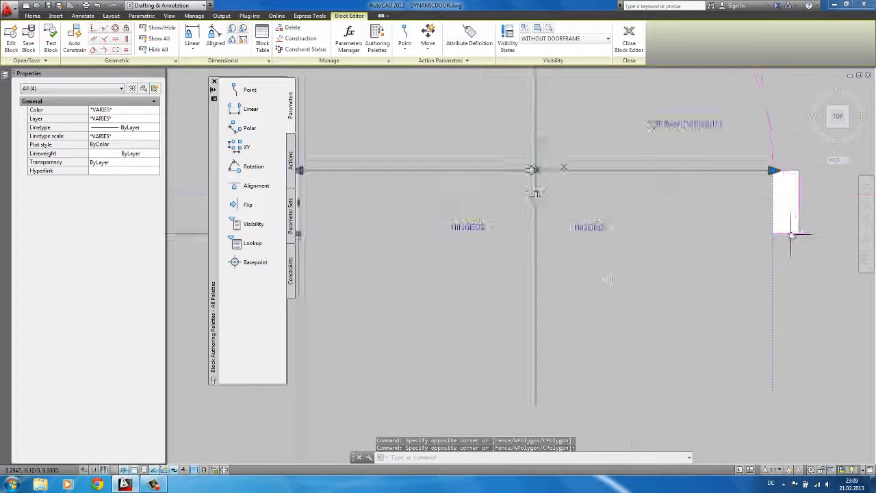
{"action": "left_click", "coordinate": [725, 181]}
{"action": "left_click", "coordinate": [727, 194]}
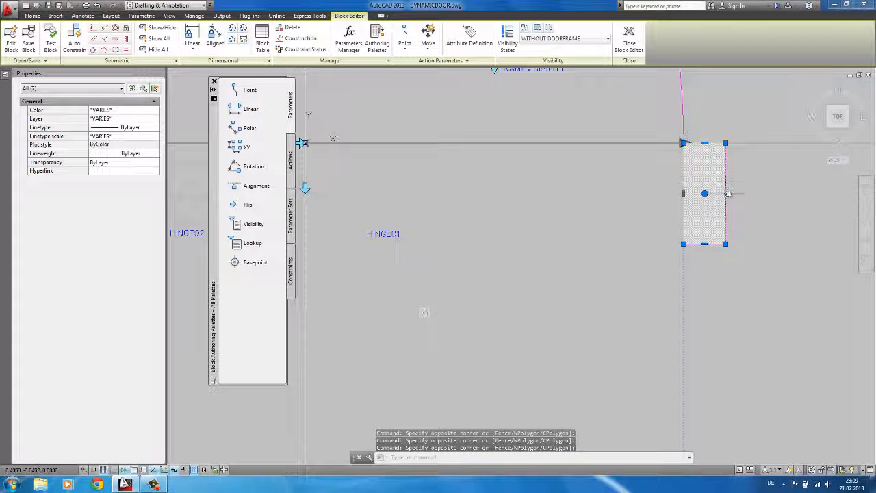
{"action": "scroll", "coordinate": [727, 194], "scroll_direction": "down", "scroll_amount": 2}
{"action": "left_click", "coordinate": [625, 250], "text": "shift"}
{"action": "left_click", "coordinate": [513, 143], "text": "shift"}
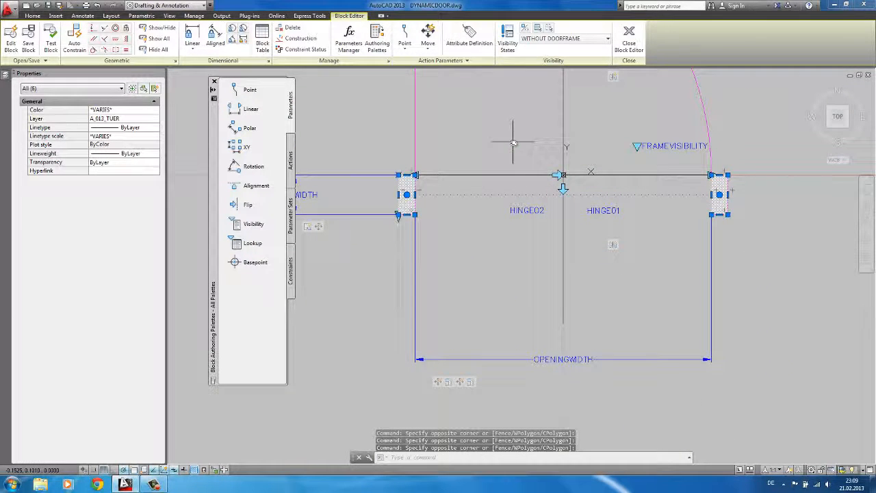
{"action": "scroll", "coordinate": [575, 178], "scroll_direction": "down", "scroll_amount": 2}
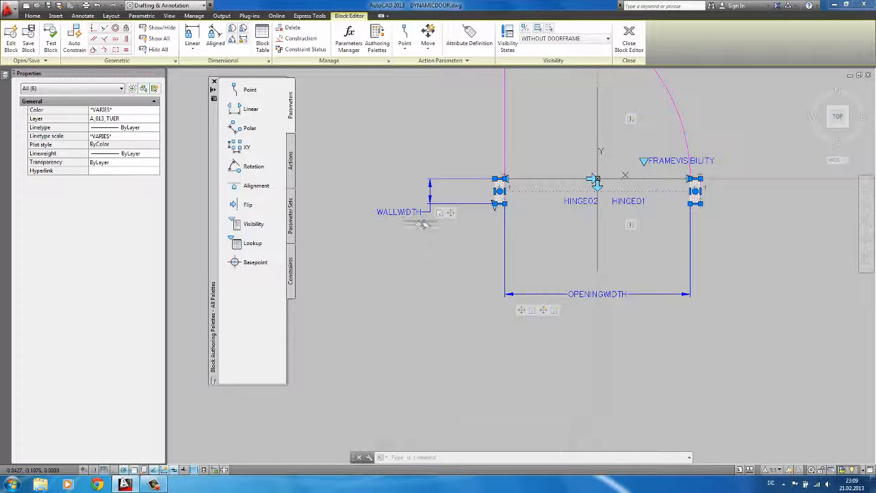
{"action": "left_click", "coordinate": [460, 239]}
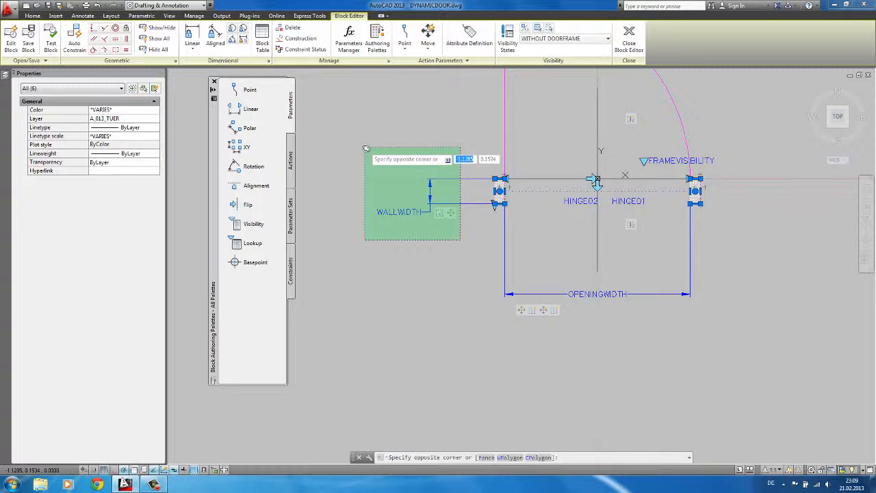
{"action": "left_click", "coordinate": [365, 146]}
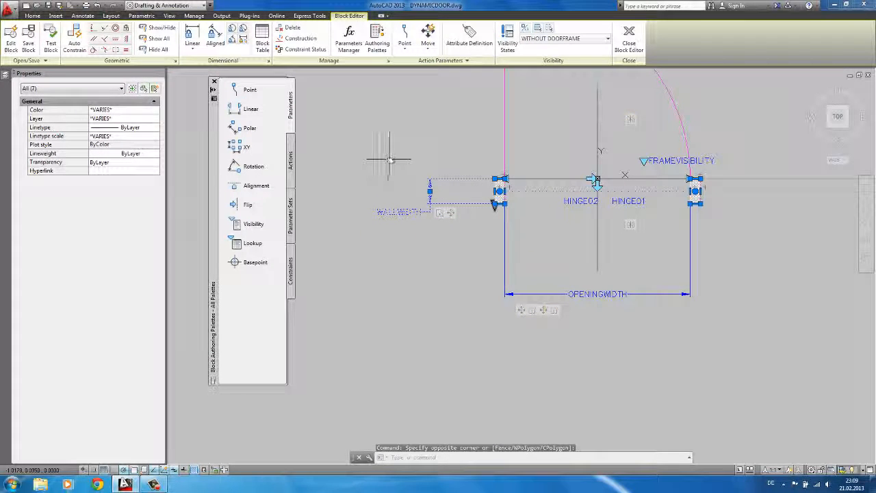
{"action": "right_click", "coordinate": [432, 158]}
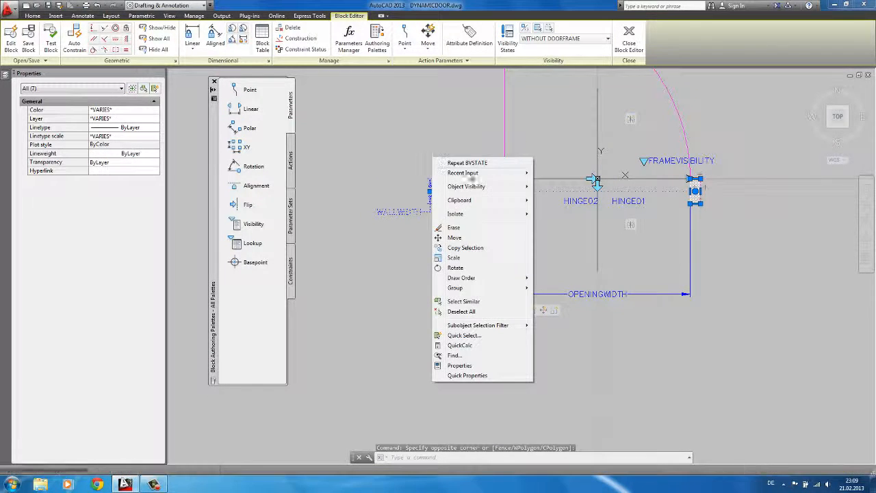
{"action": "mouse_move", "coordinate": [472, 186]}
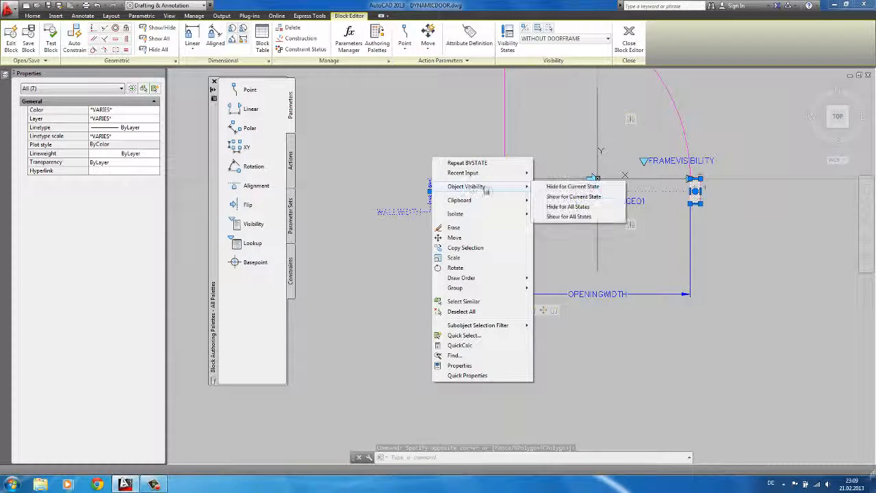
{"action": "left_click", "coordinate": [572, 186]}
{"action": "middle_click_drag", "start_coordinate": [543, 202], "coordinate": [518, 230]}
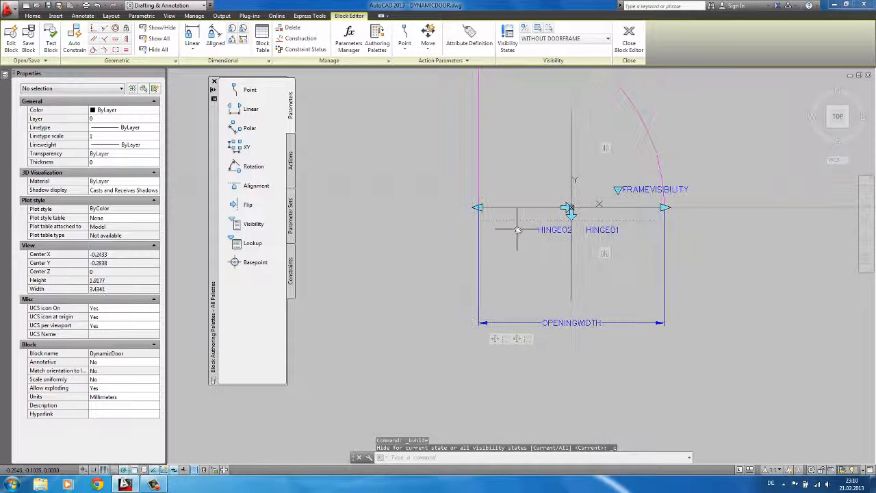
Close the Block Editor and save the changes to DynamicDoor
{"action": "scroll", "coordinate": [517, 230], "scroll_direction": "down", "scroll_amount": 2}
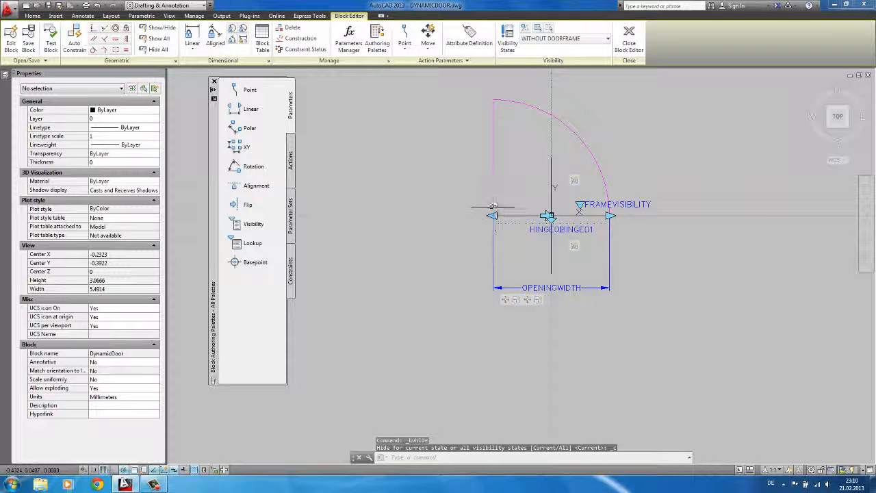
{"action": "left_click", "coordinate": [629, 45]}
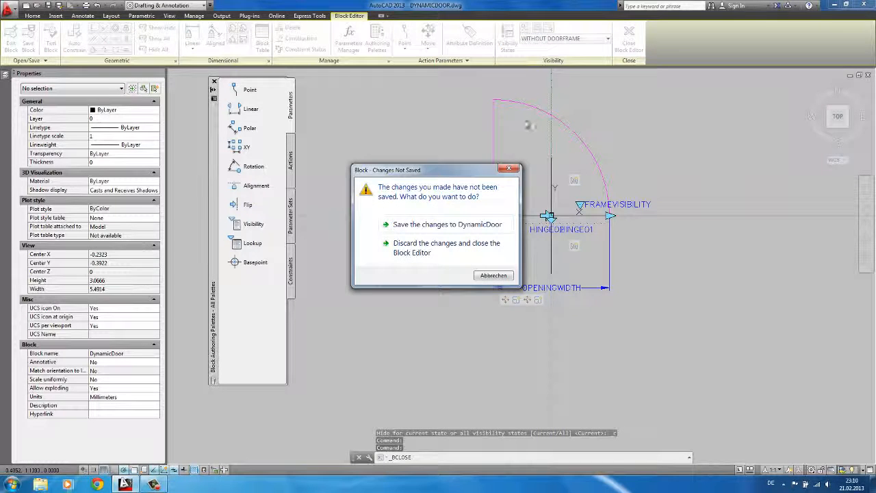
{"action": "left_click", "coordinate": [442, 225]}
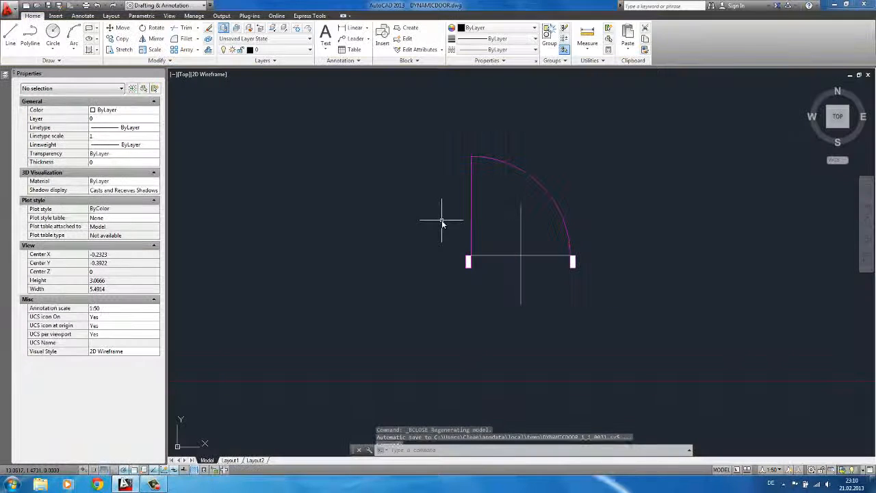
Select the inserted door block in the drawing and switch its visibility state to WITHOUT DOORFRAME
{"action": "left_click", "coordinate": [469, 222]}
{"action": "left_click", "coordinate": [470, 217]}
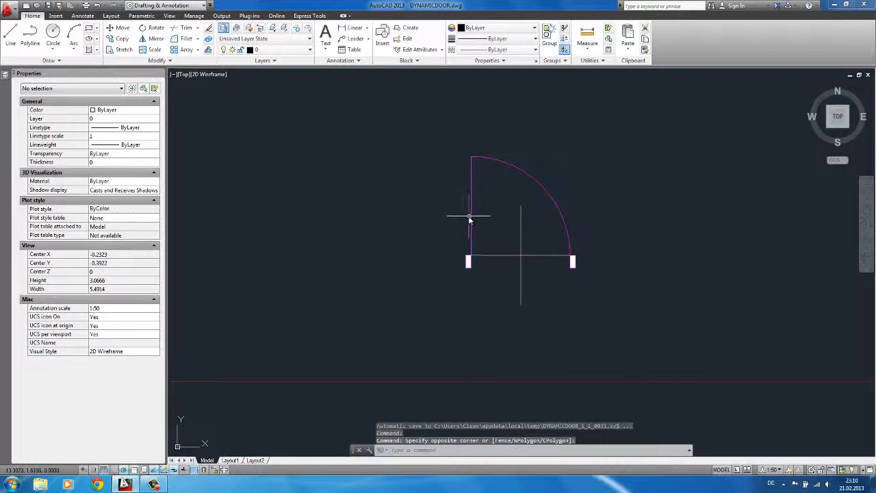
{"action": "left_click", "coordinate": [544, 247]}
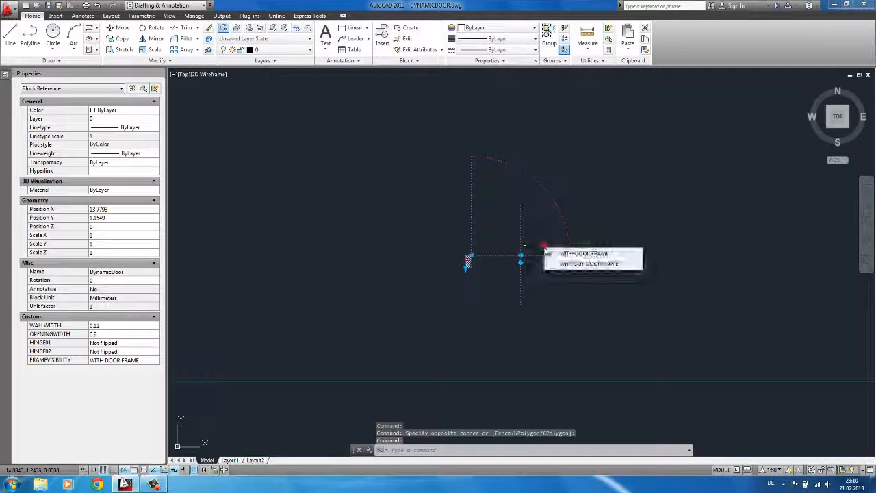
{"action": "left_click", "coordinate": [573, 264]}
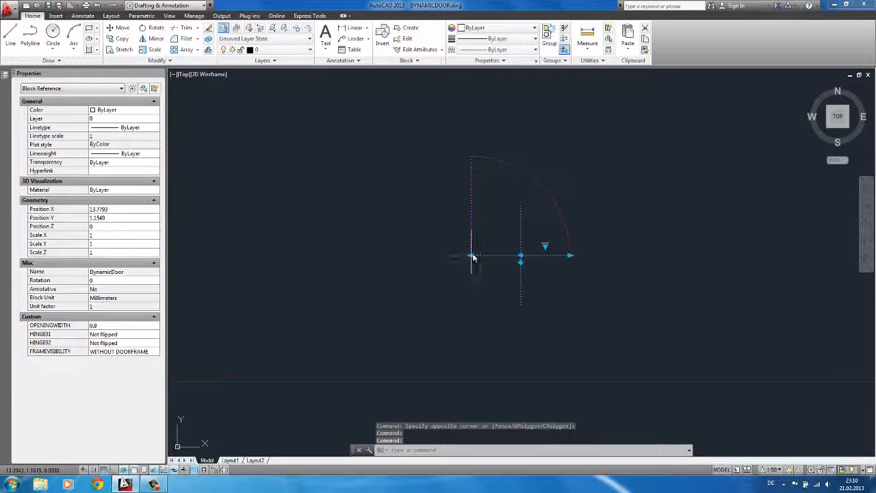
Stretch the frameless door's opening to about 0.98 wide with its grips, and flip it across the wall and back
{"action": "left_click", "coordinate": [470, 255]}
{"action": "left_click", "coordinate": [599, 256]}
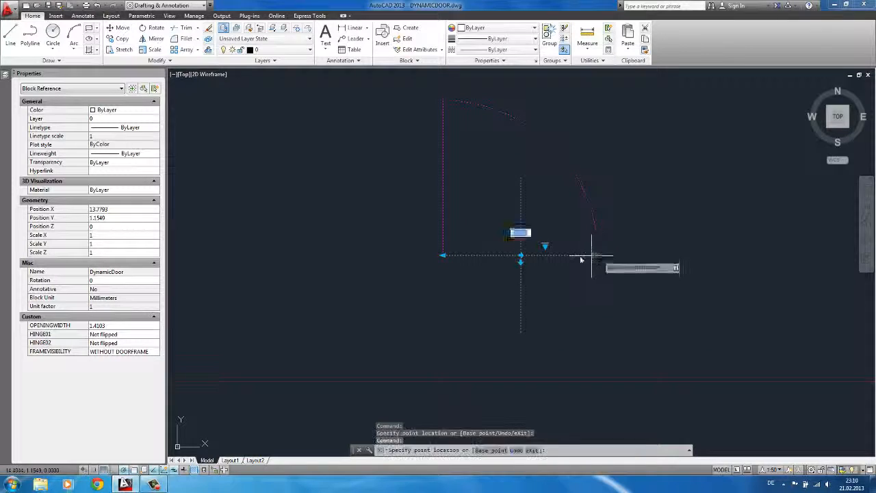
{"action": "left_click", "coordinate": [574, 262]}
{"action": "left_click", "coordinate": [522, 263]}
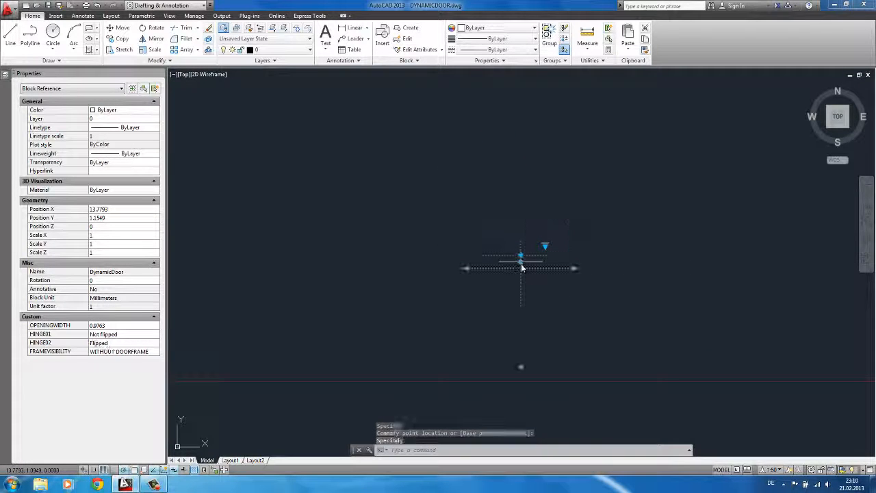
{"action": "left_click", "coordinate": [522, 260]}
{"action": "left_click", "coordinate": [520, 259]}
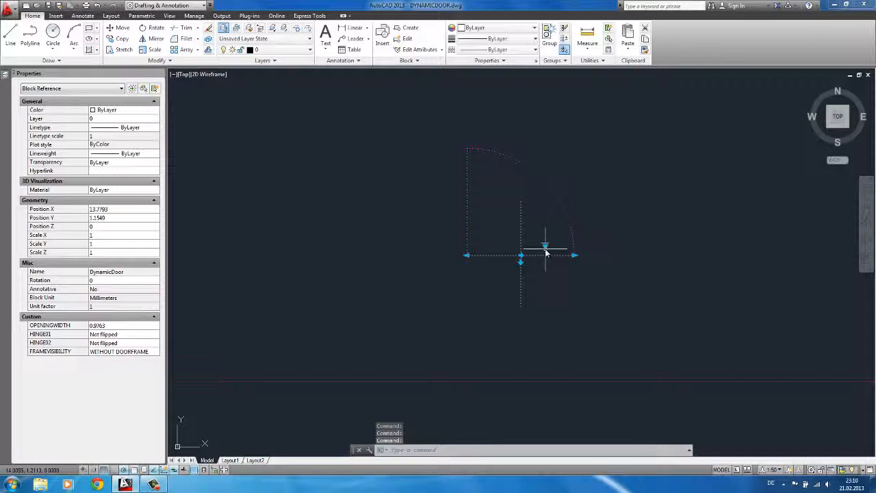
Switch the inserted door's visibility state back to WITH DOOR FRAME
{"action": "left_click", "coordinate": [546, 248]}
{"action": "left_click", "coordinate": [568, 255]}
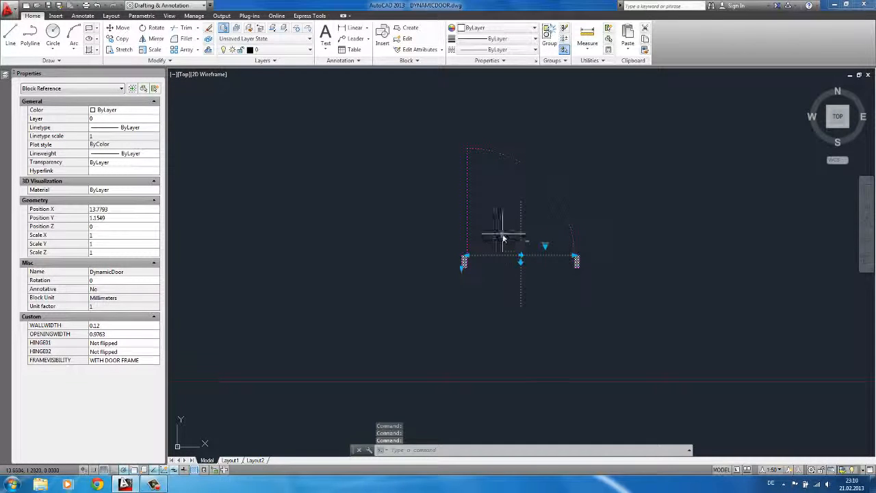
Bring up the block commands available for the selected door
{"action": "right_click", "coordinate": [503, 239]}
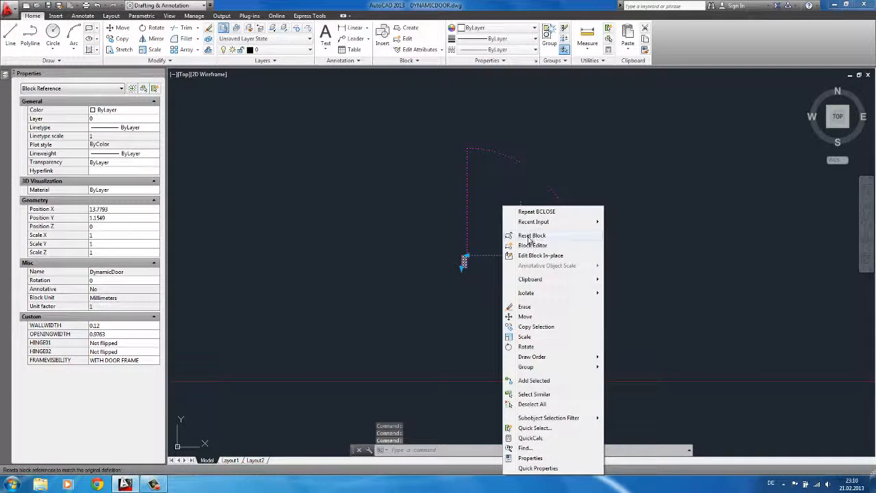
Reset the dynamic door block to its original definition
{"action": "left_click", "coordinate": [531, 236]}
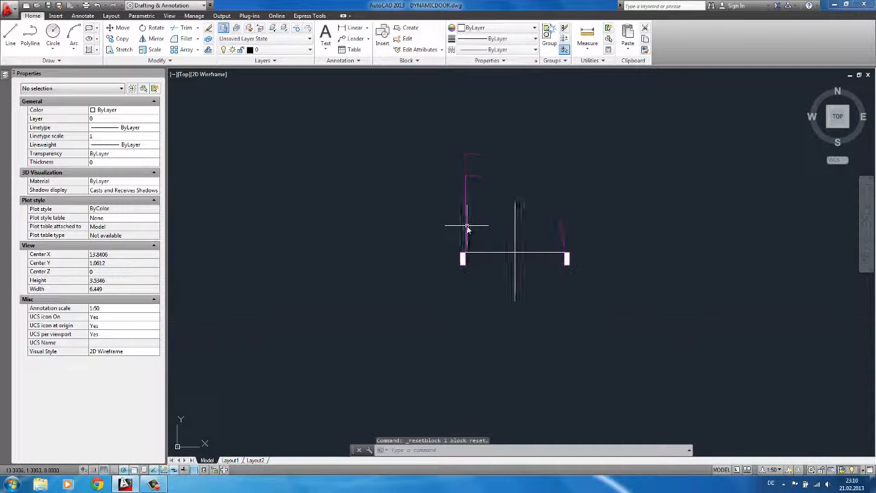
{"action": "middle_click_drag", "start_coordinate": [477, 218], "coordinate": [460, 219]}
{"action": "scroll", "coordinate": [459, 218], "scroll_direction": "down", "scroll_amount": 2}
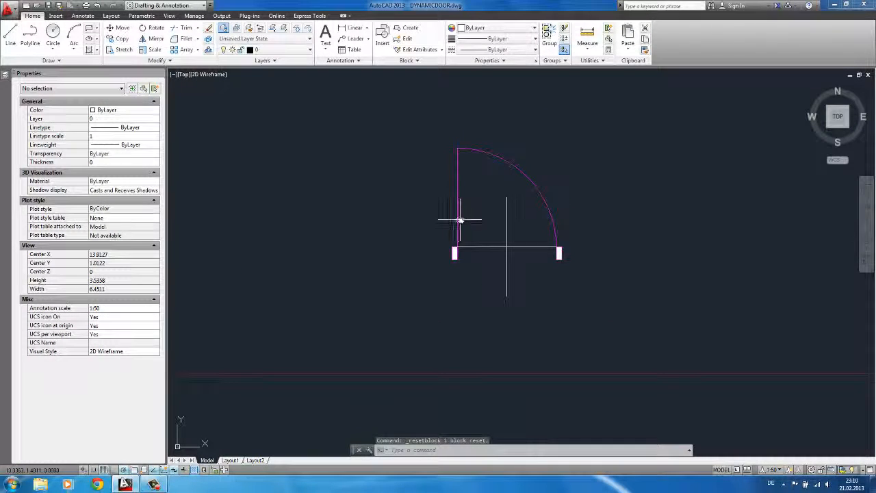
{"action": "key", "text": "Escape"}
Draw a vertical polyline 0.9 long over the door block's vertical centre line, from its upper to its lower end
{"action": "middle_click_drag", "start_coordinate": [424, 182], "coordinate": [416, 166]}
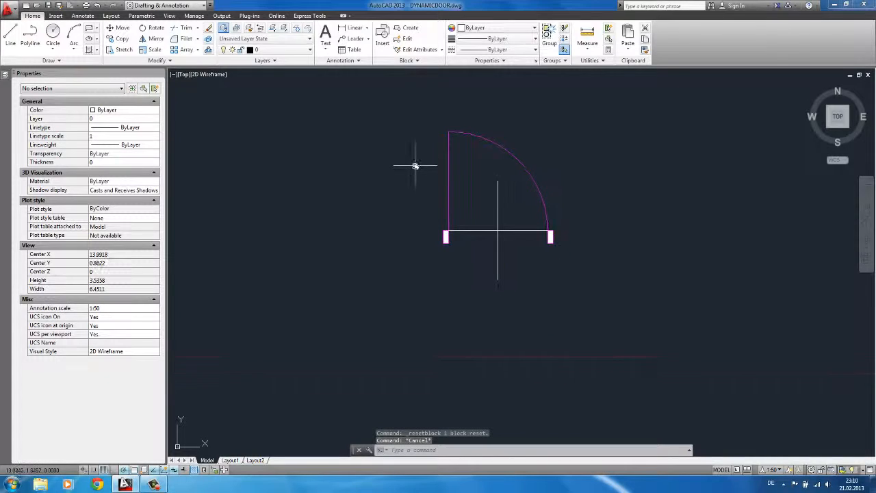
{"action": "scroll", "coordinate": [416, 166], "scroll_direction": "down", "scroll_amount": 2}
{"action": "scroll", "coordinate": [421, 177], "scroll_direction": "up", "scroll_amount": 2}
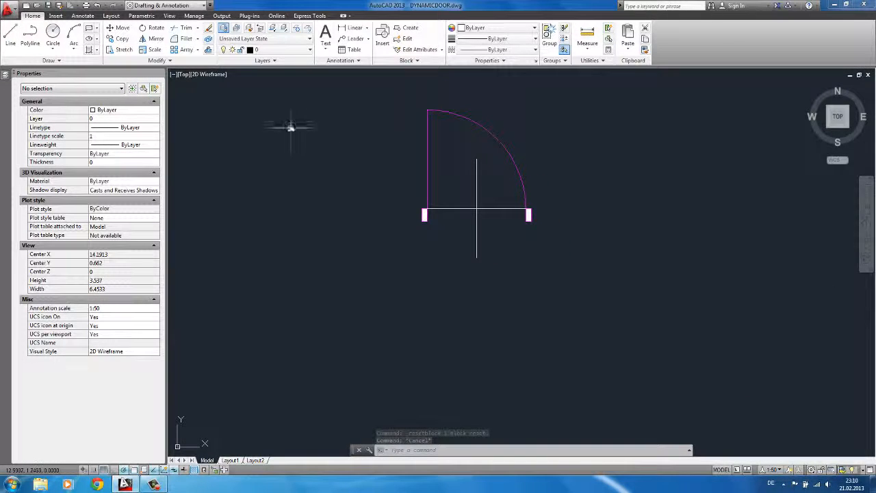
{"action": "middle_click_drag", "start_coordinate": [401, 164], "coordinate": [396, 166]}
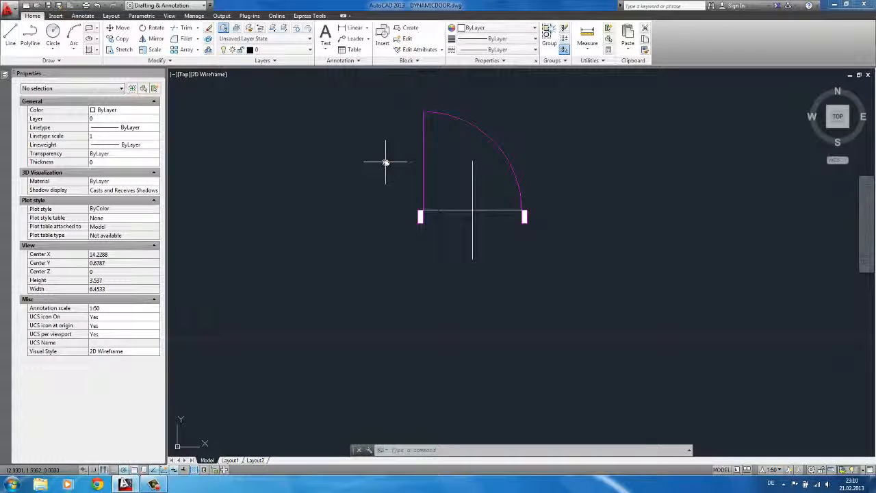
{"action": "type", "text": "pl"}
{"action": "key", "text": "Return"}
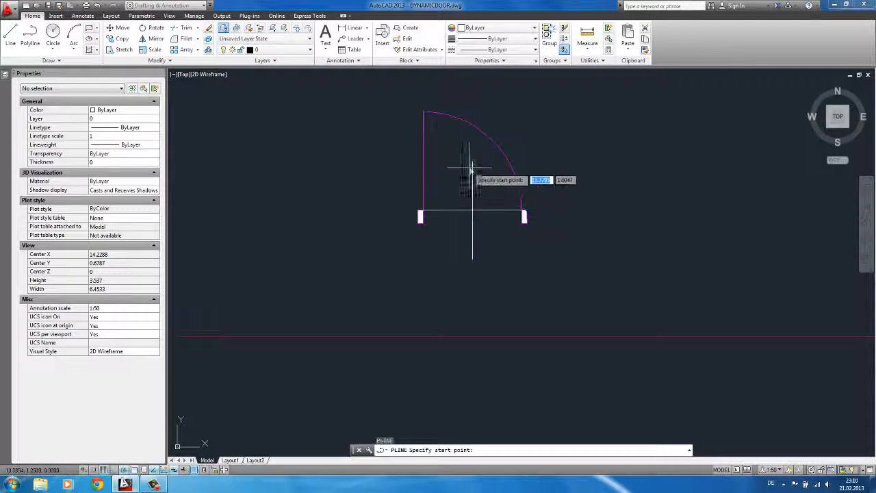
{"action": "left_click", "coordinate": [473, 211]}
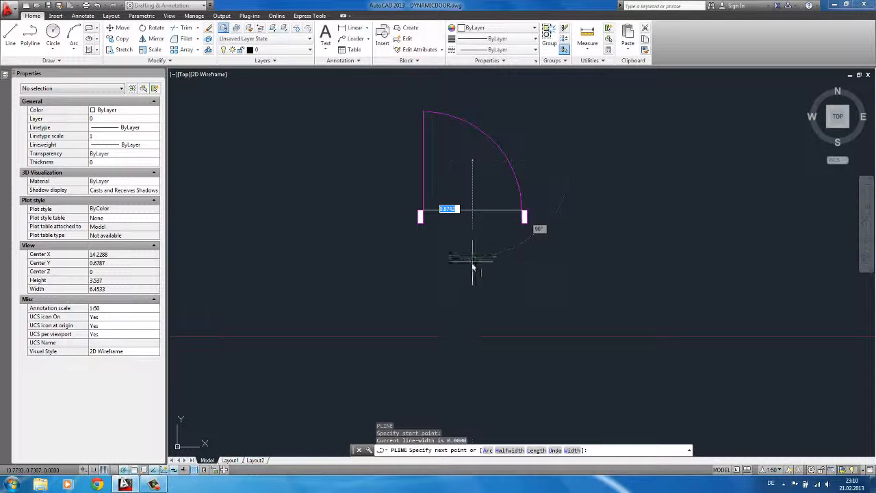
{"action": "left_click", "coordinate": [472, 253]}
{"action": "key", "text": "Escape"}
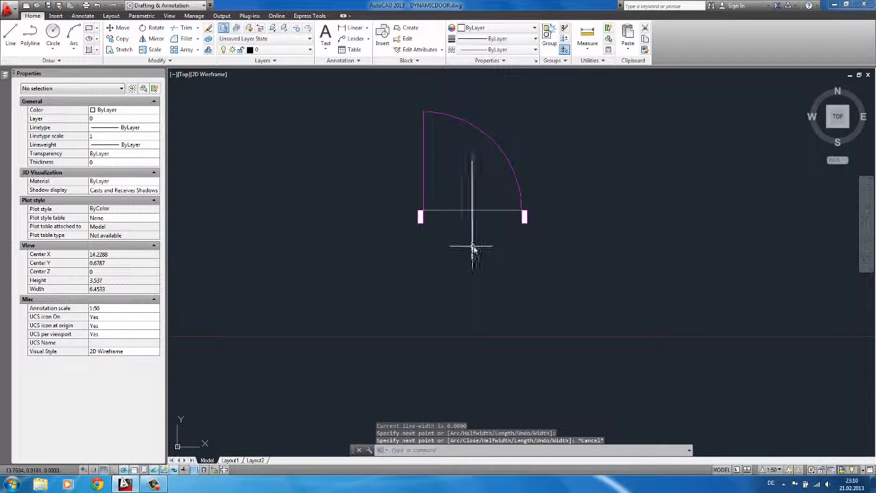
Move the new vertical polyline horizontally about 0.81 away from the door's centre, to the hinge side outside the frame
{"action": "left_click", "coordinate": [473, 248]}
{"action": "left_click", "coordinate": [472, 248]}
{"action": "key", "text": "Escape"}
{"action": "left_click", "coordinate": [473, 248]}
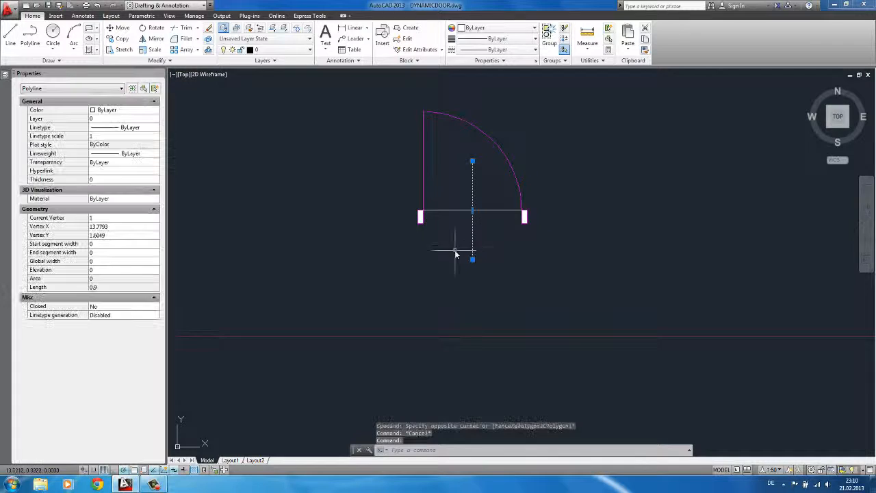
{"action": "key", "text": "Return"}
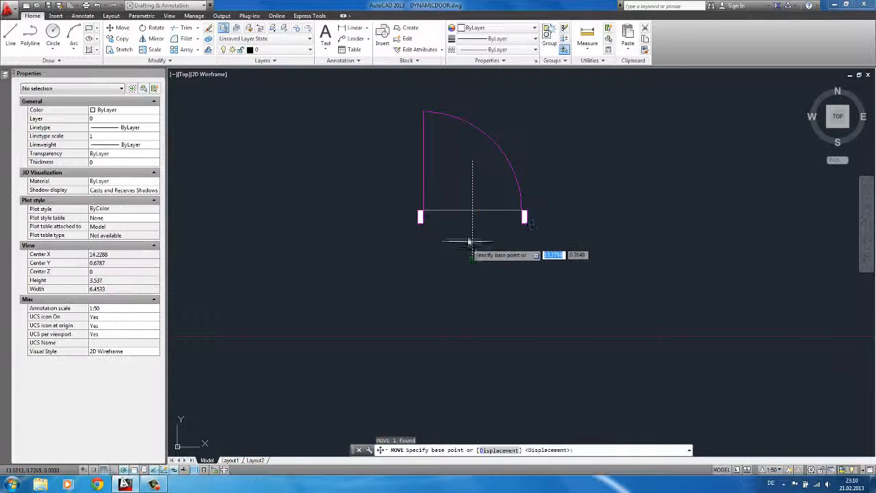
{"action": "left_click", "coordinate": [471, 235]}
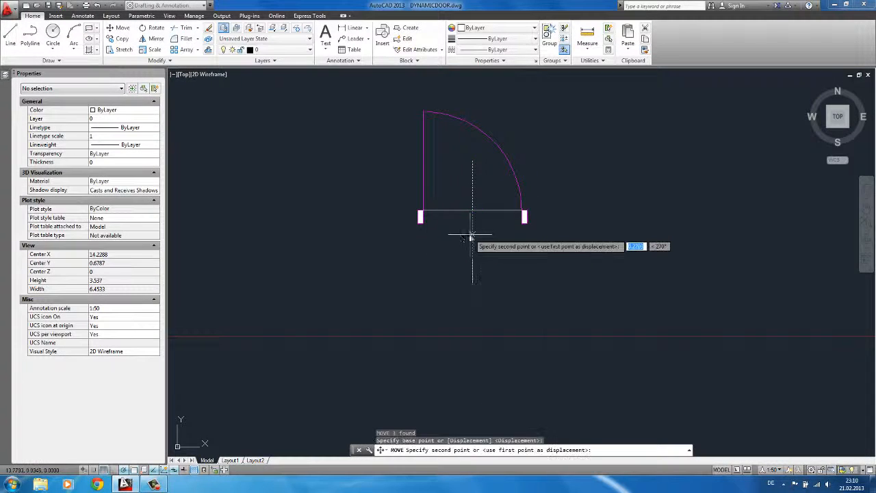
{"action": "left_click", "coordinate": [382, 212]}
{"action": "key", "text": "Escape"}
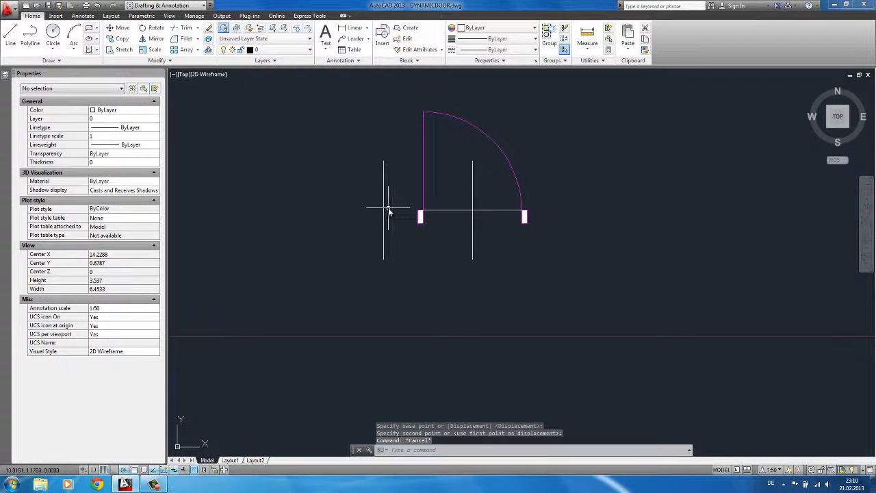
Assign the vertical polyline beside the door to the layer A_013_TUER_STEMPEL
{"action": "left_click", "coordinate": [390, 209]}
{"action": "left_click", "coordinate": [364, 200]}
{"action": "left_click", "coordinate": [278, 53]}
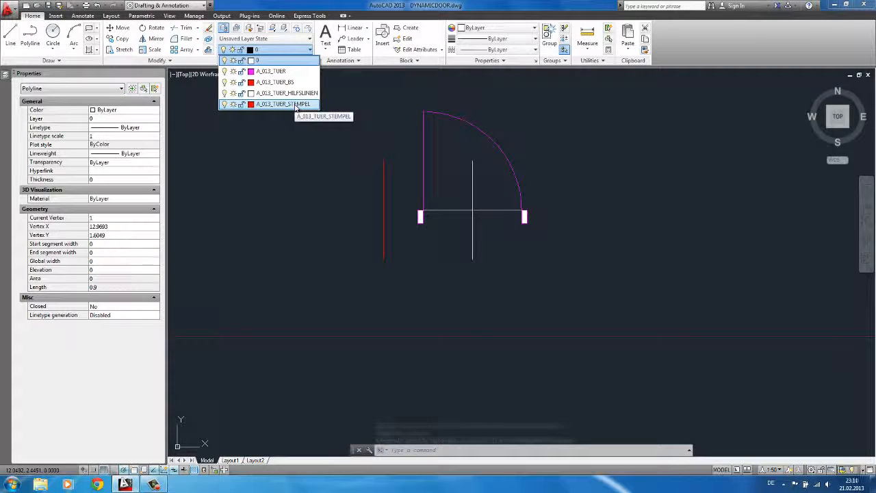
{"action": "left_click", "coordinate": [297, 104]}
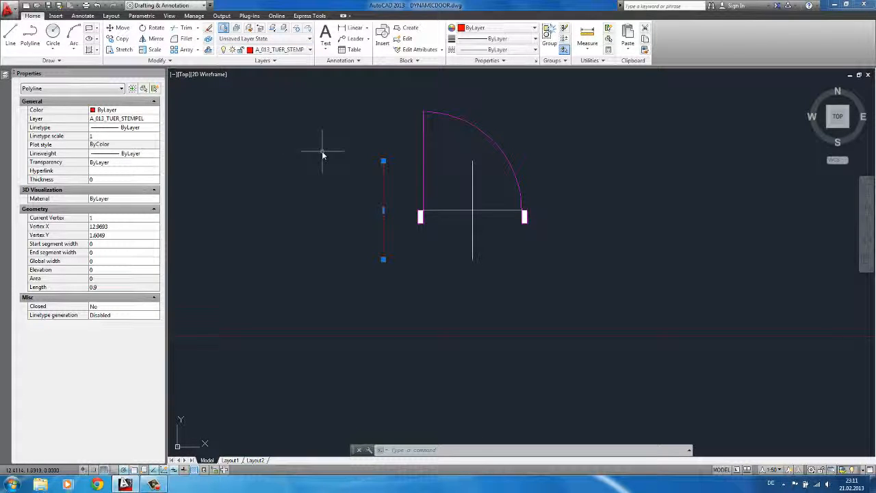
{"action": "key", "text": "Escape"}
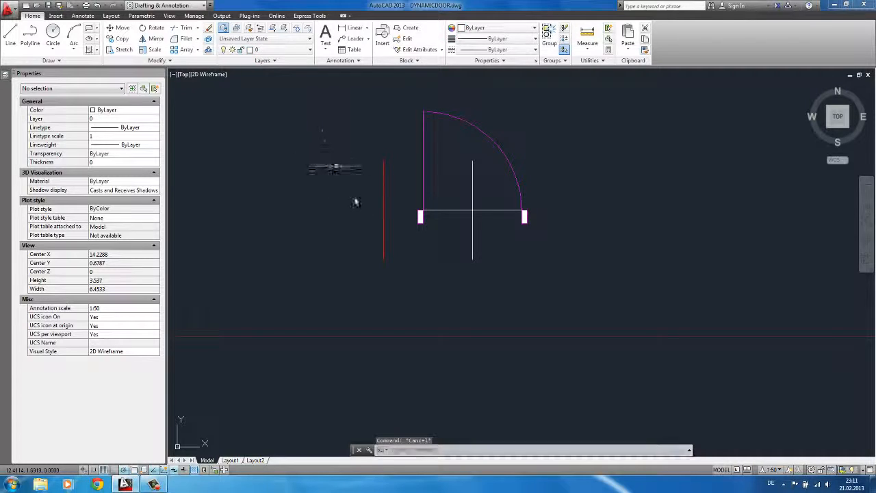
Move the red polyline back onto the door's centre line, from its midpoint to the midpoint of the opening
{"action": "left_click", "coordinate": [383, 199]}
{"action": "type", "text": "m"}
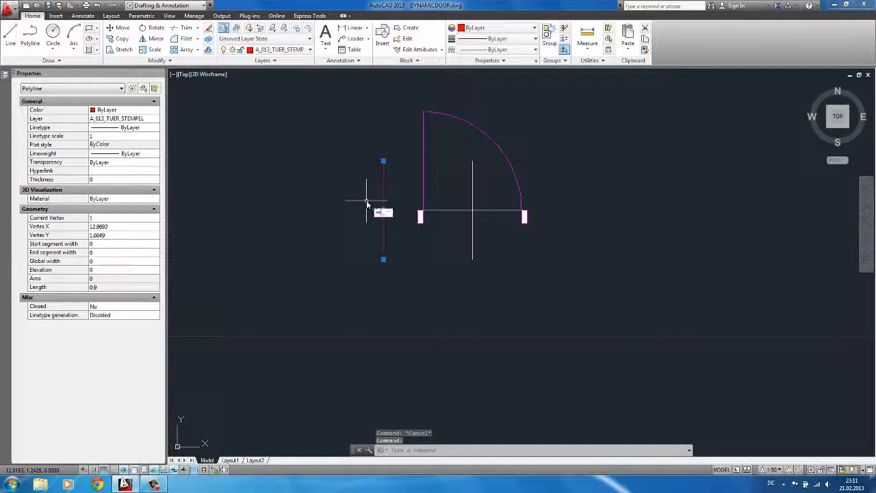
{"action": "key", "text": "Return"}
{"action": "left_click", "coordinate": [384, 209]}
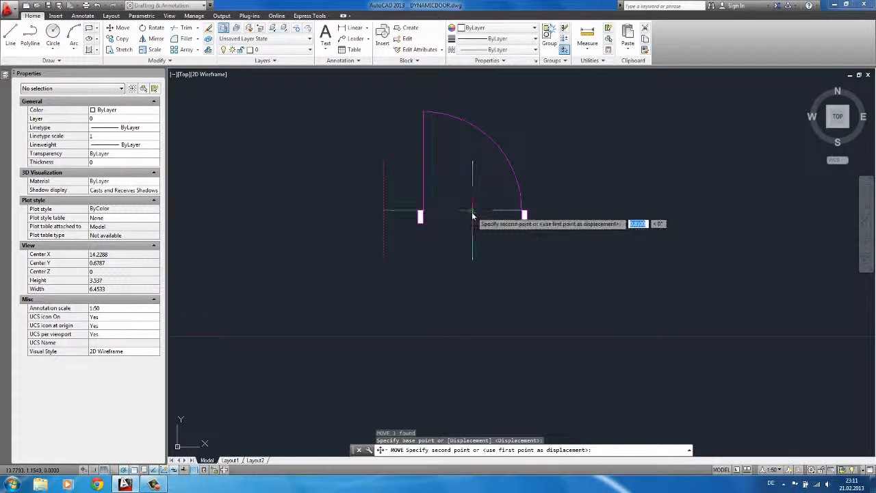
{"action": "left_click", "coordinate": [472, 211]}
Draw a flat rectangle below the door, spanning the frame's outer edges, with its upper edge at the vertical line's lower end
{"action": "middle_click_drag", "start_coordinate": [410, 214], "coordinate": [408, 205]}
{"action": "type", "text": "rec"}
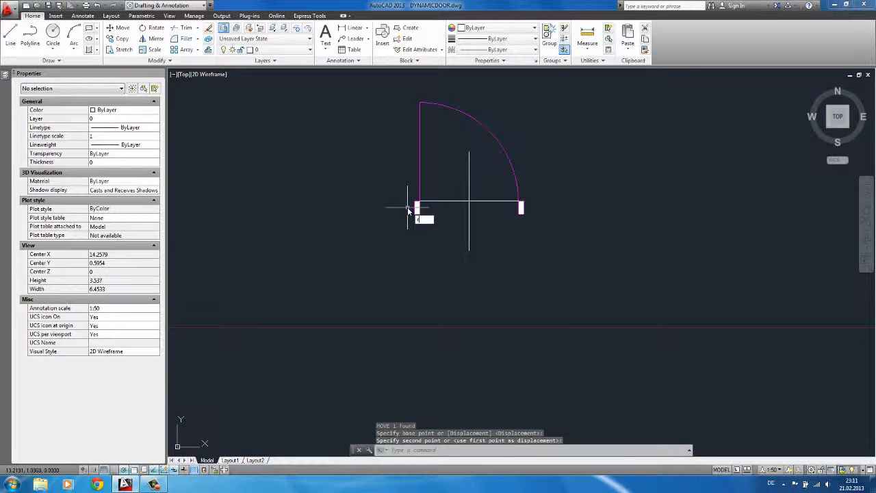
{"action": "key", "text": "Return"}
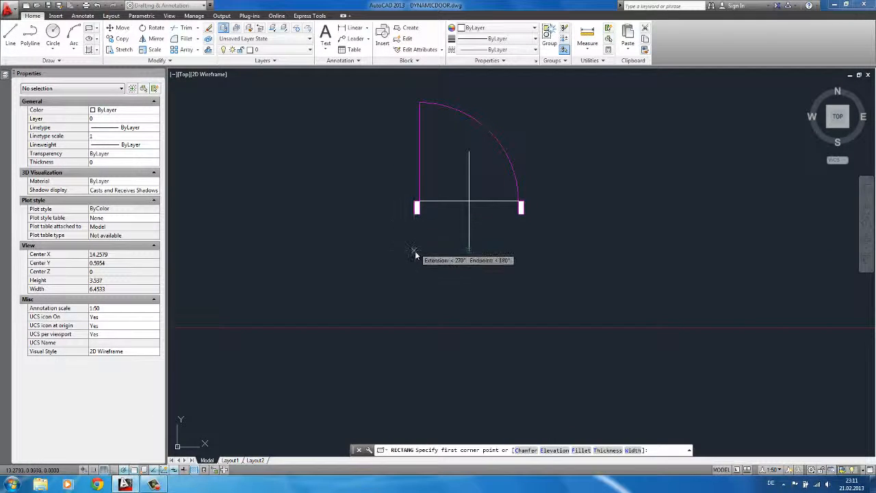
{"action": "left_click", "coordinate": [414, 250]}
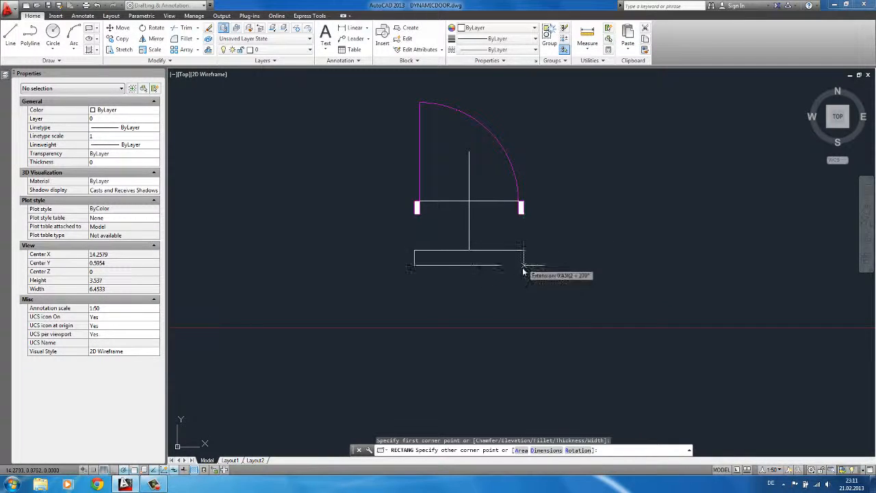
{"action": "left_click", "coordinate": [524, 272]}
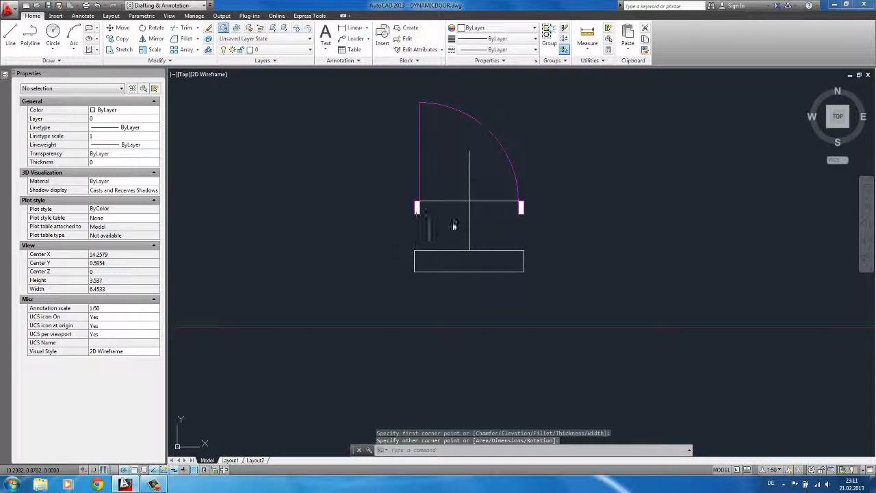
{"action": "key", "text": "Escape"}
Send the door block to the back of the draw order
{"action": "left_click", "coordinate": [518, 212]}
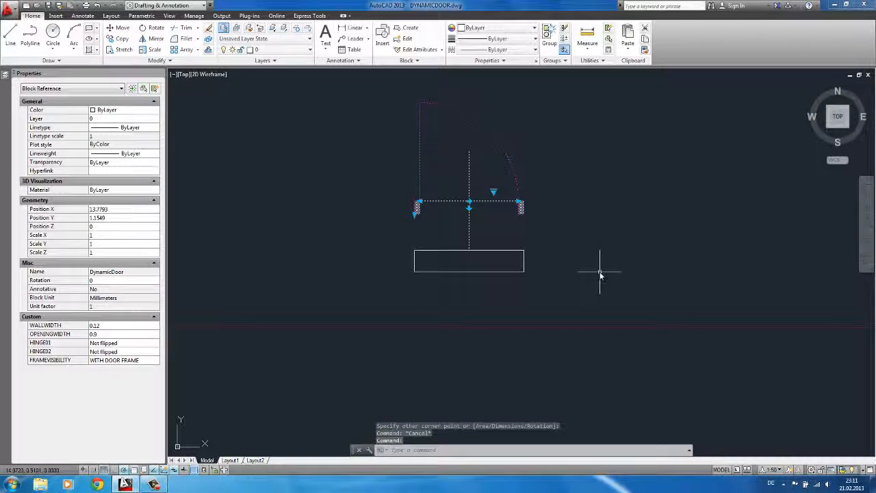
{"action": "type", "text": "F"}
{"action": "key", "text": "BackSpace"}
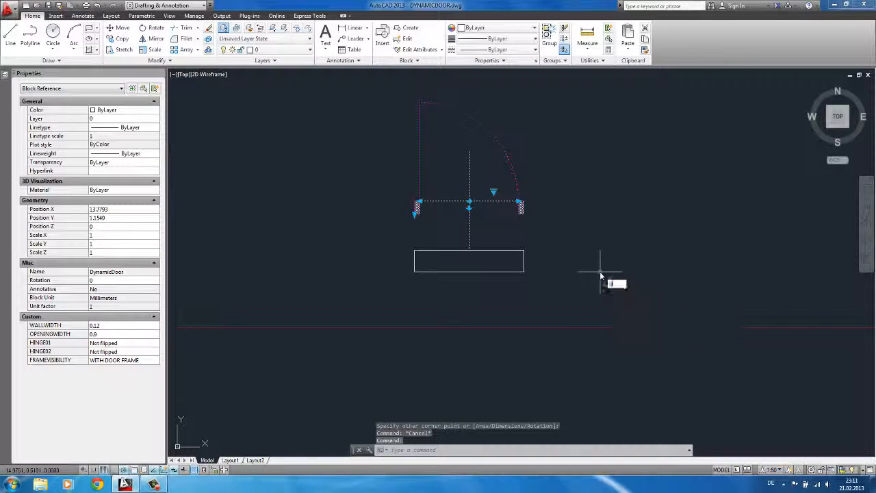
{"action": "type", "text": "DRAWORDER"}
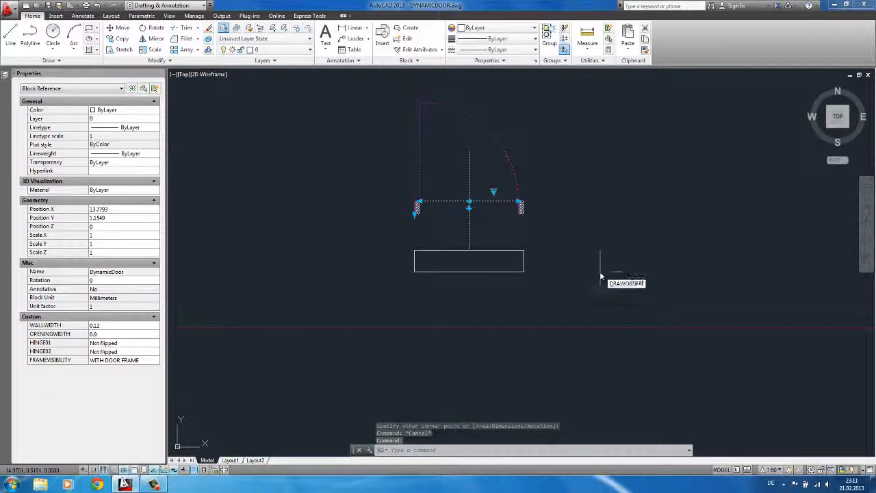
{"action": "key", "text": "Return"}
{"action": "key", "text": "Return"}
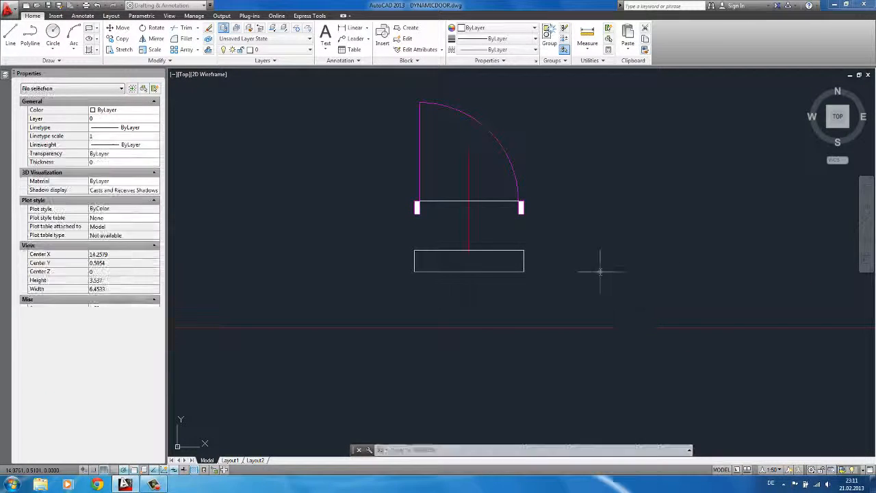
{"action": "key", "text": "Escape"}
{"action": "key", "text": "Escape"}
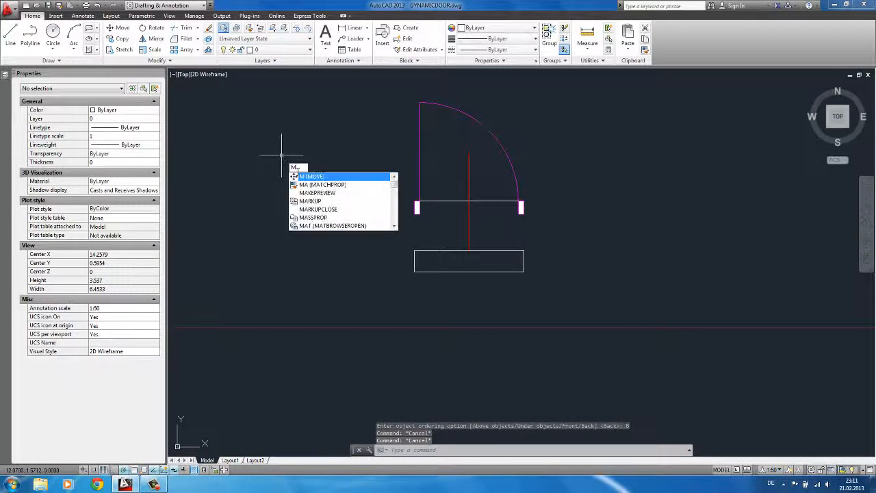
Match the rectangle's properties to those of the red vertical polyline
{"action": "key", "text": "Return"}
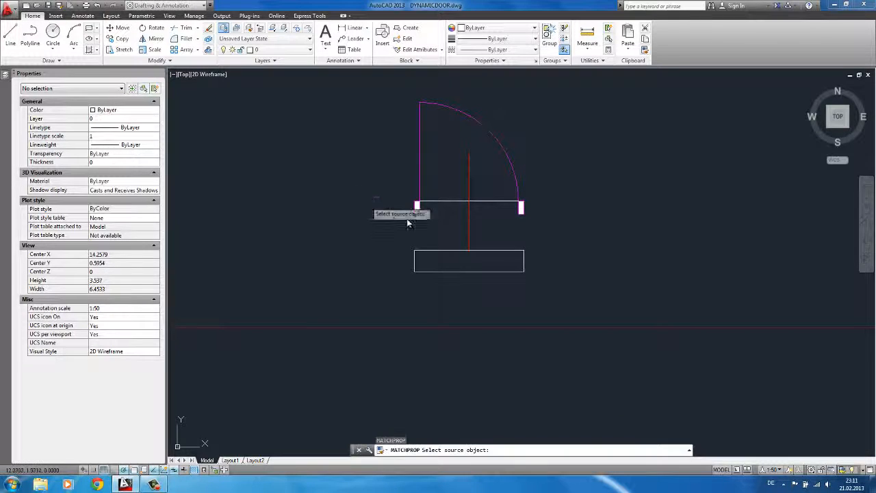
{"action": "left_click", "coordinate": [470, 245]}
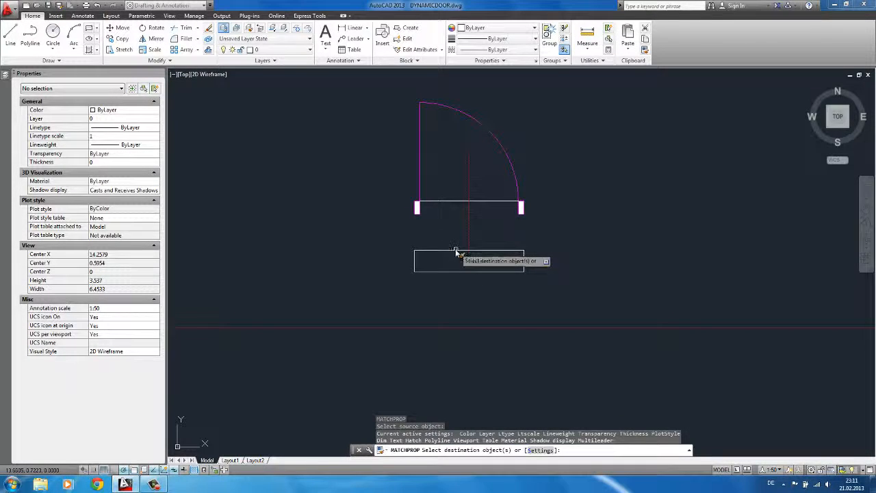
{"action": "left_click", "coordinate": [457, 252]}
{"action": "right_click", "coordinate": [351, 220]}
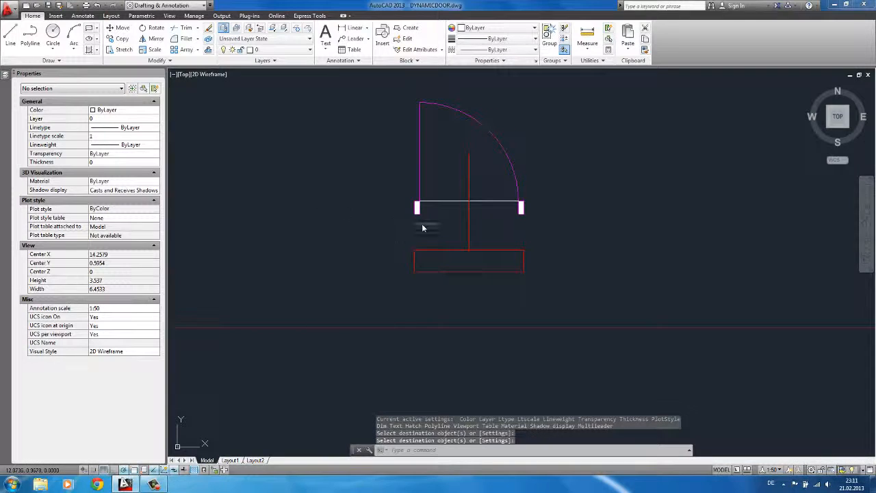
{"action": "scroll", "coordinate": [422, 226], "scroll_direction": "down", "scroll_amount": 2}
{"action": "scroll", "coordinate": [363, 209], "scroll_direction": "down", "scroll_amount": 2}
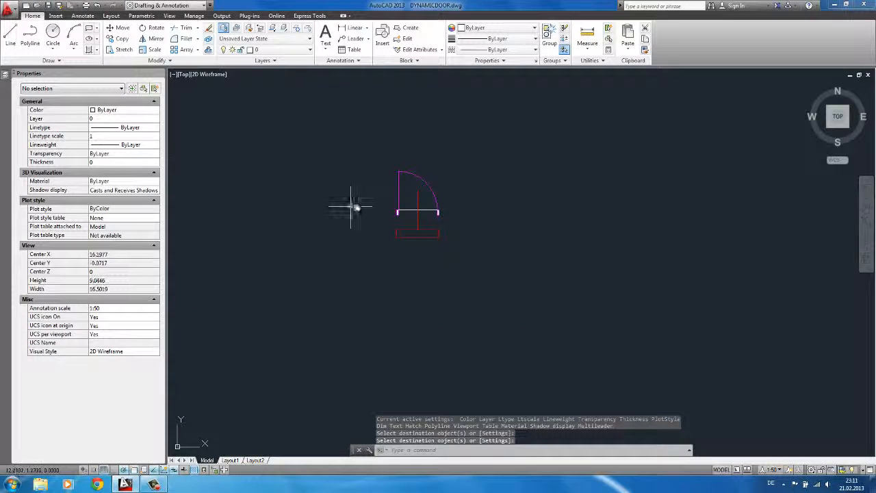
{"action": "middle_click_drag", "start_coordinate": [353, 206], "coordinate": [374, 210]}
{"action": "scroll", "coordinate": [377, 210], "scroll_direction": "up", "scroll_amount": 2}
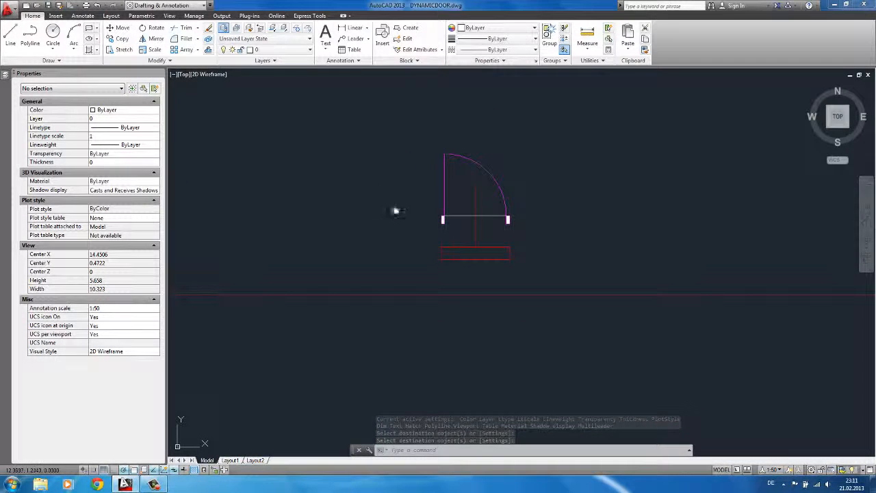
{"action": "key", "text": "Escape"}
{"action": "scroll", "coordinate": [369, 209], "scroll_direction": "up", "scroll_amount": 2}
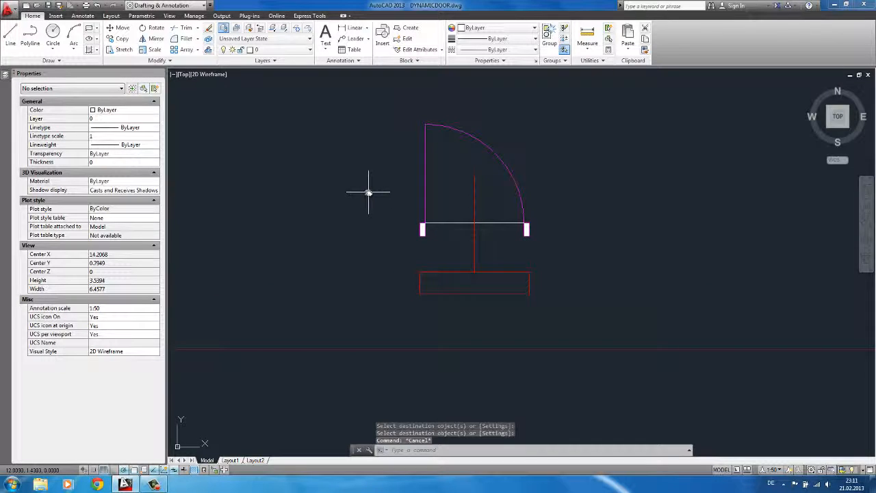
{"action": "middle_click_drag", "start_coordinate": [367, 195], "coordinate": [344, 199]}
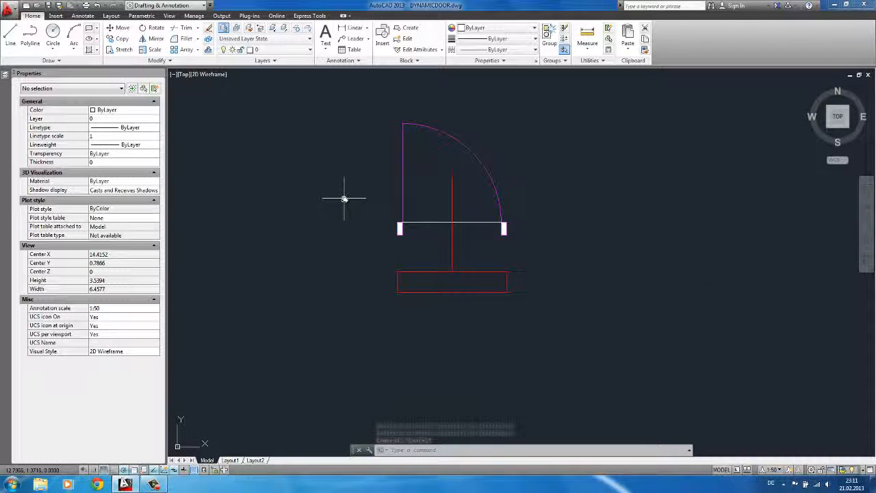
Start an attribute definition with its position unlocked, tag WIDTH and prompt DOORWIDTH
{"action": "type", "text": "ATTDEF"}
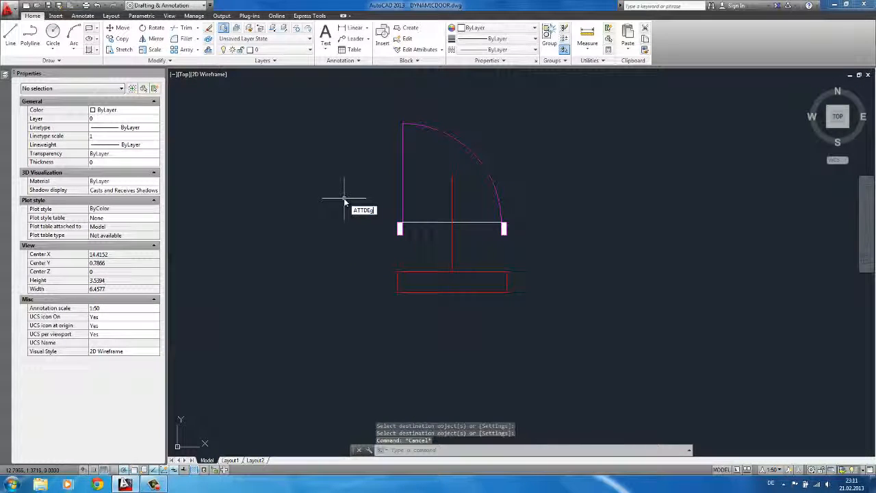
{"action": "key", "text": "Return"}
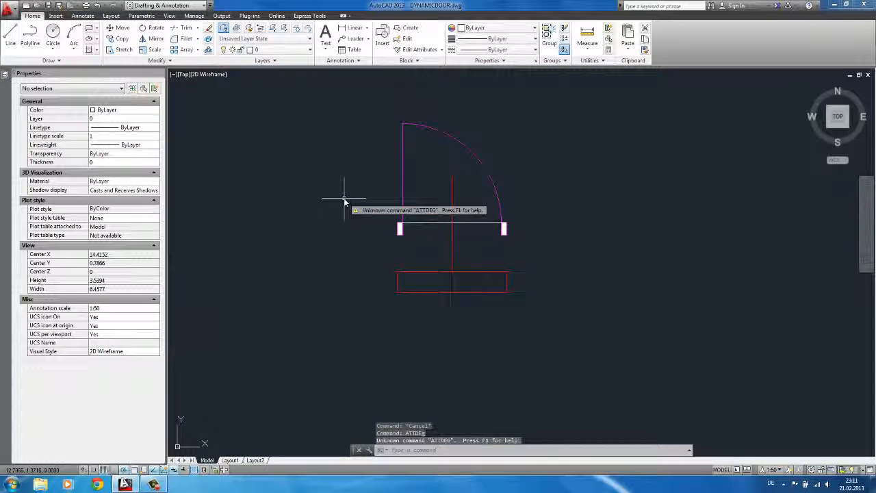
{"action": "type", "text": "aTTDEF"}
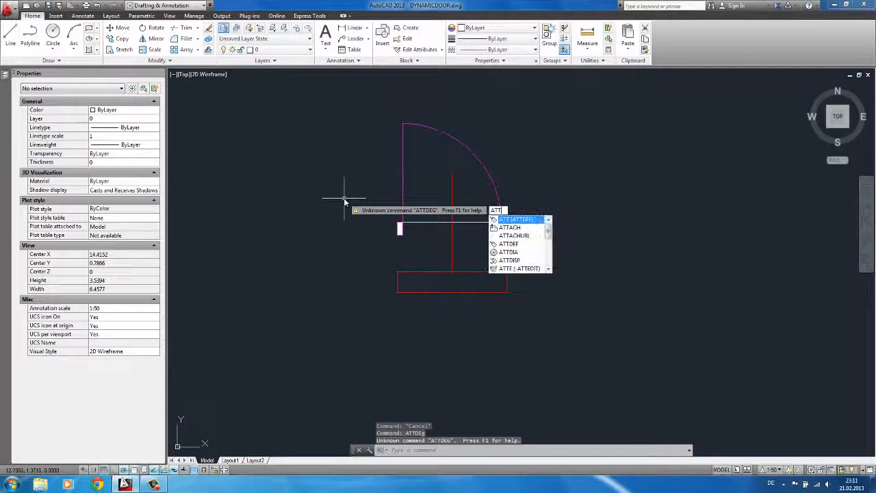
{"action": "key", "text": "Return"}
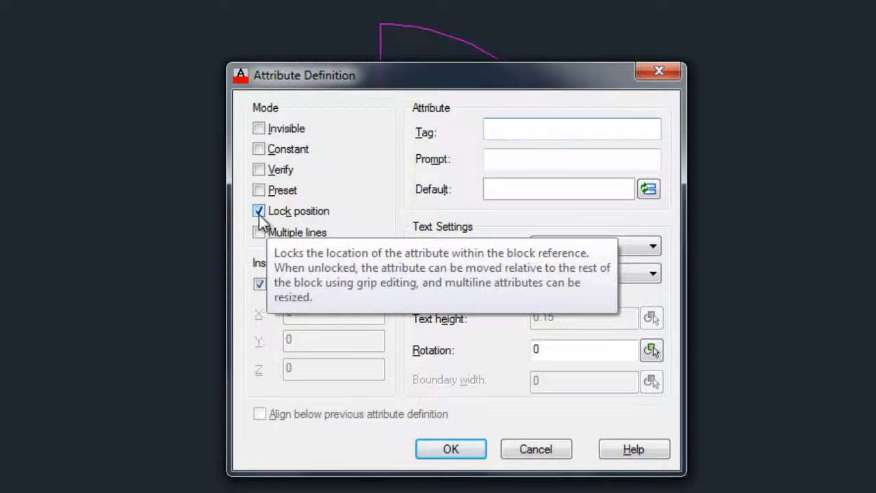
{"action": "left_click", "coordinate": [259, 213]}
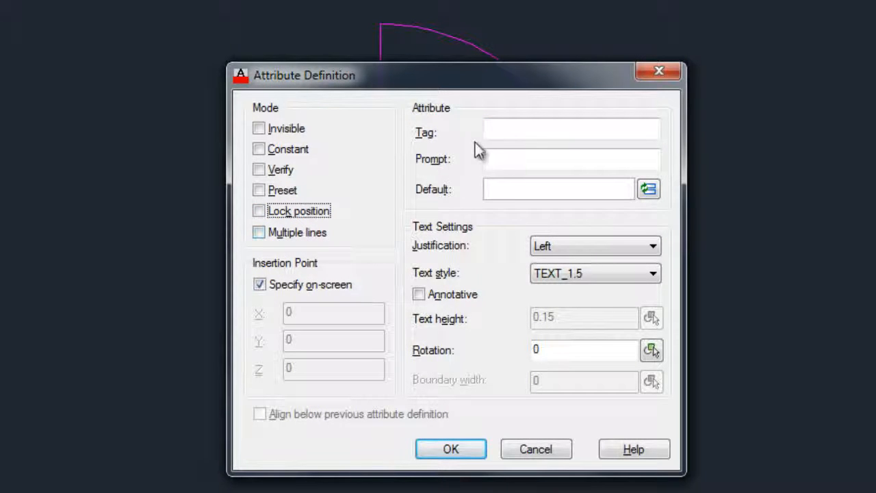
{"action": "left_click", "coordinate": [501, 130]}
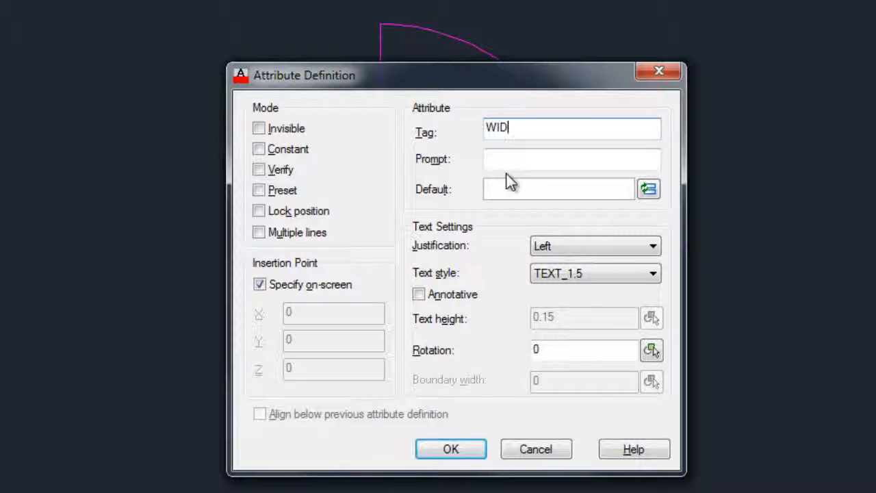
{"action": "key", "text": "Tab"}
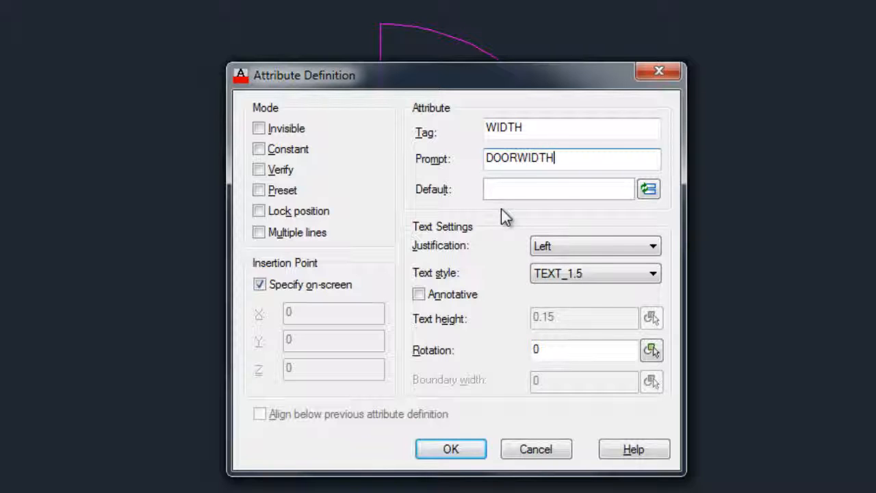
Justify the new attribute Bottom left in text style TEXT_1.5 and place it in the empty area beside the door's hinge side
{"action": "left_click", "coordinate": [585, 246]}
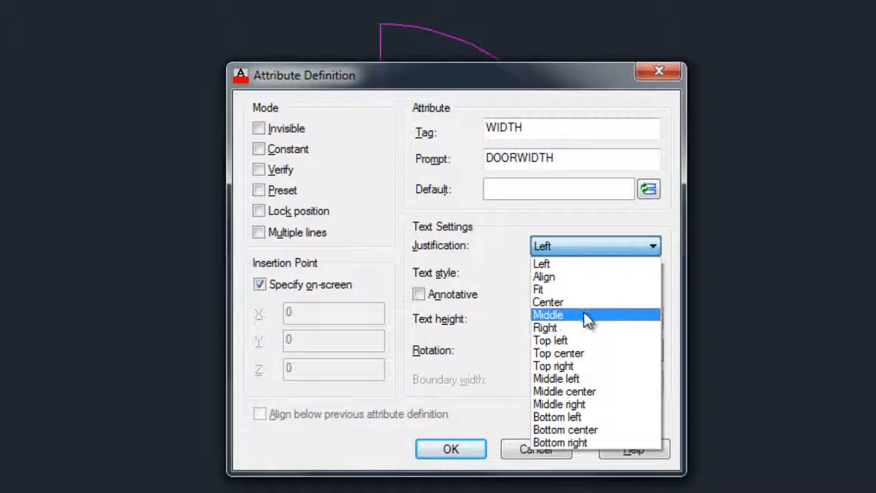
{"action": "left_click", "coordinate": [593, 419]}
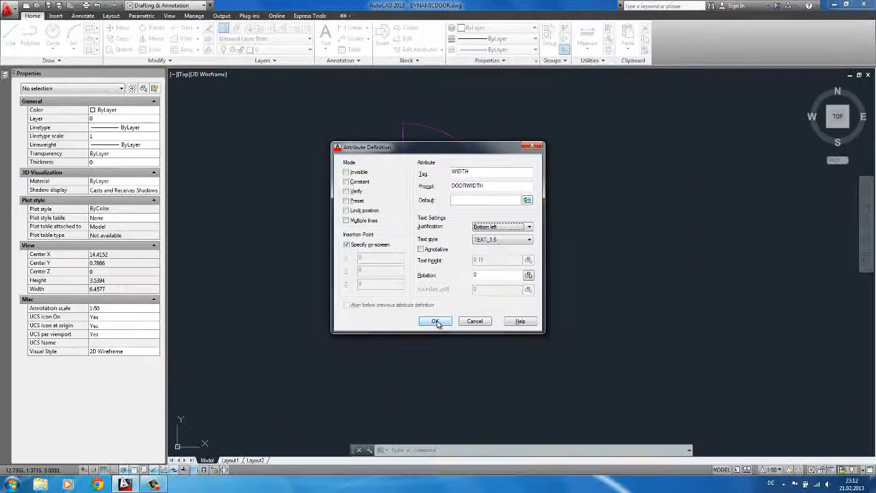
{"action": "left_click", "coordinate": [447, 415]}
{"action": "mouse_move", "coordinate": [383, 267]}
{"action": "middle_mouse_down"}
{"action": "mouse_move", "coordinate": [400, 288]}
{"action": "mouse_move", "coordinate": [453, 304]}
{"action": "middle_mouse_up"}
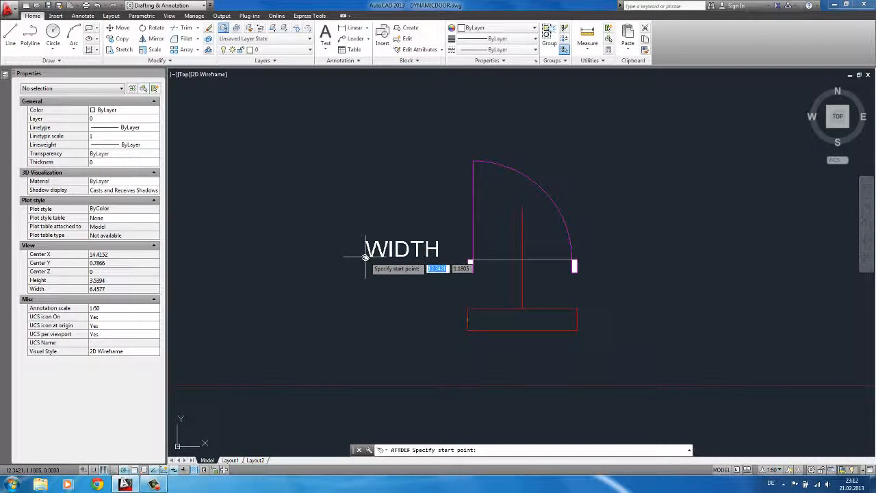
{"action": "left_click", "coordinate": [365, 254]}
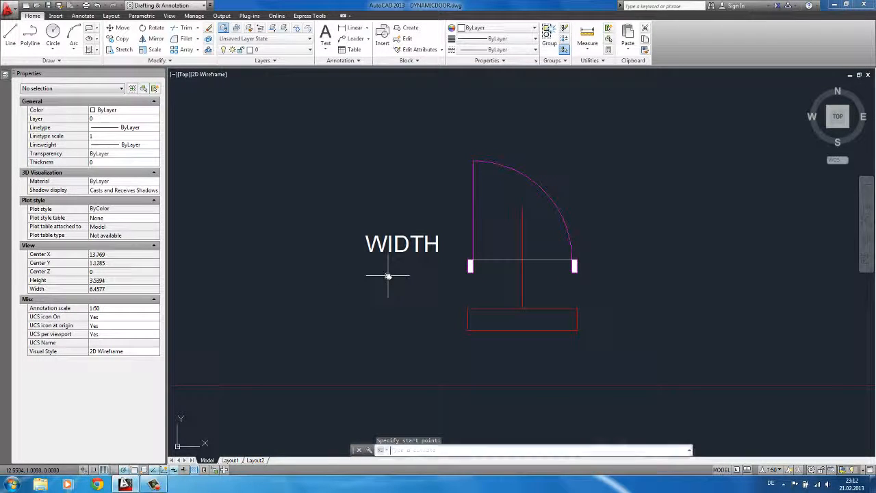
{"action": "key", "text": "Escape"}
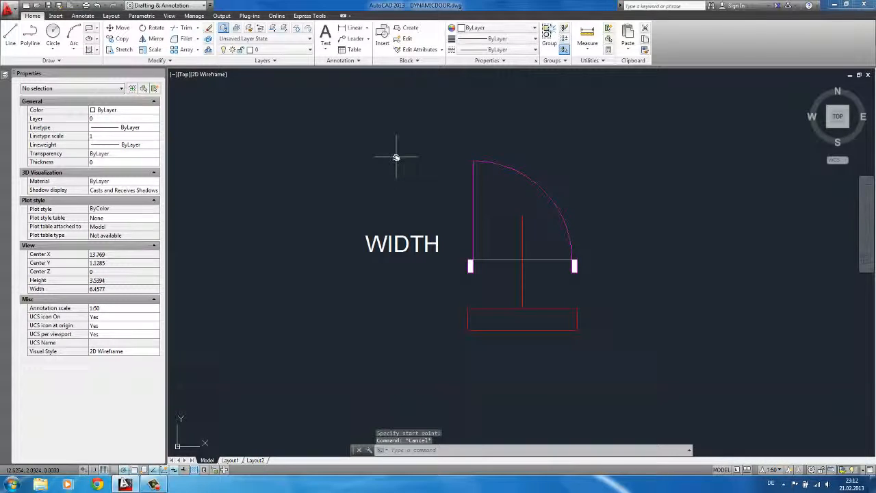
Match the WIDTH attribute's properties to those of the red stamp rectangle
{"action": "type", "text": "block"}
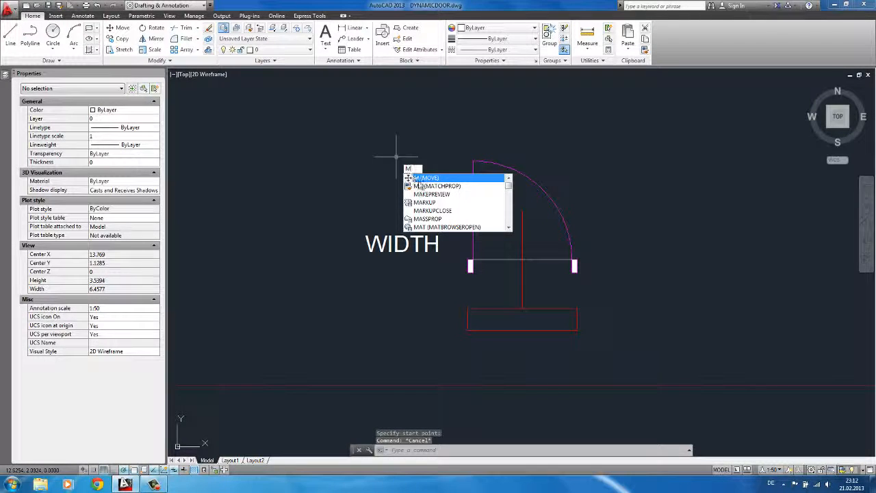
{"action": "key", "text": "Return"}
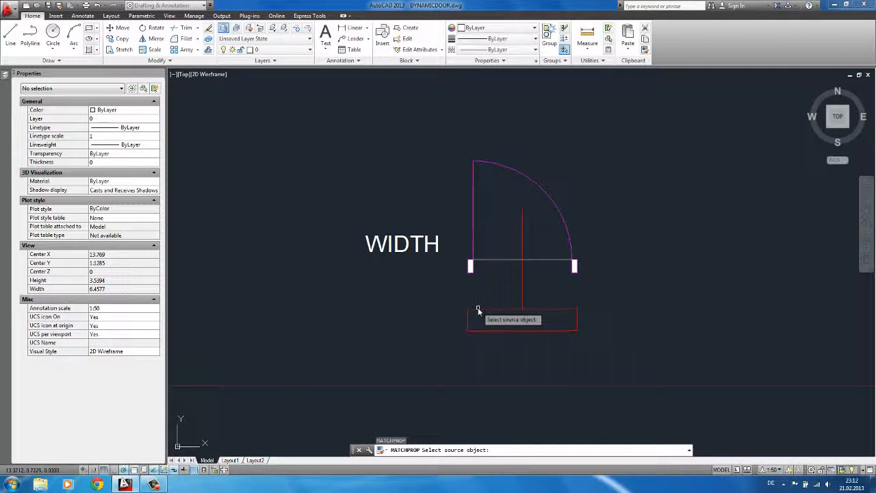
{"action": "left_click", "coordinate": [478, 308]}
{"action": "left_click", "coordinate": [432, 251]}
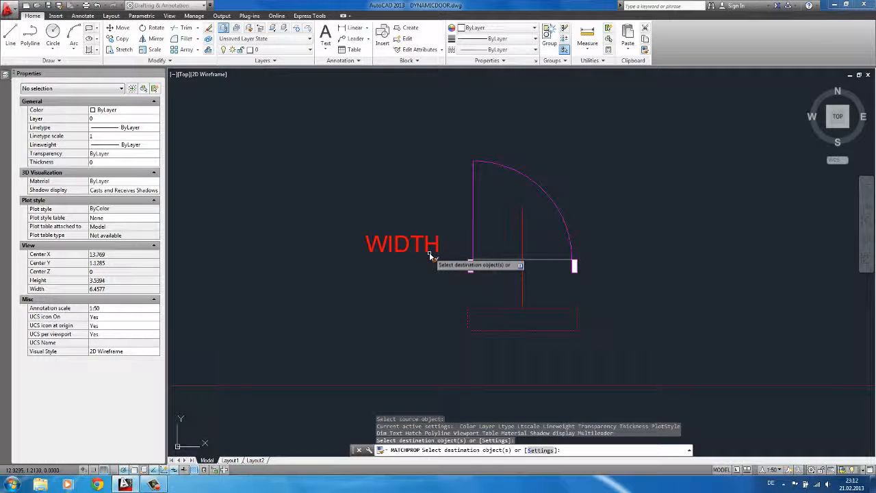
{"action": "key", "text": "Escape"}
Rotate the WIDTH attribute 90 degrees about a point on its baseline near the first letter so it reads vertically
{"action": "left_click", "coordinate": [426, 250]}
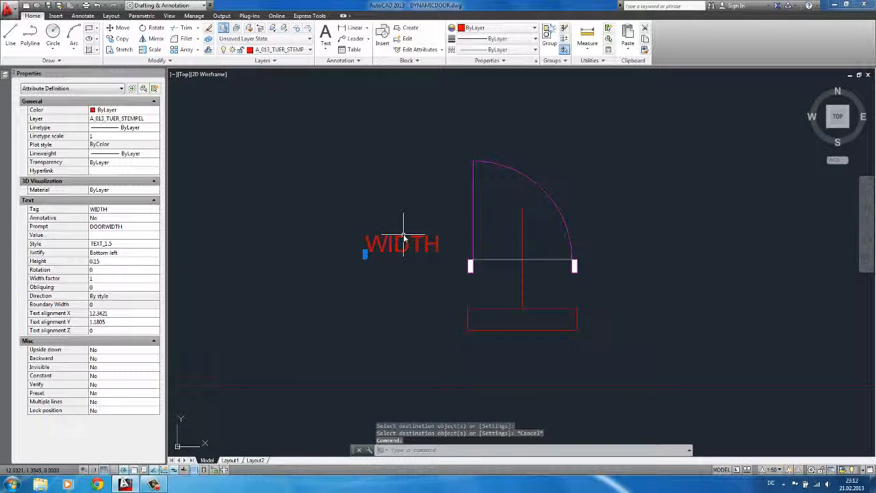
{"action": "type", "text": "R"}
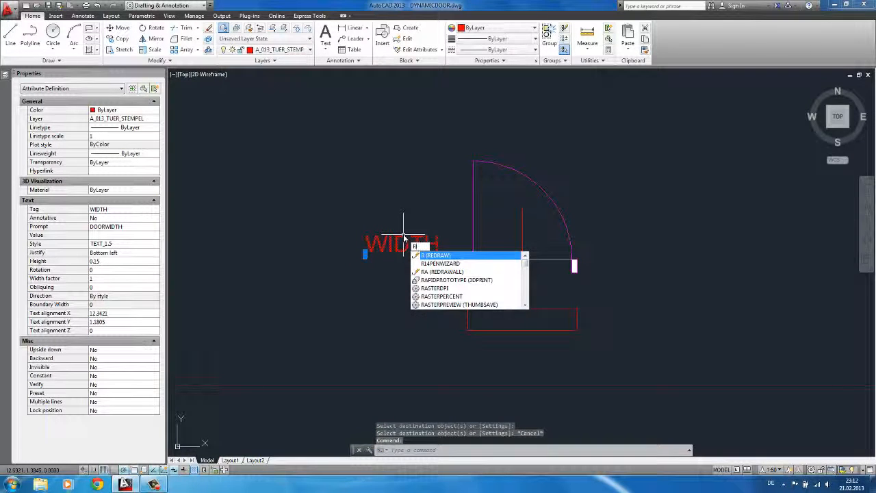
{"action": "type", "text": "O"}
{"action": "key", "text": "Return"}
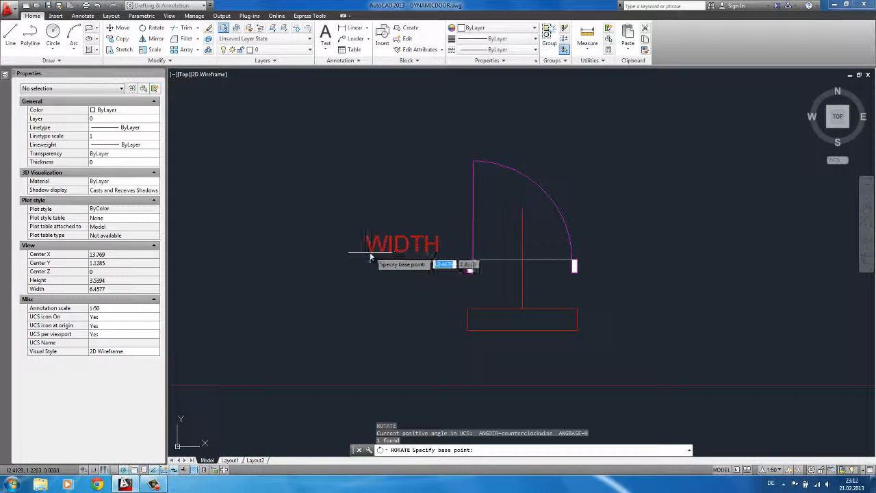
{"action": "left_click", "coordinate": [371, 259]}
{"action": "left_click", "coordinate": [372, 236]}
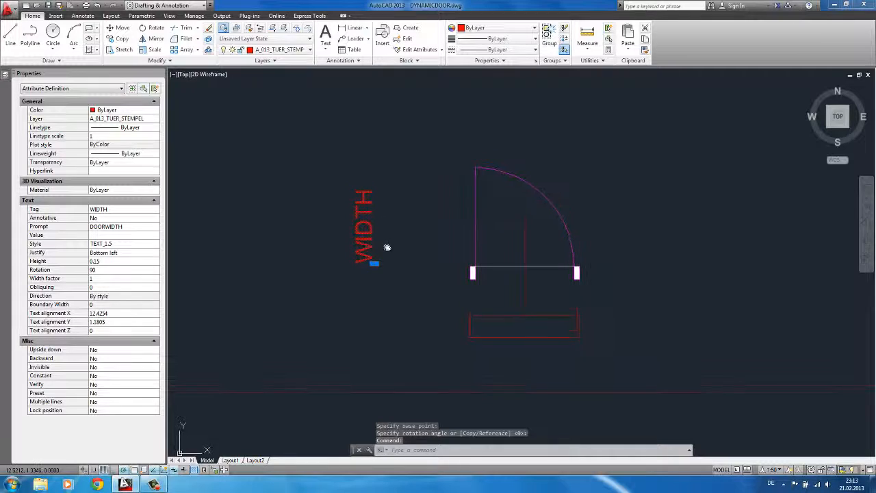
{"action": "middle_click_drag", "start_coordinate": [386, 241], "coordinate": [375, 245]}
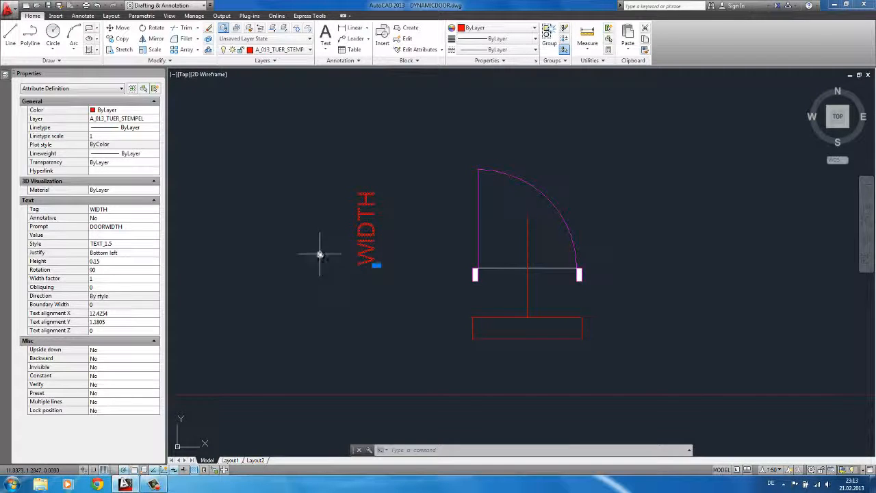
Set the WIDTH attribute's justification to Bottom right and move its insertion point, without object snap, beside the red vertical line just above the opening
{"action": "left_click", "coordinate": [136, 254]}
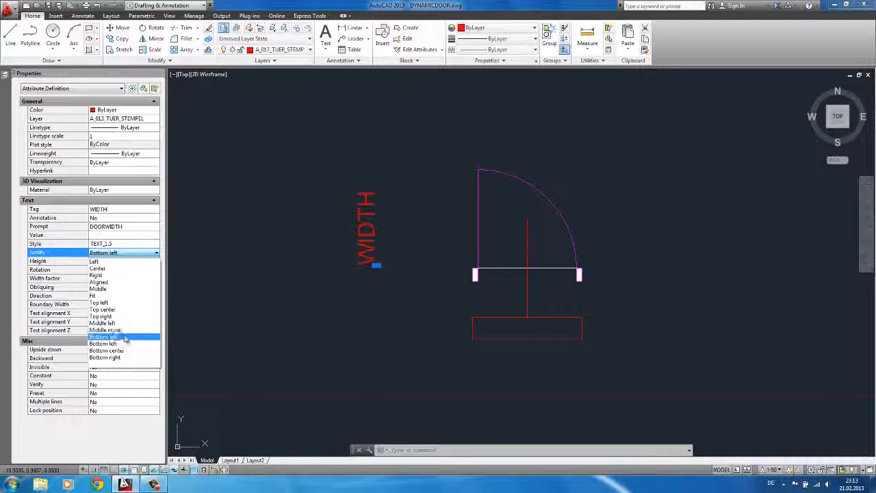
{"action": "left_click", "coordinate": [132, 356]}
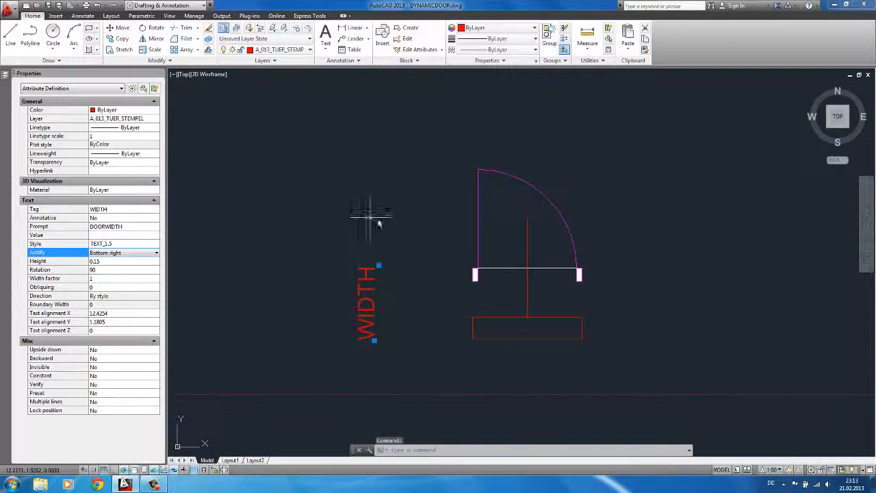
{"action": "left_click", "coordinate": [379, 266]}
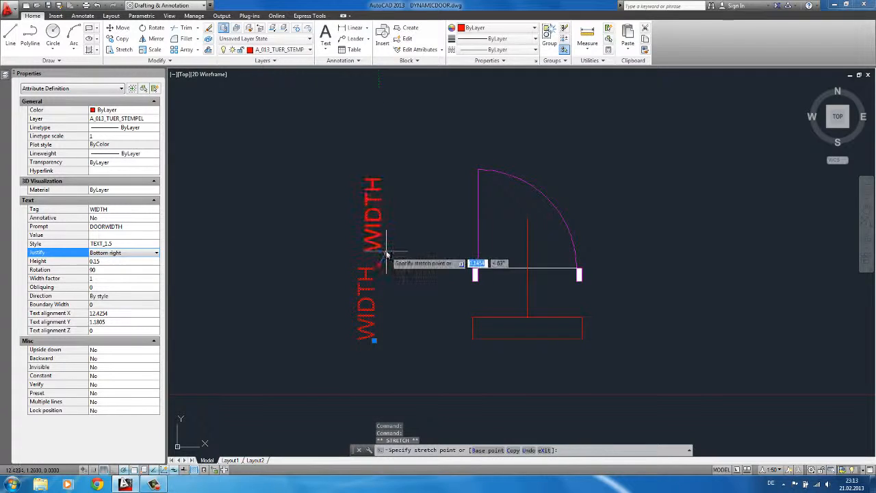
{"action": "scroll", "coordinate": [510, 269], "scroll_direction": "up", "scroll_amount": 2}
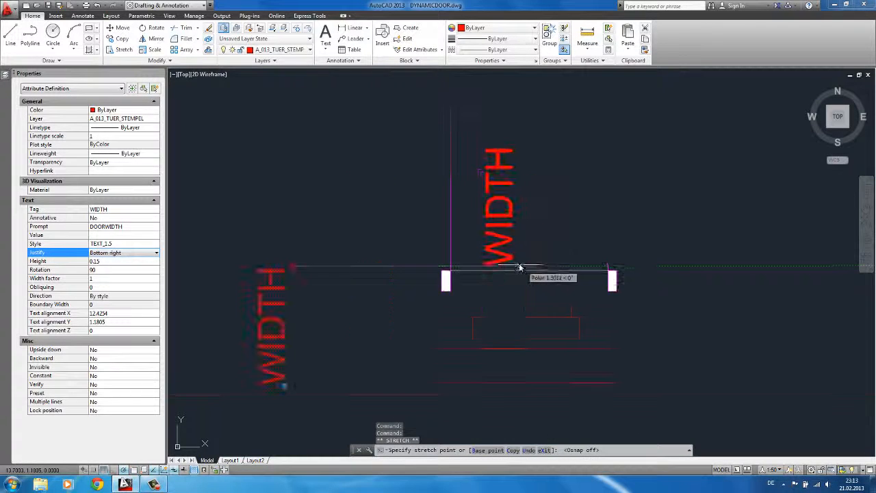
{"action": "key", "text": "F3"}
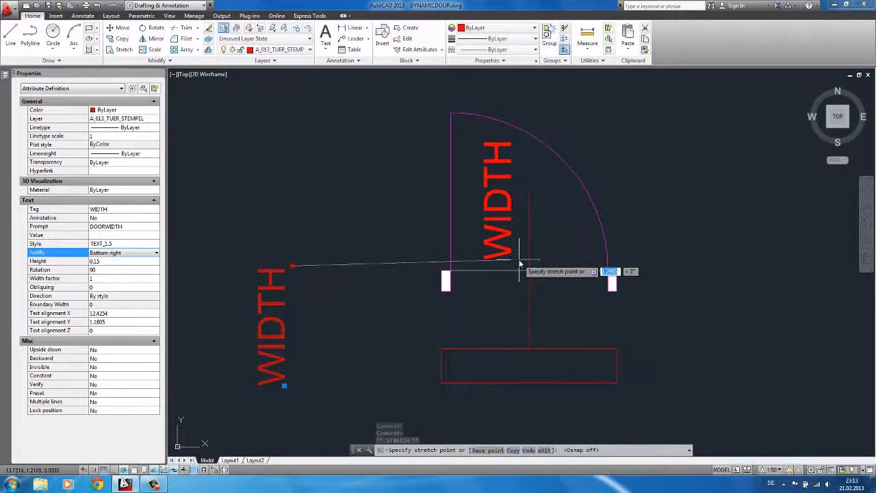
{"action": "scroll", "coordinate": [518, 262], "scroll_direction": "up", "scroll_amount": 2}
{"action": "left_click", "coordinate": [516, 258]}
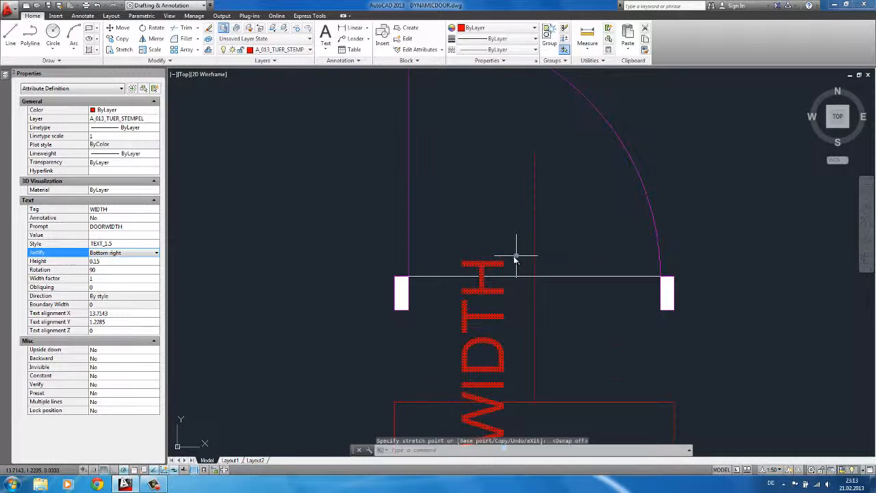
{"action": "scroll", "coordinate": [514, 258], "scroll_direction": "down", "scroll_amount": 4}
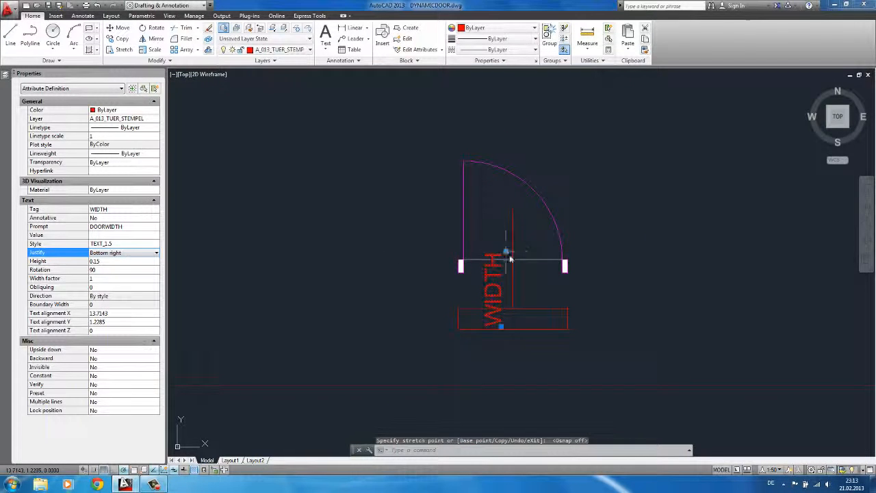
Move the WIDTH attribute straight up by about 0.7 units so it sits above the opening, between the door leaf and the red line
{"action": "type", "text": "n#"}
{"action": "key", "text": "Return"}
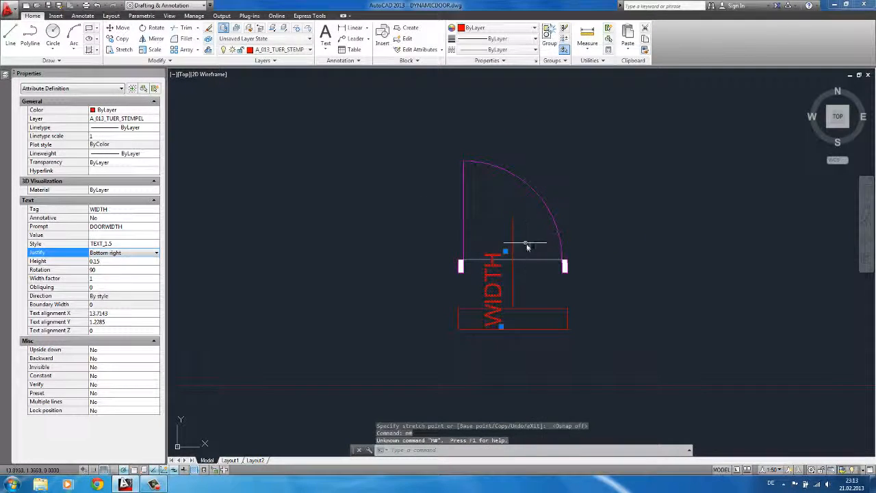
{"action": "left_click", "coordinate": [529, 233]}
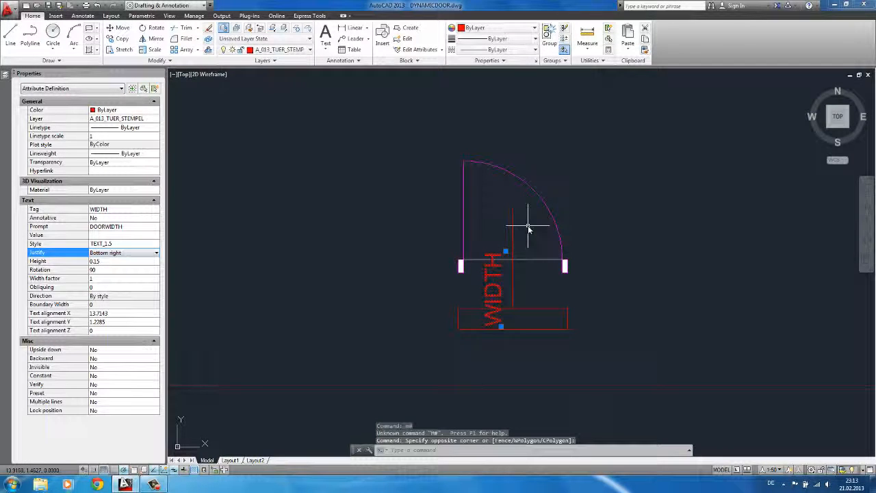
{"action": "type", "text": "m"}
{"action": "key", "text": "Return"}
{"action": "left_click", "coordinate": [529, 237]}
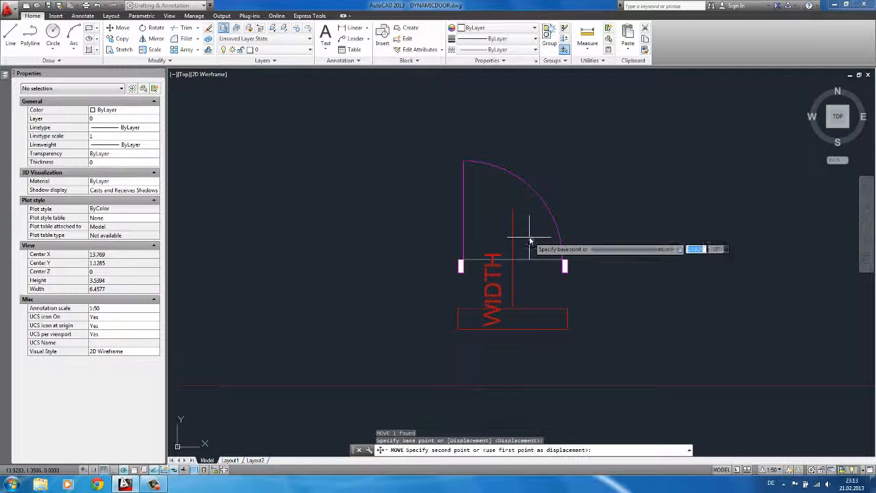
{"action": "left_click", "coordinate": [532, 170]}
{"action": "left_click", "coordinate": [495, 199]}
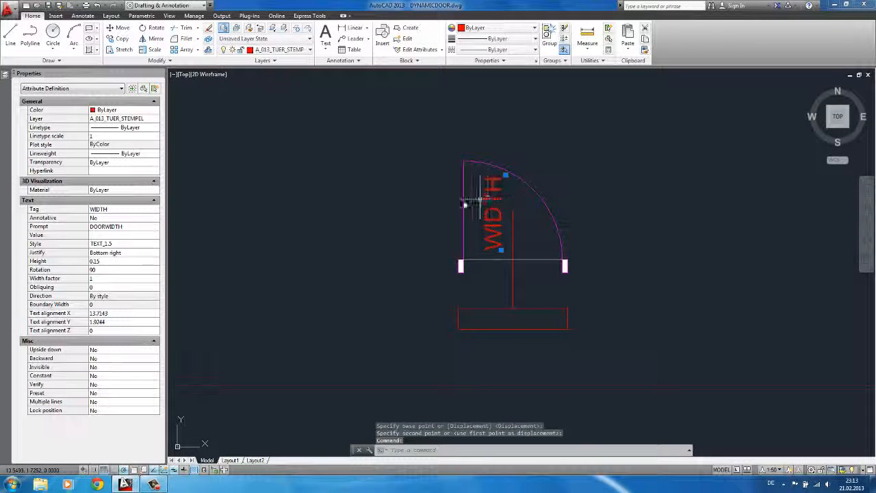
Copy the WIDTH attribute horizontally about 0.32 units to the other side of the red leader line
{"action": "middle_click_drag", "start_coordinate": [436, 200], "coordinate": [418, 200]}
{"action": "type", "text": "co"}
{"action": "key", "text": "Return"}
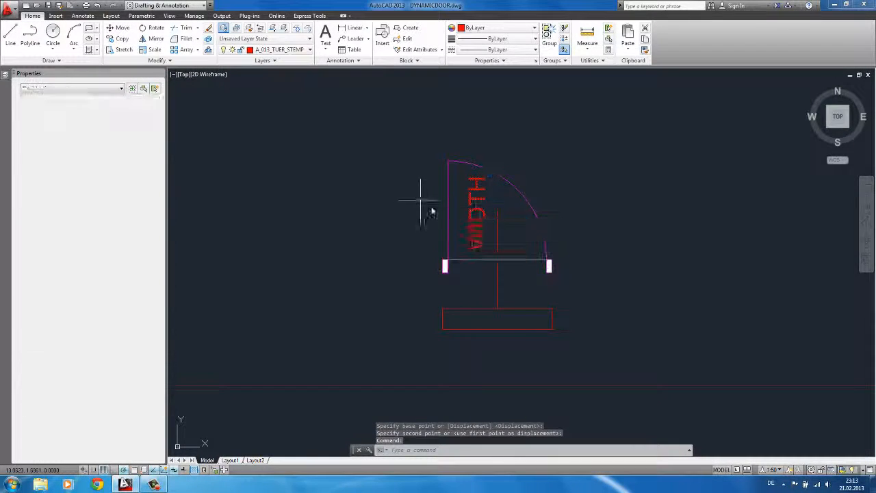
{"action": "left_click", "coordinate": [504, 232]}
{"action": "scroll", "coordinate": [503, 231], "scroll_direction": "up", "scroll_amount": 2}
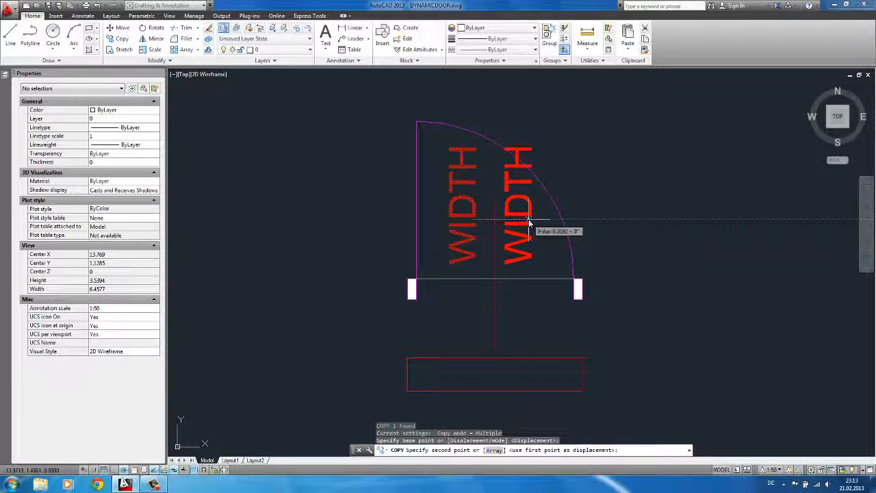
{"action": "left_click", "coordinate": [529, 221]}
{"action": "key", "text": "Escape"}
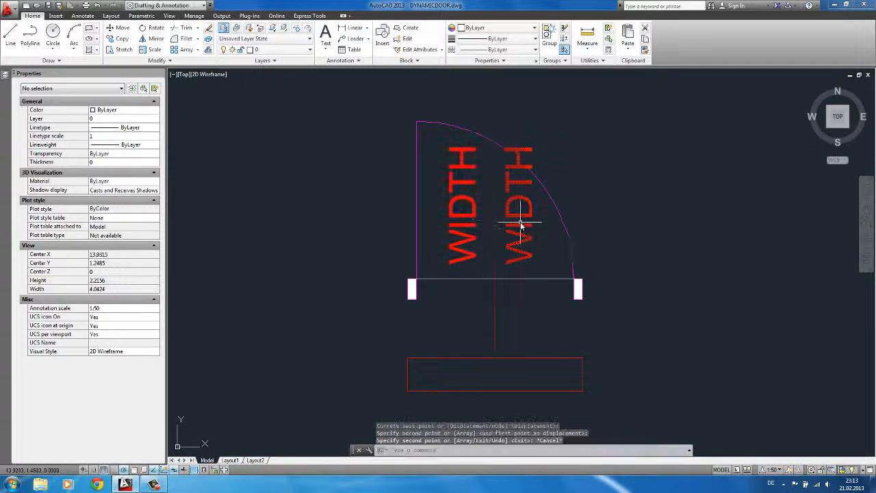
Change the copied attribute's tag to HEIGHT and its prompt to DOORHEIGHT
{"action": "left_click", "coordinate": [520, 224]}
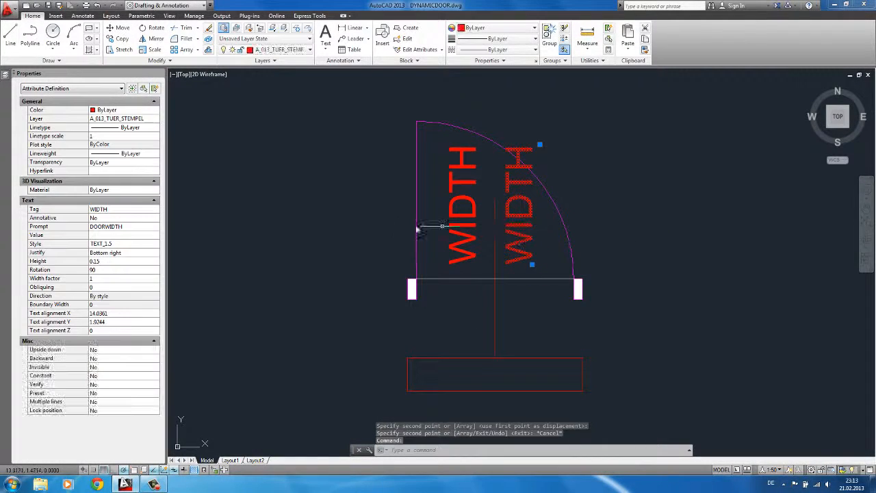
{"action": "left_click", "coordinate": [114, 209]}
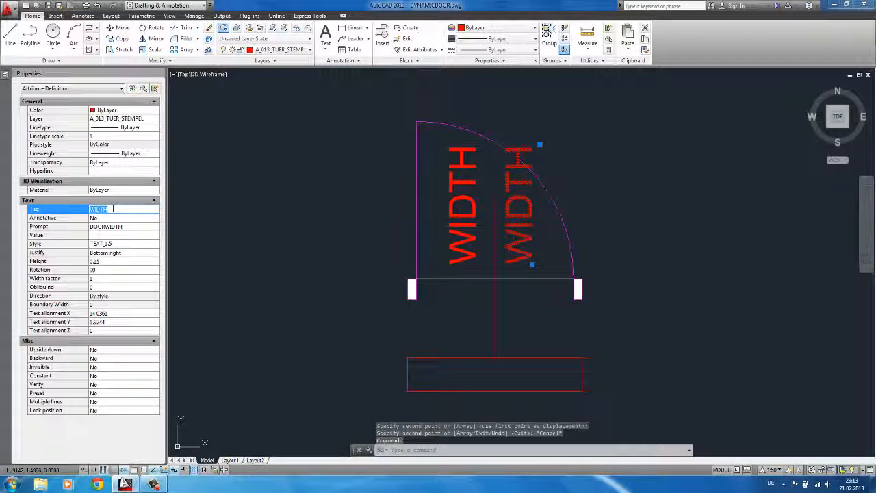
{"action": "type", "text": "HEIGHT"}
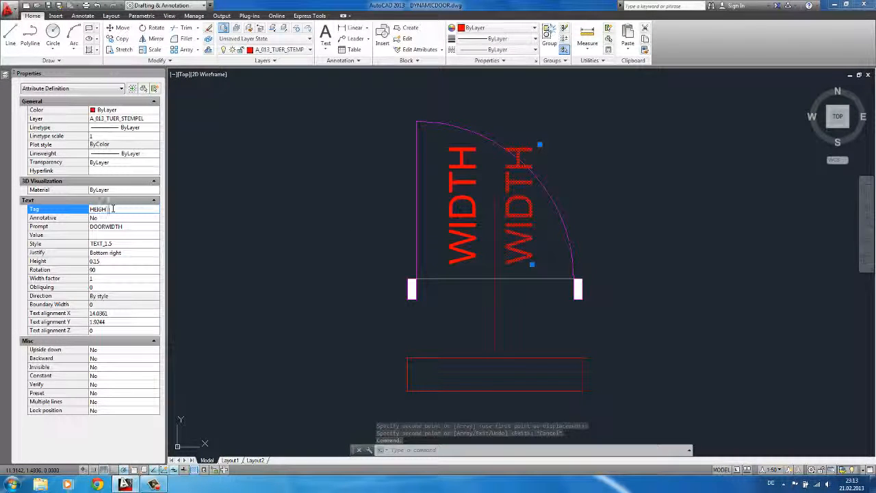
{"action": "left_click", "coordinate": [128, 227]}
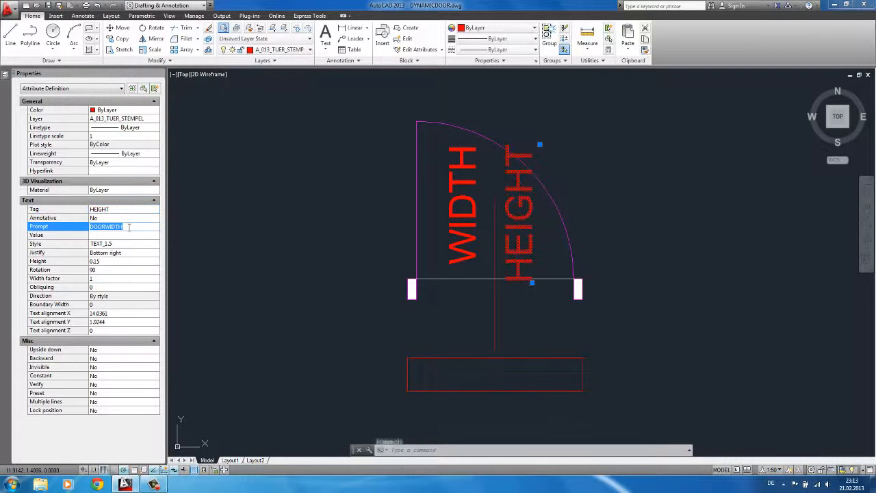
{"action": "type", "text": "DOOR"}
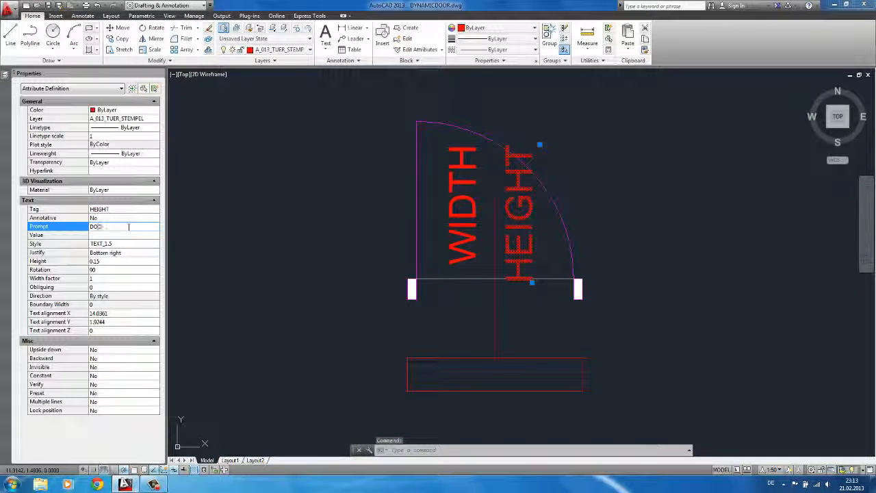
{"action": "type", "text": "HEIGHT"}
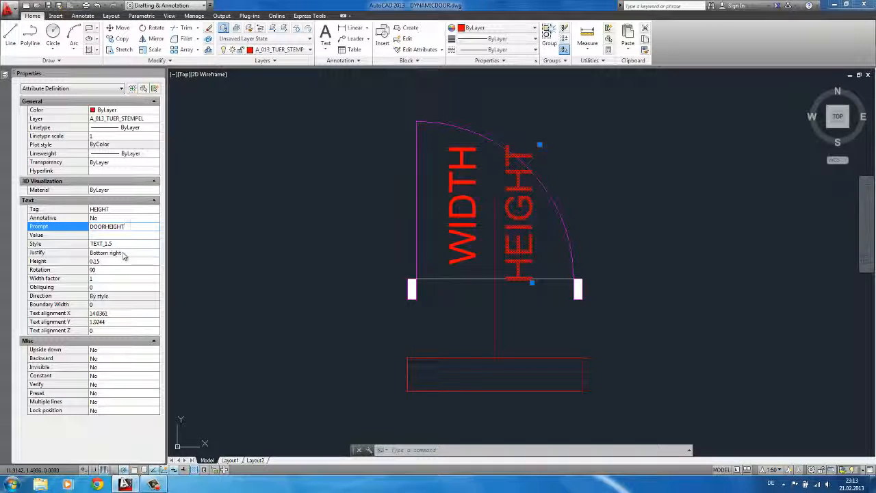
Set the HEIGHT attribute's justification to Top right and move it left by about 0.21 units, close beside the red leader line
{"action": "left_click", "coordinate": [124, 254]}
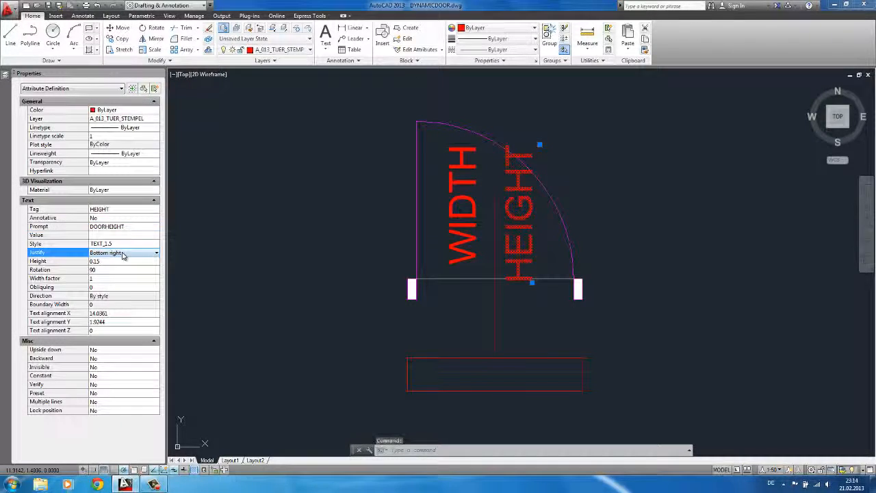
{"action": "left_click", "coordinate": [123, 254]}
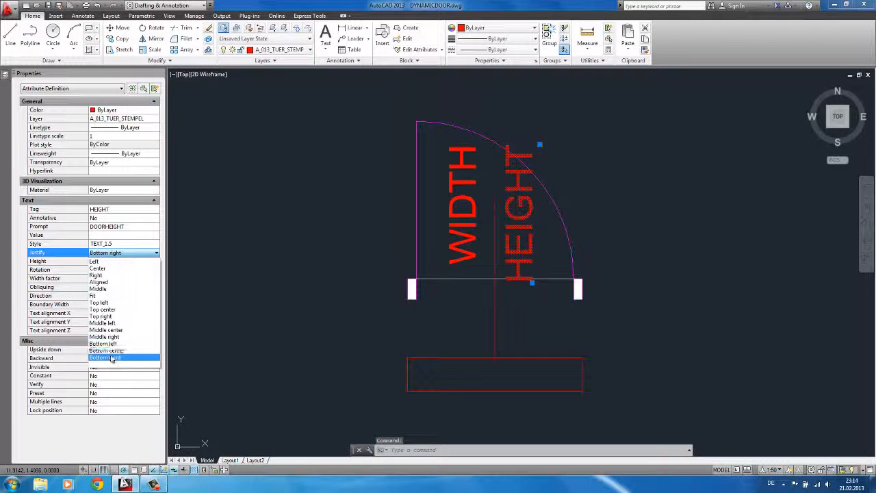
{"action": "left_click", "coordinate": [106, 317]}
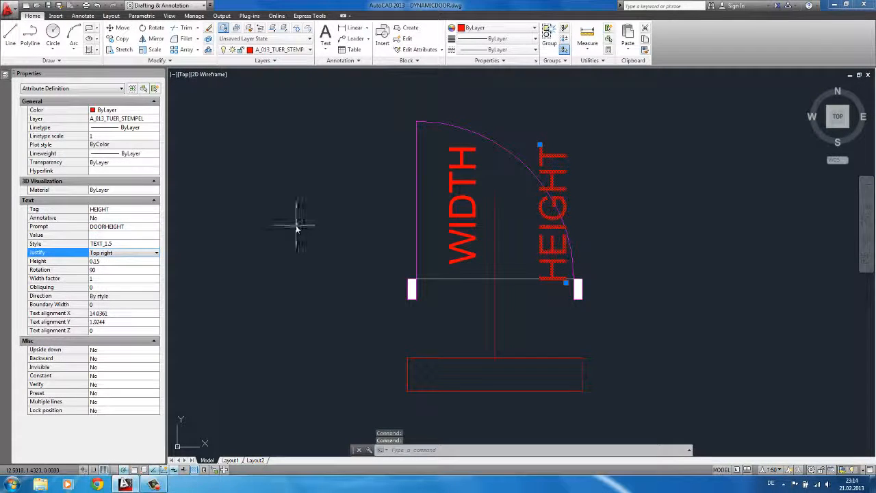
{"action": "type", "text": "m"}
{"action": "key", "text": "Return"}
{"action": "left_click", "coordinate": [561, 121]}
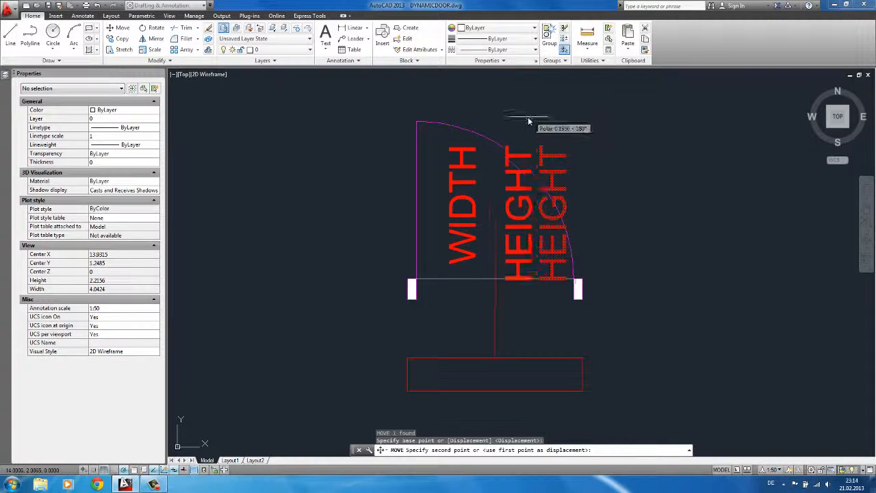
{"action": "left_click", "coordinate": [524, 121]}
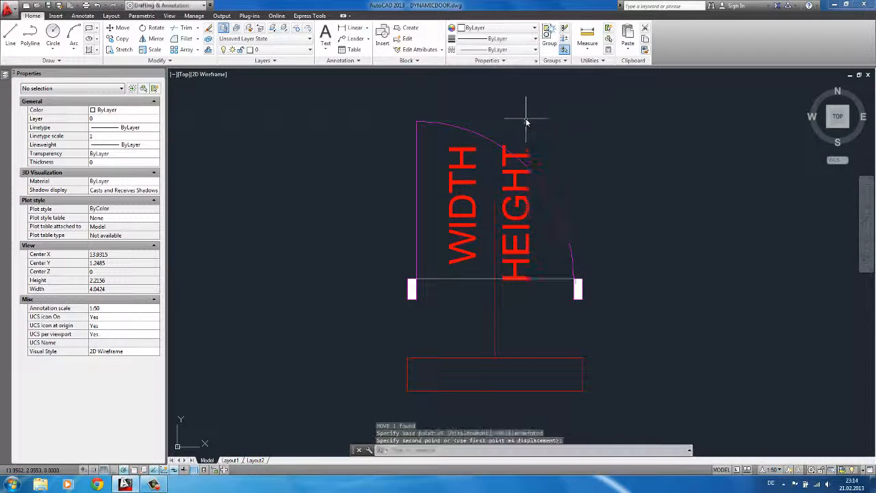
Move the WIDTH attribute slightly right so it sits closer to the red leader line
{"action": "left_click", "coordinate": [469, 147]}
{"action": "type", "text": "m"}
{"action": "key", "text": "Return"}
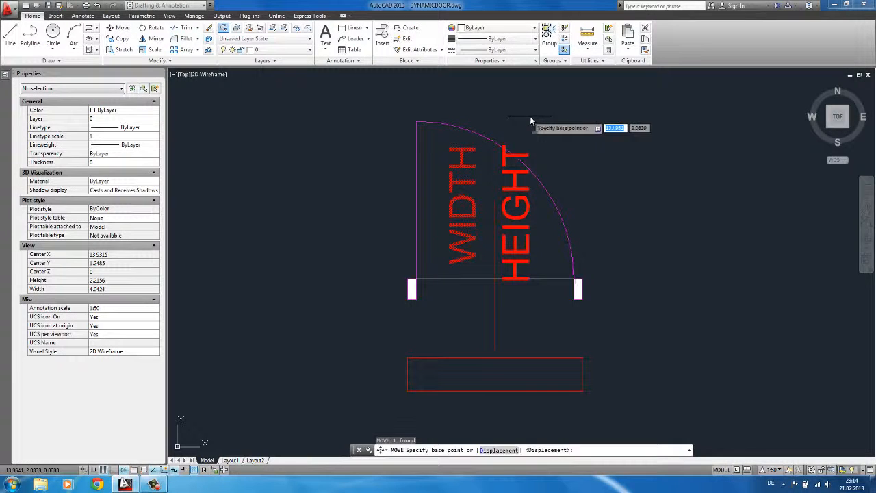
{"action": "left_click", "coordinate": [531, 121]}
{"action": "left_click", "coordinate": [545, 121]}
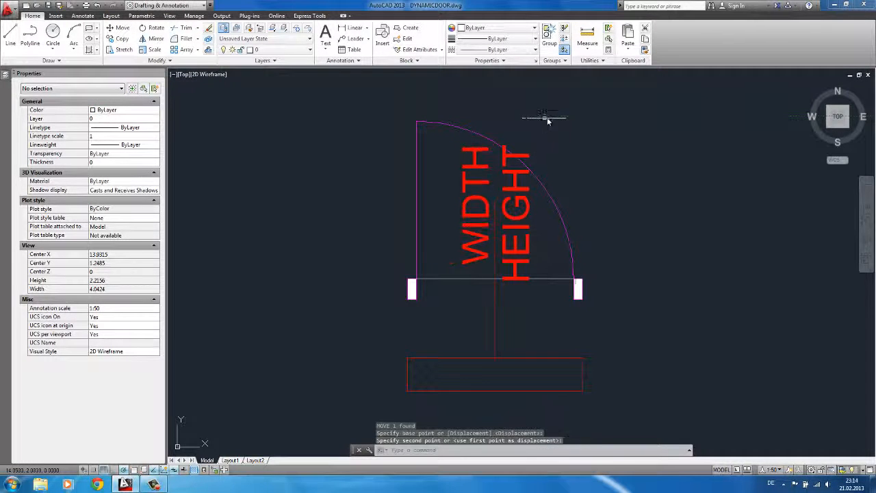
{"action": "key", "text": "Escape"}
{"action": "scroll", "coordinate": [563, 115], "scroll_direction": "down", "scroll_amount": 3}
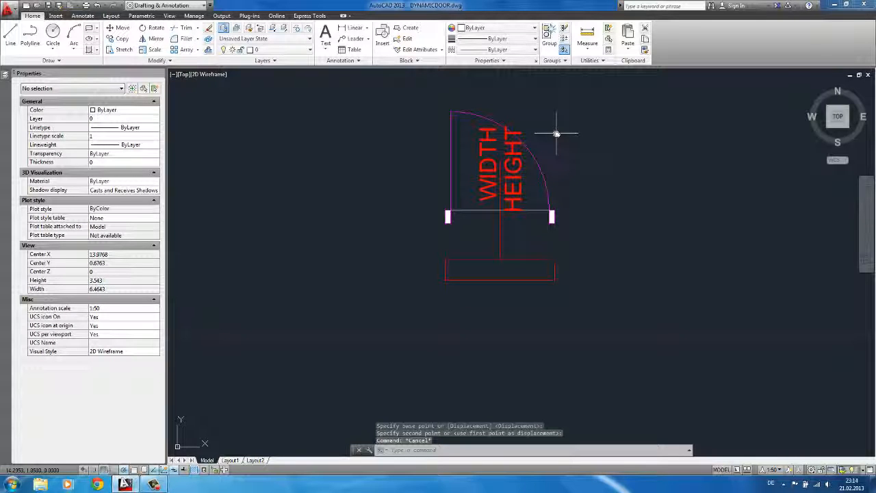
Copy the HEIGHT attribute into the empty area below and left of the stamp box, keeping only one of the placed copies
{"action": "scroll", "coordinate": [527, 197], "scroll_direction": "up", "scroll_amount": 2}
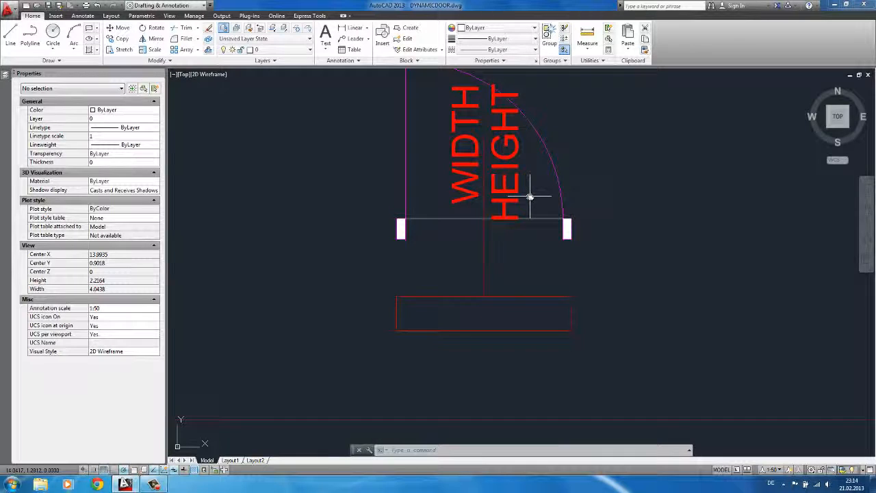
{"action": "left_click", "coordinate": [529, 198]}
{"action": "left_click", "coordinate": [513, 182]}
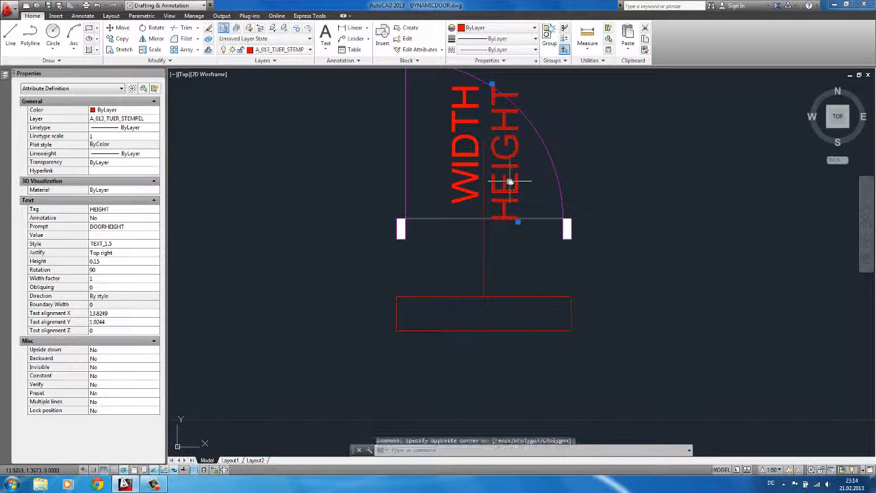
{"action": "type", "text": "ca"}
{"action": "key", "text": "Return"}
{"action": "left_click", "coordinate": [512, 187]}
{"action": "scroll", "coordinate": [512, 166], "scroll_direction": "down", "scroll_amount": 2}
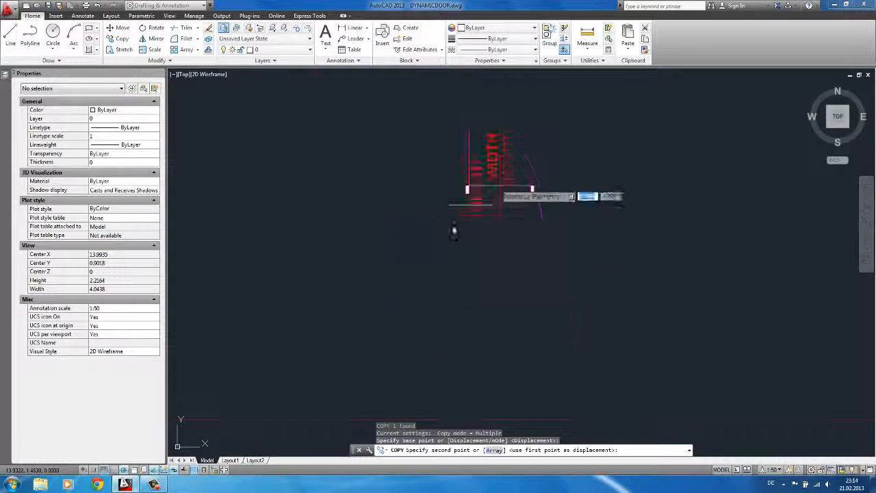
{"action": "left_click", "coordinate": [409, 272]}
{"action": "scroll", "coordinate": [419, 267], "scroll_direction": "up", "scroll_amount": 2}
{"action": "key", "text": "Escape"}
{"action": "left_click", "coordinate": [417, 259]}
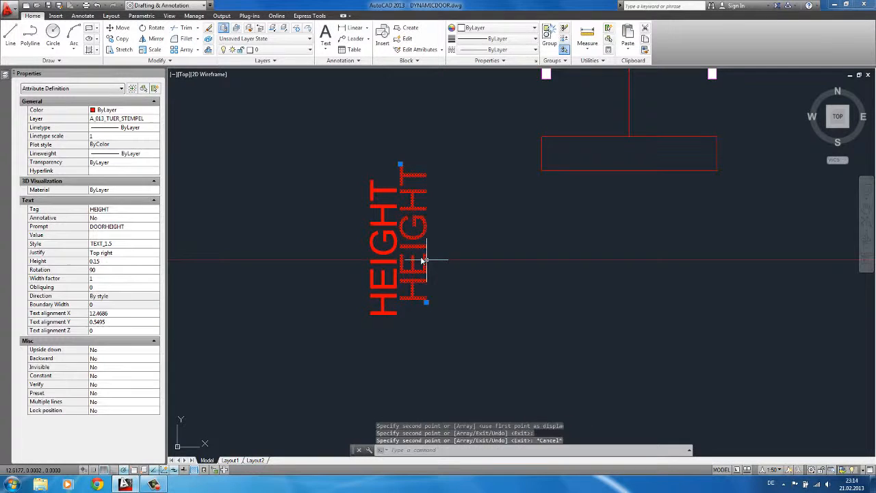
{"action": "key", "text": "Delete"}
Rotate the copied HEIGHT attribute to 270 degrees about a point beside it so it reads horizontally
{"action": "left_click", "coordinate": [373, 224]}
{"action": "left_click", "coordinate": [374, 226]}
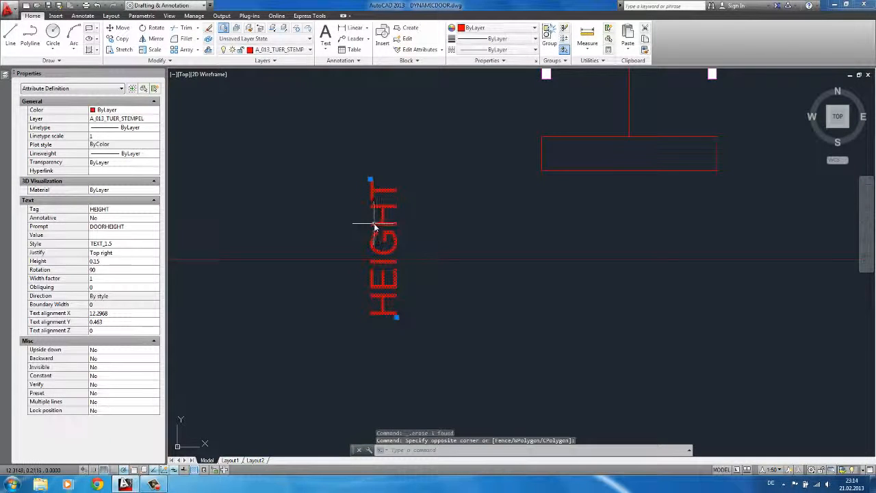
{"action": "type", "text": "ro"}
{"action": "key", "text": "Return"}
{"action": "left_click", "coordinate": [438, 240]}
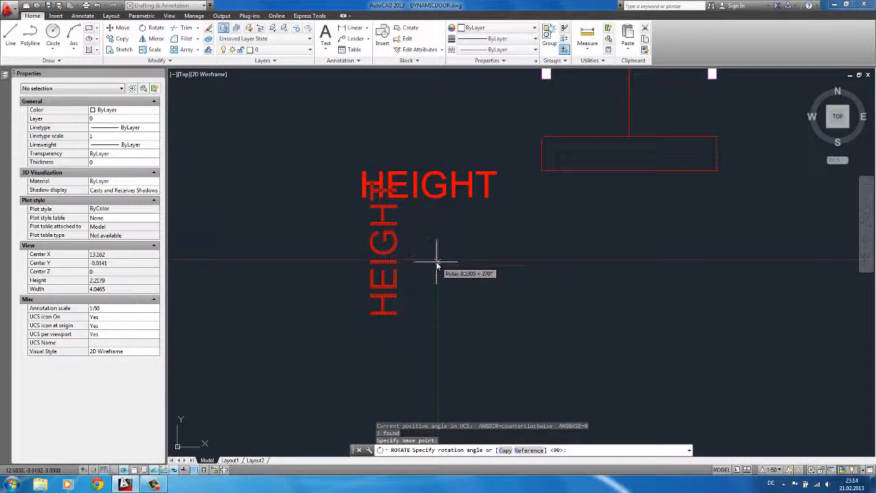
{"action": "left_click", "coordinate": [437, 261]}
Change the horizontal attribute's tag to DN and its prompt to DOORNUMBER
{"action": "left_click", "coordinate": [439, 195]}
{"action": "middle_click_drag", "start_coordinate": [432, 198], "coordinate": [437, 233]}
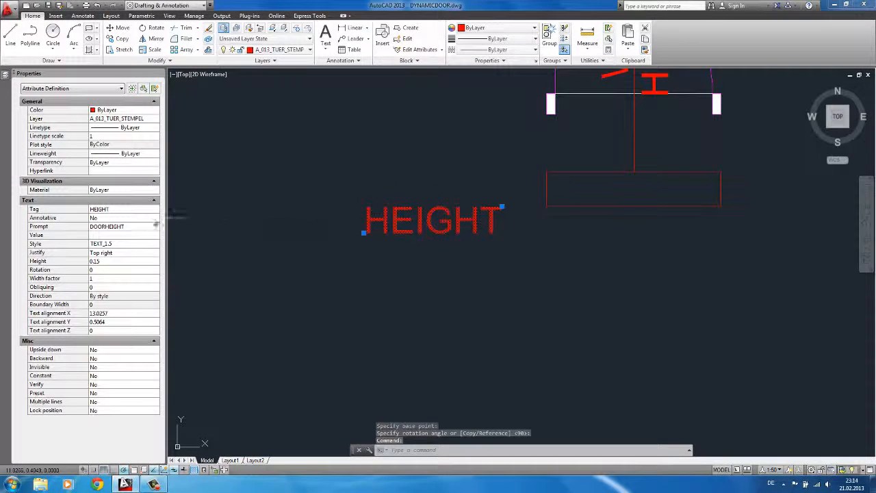
{"action": "left_click", "coordinate": [120, 208]}
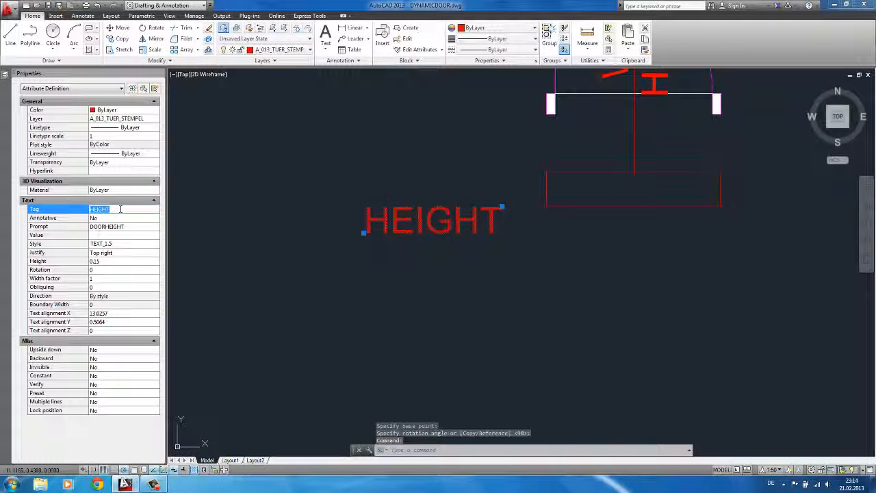
{"action": "type", "text": "DN"}
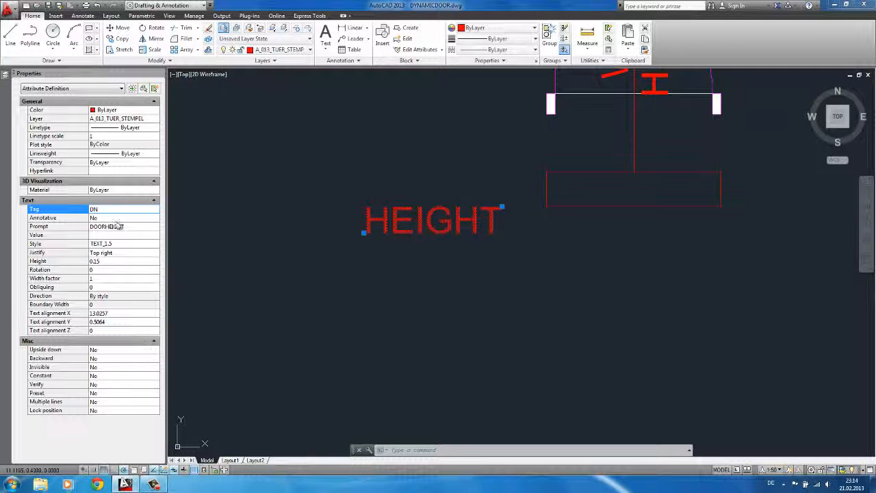
{"action": "left_click", "coordinate": [121, 227]}
{"action": "left_click_drag", "start_coordinate": [123, 226], "coordinate": [82, 230]}
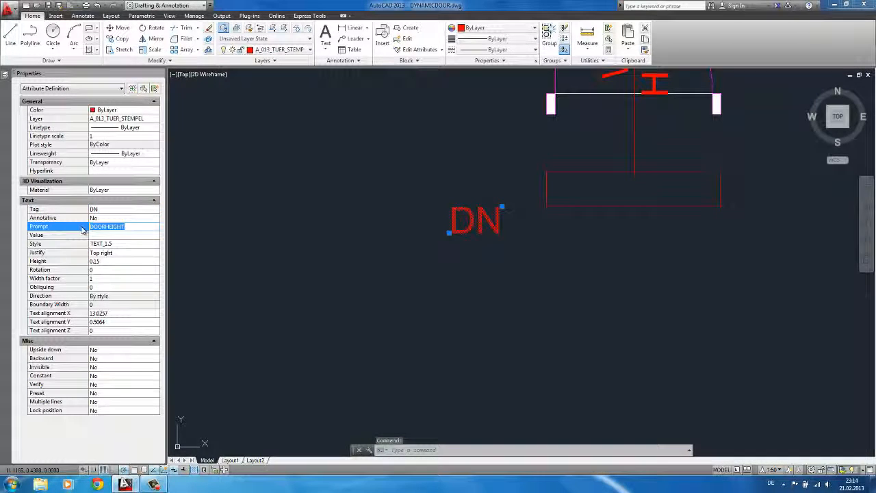
{"action": "type", "text": "DNO"}
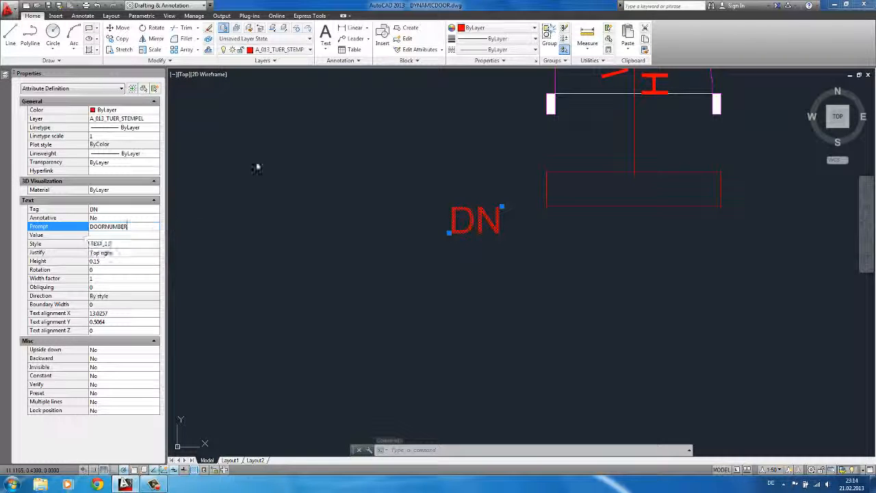
{"action": "left_click", "coordinate": [333, 180]}
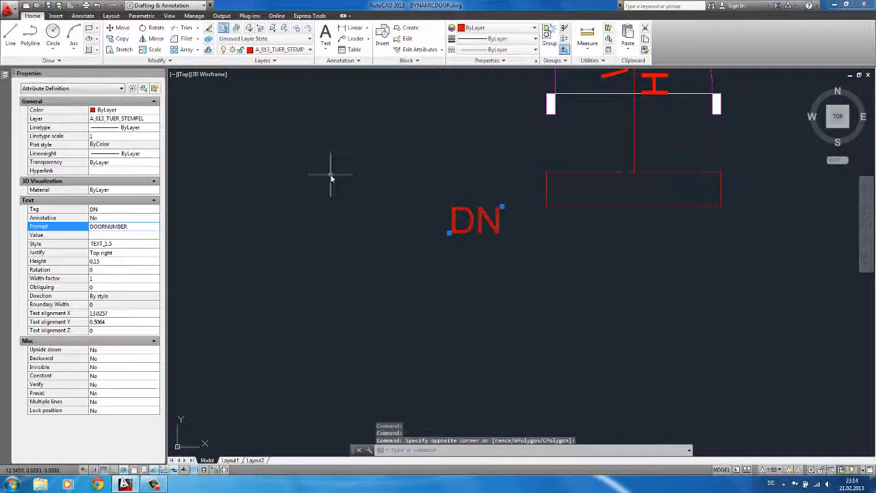
{"action": "key", "text": "Escape"}
Set the DN attribute's justification to Bottom left and move its insertion point just inside the stamp box's lower-left corner
{"action": "left_click", "coordinate": [463, 223]}
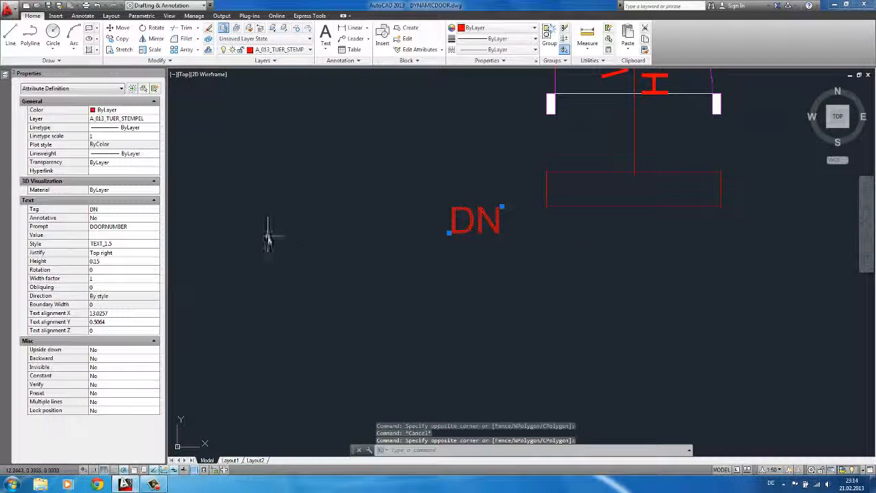
{"action": "left_click", "coordinate": [128, 254]}
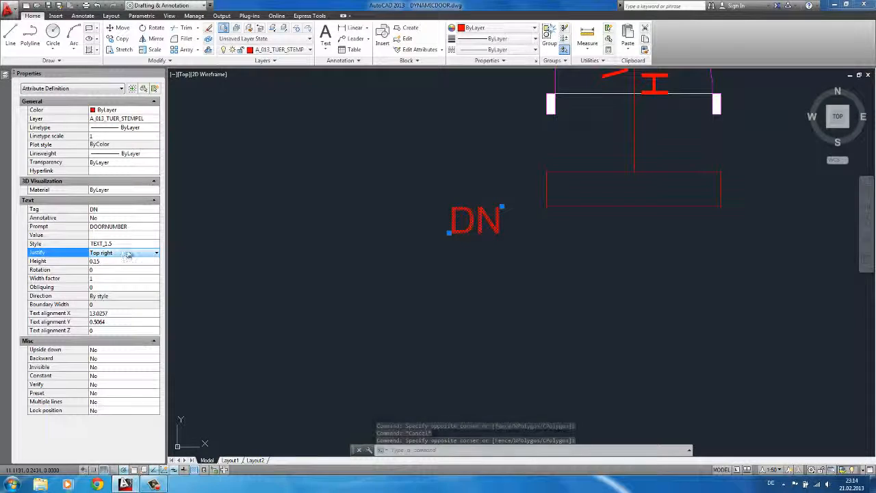
{"action": "left_click", "coordinate": [129, 254]}
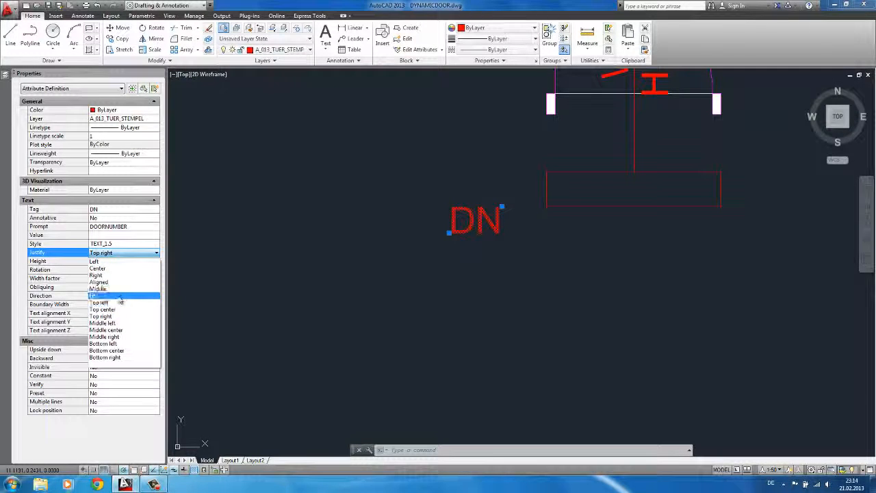
{"action": "left_click", "coordinate": [109, 343]}
{"action": "middle_click_drag", "start_coordinate": [500, 203], "coordinate": [400, 222]}
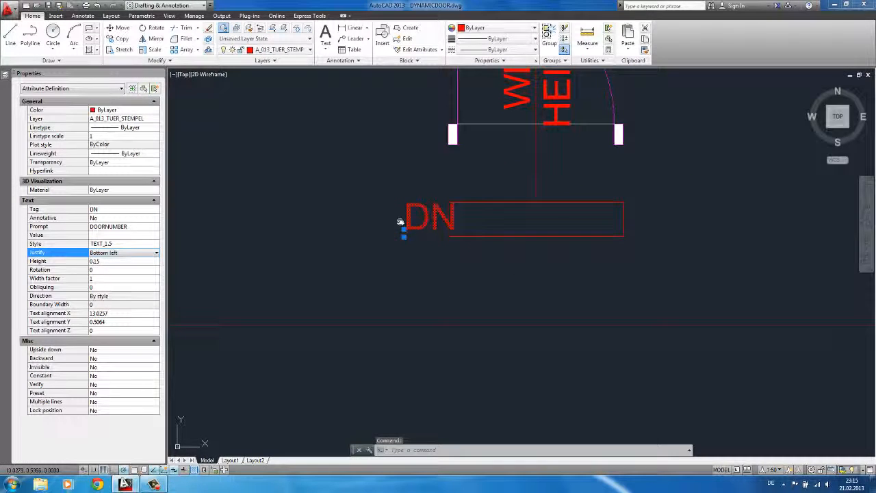
{"action": "left_click", "coordinate": [403, 230]}
{"action": "scroll", "coordinate": [450, 239], "scroll_direction": "up", "scroll_amount": 5}
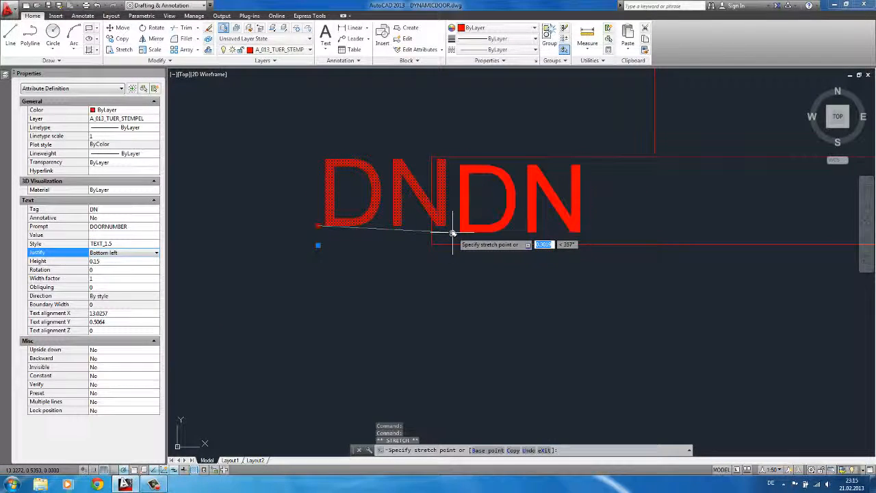
{"action": "left_click", "coordinate": [452, 234]}
{"action": "scroll", "coordinate": [453, 234], "scroll_direction": "up", "scroll_amount": 4}
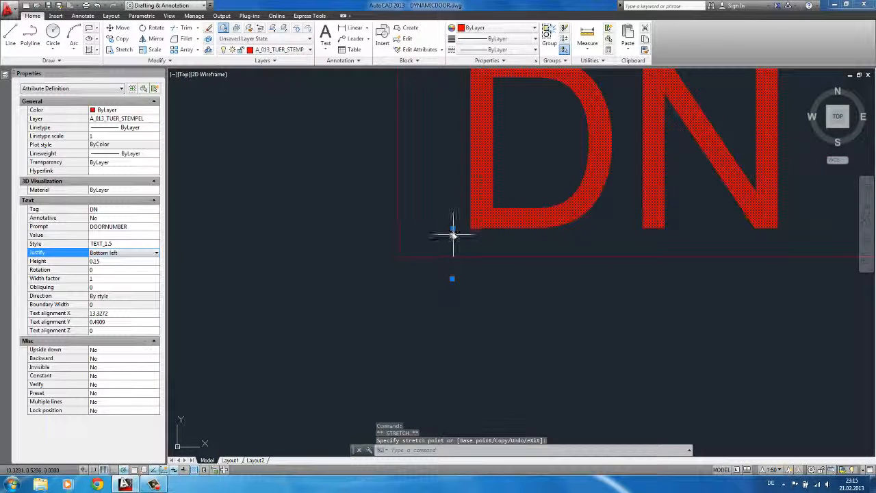
{"action": "scroll", "coordinate": [454, 235], "scroll_direction": "down", "scroll_amount": 8}
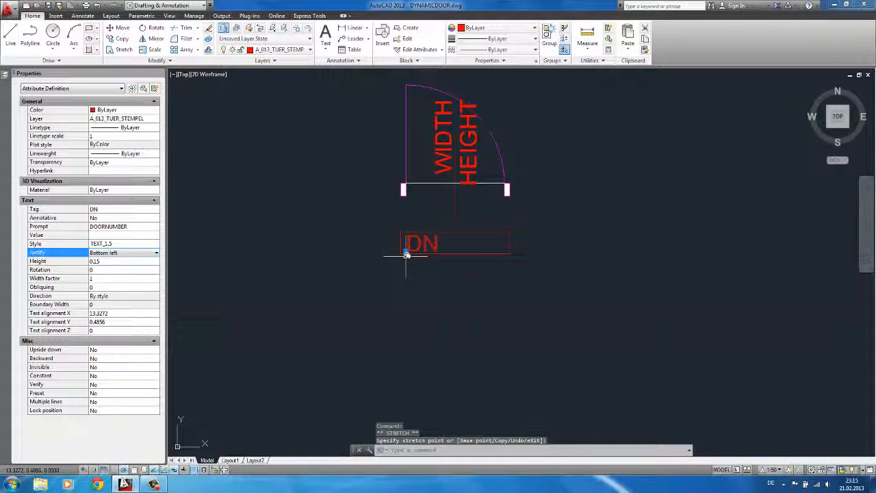
{"action": "left_click", "coordinate": [407, 254]}
{"action": "key", "text": "Escape"}
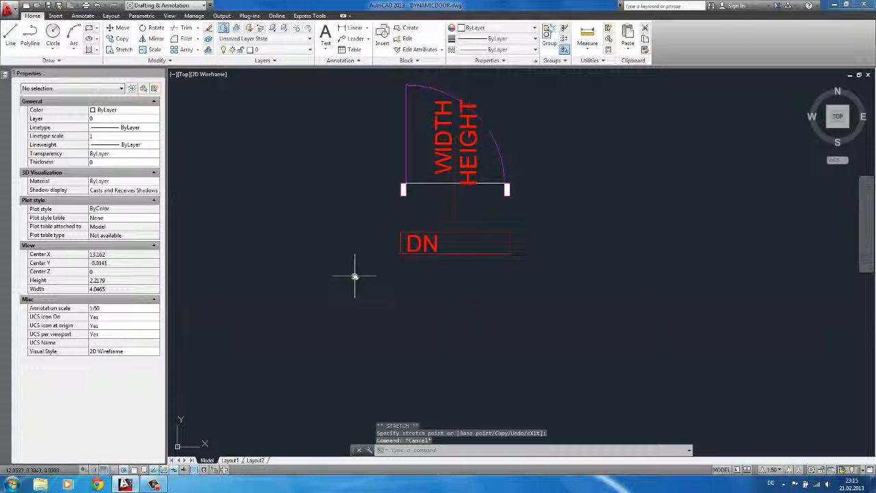
{"action": "scroll", "coordinate": [468, 231], "scroll_direction": "down", "scroll_amount": 5}
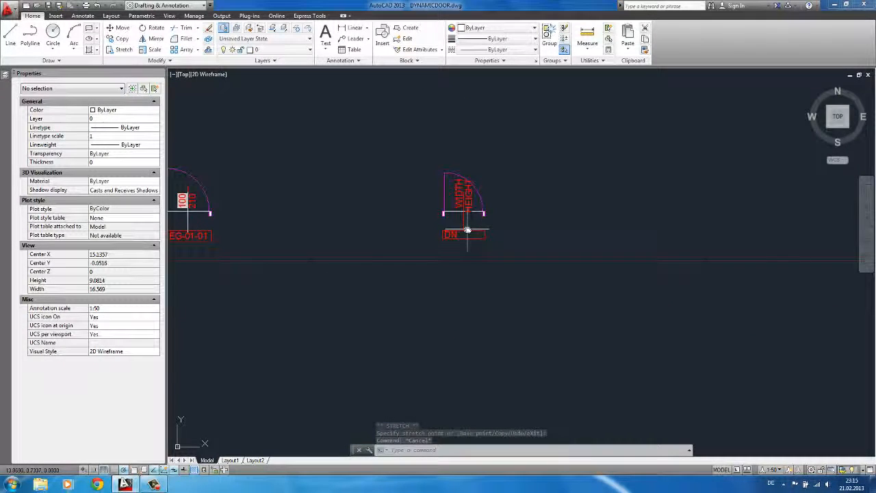
{"action": "scroll", "coordinate": [467, 230], "scroll_direction": "up", "scroll_amount": 5}
{"action": "scroll", "coordinate": [458, 255], "scroll_direction": "up", "scroll_amount": 5}
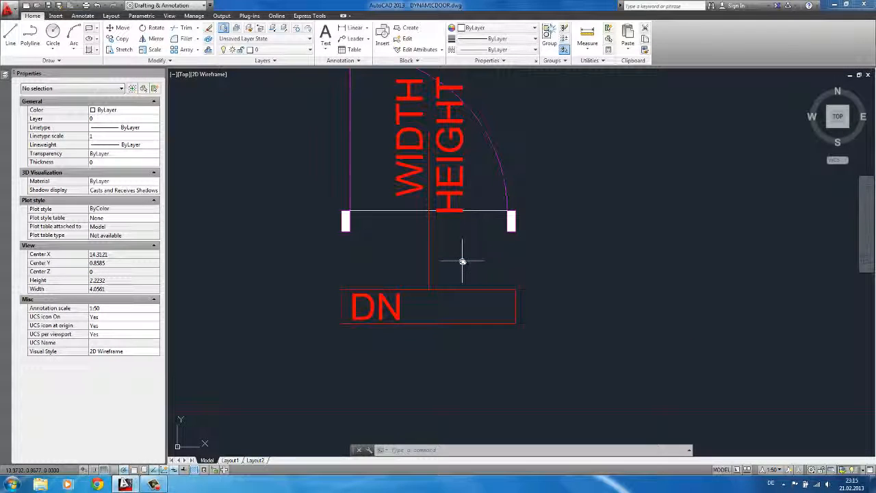
Start a new block definition named DOORTAG005
{"action": "type", "text": "block"}
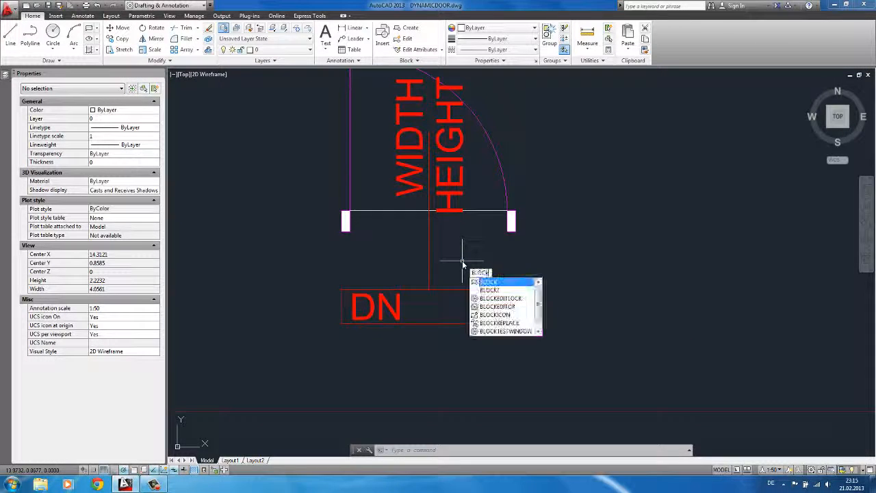
{"action": "key", "text": "Return"}
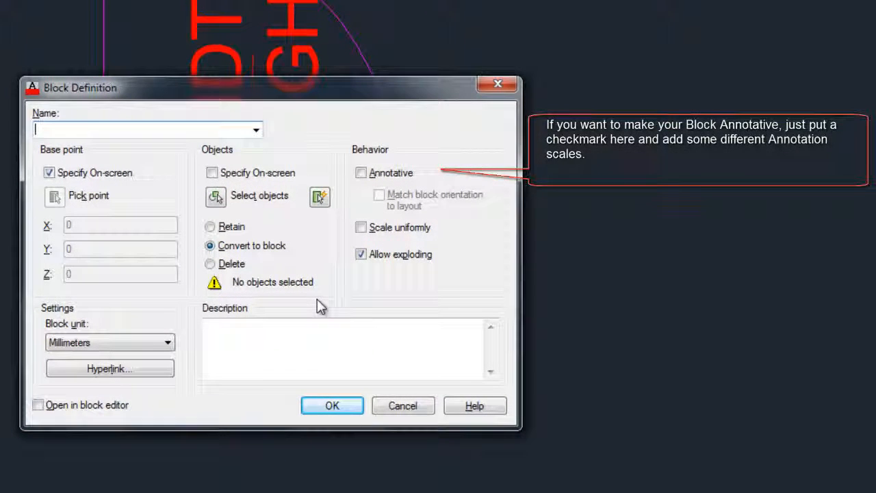
{"action": "type", "text": "DOORTA"}
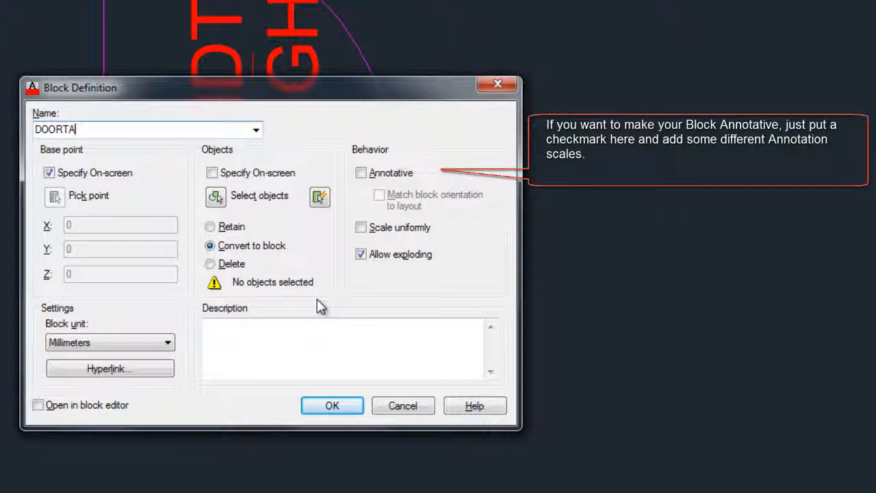
{"action": "type", "text": "G005"}
{"action": "left_click", "coordinate": [332, 405]}
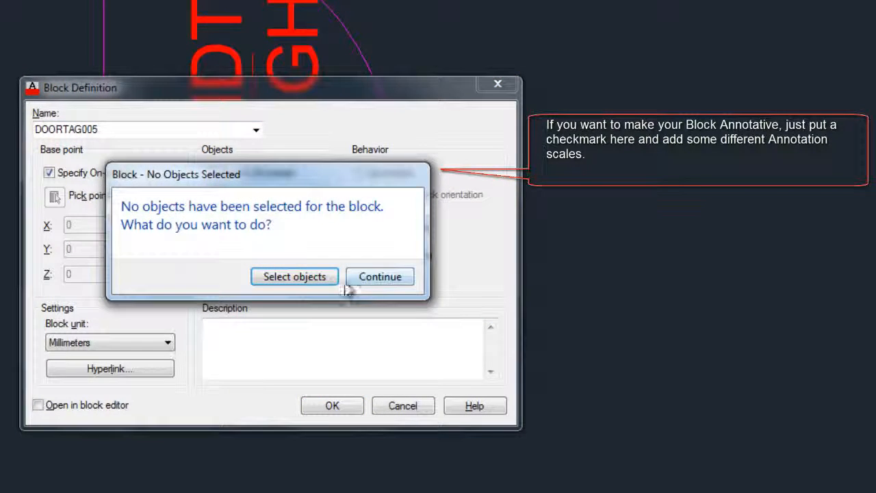
Select the leader line, stamp box and the WIDTH, HEIGHT and DN attributes as the block's objects, leaving out the door itself
{"action": "left_click", "coordinate": [311, 277]}
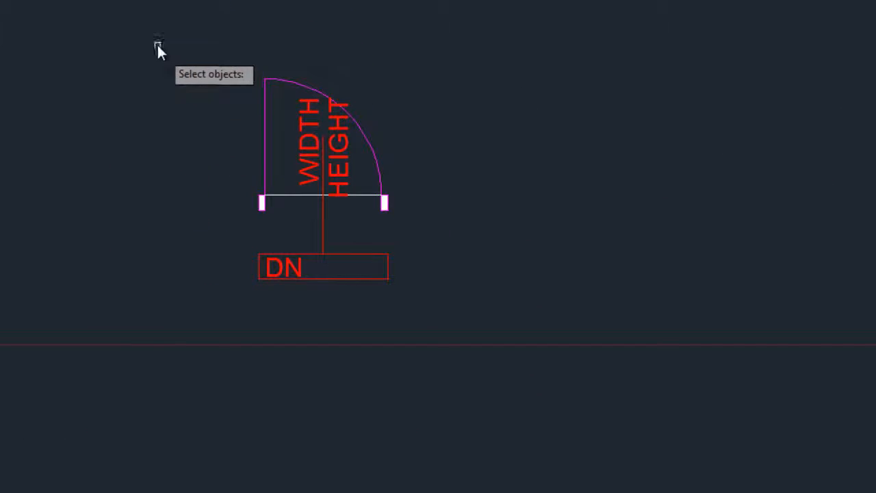
{"action": "left_click", "coordinate": [159, 51]}
{"action": "left_click", "coordinate": [468, 312]}
{"action": "scroll", "coordinate": [481, 231], "scroll_direction": "up", "scroll_amount": 4}
{"action": "left_click", "coordinate": [480, 214], "text": "shift"}
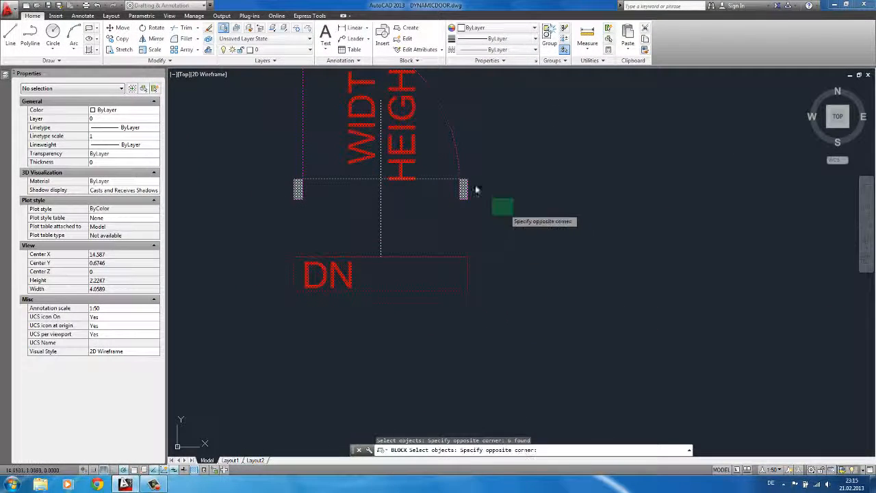
{"action": "left_click", "coordinate": [433, 179], "text": "shift"}
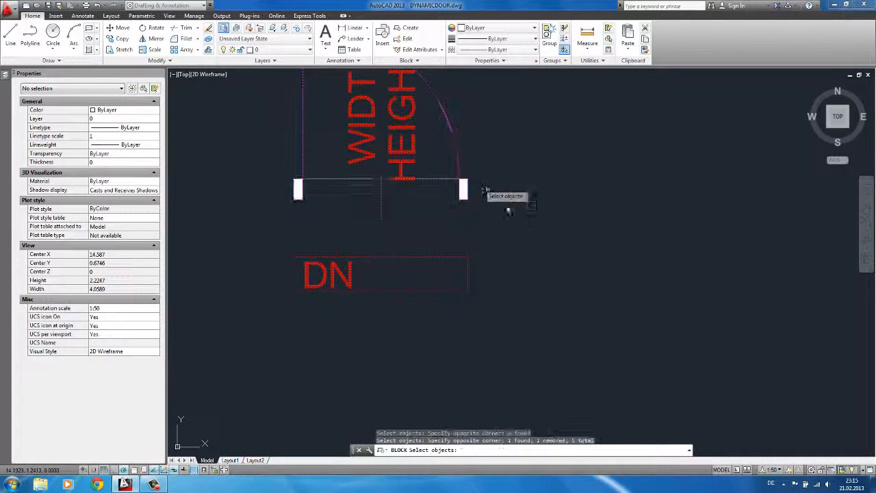
{"action": "scroll", "coordinate": [507, 210], "scroll_direction": "down", "scroll_amount": 2}
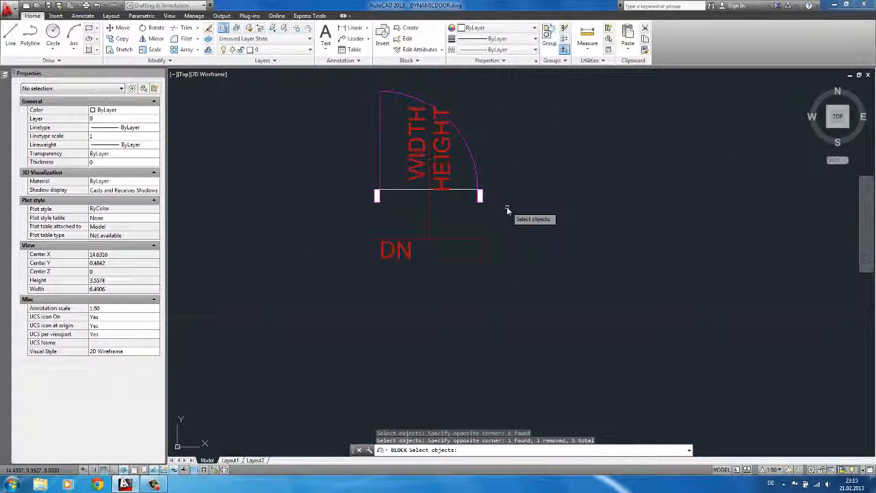
{"action": "key", "text": "Return"}
Turn object snap on and set the block's base point where the leader line crosses the door opening line
{"action": "left_click", "coordinate": [471, 315]}
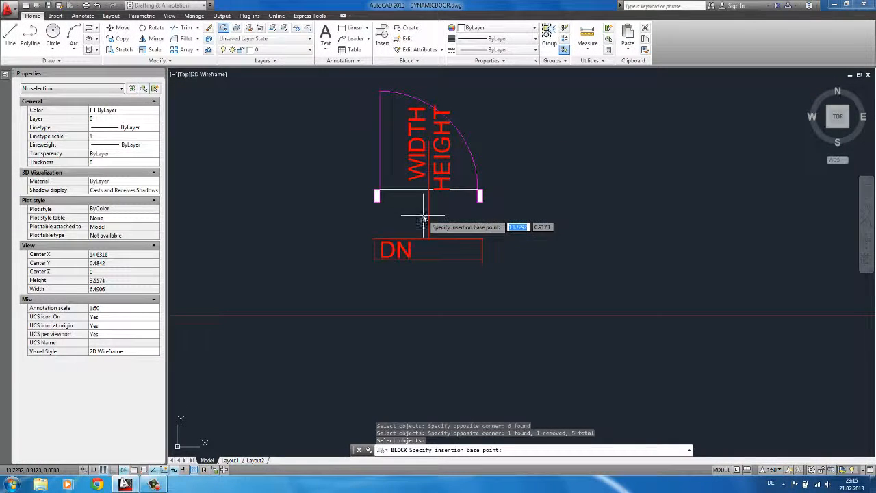
{"action": "scroll", "coordinate": [421, 204], "scroll_direction": "up", "scroll_amount": 4}
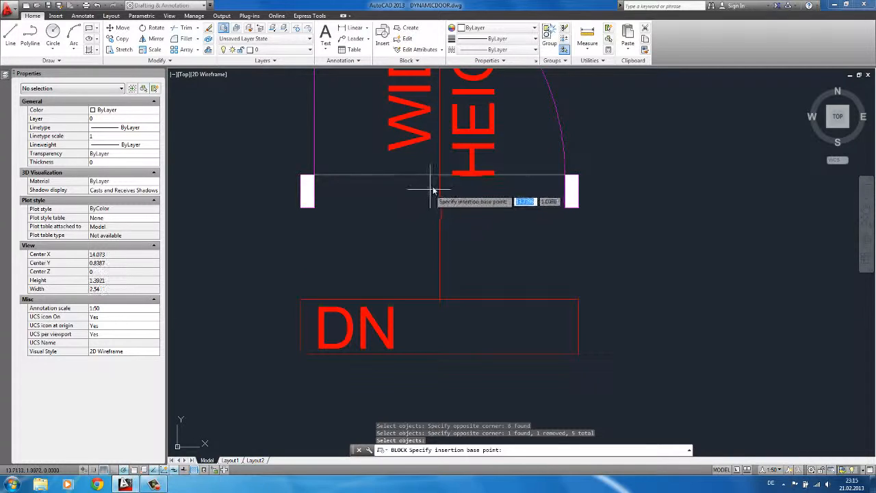
{"action": "key", "text": "F3"}
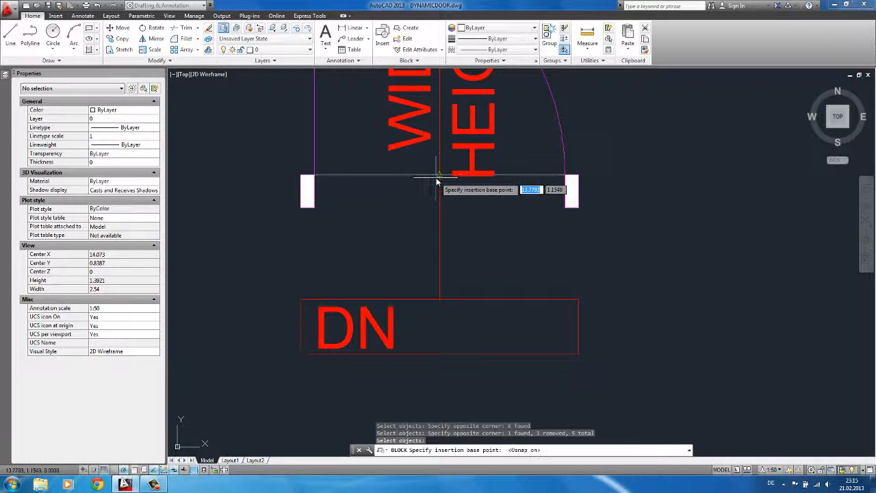
{"action": "left_click", "coordinate": [439, 177]}
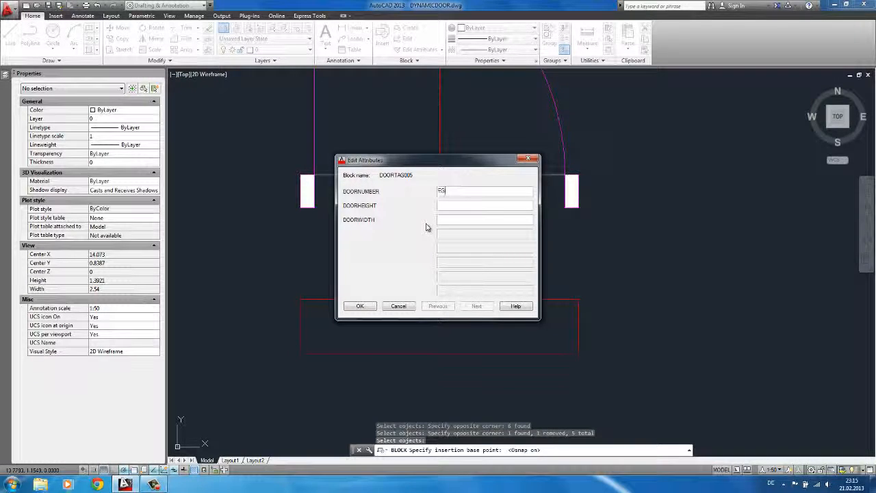
Enter EG-01-01 as the DOORNUMBER value and 210 as the DOORHEIGHT value of the tag
{"action": "type", "text": "EG"}
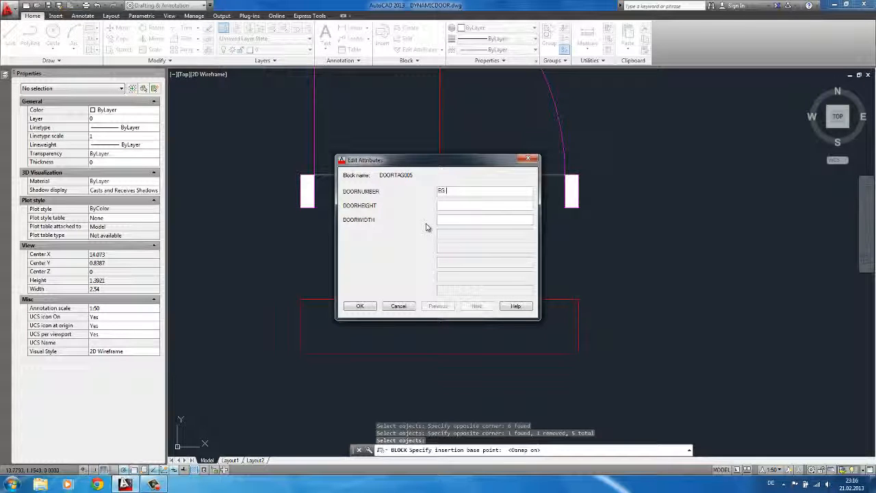
{"action": "type", "text": " 01 01"}
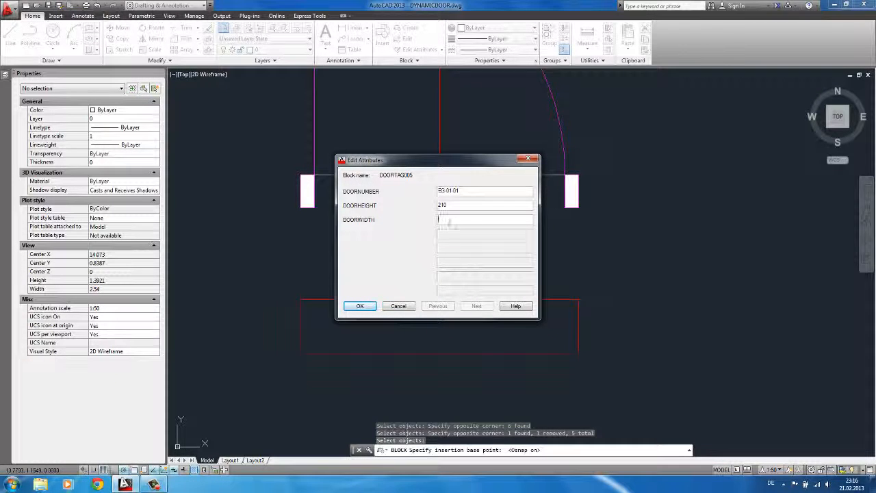
Start inserting a field in the DOORWIDTH value, choosing Formula from the Objects category
{"action": "right_click", "coordinate": [450, 224]}
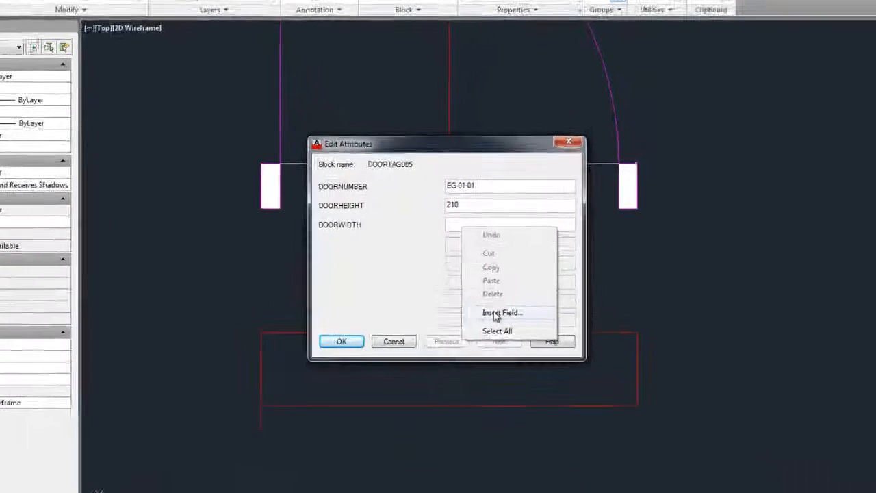
{"action": "left_click", "coordinate": [474, 284]}
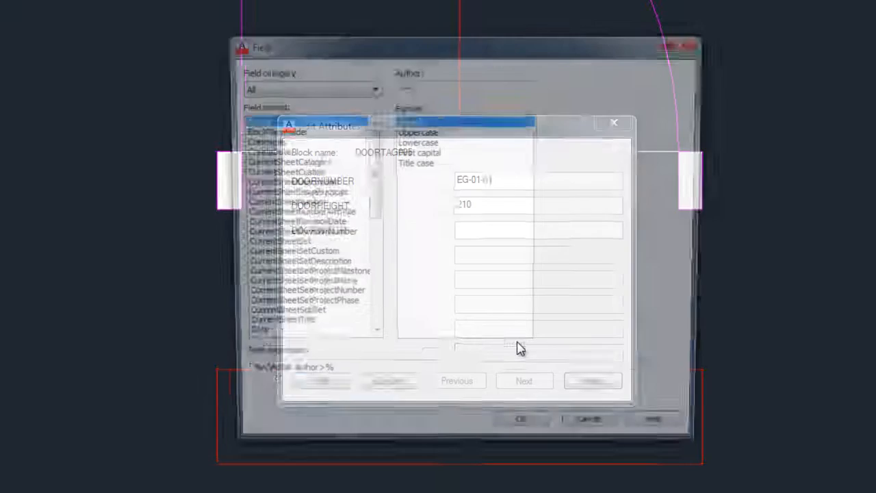
{"action": "left_click", "coordinate": [321, 86]}
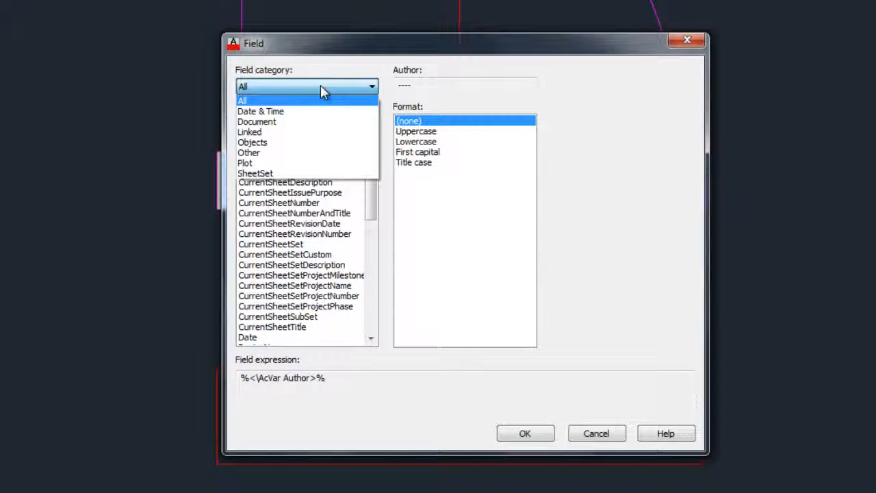
{"action": "left_click", "coordinate": [298, 142]}
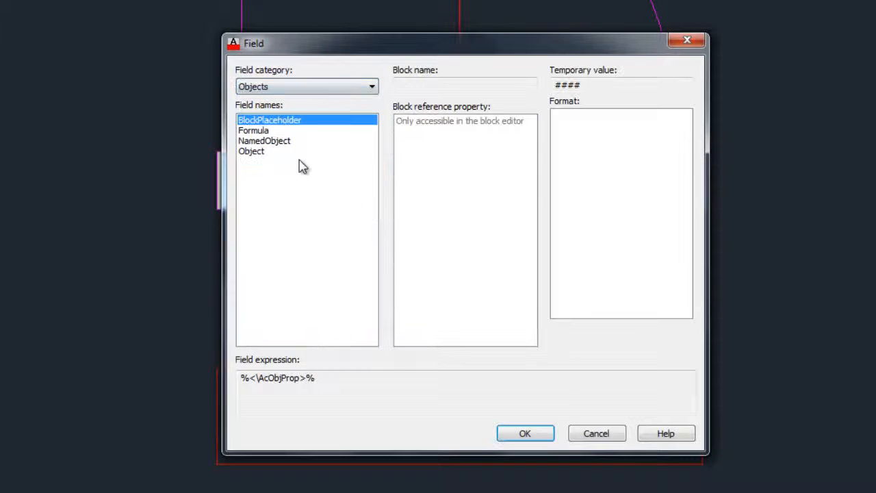
{"action": "left_click", "coordinate": [264, 132]}
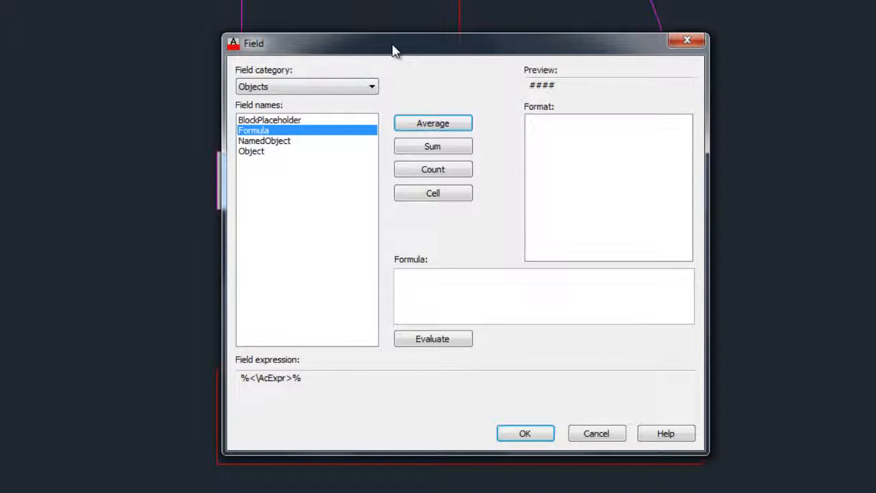
{"action": "left_click_drag", "start_coordinate": [394, 52], "coordinate": [340, 44]}
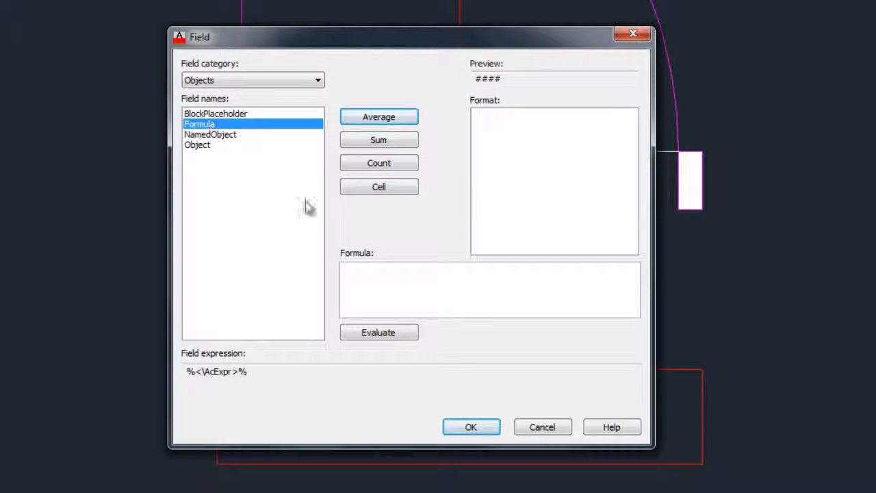
Insert an Object field into the formula that references the door block's OPENINGWIDTH property in current units
{"action": "right_click", "coordinate": [368, 280]}
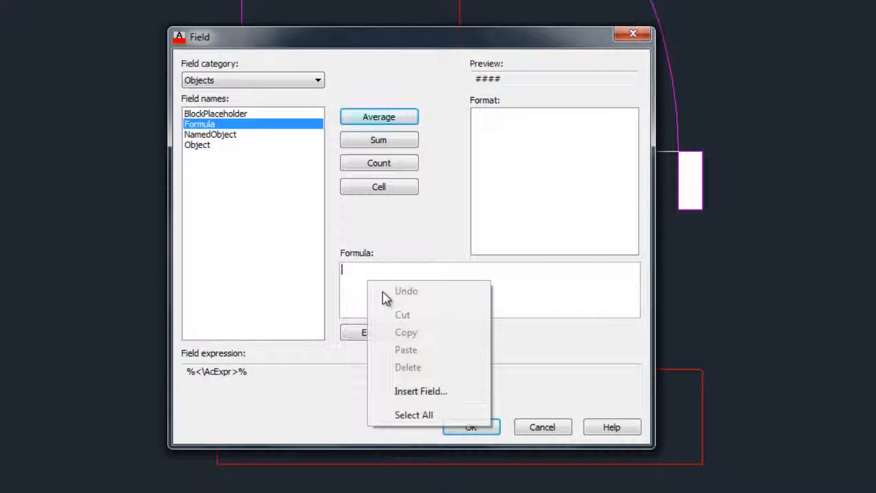
{"action": "left_click", "coordinate": [419, 391]}
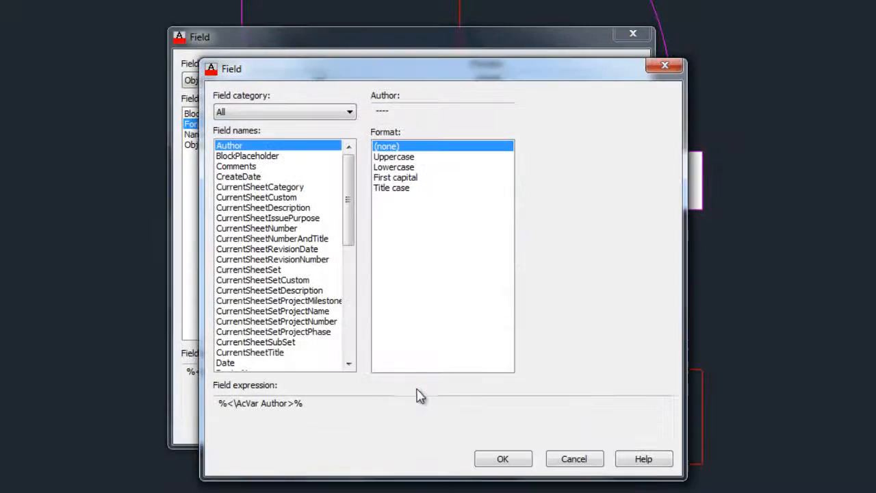
{"action": "left_click", "coordinate": [323, 113]}
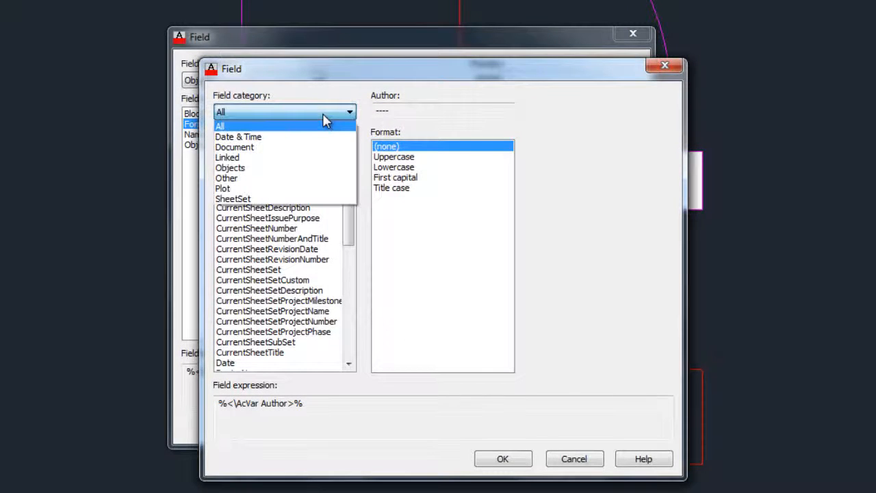
{"action": "left_click", "coordinate": [305, 168]}
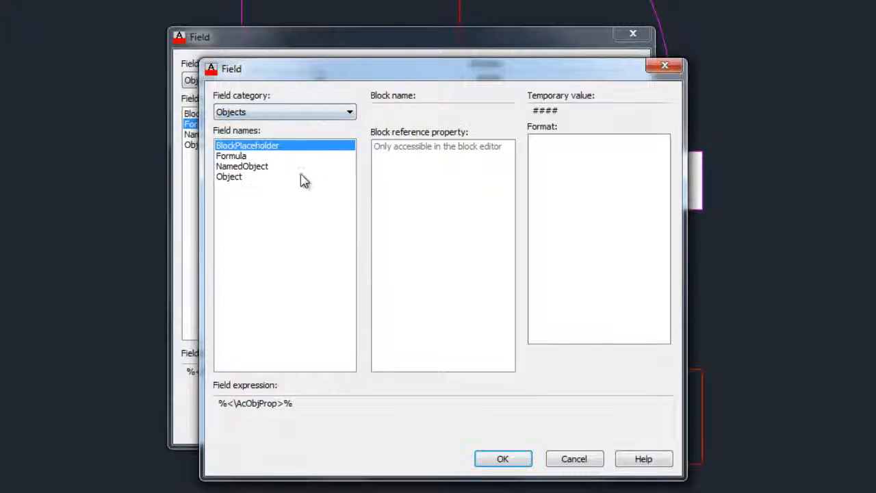
{"action": "left_click", "coordinate": [230, 178]}
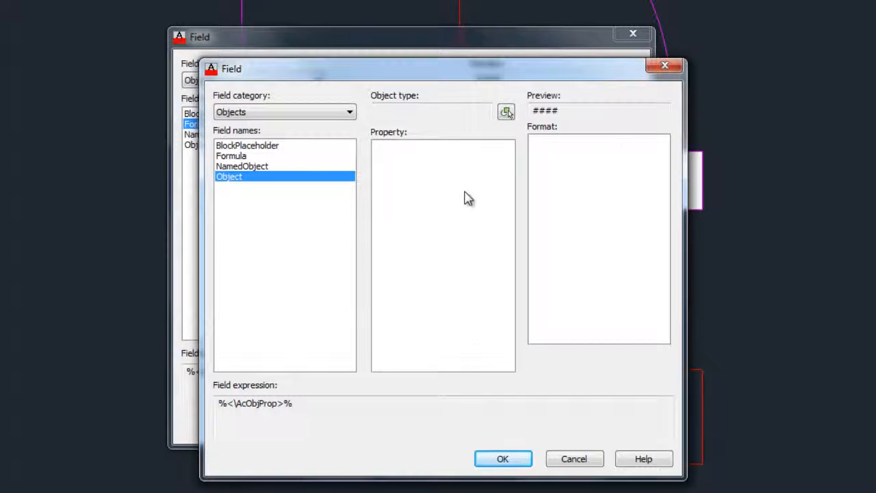
{"action": "left_click", "coordinate": [506, 115]}
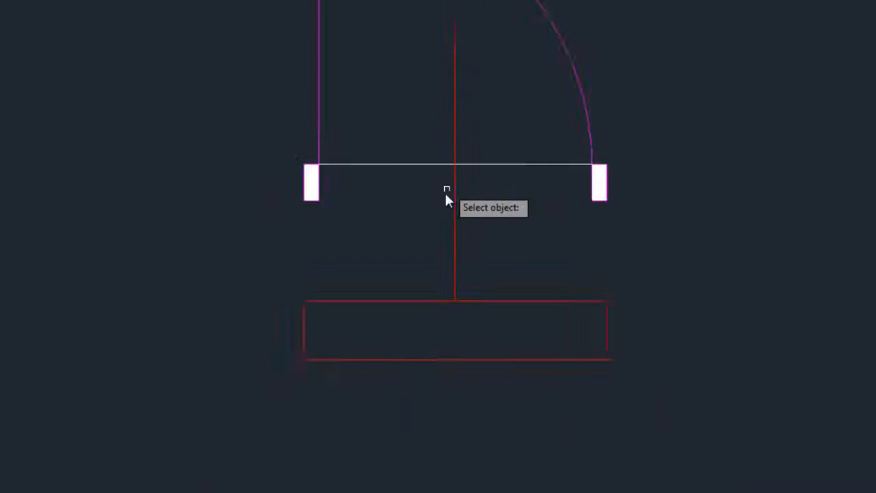
{"action": "left_click", "coordinate": [524, 115]}
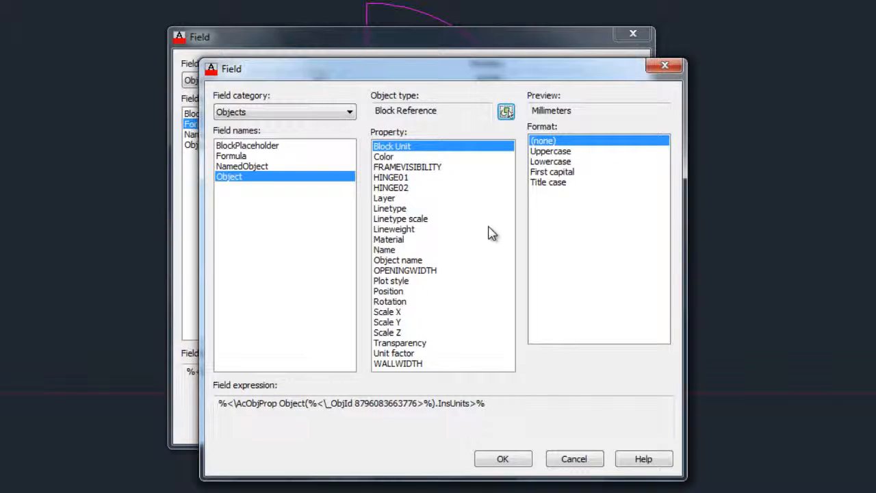
{"action": "left_click", "coordinate": [419, 271]}
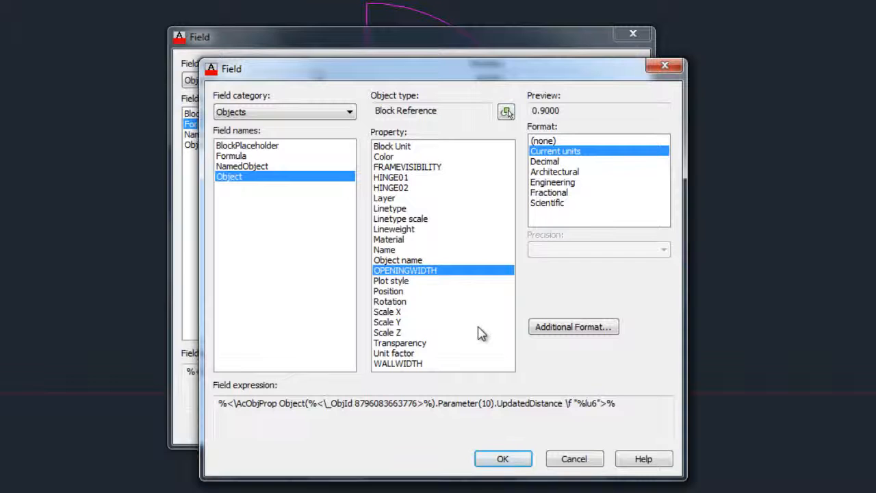
{"action": "left_click", "coordinate": [500, 460]}
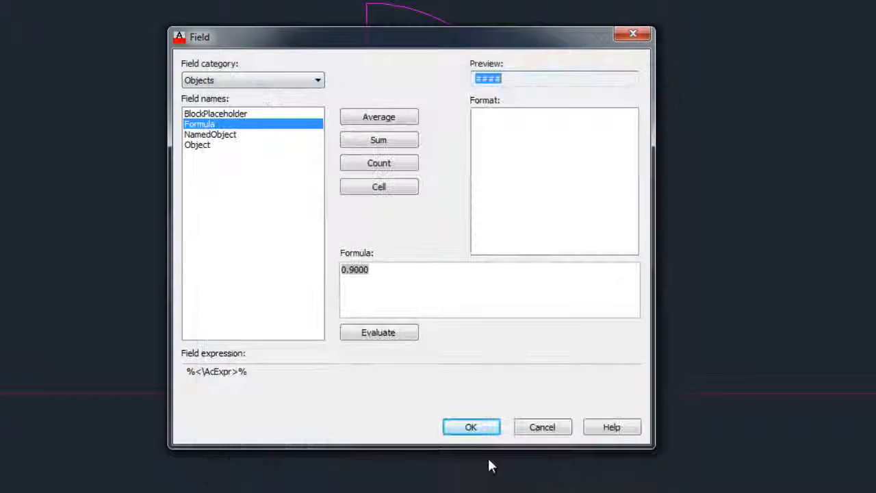
Multiply the opening width field in the formula by 100 and evaluate the formula
{"action": "left_click", "coordinate": [393, 334]}
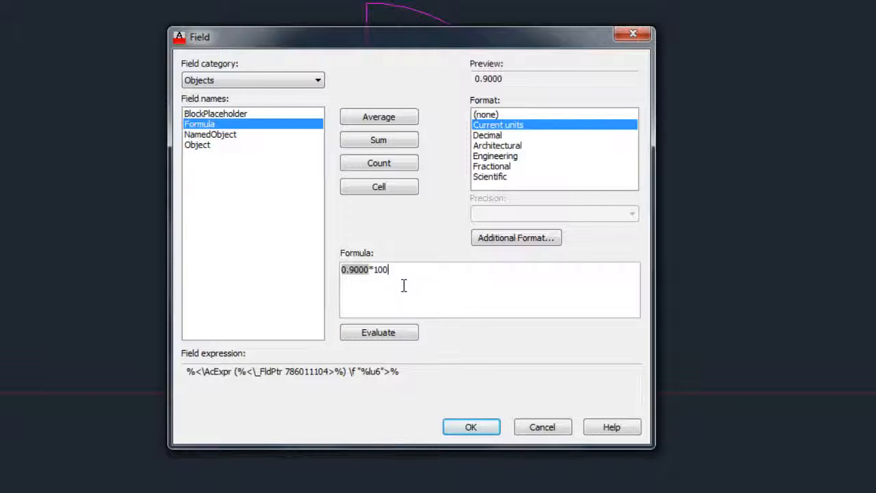
{"action": "left_click", "coordinate": [391, 333]}
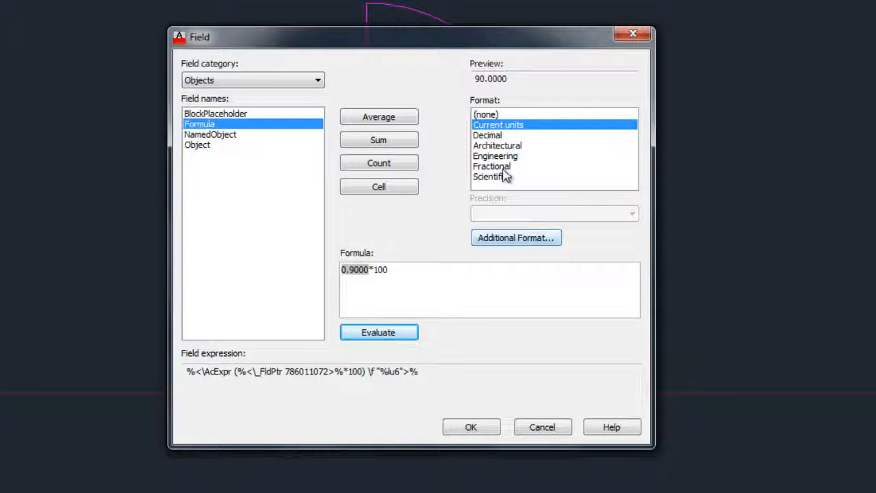
Format the opening width formula as Decimal with precision 0 and accept the tag's attribute values
{"action": "left_click", "coordinate": [491, 135]}
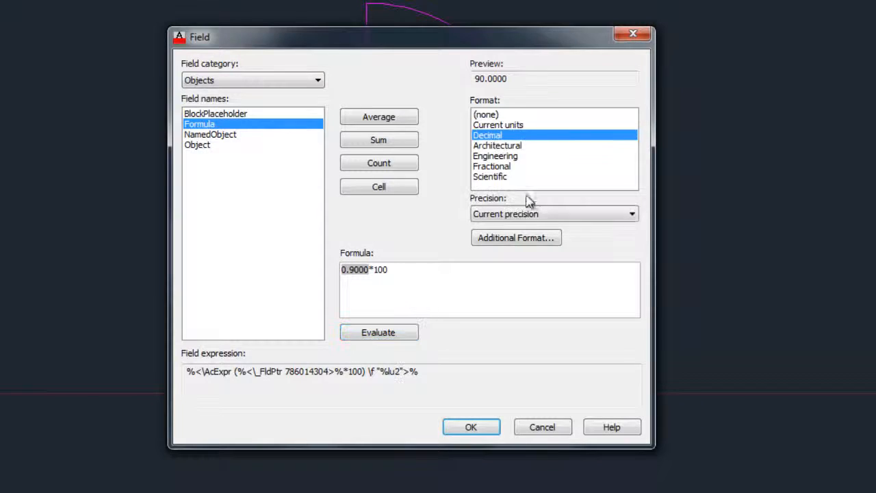
{"action": "left_click", "coordinate": [556, 218]}
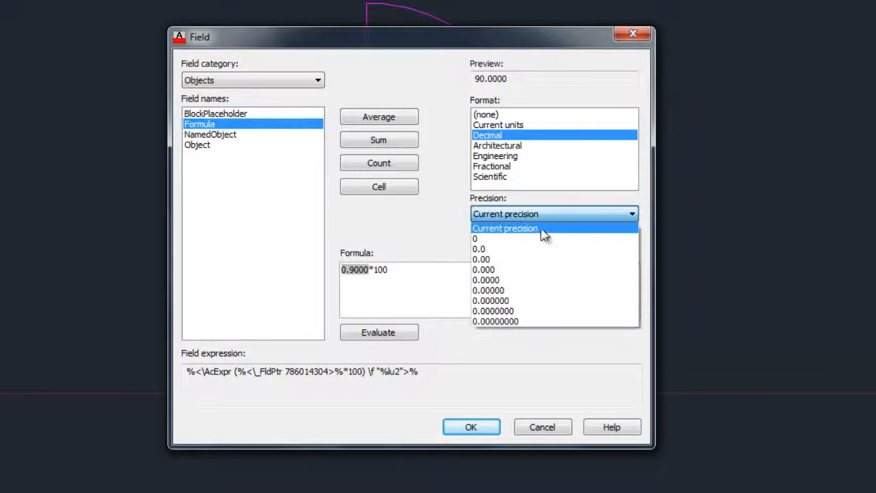
{"action": "left_click", "coordinate": [525, 239]}
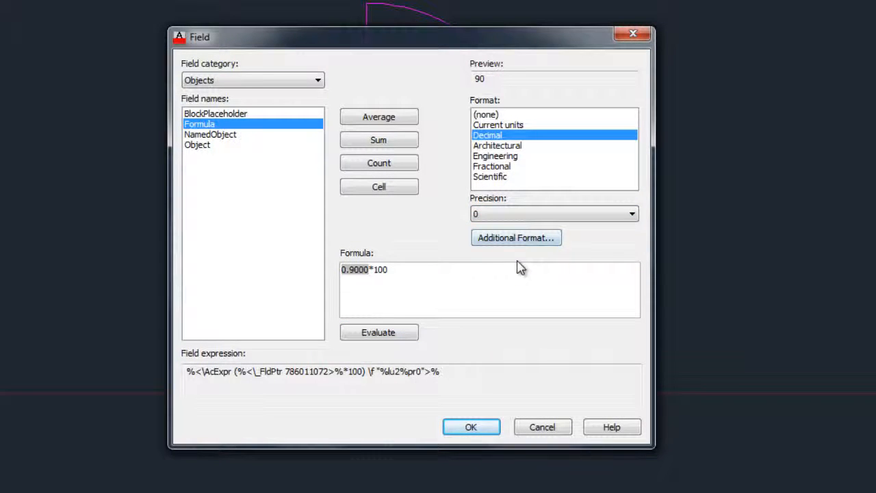
{"action": "left_click", "coordinate": [471, 426]}
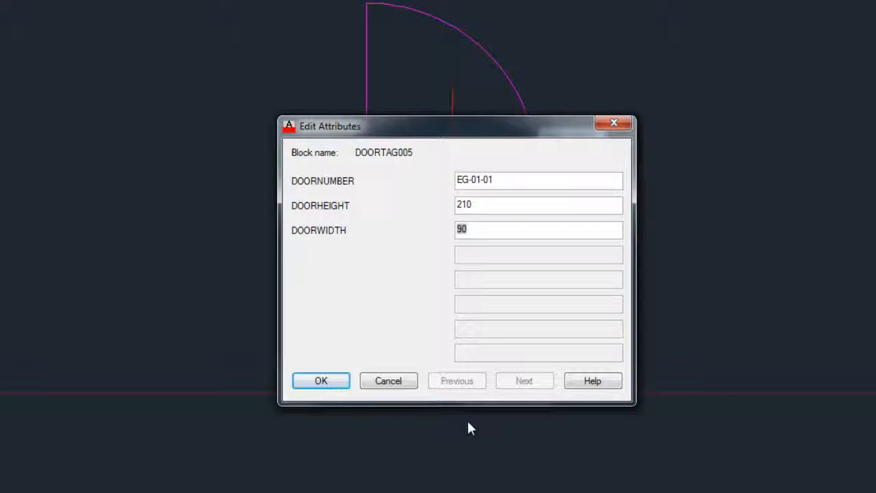
{"action": "left_click", "coordinate": [331, 384]}
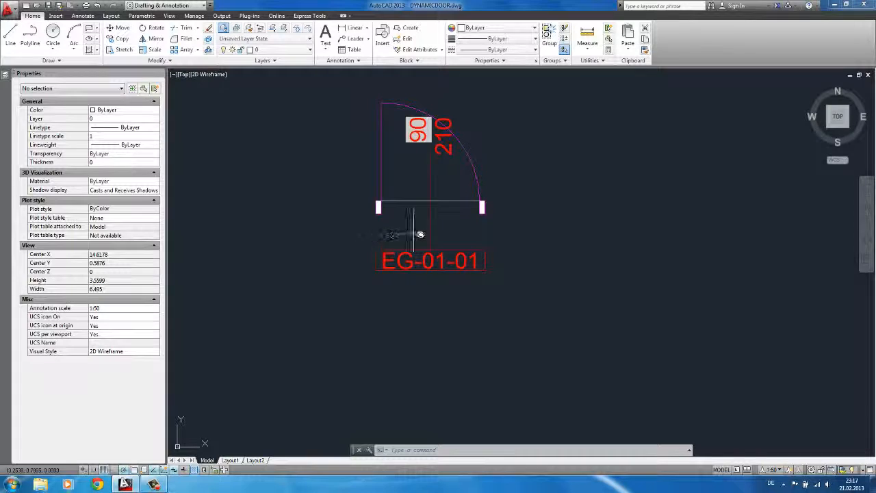
Open the inserted door tag in the Block Editor
{"action": "scroll", "coordinate": [411, 243], "scroll_direction": "up", "scroll_amount": 3}
{"action": "scroll", "coordinate": [439, 239], "scroll_direction": "down", "scroll_amount": 1}
{"action": "scroll", "coordinate": [440, 280], "scroll_direction": "down", "scroll_amount": 1}
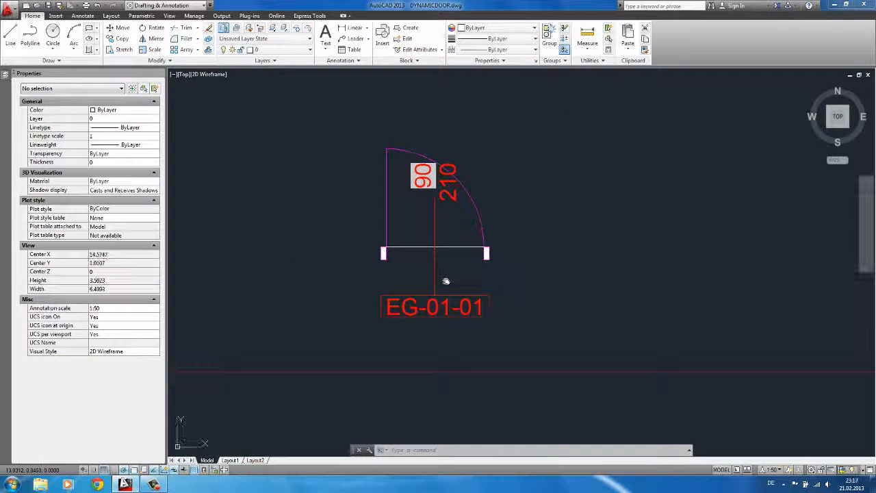
{"action": "left_click", "coordinate": [445, 275]}
{"action": "left_click", "coordinate": [452, 307]}
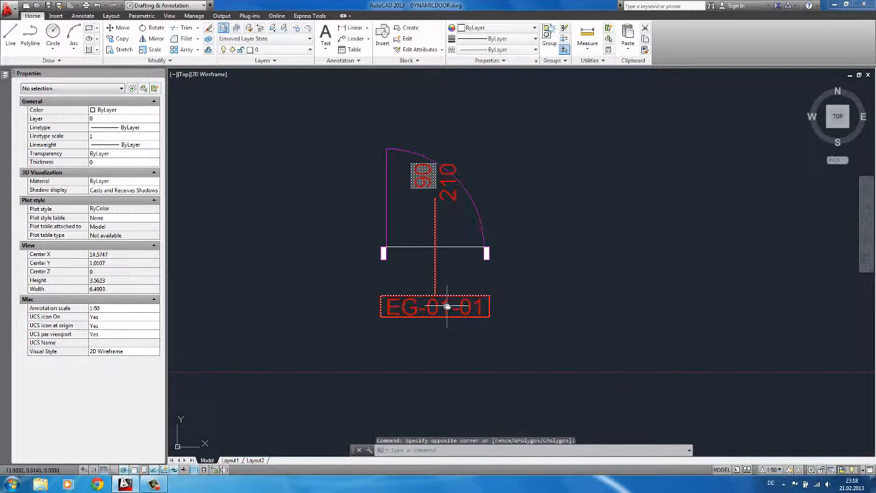
{"action": "right_click", "coordinate": [449, 306]}
{"action": "left_click", "coordinate": [476, 67]}
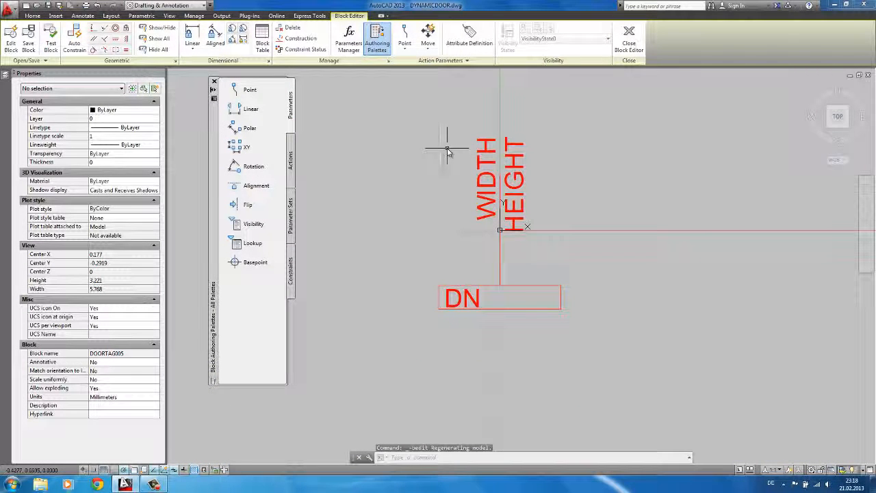
Move the WIDTH and HEIGHT attributes down closer to the DN box, then save the changes to DOORTAG005 and close the Block Editor
{"action": "type", "text": "mo"}
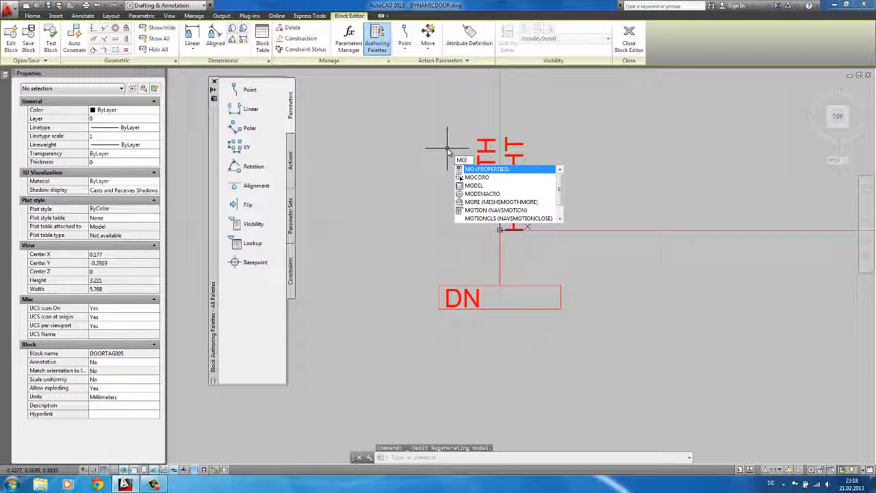
{"action": "key", "text": "BackSpace"}
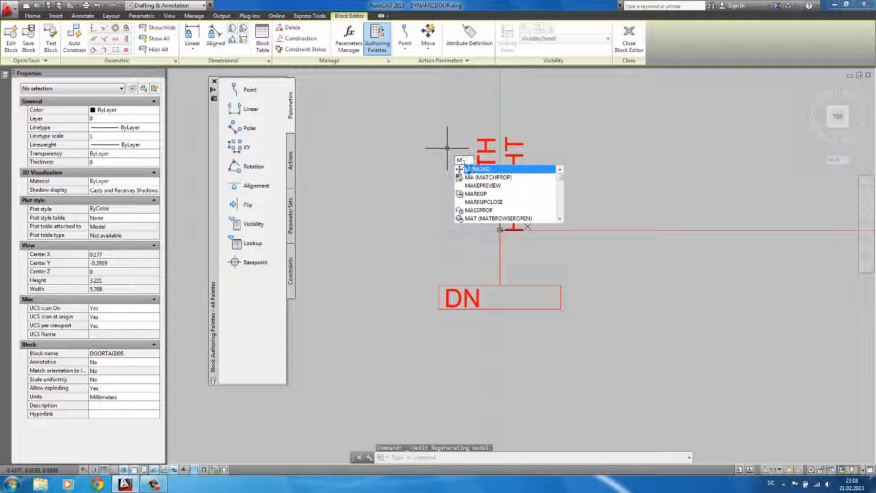
{"action": "left_click", "coordinate": [466, 170]}
{"action": "left_click", "coordinate": [438, 117]}
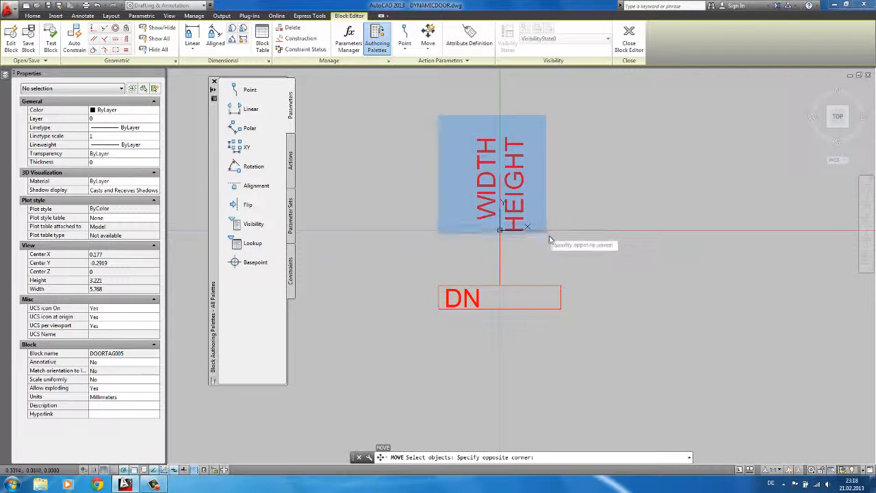
{"action": "left_click", "coordinate": [550, 241]}
{"action": "key", "text": "F3"}
{"action": "key", "text": "Return"}
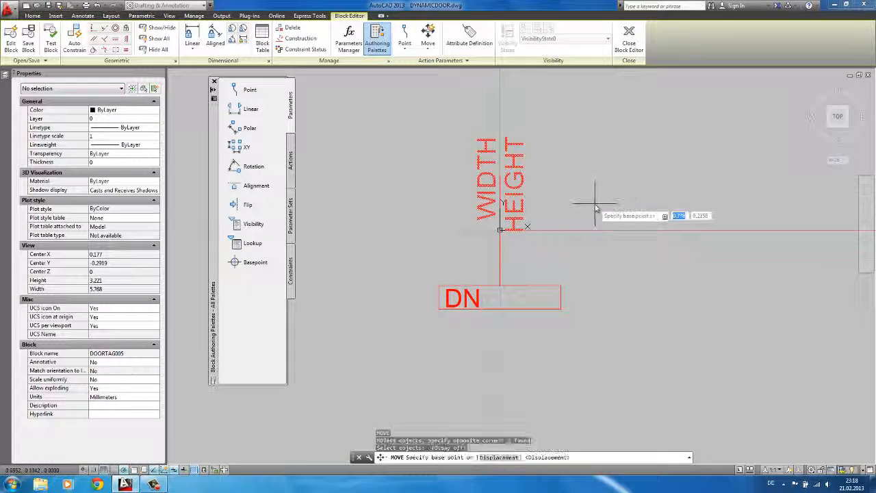
{"action": "left_click", "coordinate": [576, 208]}
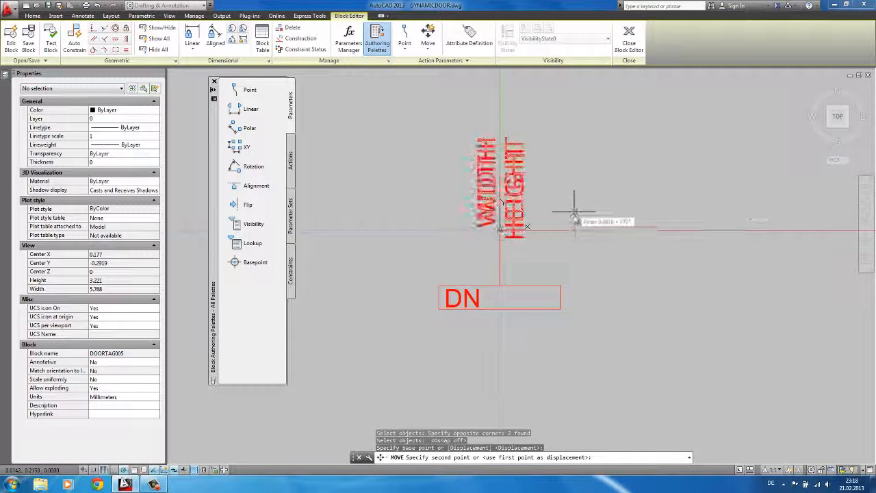
{"action": "left_click", "coordinate": [575, 250]}
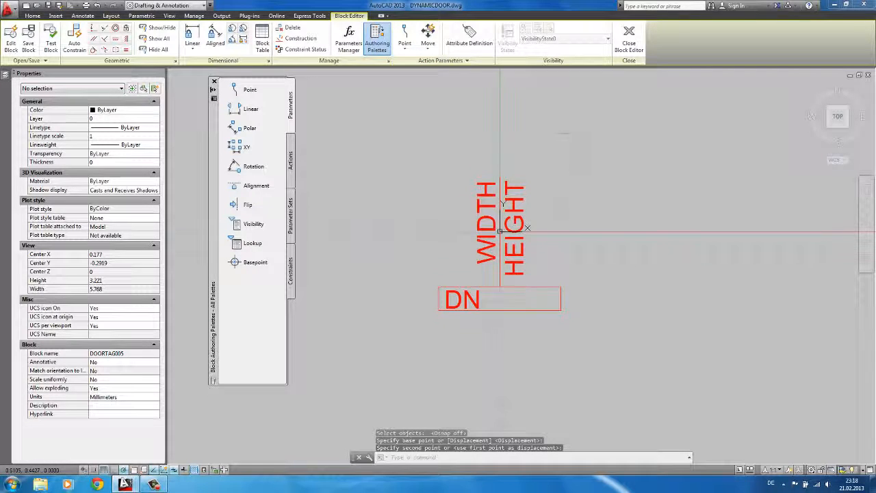
{"action": "left_click", "coordinate": [629, 38]}
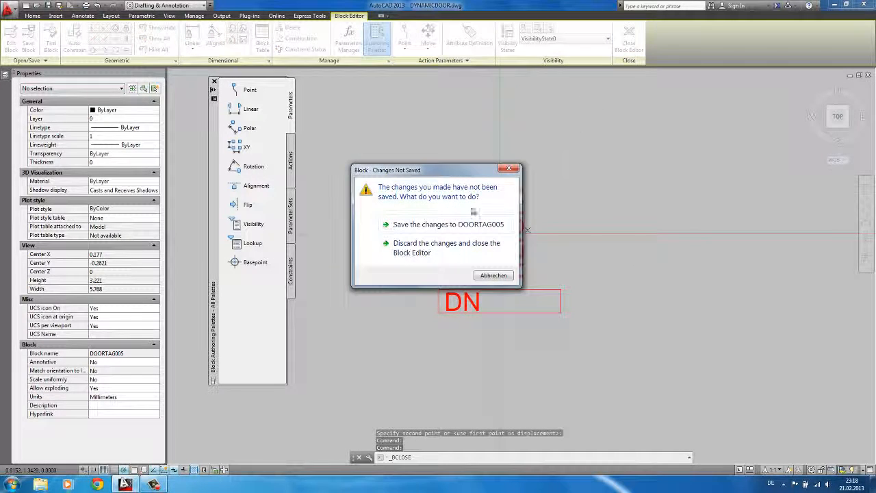
{"action": "left_click", "coordinate": [438, 225]}
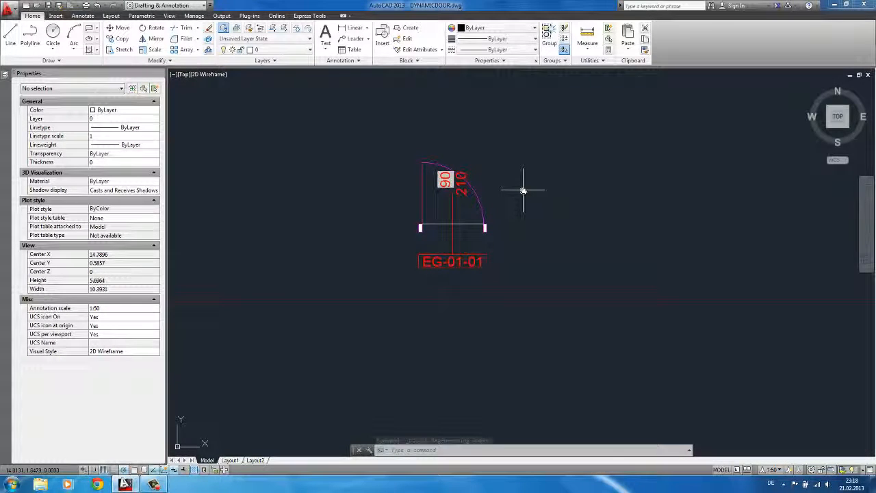
Synchronize the attributes of the placed DOORTAG005 block with its updated definition using ATTSYNC
{"action": "type", "text": "ATT"}
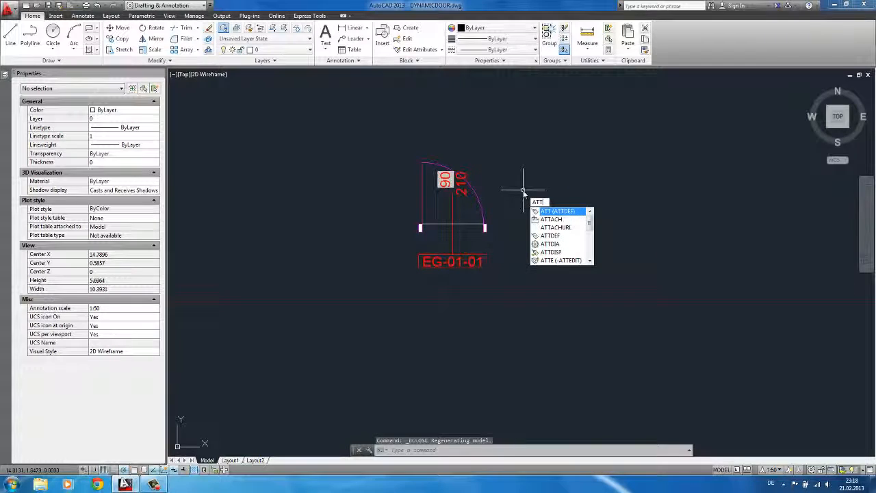
{"action": "key", "text": "Return"}
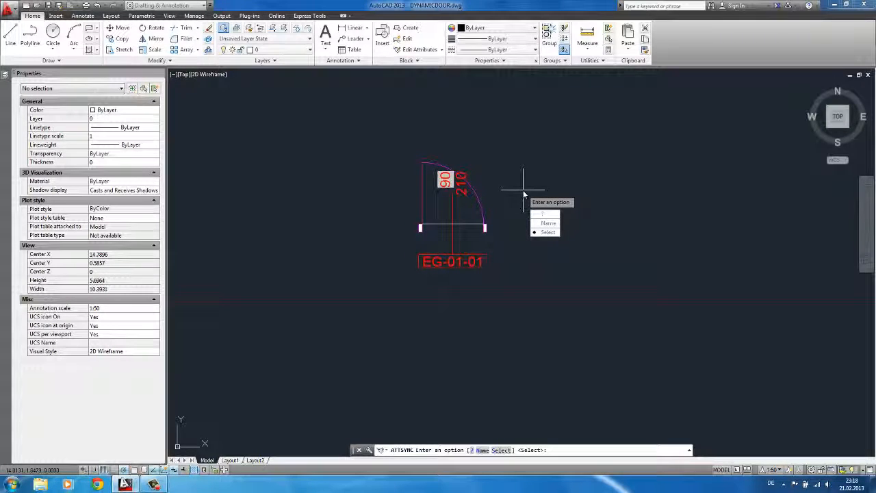
{"action": "type", "text": "S"}
{"action": "key", "text": "Return"}
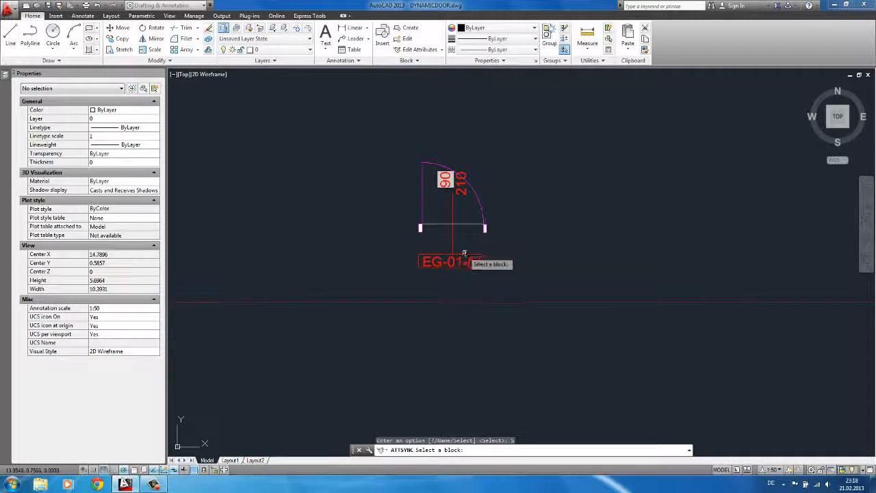
{"action": "left_click", "coordinate": [465, 252]}
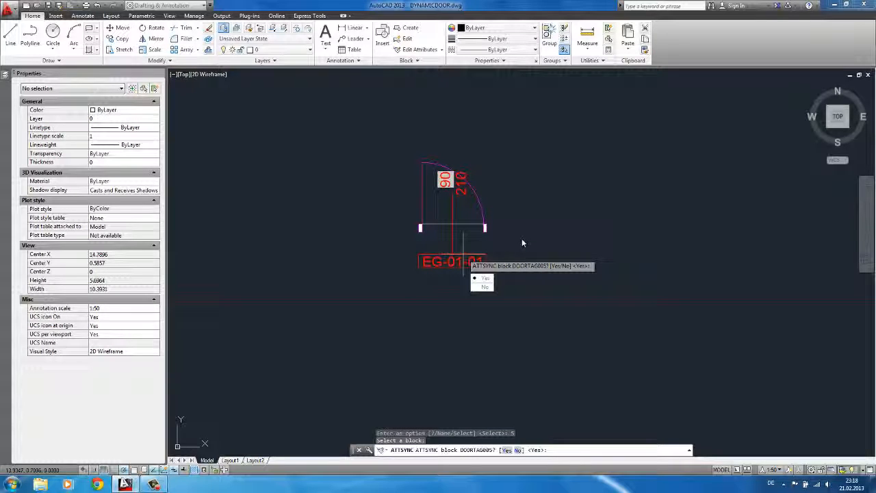
{"action": "left_click", "coordinate": [484, 279]}
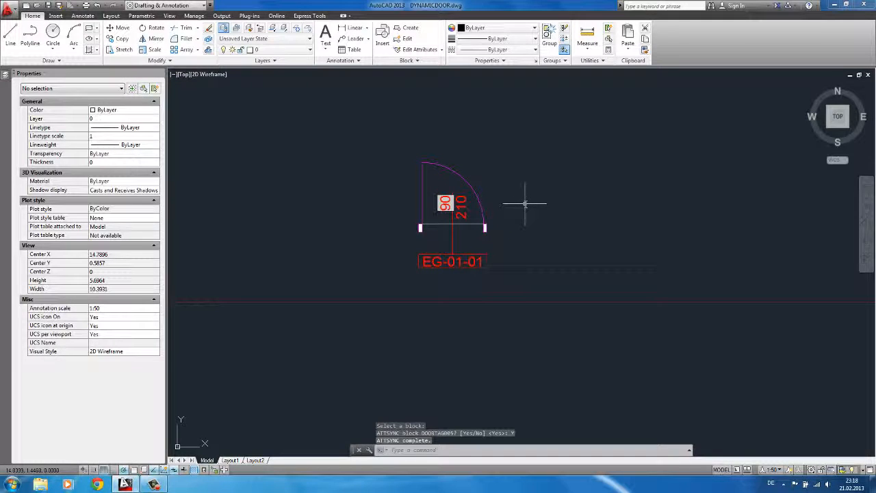
{"action": "key", "text": "Escape"}
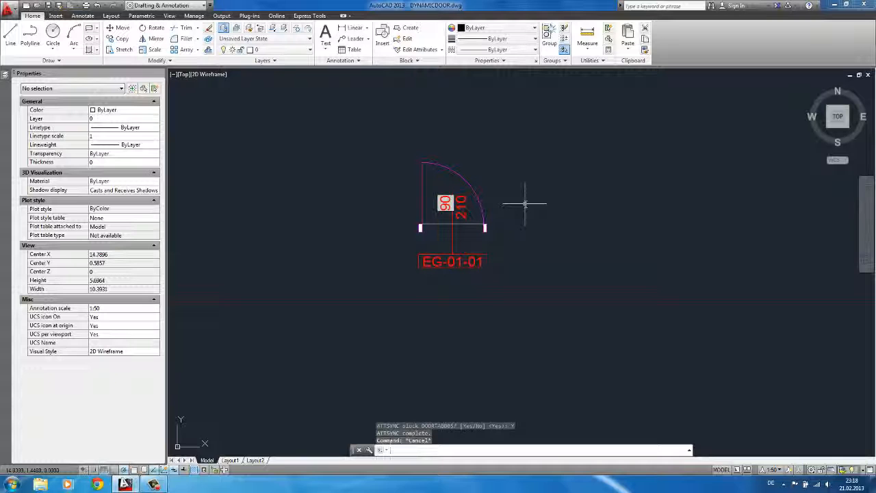
Reopen the synchronized DOORTAG005 tag in the Block Editor
{"action": "scroll", "coordinate": [368, 180], "scroll_direction": "up", "scroll_amount": 2}
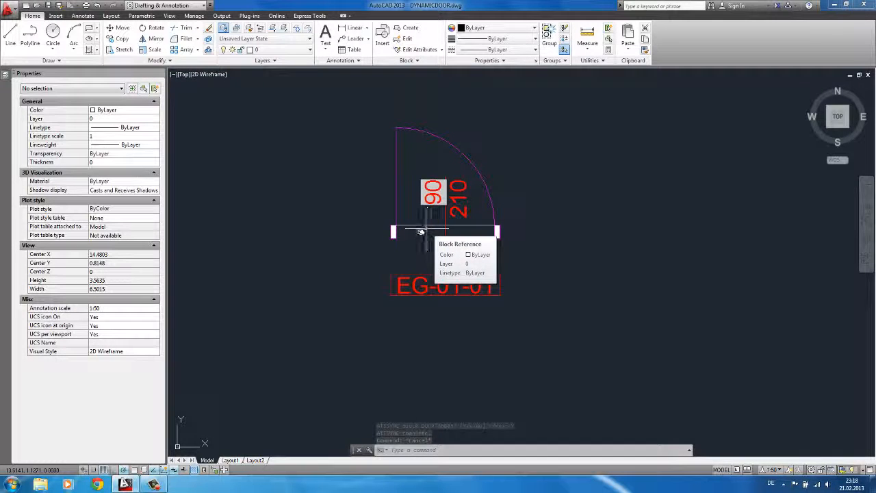
{"action": "middle_click_drag", "start_coordinate": [426, 240], "coordinate": [407, 213]}
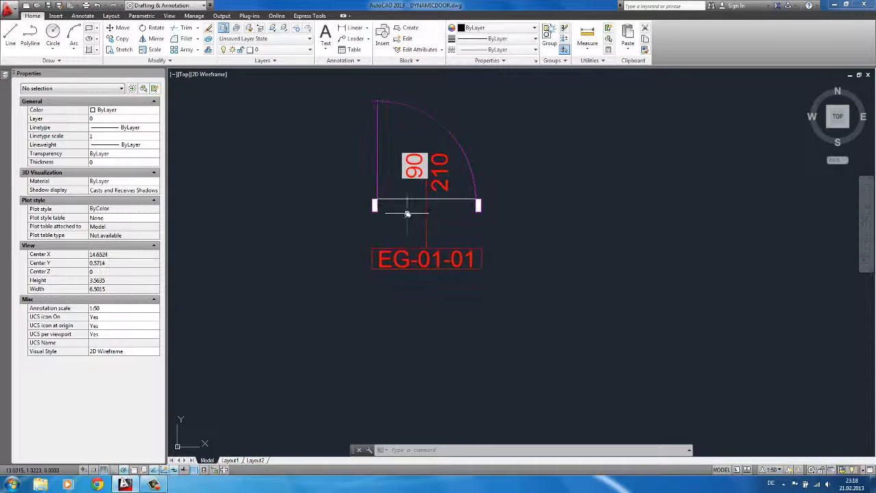
{"action": "left_click", "coordinate": [452, 265]}
{"action": "right_click", "coordinate": [438, 254]}
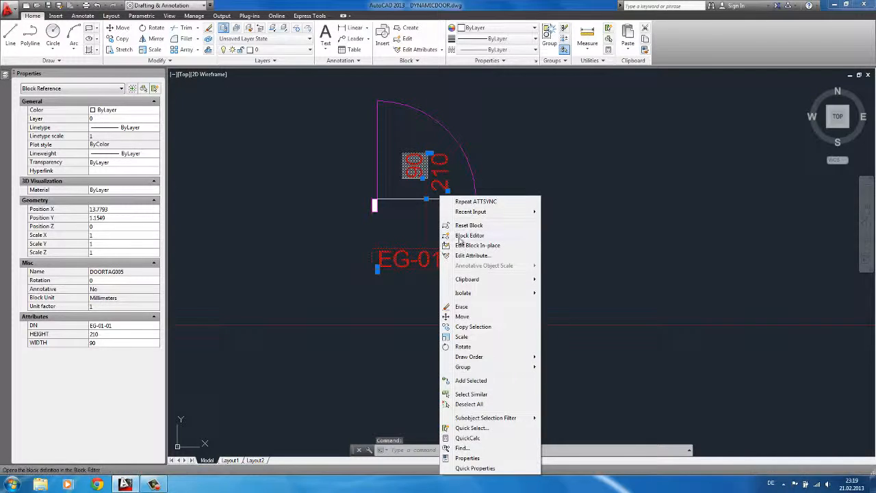
{"action": "left_click", "coordinate": [468, 236]}
Add a linear parameter from the lower right to the lower left corner of the DN box, with its label below
{"action": "middle_click_drag", "start_coordinate": [436, 213], "coordinate": [424, 168]}
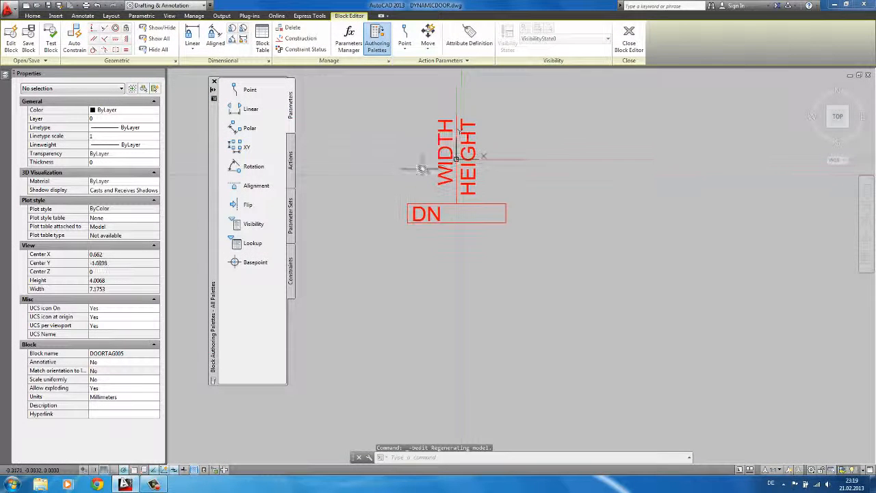
{"action": "left_click", "coordinate": [249, 109]}
{"action": "scroll", "coordinate": [507, 235], "scroll_direction": "up", "scroll_amount": 2}
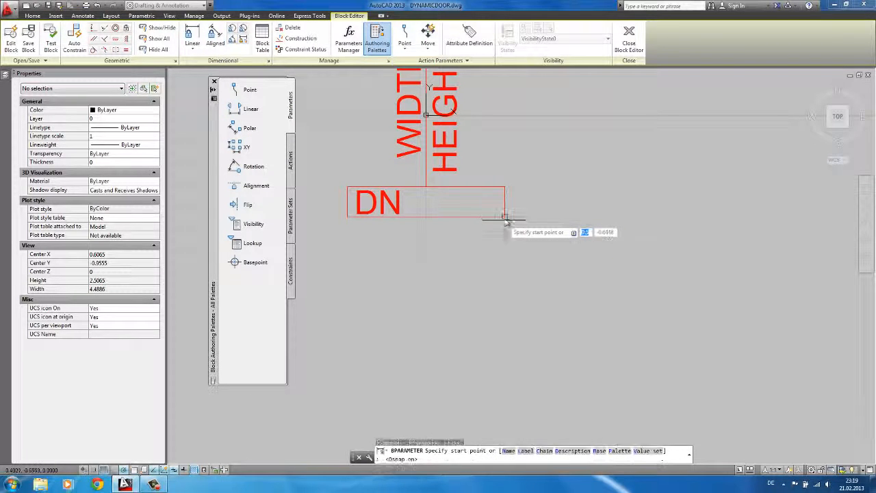
{"action": "left_click", "coordinate": [504, 218]}
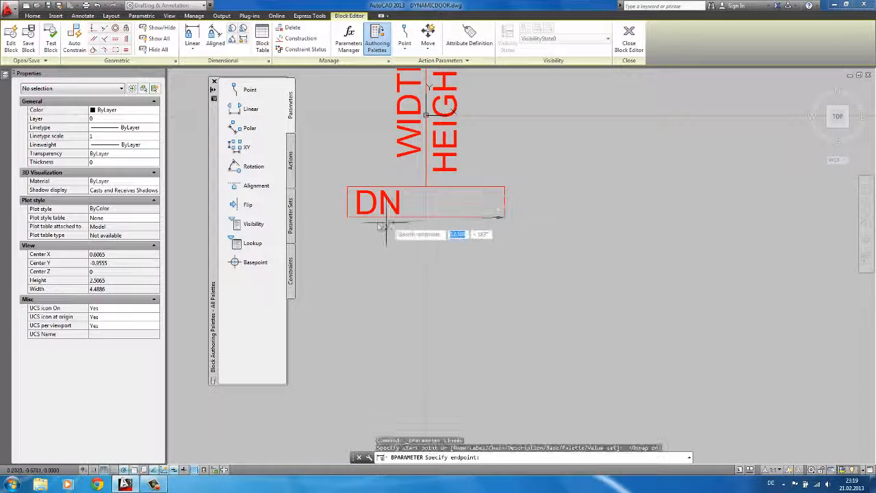
{"action": "left_click", "coordinate": [348, 218]}
{"action": "left_click", "coordinate": [359, 251]}
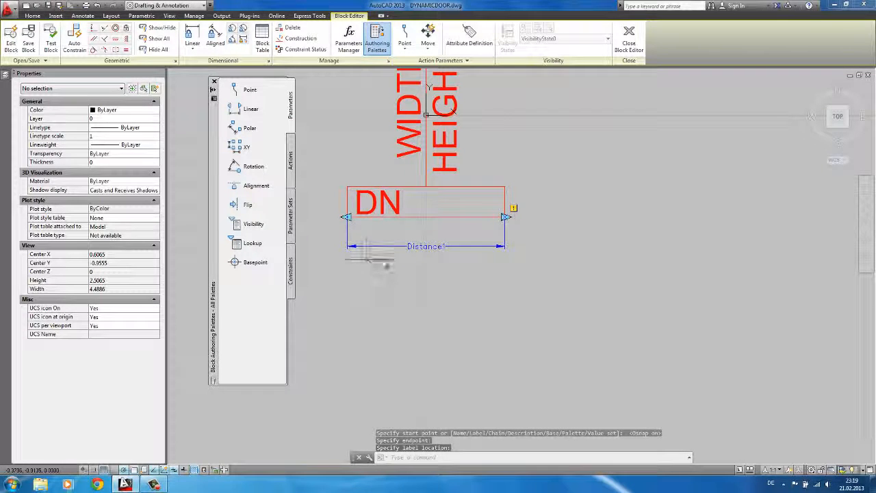
{"action": "key", "text": "Escape"}
Set the base location of the DN box's linear parameter to Midpoint
{"action": "left_click", "coordinate": [411, 249]}
{"action": "middle_click_drag", "start_coordinate": [392, 265], "coordinate": [401, 266]}
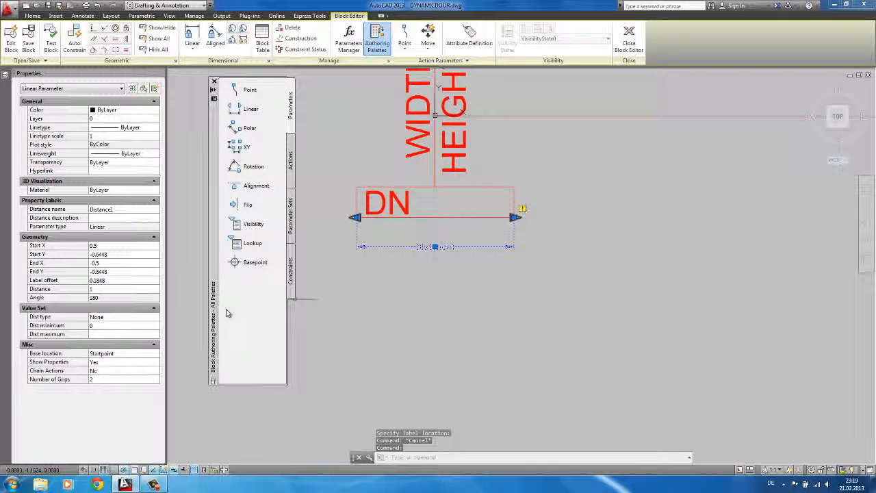
{"action": "left_click", "coordinate": [124, 355]}
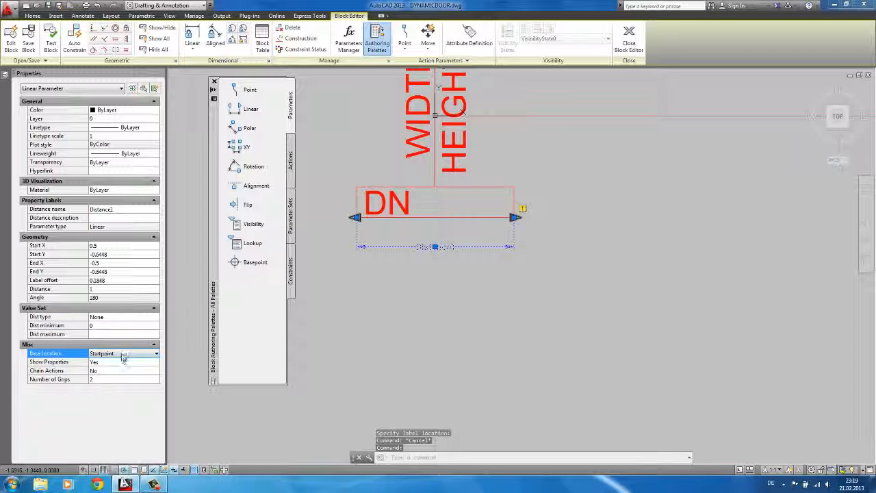
{"action": "left_click", "coordinate": [121, 355]}
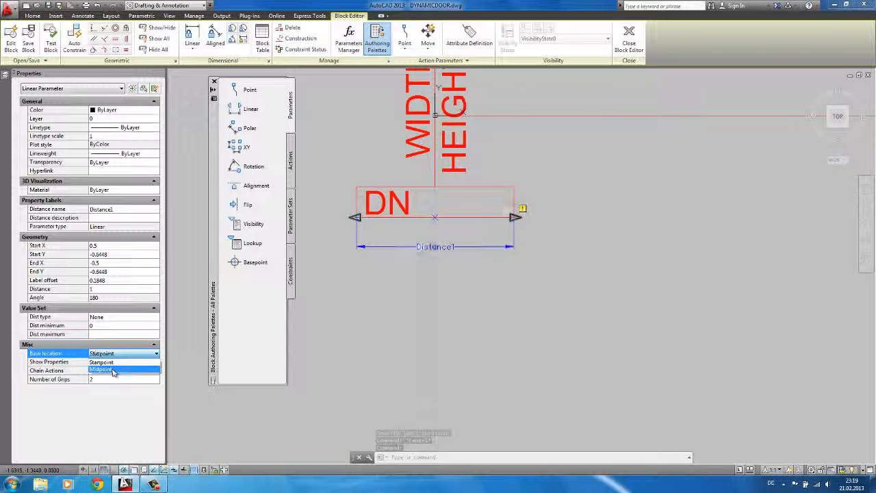
{"action": "left_click", "coordinate": [100, 369]}
{"action": "mouse_move", "coordinate": [429, 335]}
{"action": "middle_mouse_down"}
{"action": "mouse_move", "coordinate": [462, 334]}
{"action": "mouse_move", "coordinate": [462, 322]}
{"action": "middle_mouse_up"}
{"action": "key", "text": "Escape"}
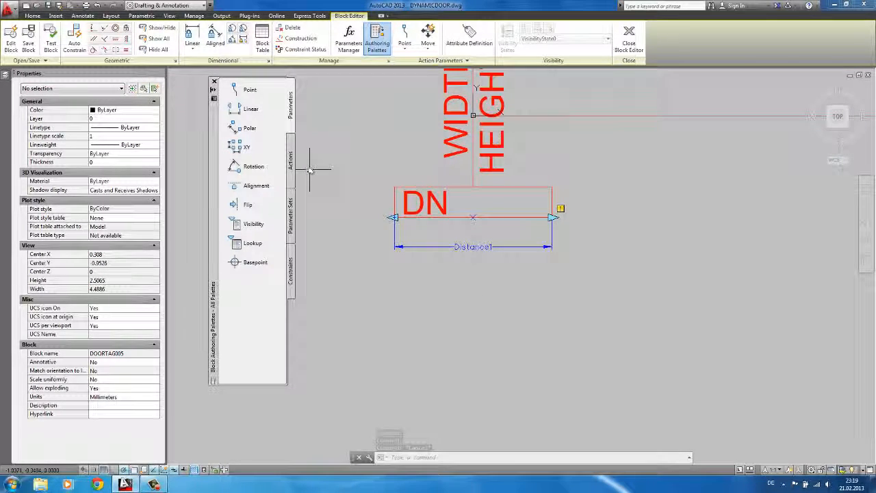
Add a stretch action to the DN box's linear parameter at its left end, framing that end and selecting the box outline
{"action": "left_click", "coordinate": [290, 160]}
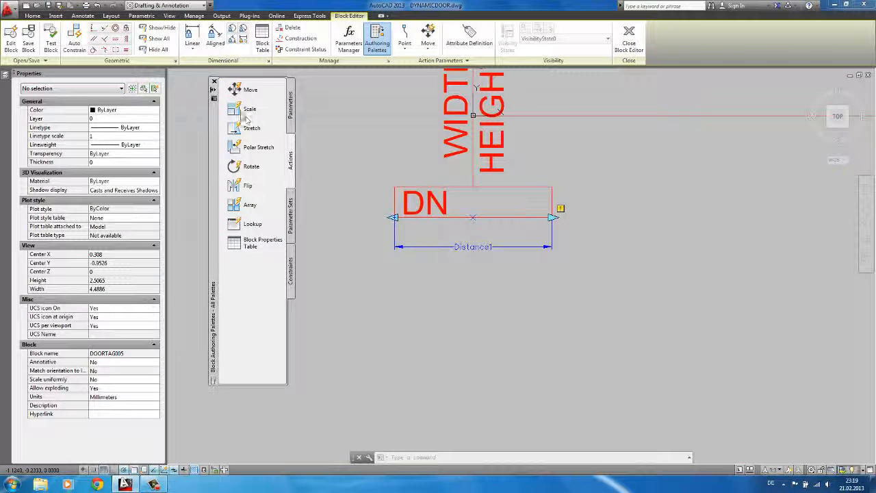
{"action": "left_click", "coordinate": [250, 128]}
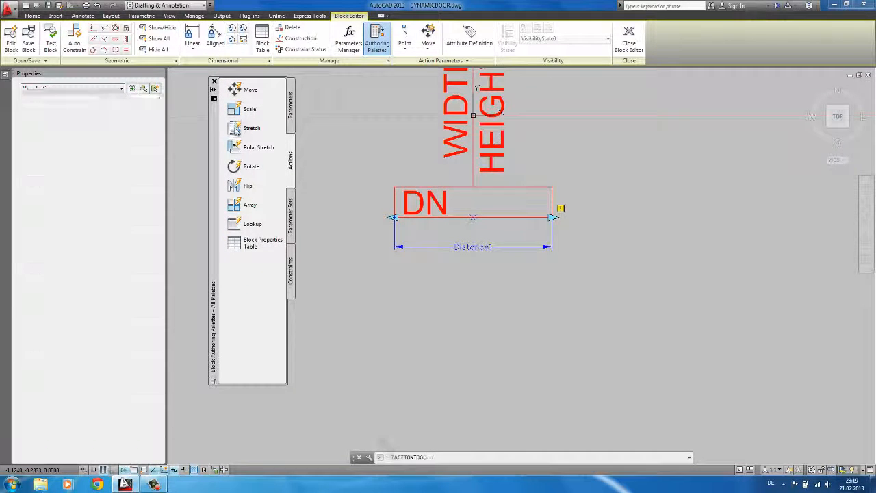
{"action": "left_click", "coordinate": [485, 250]}
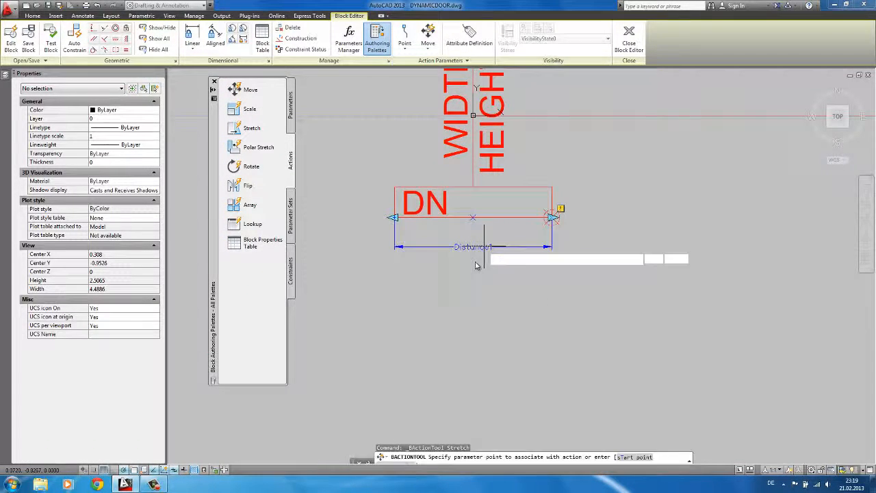
{"action": "left_click", "coordinate": [394, 218]}
{"action": "scroll", "coordinate": [438, 243], "scroll_direction": "down", "scroll_amount": 2}
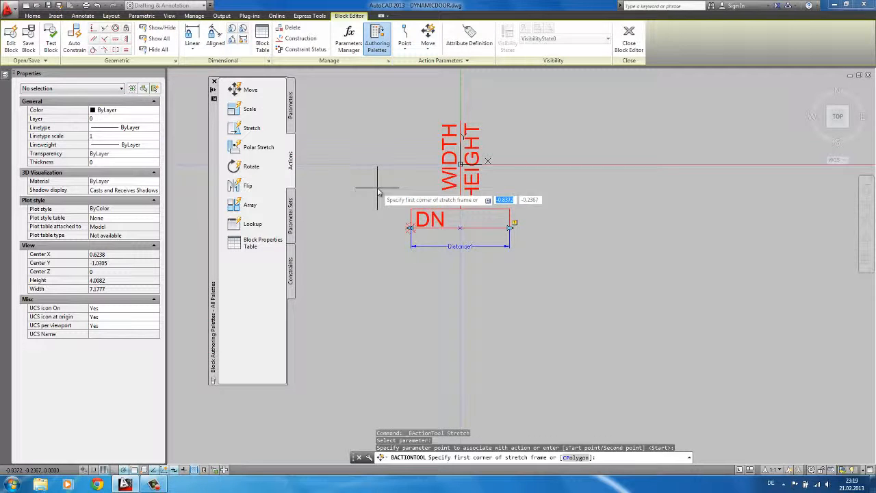
{"action": "left_click", "coordinate": [424, 276]}
{"action": "left_click", "coordinate": [432, 281]}
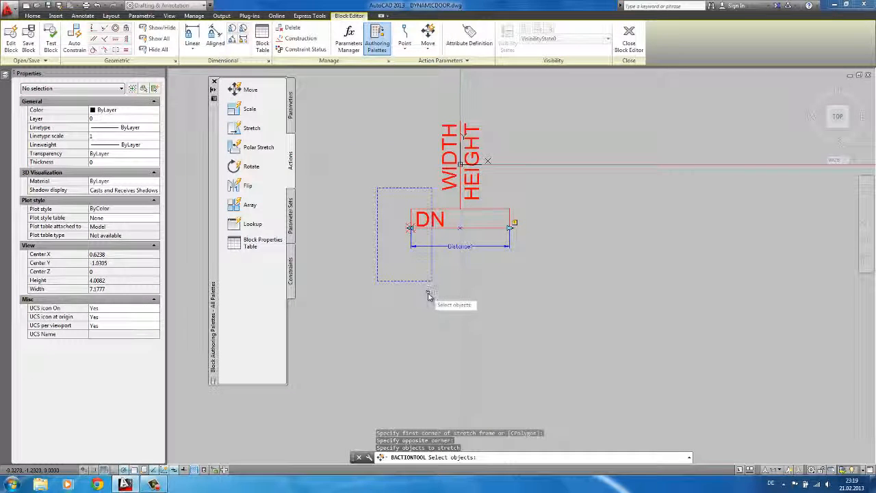
{"action": "scroll", "coordinate": [431, 245], "scroll_direction": "up", "scroll_amount": 2}
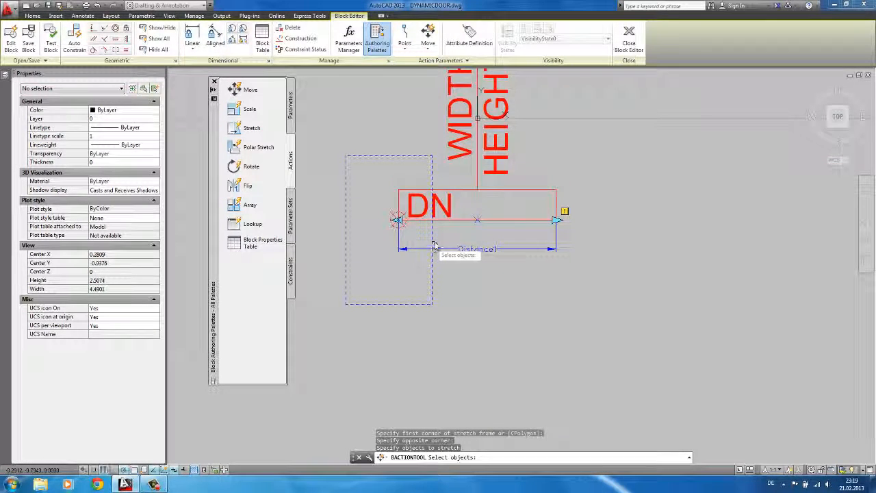
{"action": "scroll", "coordinate": [406, 200], "scroll_direction": "up", "scroll_amount": 3}
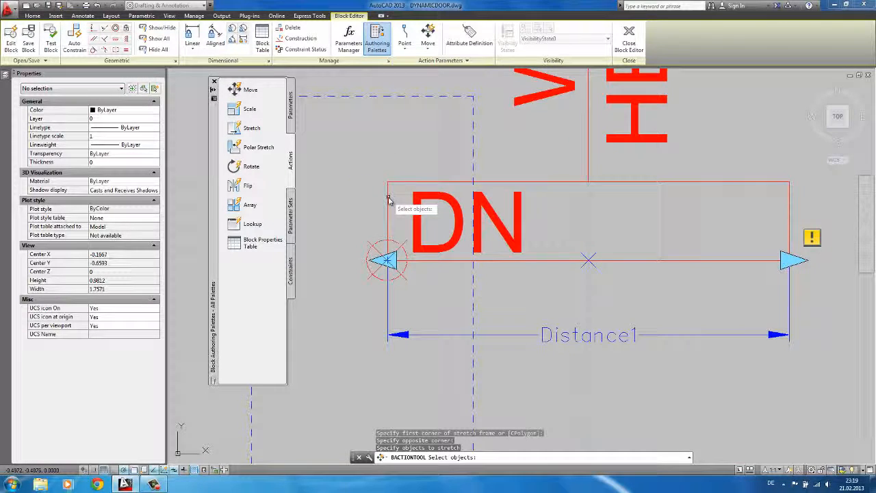
{"action": "scroll", "coordinate": [387, 202], "scroll_direction": "down", "scroll_amount": 3}
{"action": "left_click", "coordinate": [429, 214]}
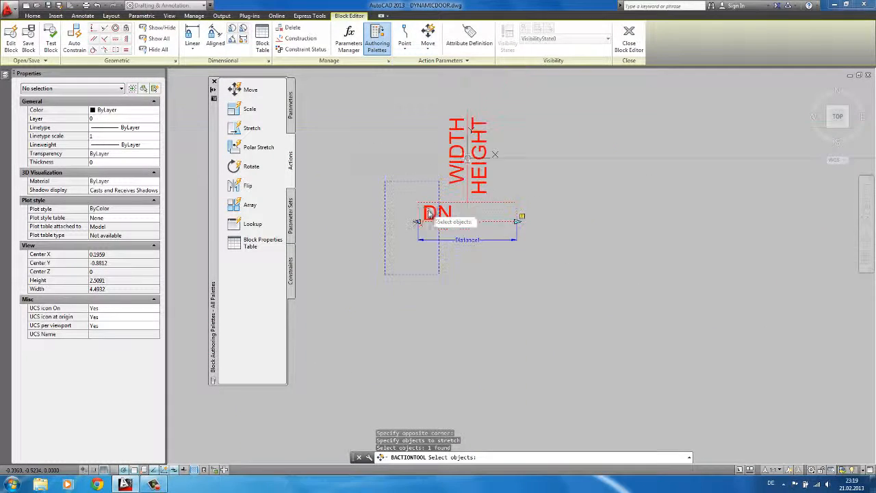
{"action": "scroll", "coordinate": [413, 208], "scroll_direction": "up", "scroll_amount": 2}
{"action": "key", "text": "Return"}
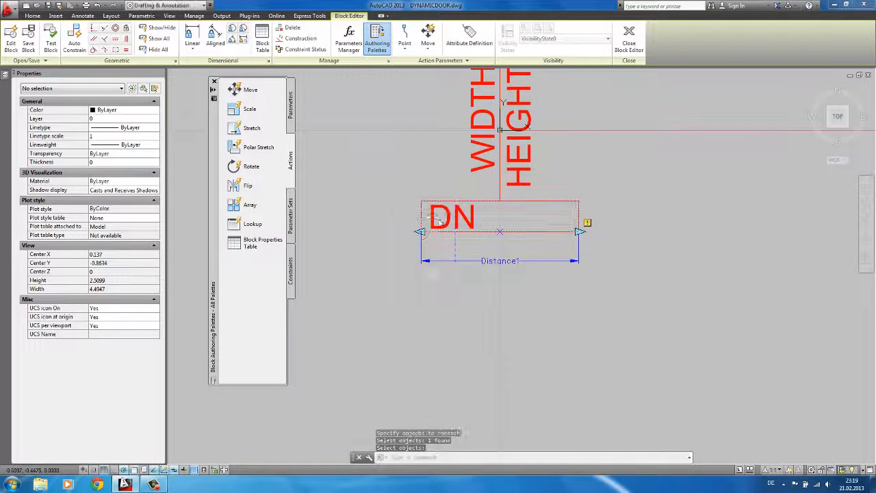
Add a second stretch action to the horizontal parameter at its right end, framing that end and selecting the box outline
{"action": "middle_click_drag", "start_coordinate": [422, 200], "coordinate": [391, 199]}
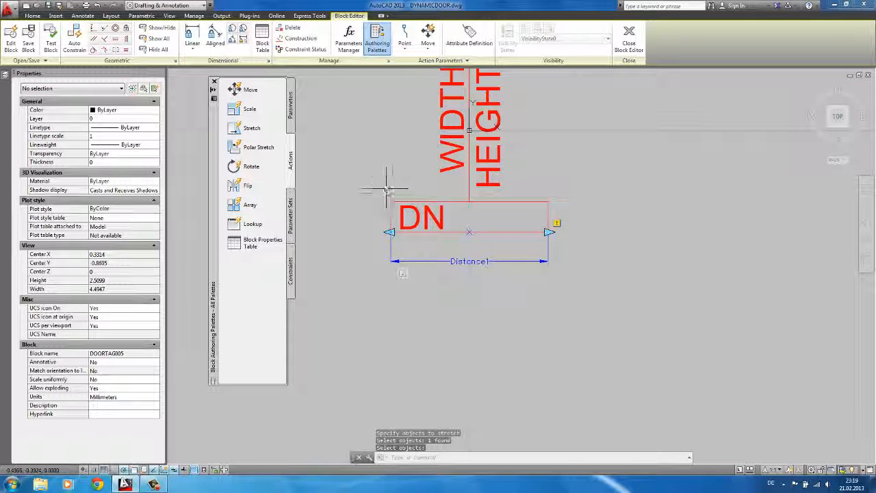
{"action": "left_click", "coordinate": [240, 128]}
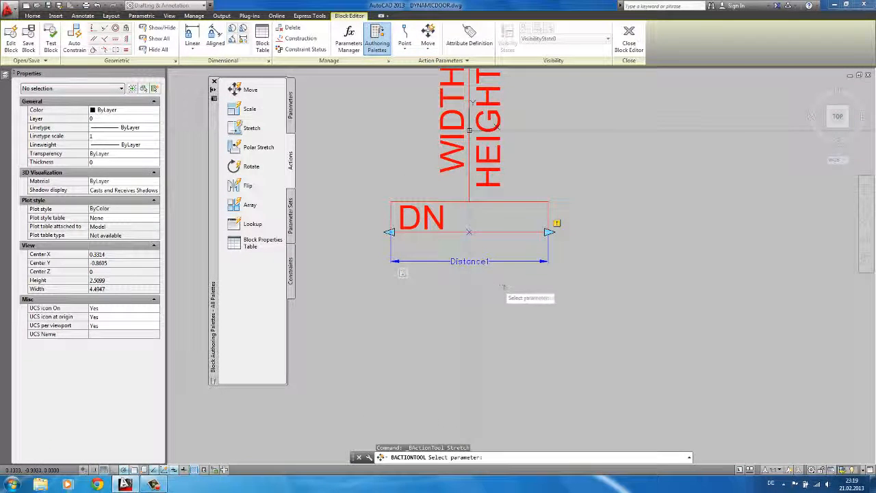
{"action": "left_click", "coordinate": [506, 262]}
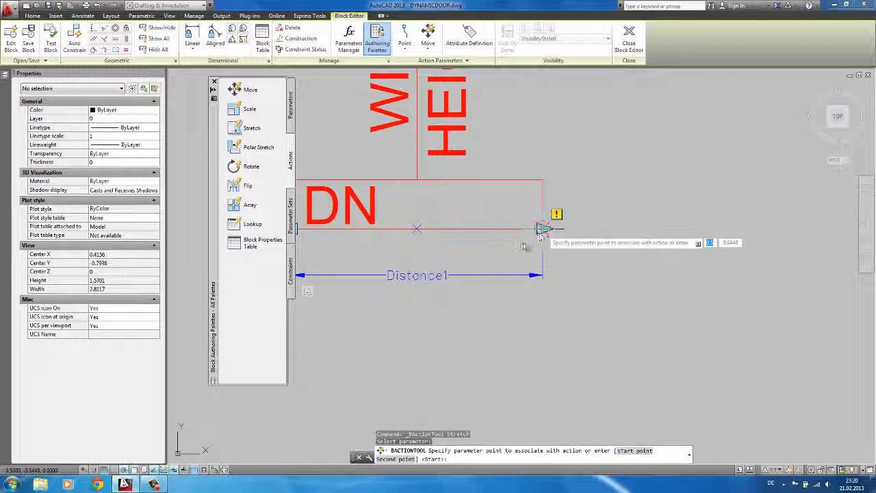
{"action": "left_click", "coordinate": [541, 230]}
{"action": "scroll", "coordinate": [520, 236], "scroll_direction": "down", "scroll_amount": 3}
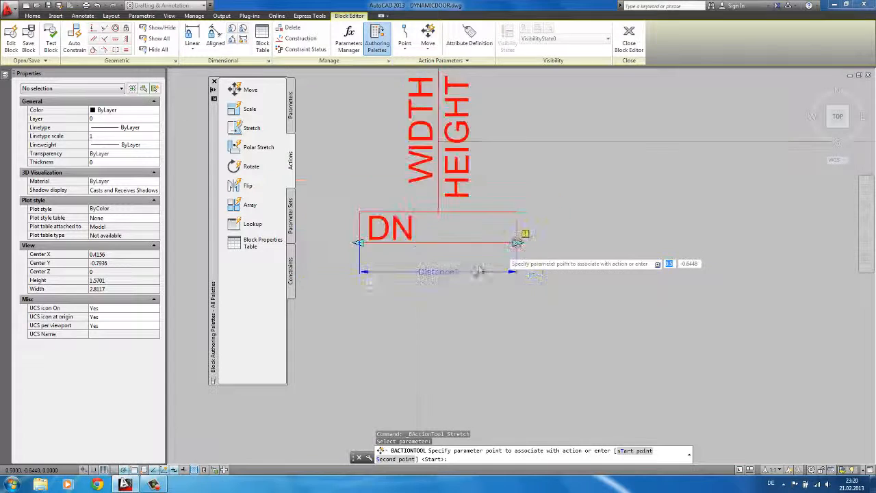
{"action": "left_click", "coordinate": [499, 204]}
{"action": "scroll", "coordinate": [493, 222], "scroll_direction": "down", "scroll_amount": 2}
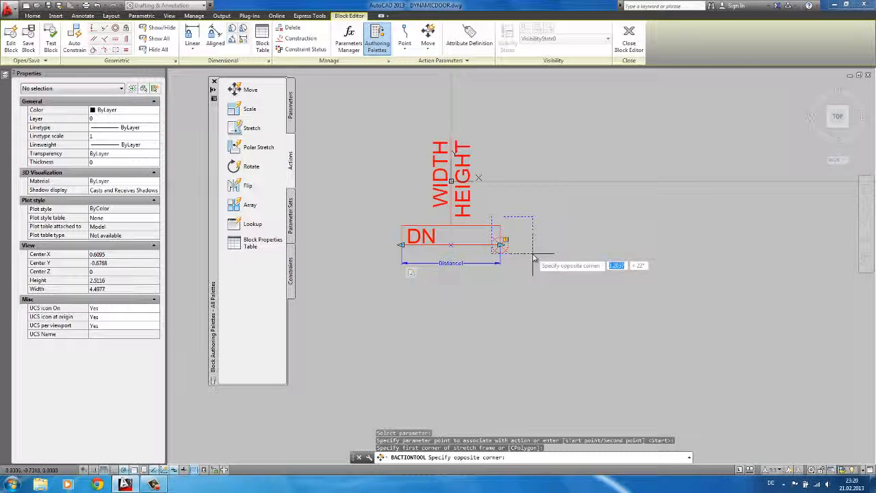
{"action": "left_click", "coordinate": [604, 274]}
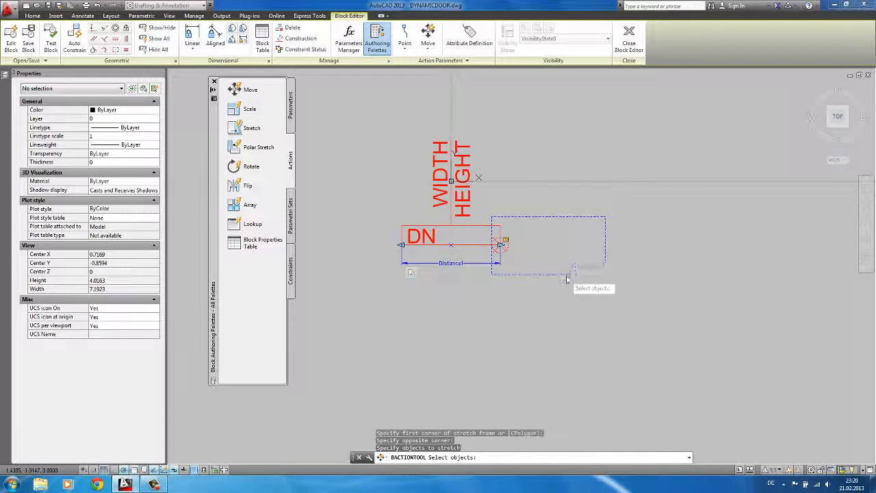
{"action": "scroll", "coordinate": [490, 245], "scroll_direction": "up", "scroll_amount": 2}
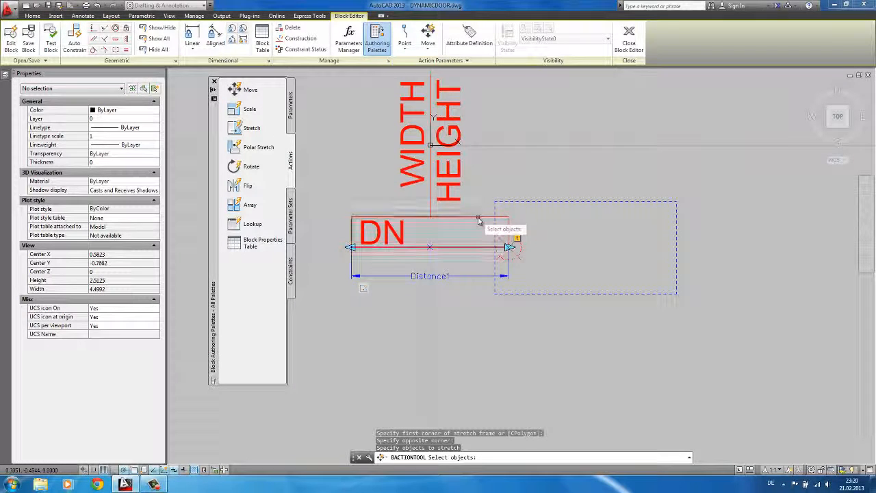
{"action": "left_click", "coordinate": [478, 222]}
{"action": "scroll", "coordinate": [479, 234], "scroll_direction": "down", "scroll_amount": 2}
{"action": "key", "text": "Return"}
Test the block by trying a stretch from the box's left grip, cancel it, and close the test window
{"action": "middle_click_drag", "start_coordinate": [546, 236], "coordinate": [547, 248]}
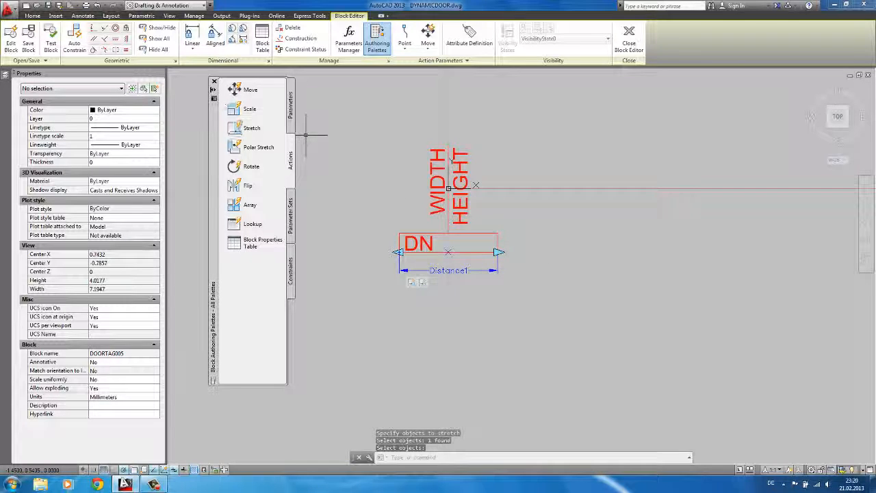
{"action": "left_click", "coordinate": [51, 42]}
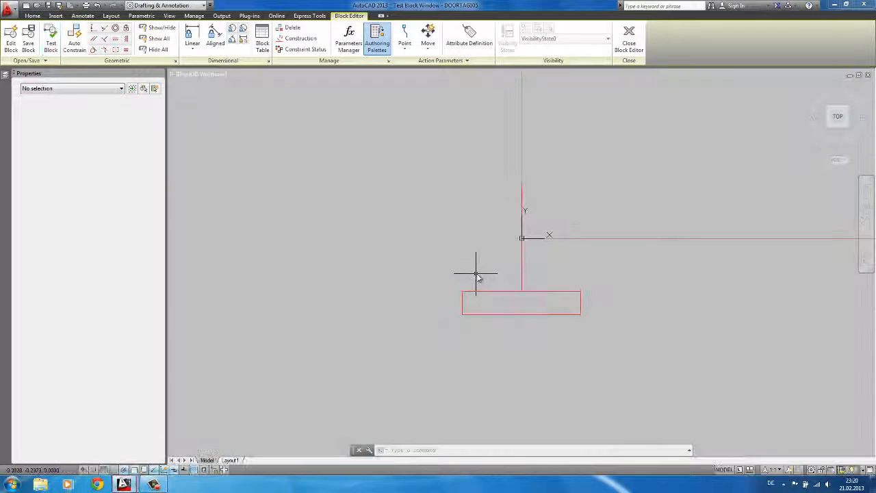
{"action": "left_click", "coordinate": [467, 315]}
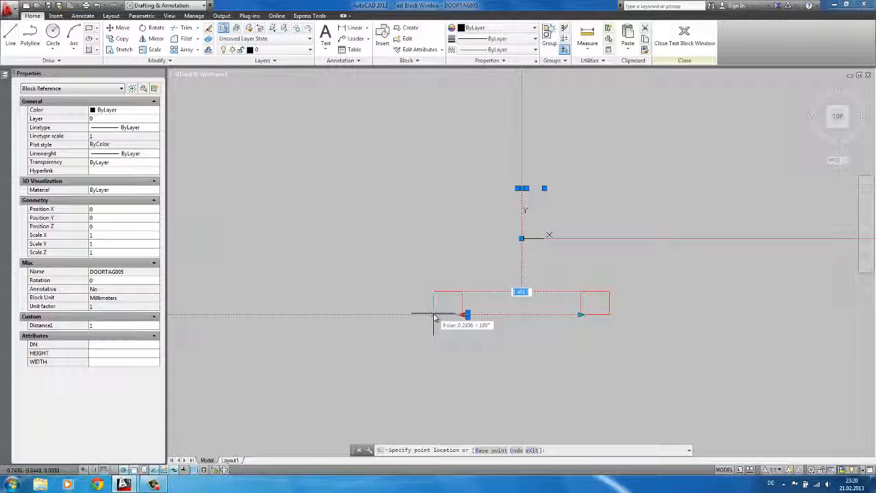
{"action": "key", "text": "Escape"}
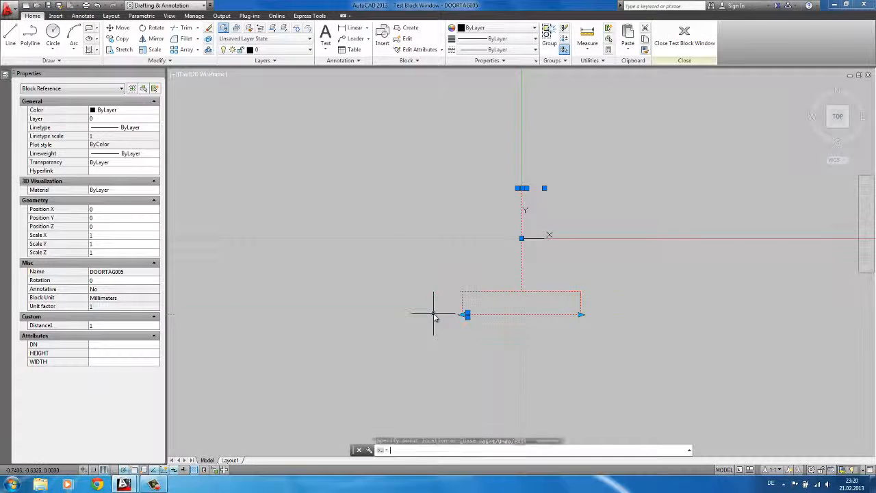
{"action": "left_click", "coordinate": [663, 48]}
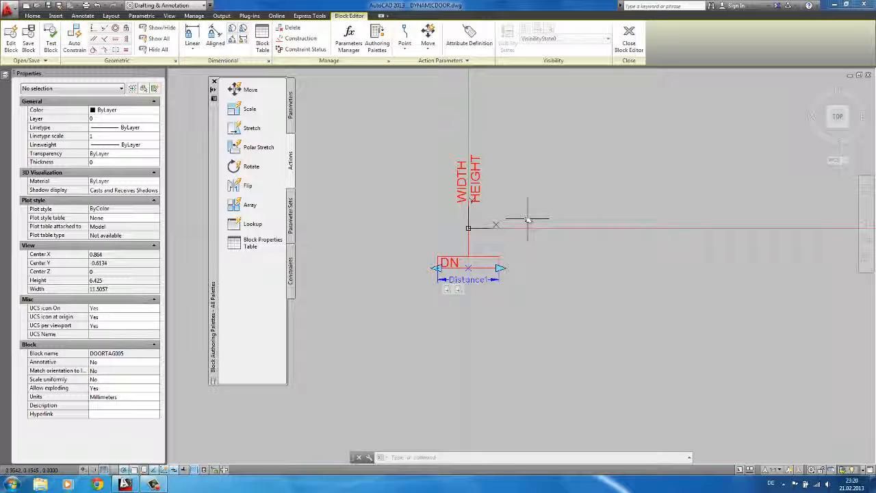
Add a linear parameter along the vertical line from its lower end to its upper end, with the label to its left
{"action": "scroll", "coordinate": [507, 212], "scroll_direction": "up", "scroll_amount": 4}
{"action": "scroll", "coordinate": [500, 214], "scroll_direction": "down", "scroll_amount": 2}
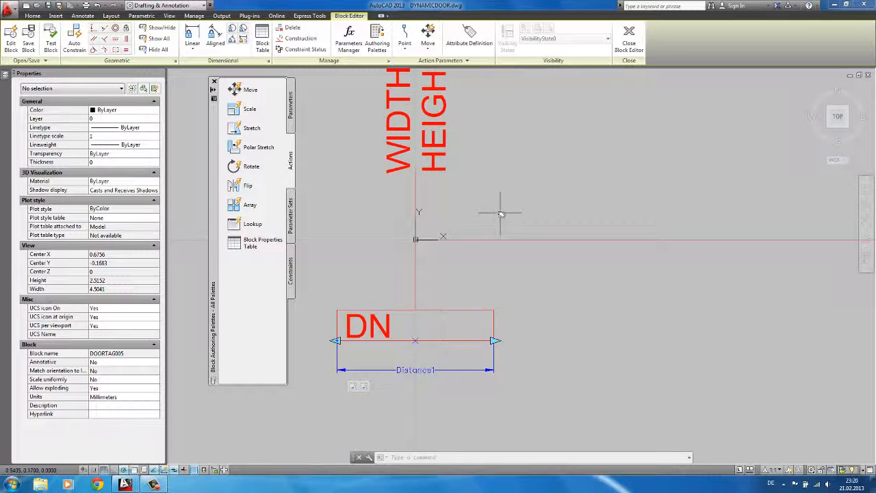
{"action": "scroll", "coordinate": [500, 214], "scroll_direction": "down", "scroll_amount": 1}
{"action": "scroll", "coordinate": [499, 244], "scroll_direction": "down", "scroll_amount": 1}
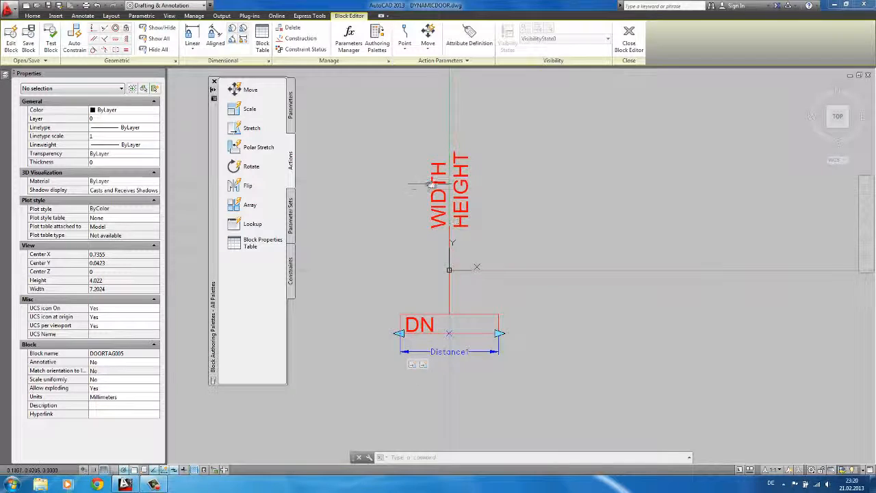
{"action": "left_click", "coordinate": [290, 108]}
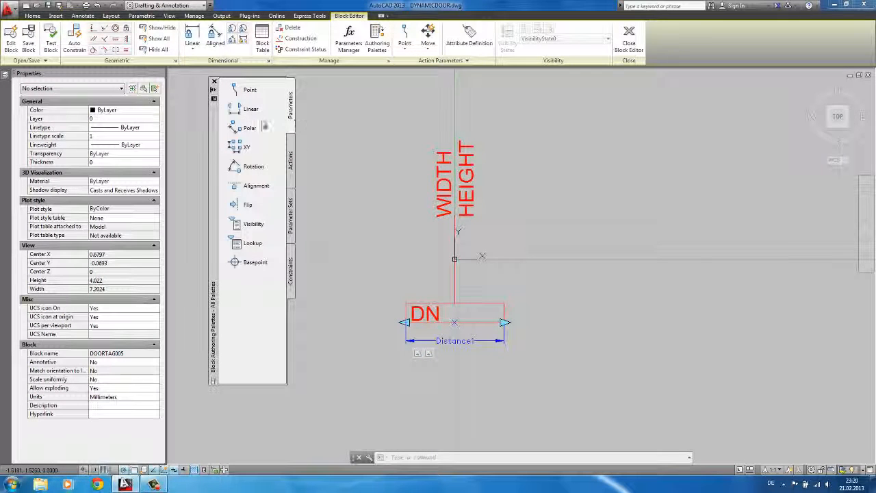
{"action": "left_click", "coordinate": [234, 108]}
{"action": "scroll", "coordinate": [455, 291], "scroll_direction": "up", "scroll_amount": 2}
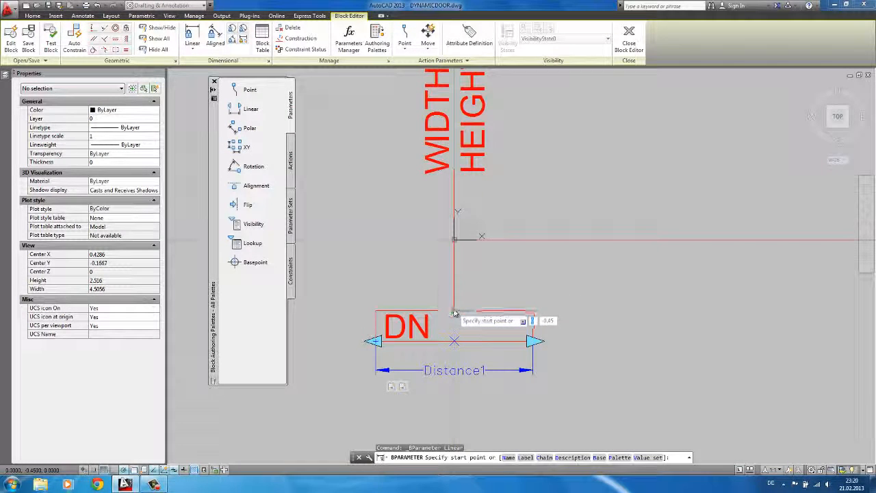
{"action": "left_click", "coordinate": [455, 244]}
{"action": "left_click", "coordinate": [454, 171]}
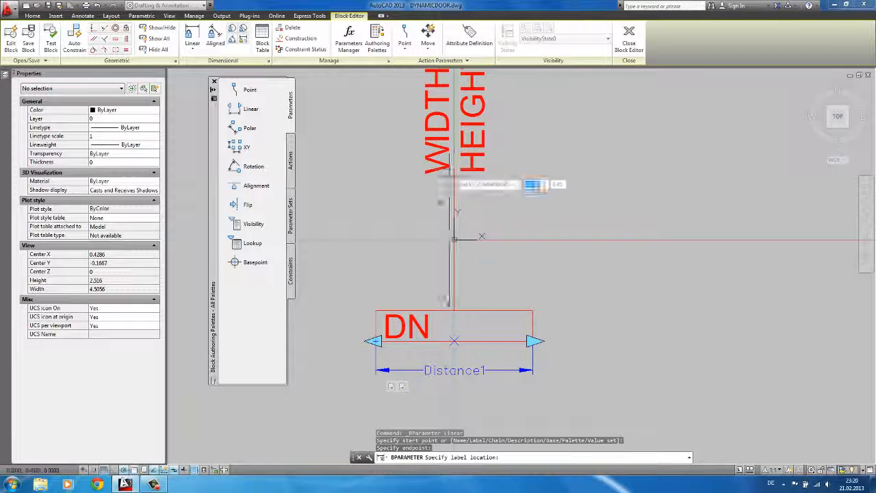
{"action": "left_click", "coordinate": [373, 309]}
{"action": "scroll", "coordinate": [470, 254], "scroll_direction": "down", "scroll_amount": 2}
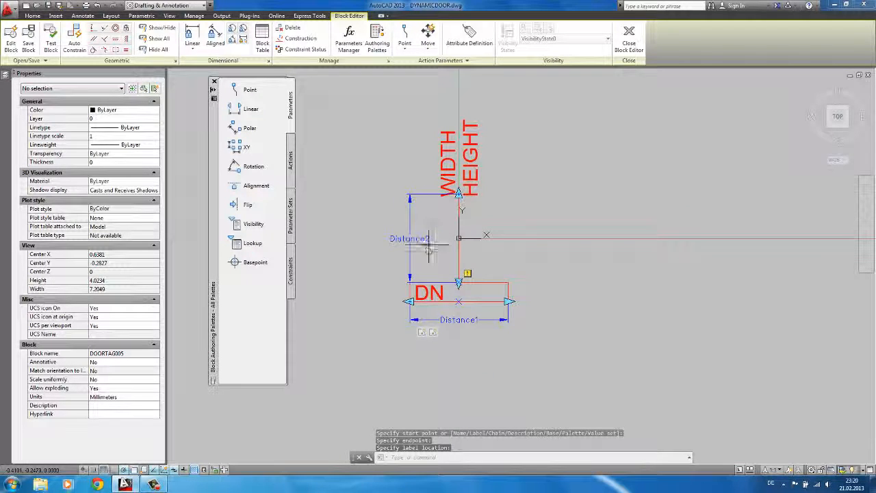
{"action": "left_click", "coordinate": [409, 239]}
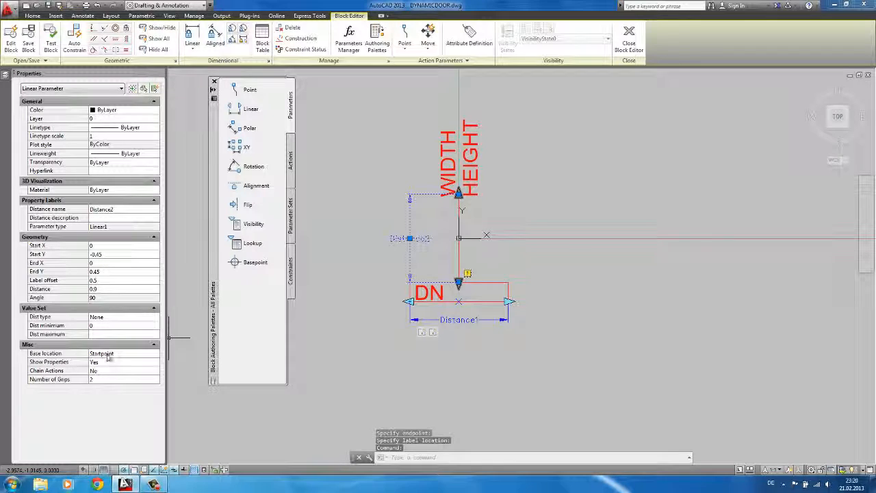
{"action": "key", "text": "Escape"}
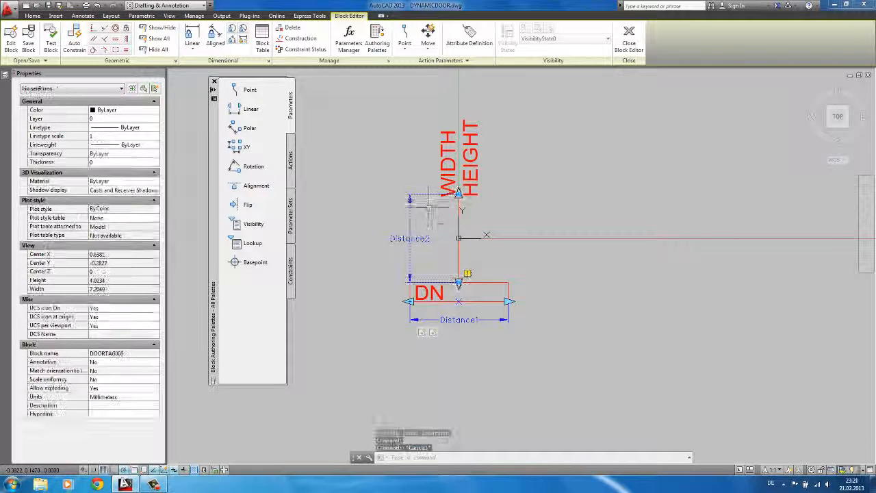
Add a stretch action to the vertical parameter at its upper end, framing that end with the WIDTH and HEIGHT texts and selecting the vertical line
{"action": "middle_click_drag", "start_coordinate": [386, 200], "coordinate": [406, 179]}
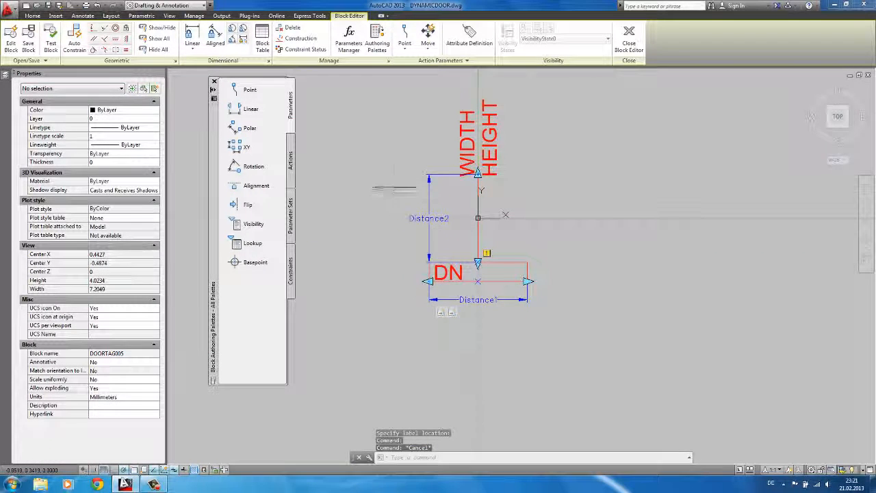
{"action": "left_click", "coordinate": [292, 156]}
{"action": "left_click", "coordinate": [251, 128]}
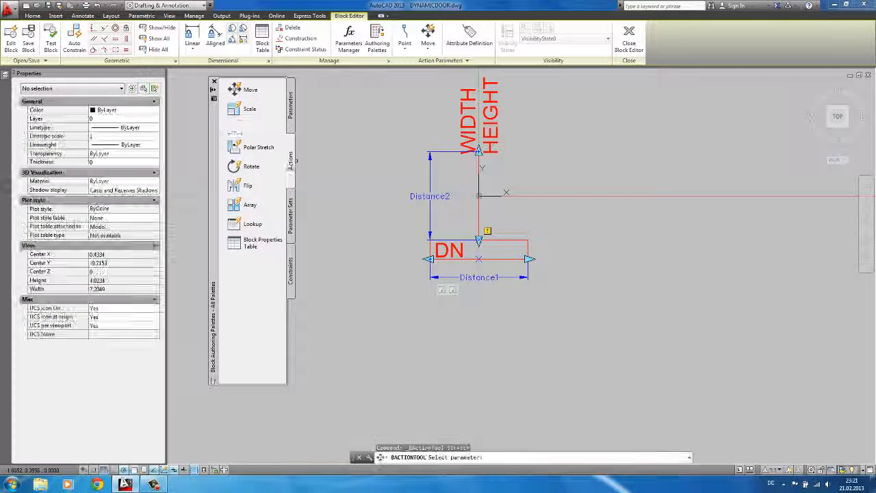
{"action": "left_click", "coordinate": [422, 197]}
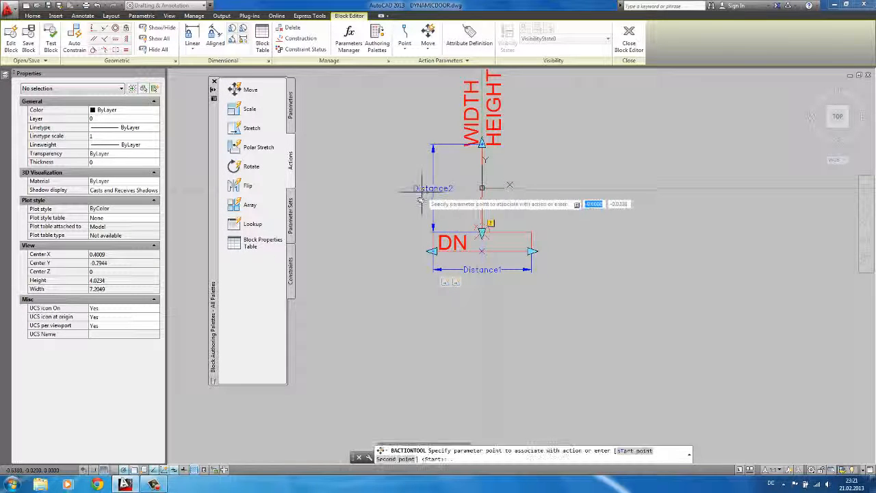
{"action": "scroll", "coordinate": [490, 228], "scroll_direction": "up", "scroll_amount": 2}
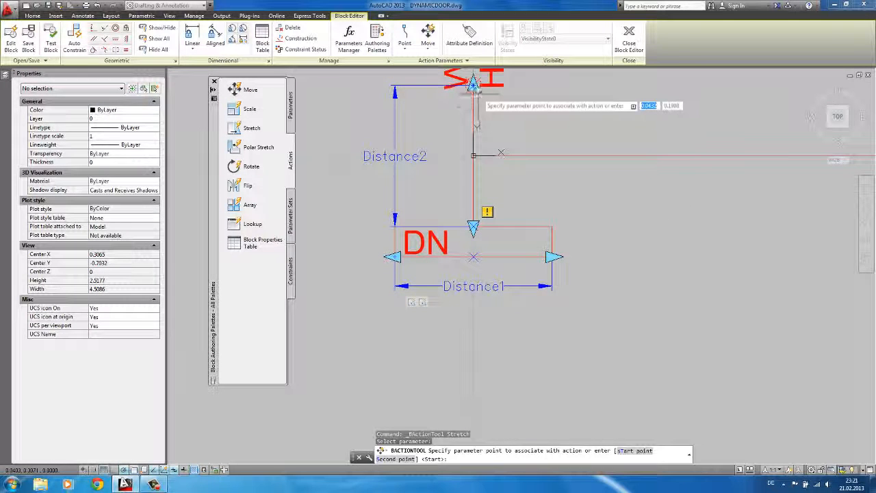
{"action": "left_click", "coordinate": [473, 82]}
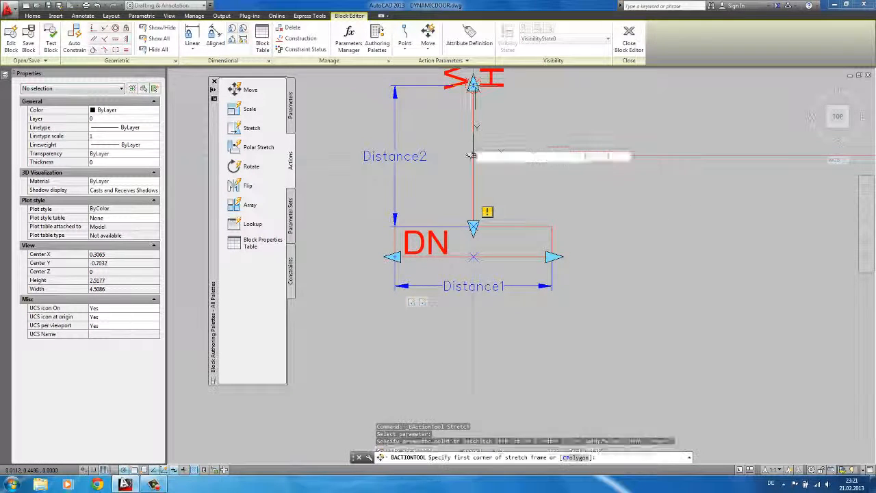
{"action": "scroll", "coordinate": [471, 155], "scroll_direction": "down", "scroll_amount": 4}
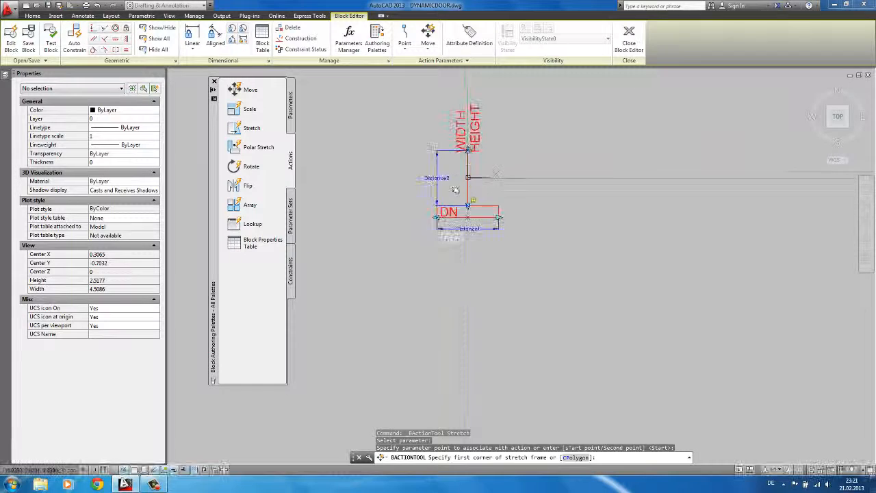
{"action": "left_click", "coordinate": [411, 102]}
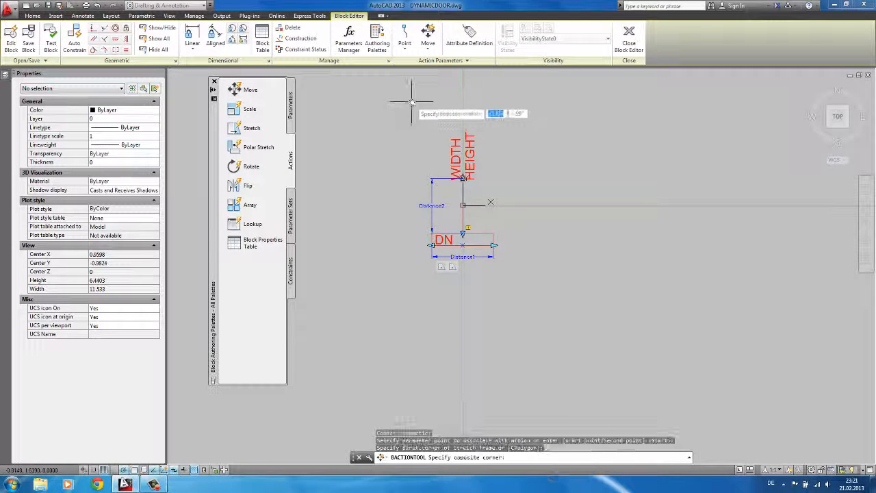
{"action": "left_click", "coordinate": [497, 188]}
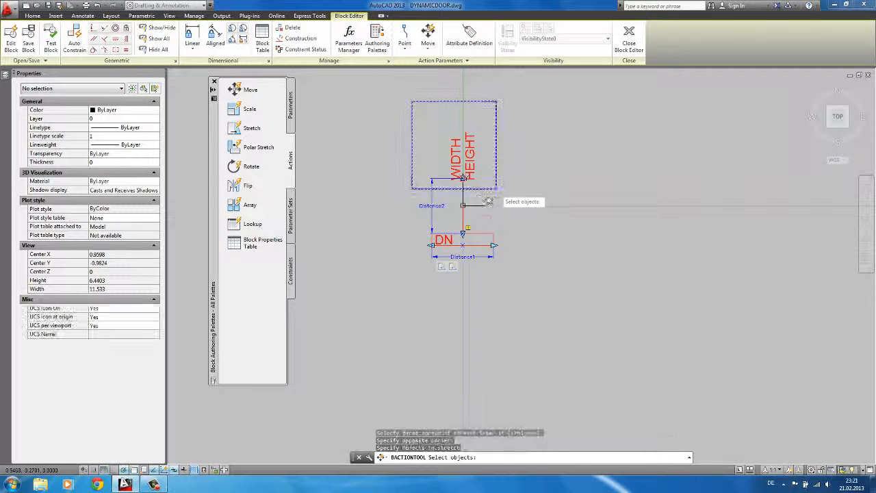
{"action": "scroll", "coordinate": [487, 201], "scroll_direction": "up", "scroll_amount": 6}
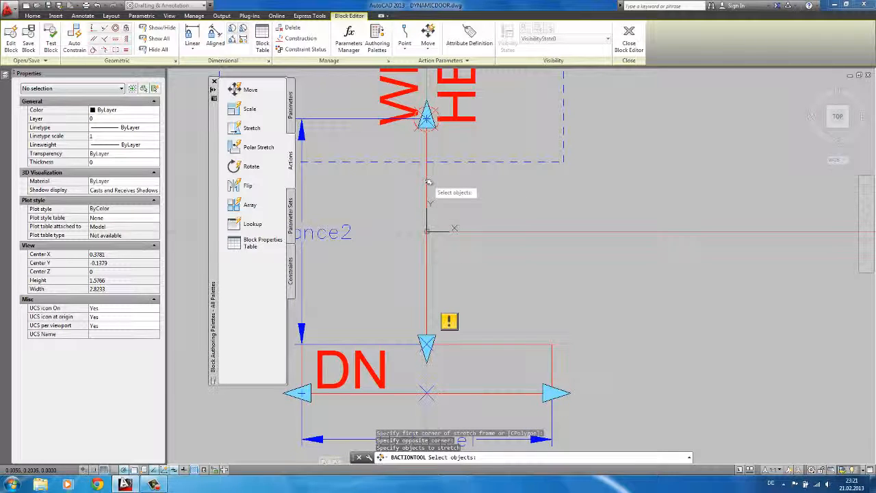
{"action": "left_click", "coordinate": [427, 182]}
{"action": "scroll", "coordinate": [435, 188], "scroll_direction": "down", "scroll_amount": 3}
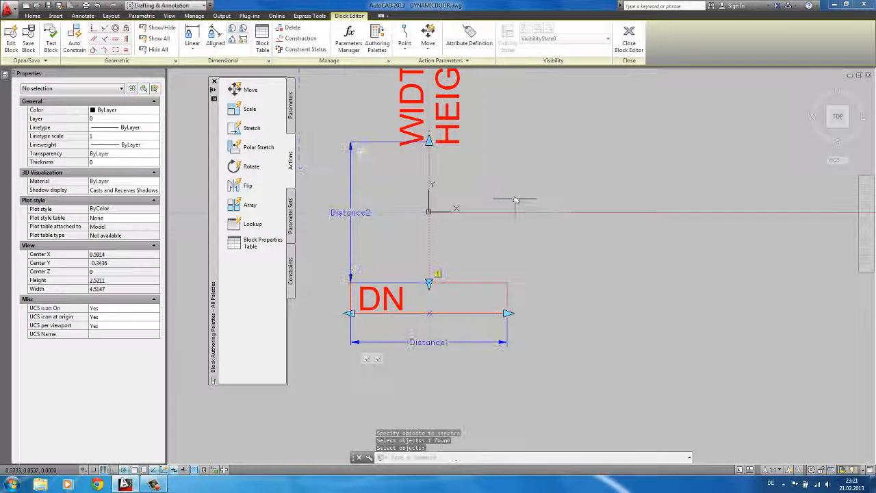
Add a second stretch action to the vertical parameter at its lower end, framing the whole DN box and selecting the box outline and the vertical line
{"action": "scroll", "coordinate": [515, 200], "scroll_direction": "down", "scroll_amount": 3}
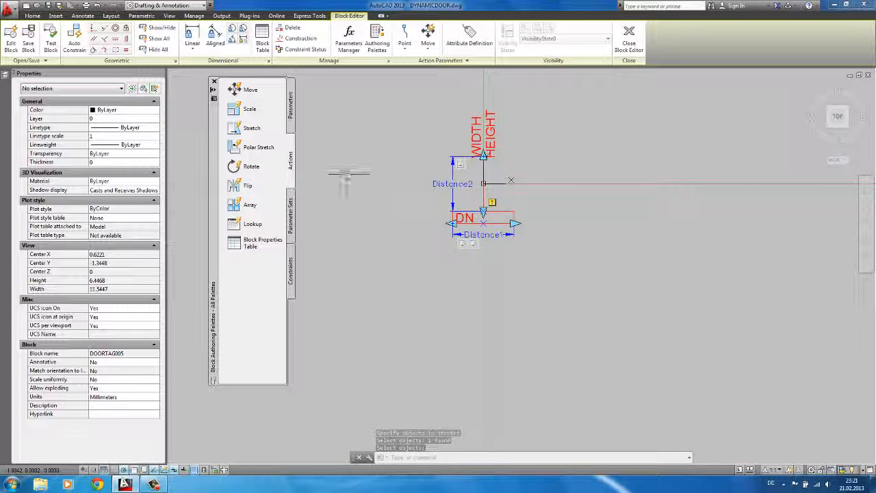
{"action": "left_click", "coordinate": [236, 131]}
{"action": "scroll", "coordinate": [490, 226], "scroll_direction": "up", "scroll_amount": 3}
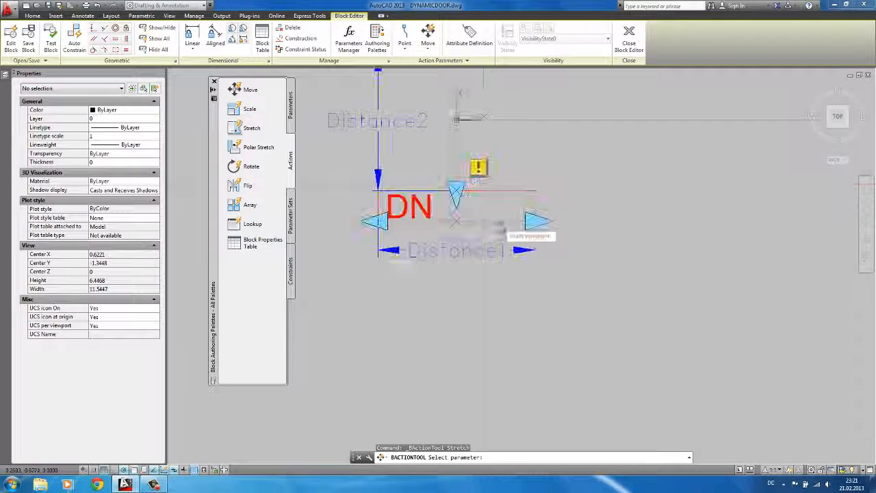
{"action": "scroll", "coordinate": [487, 230], "scroll_direction": "down", "scroll_amount": 2}
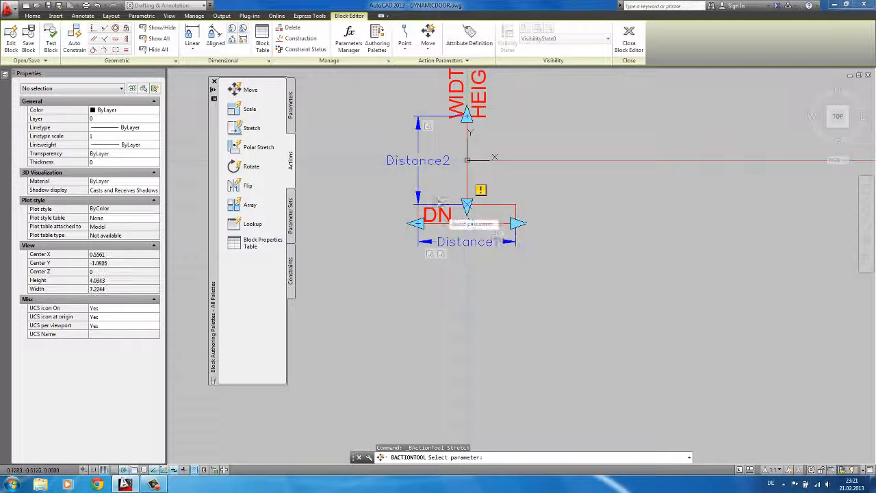
{"action": "left_click", "coordinate": [405, 162]}
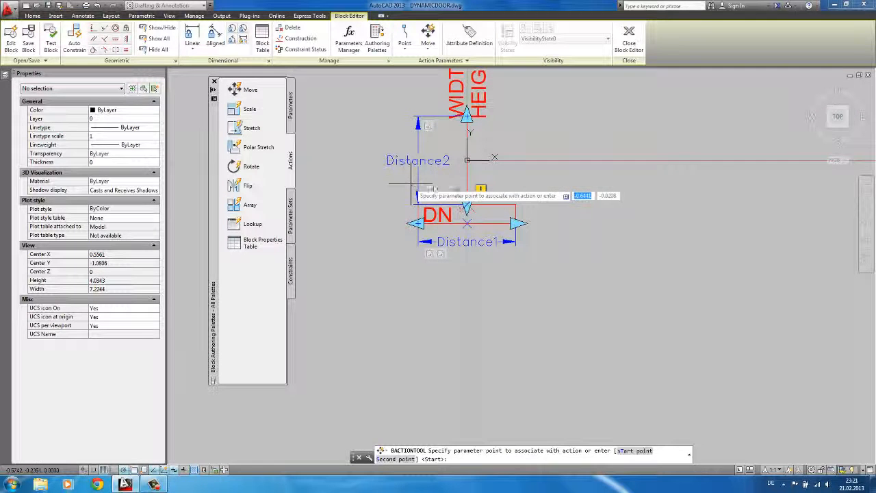
{"action": "scroll", "coordinate": [468, 204], "scroll_direction": "up", "scroll_amount": 2}
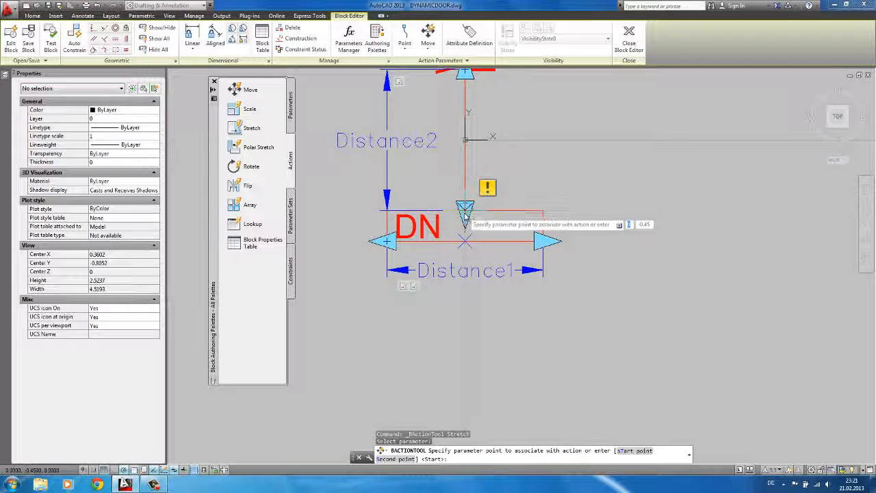
{"action": "left_click", "coordinate": [465, 216]}
{"action": "scroll", "coordinate": [465, 216], "scroll_direction": "down", "scroll_amount": 2}
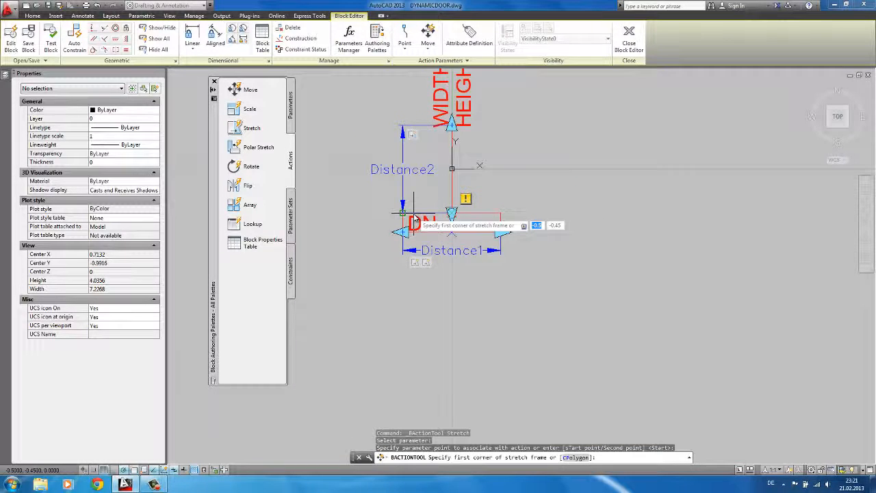
{"action": "left_click", "coordinate": [364, 201]}
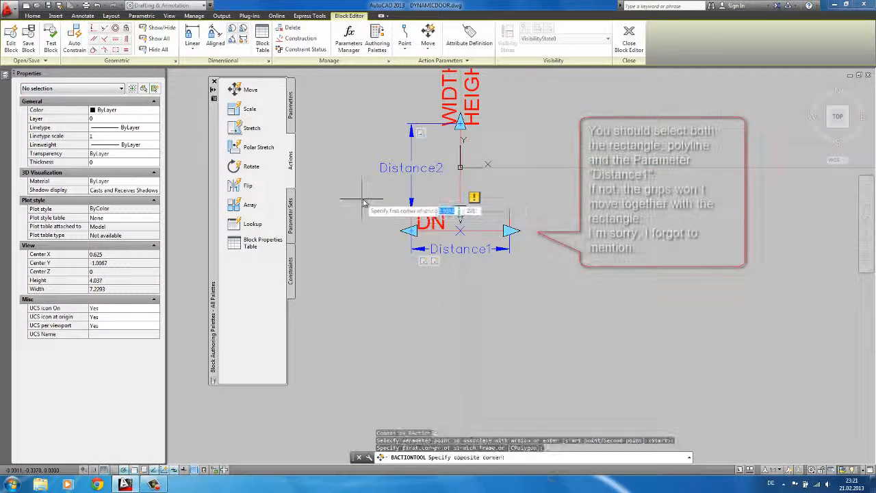
{"action": "left_click", "coordinate": [511, 297]}
{"action": "scroll", "coordinate": [460, 224], "scroll_direction": "up", "scroll_amount": 3}
{"action": "scroll", "coordinate": [472, 230], "scroll_direction": "down", "scroll_amount": 3}
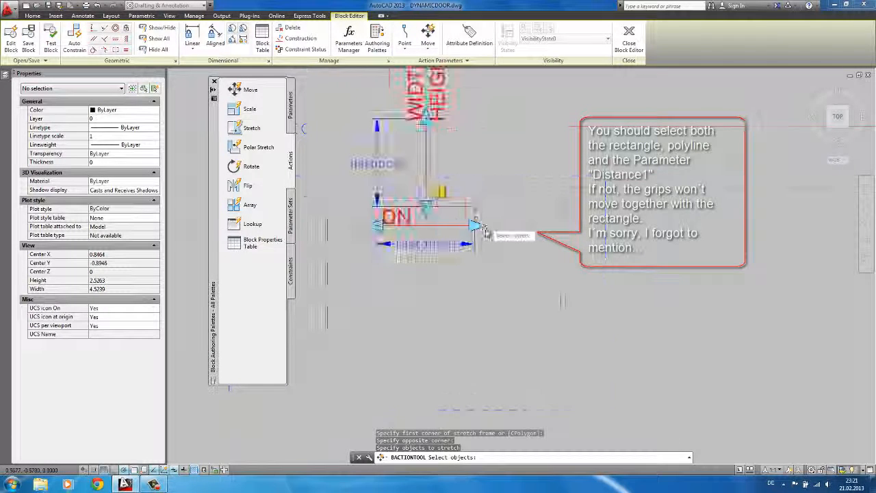
{"action": "scroll", "coordinate": [480, 226], "scroll_direction": "up", "scroll_amount": 2}
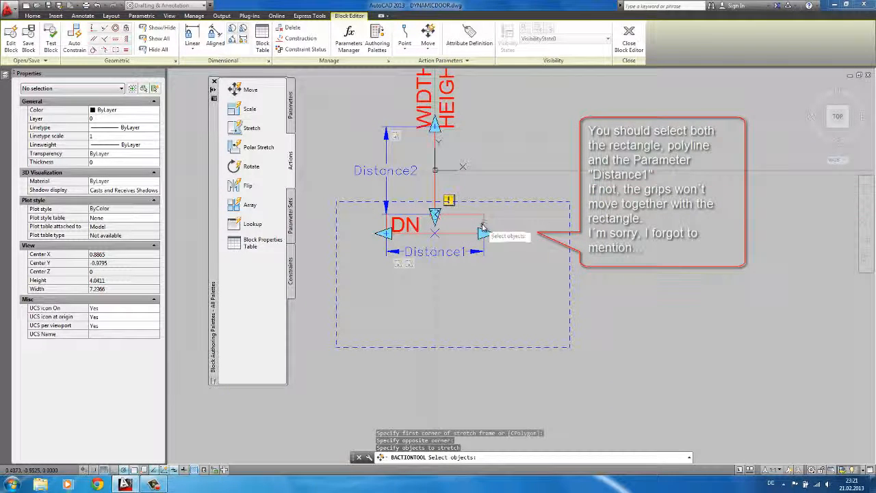
{"action": "left_click", "coordinate": [483, 225]}
{"action": "scroll", "coordinate": [441, 195], "scroll_direction": "up", "scroll_amount": 2}
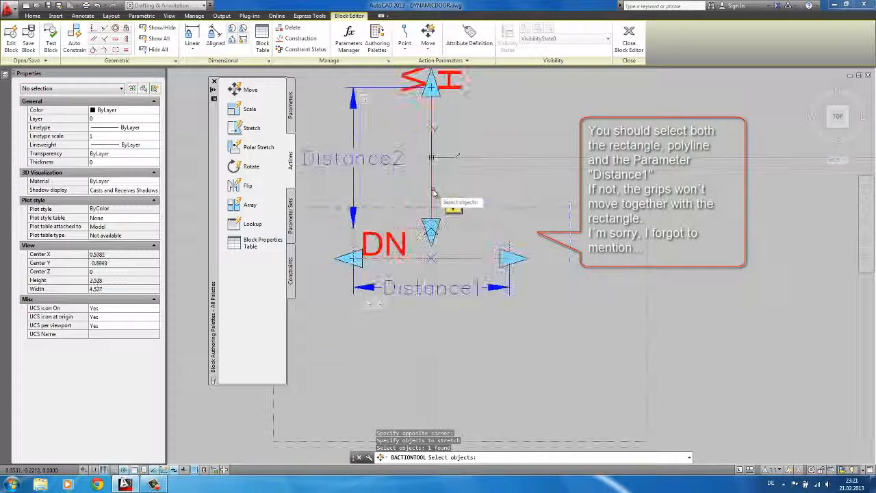
{"action": "left_click", "coordinate": [433, 193]}
{"action": "scroll", "coordinate": [435, 194], "scroll_direction": "down", "scroll_amount": 2}
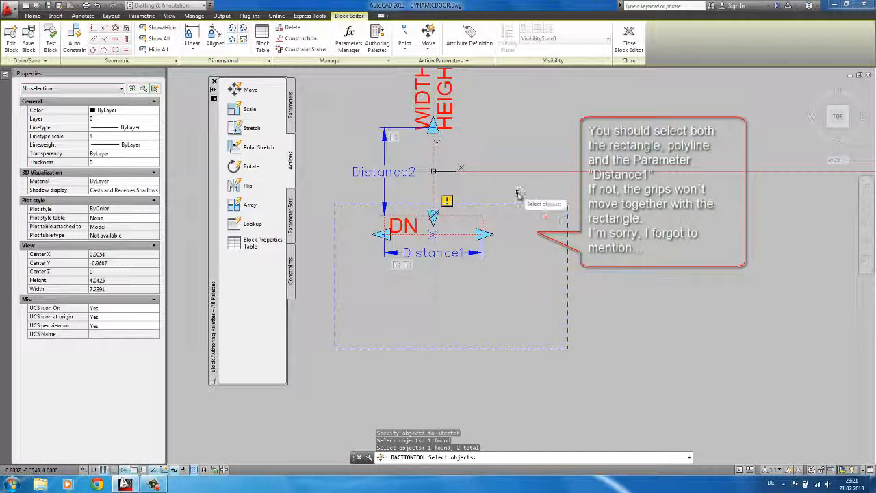
{"action": "key", "text": "Return"}
{"action": "scroll", "coordinate": [518, 195], "scroll_direction": "down", "scroll_amount": 2}
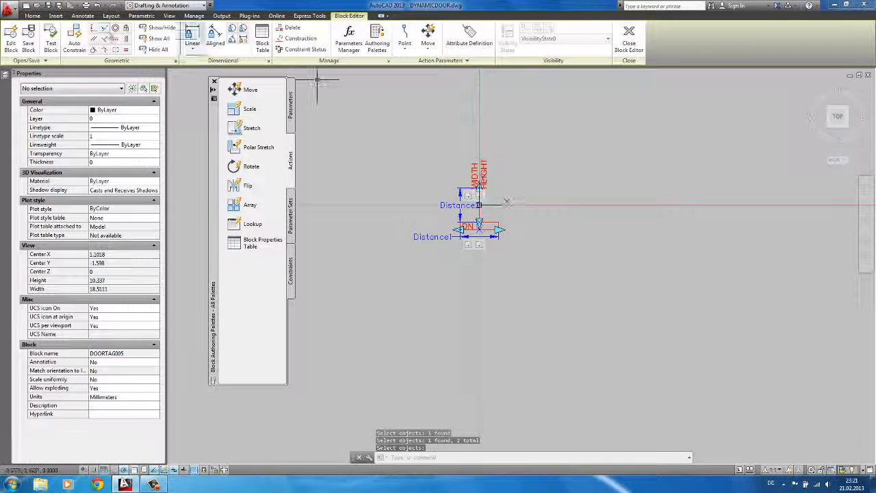
Test the block by stretching the vertical line's upper grip upward and then back down below its original height
{"action": "left_click", "coordinate": [50, 44]}
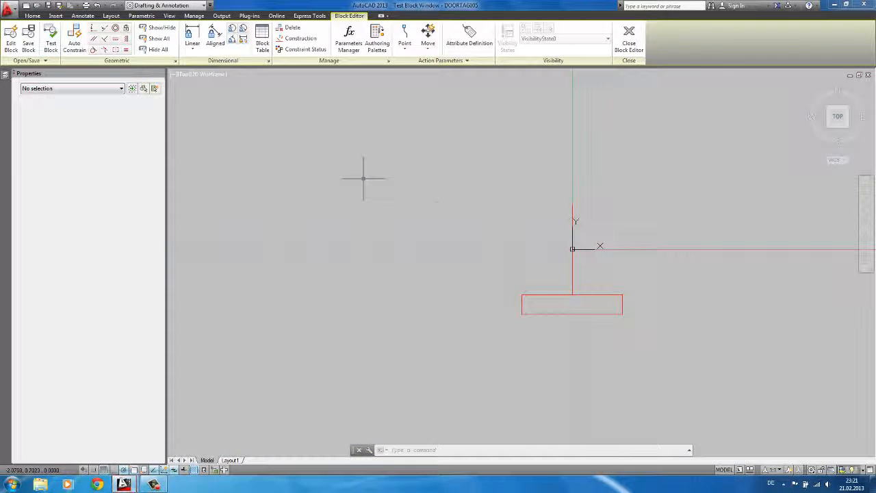
{"action": "left_click", "coordinate": [573, 286]}
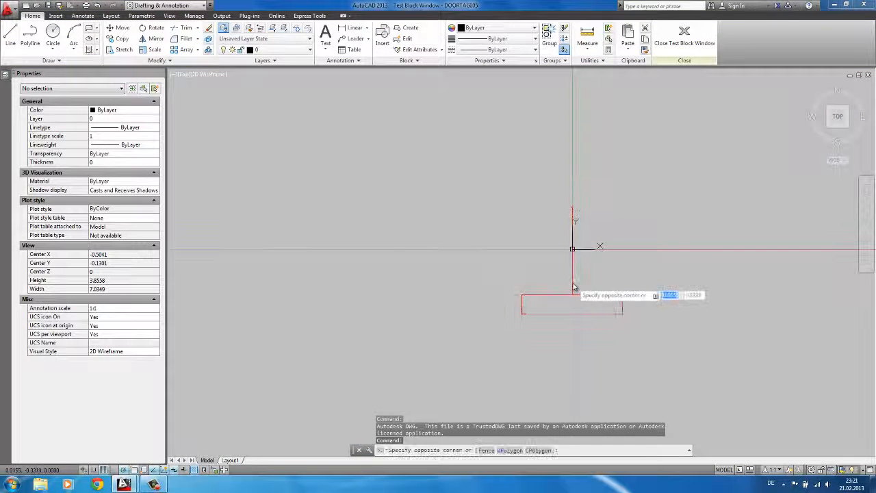
{"action": "left_click", "coordinate": [572, 276]}
{"action": "scroll", "coordinate": [501, 170], "scroll_direction": "down", "scroll_amount": 2}
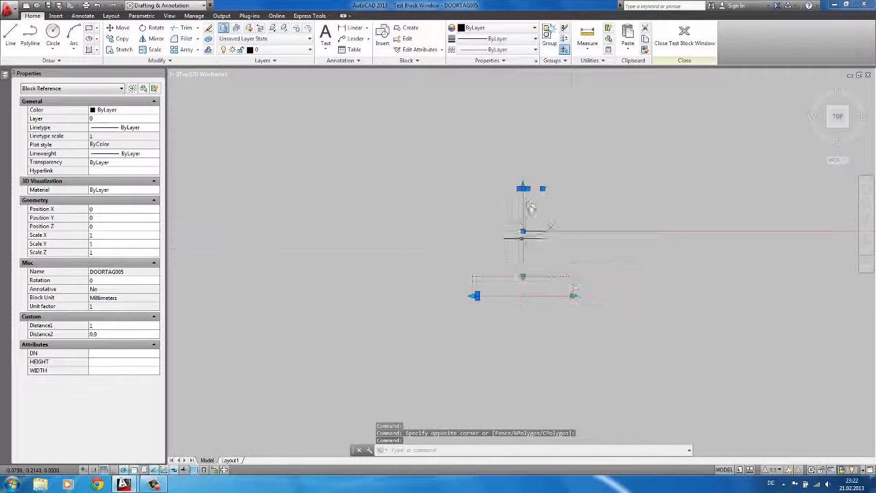
{"action": "left_click", "coordinate": [504, 182]}
{"action": "scroll", "coordinate": [506, 185], "scroll_direction": "down", "scroll_amount": 2}
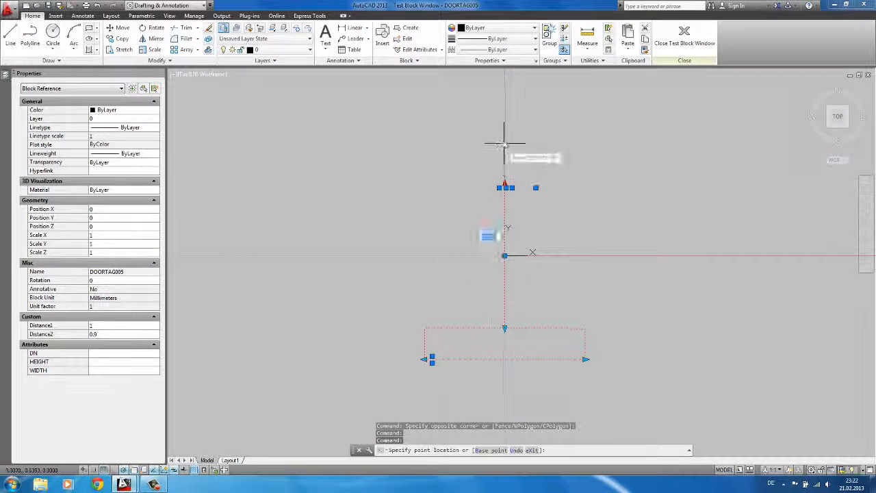
{"action": "left_click", "coordinate": [505, 143]}
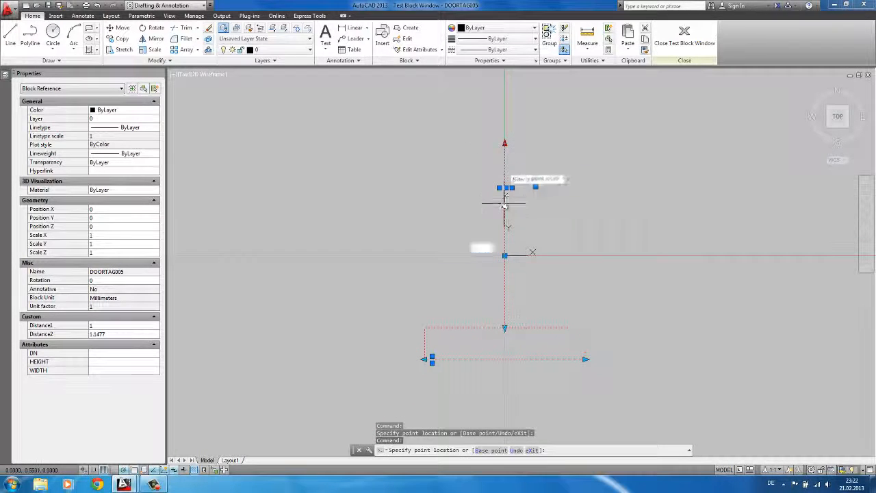
{"action": "left_click", "coordinate": [505, 204]}
Test the vertical line's lower grip by stretching it down and back up with the box, then close the test window
{"action": "middle_click_drag", "start_coordinate": [455, 232], "coordinate": [452, 184]}
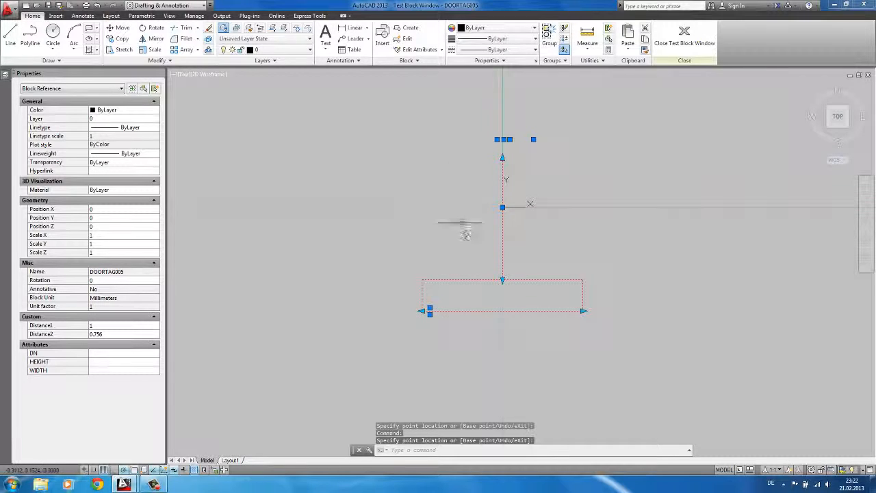
{"action": "middle_click_drag", "start_coordinate": [472, 240], "coordinate": [454, 180]}
{"action": "left_click", "coordinate": [485, 220]}
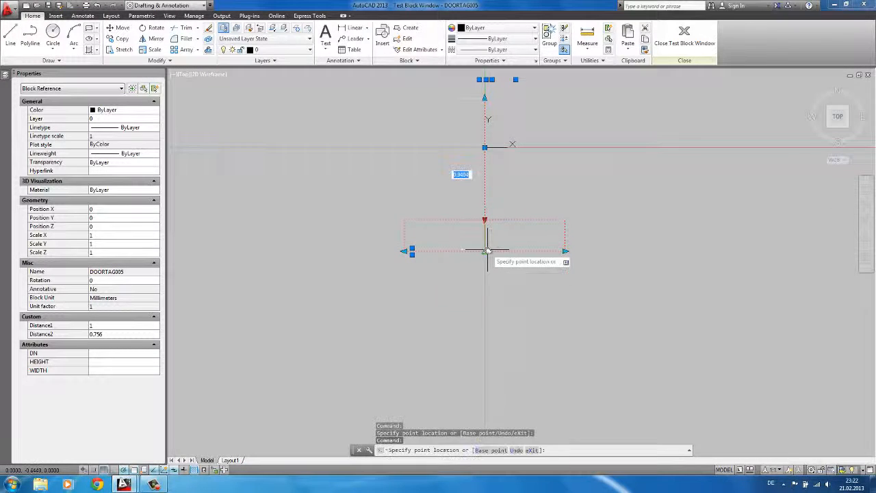
{"action": "left_click", "coordinate": [486, 259]}
{"action": "left_click", "coordinate": [486, 252]}
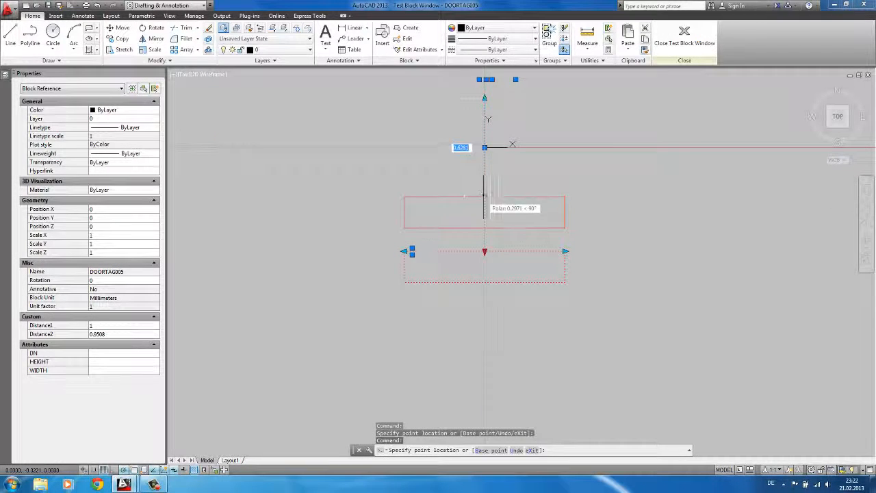
{"action": "left_click", "coordinate": [484, 197]}
{"action": "middle_click_drag", "start_coordinate": [446, 219], "coordinate": [443, 246]}
{"action": "left_click", "coordinate": [684, 38]}
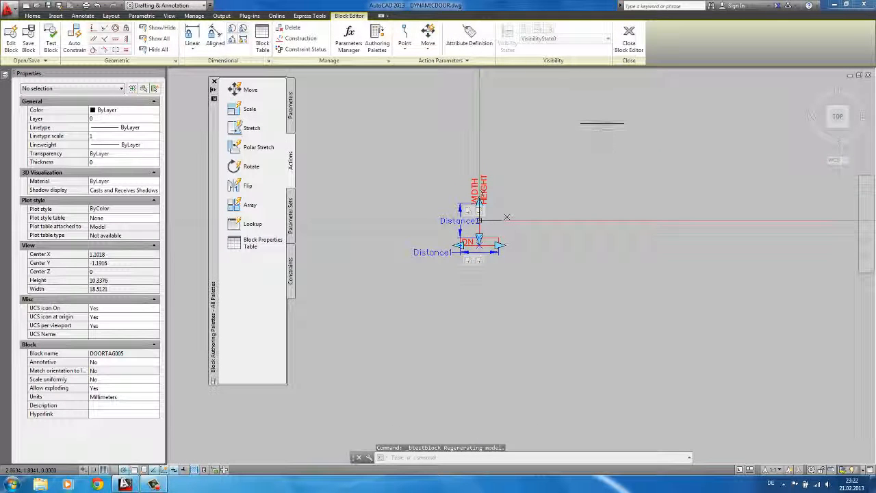
Close the block editor, saving the changes to DOORTAG005, and return to the door in the drawing
{"action": "left_click", "coordinate": [630, 37]}
{"action": "left_click", "coordinate": [471, 225]}
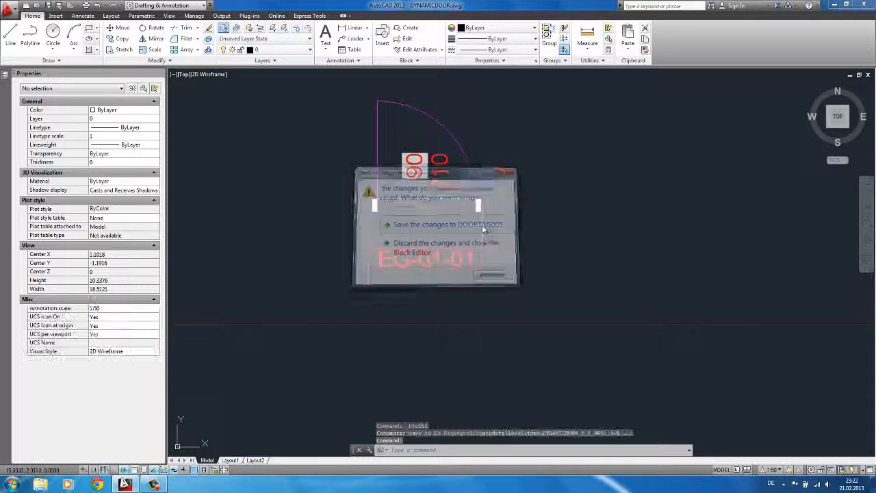
{"action": "key", "text": "Escape"}
{"action": "key", "text": "Escape"}
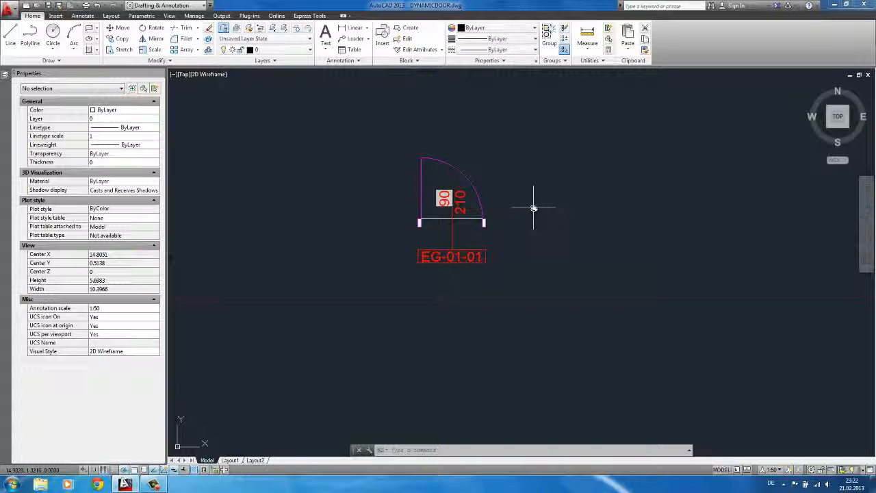
{"action": "scroll", "coordinate": [501, 205], "scroll_direction": "up", "scroll_amount": 2}
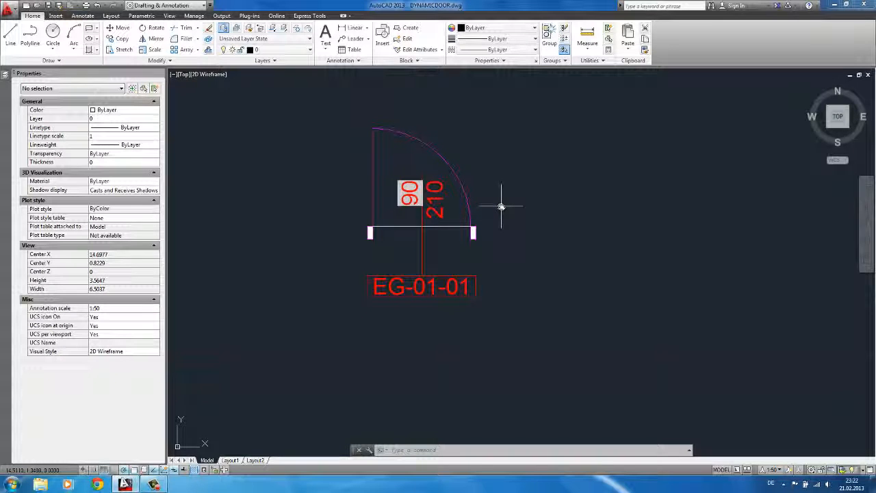
{"action": "middle_click_drag", "start_coordinate": [487, 202], "coordinate": [502, 203]}
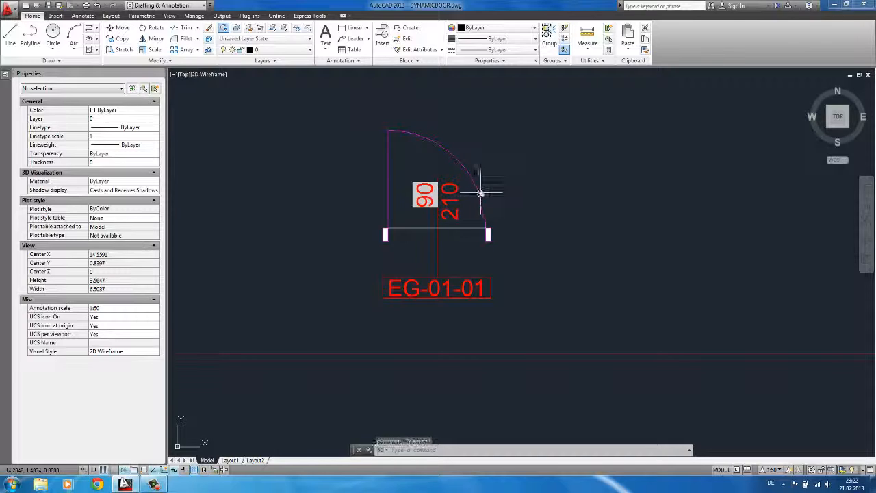
Open the DynamicDoor block in the block editor and set the WALLWIDTH parameter's distance type to List
{"action": "left_click", "coordinate": [479, 195]}
{"action": "right_click", "coordinate": [484, 186]}
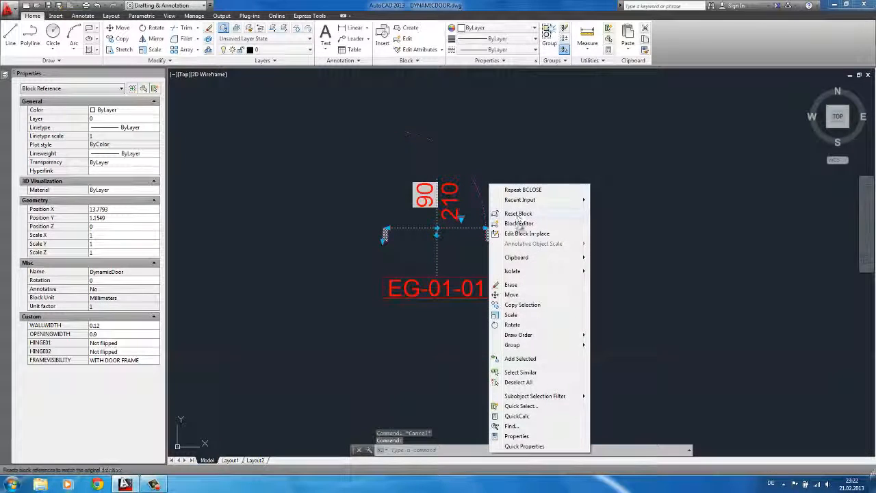
{"action": "left_click", "coordinate": [510, 227]}
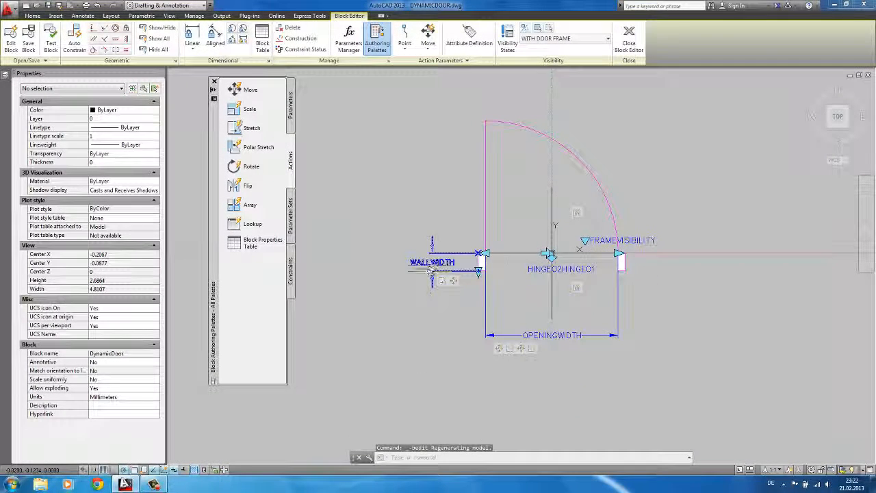
{"action": "left_click", "coordinate": [431, 262]}
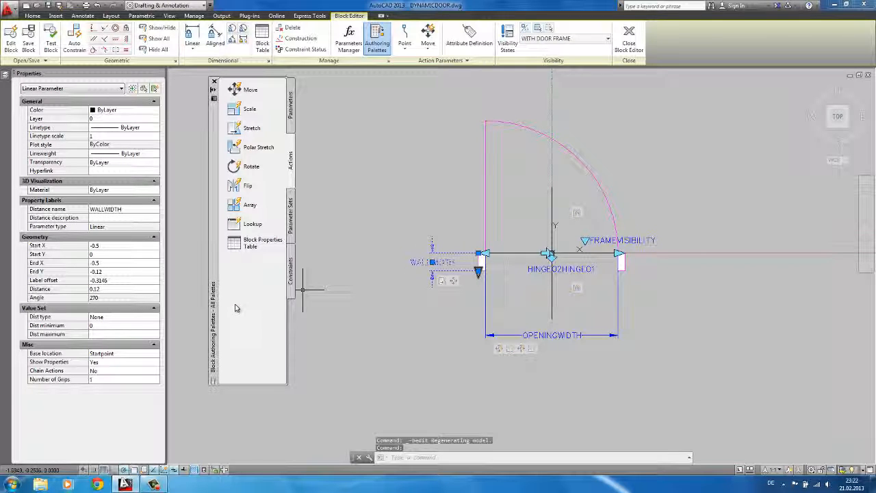
{"action": "left_click", "coordinate": [110, 317]}
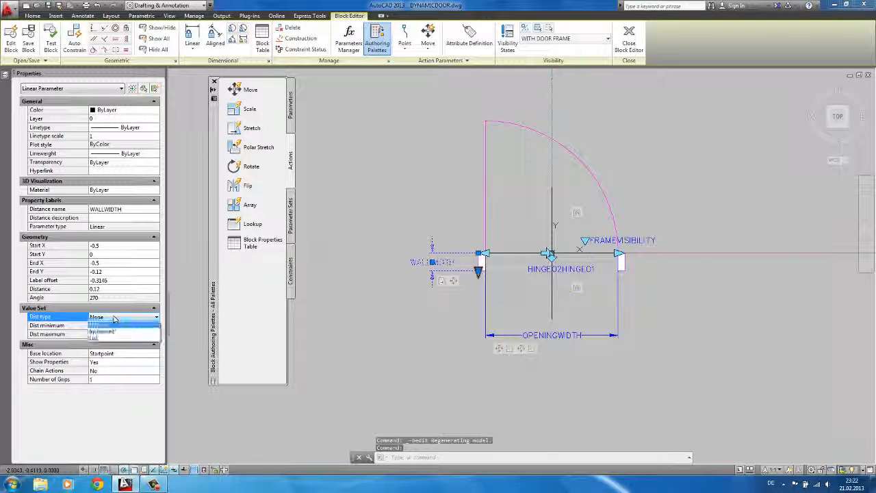
{"action": "left_click", "coordinate": [107, 343]}
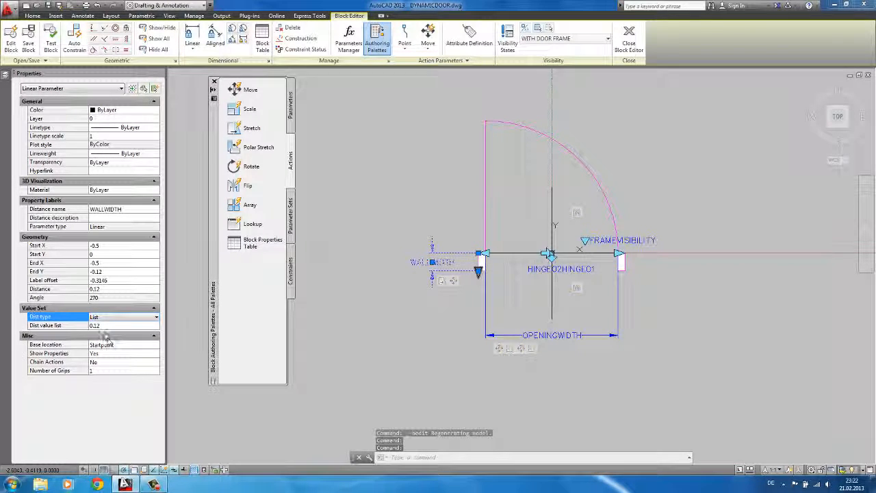
Add the distances 0.125, 0.2, 0.3 and 0.35 to WALLWIDTH's value list, then deselect the parameter
{"action": "left_click", "coordinate": [106, 326]}
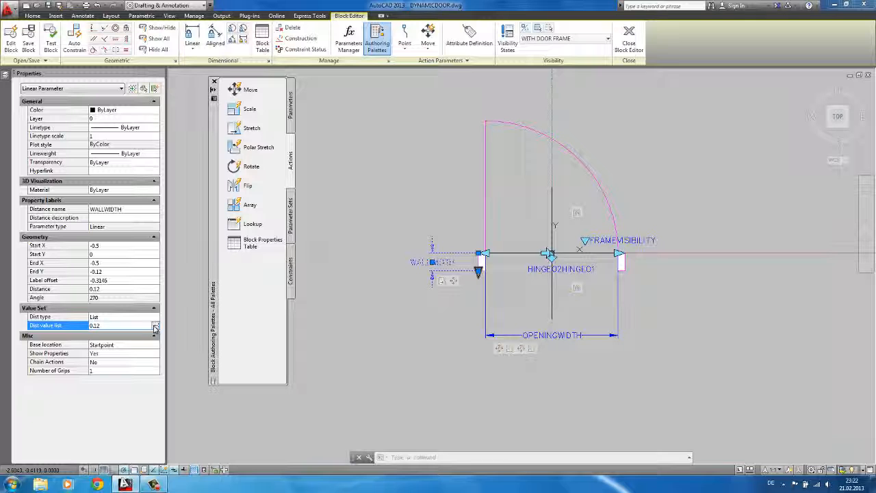
{"action": "left_click", "coordinate": [155, 326]}
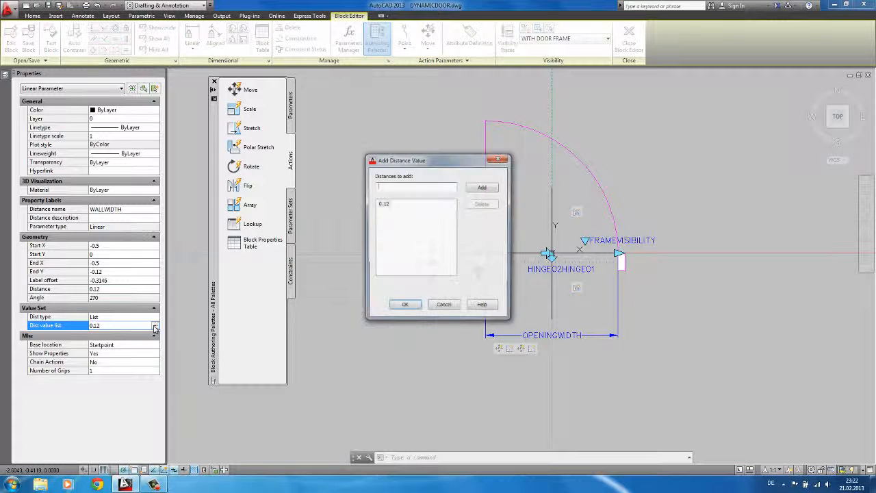
{"action": "left_click", "coordinate": [396, 206]}
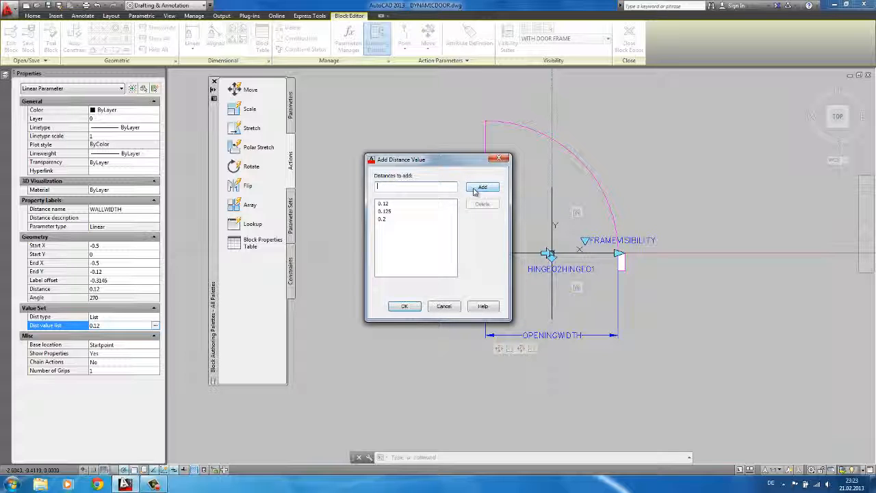
{"action": "type", "text": ".3"}
{"action": "left_click", "coordinate": [480, 188]}
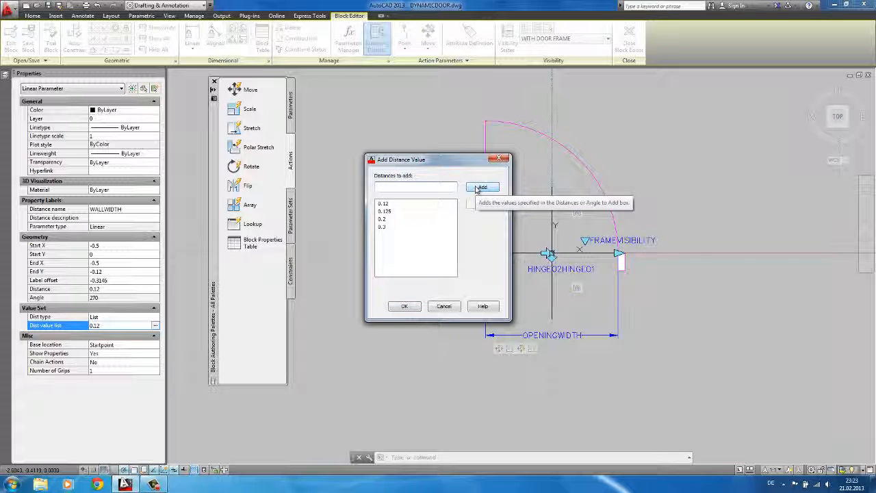
{"action": "type", "text": "."}
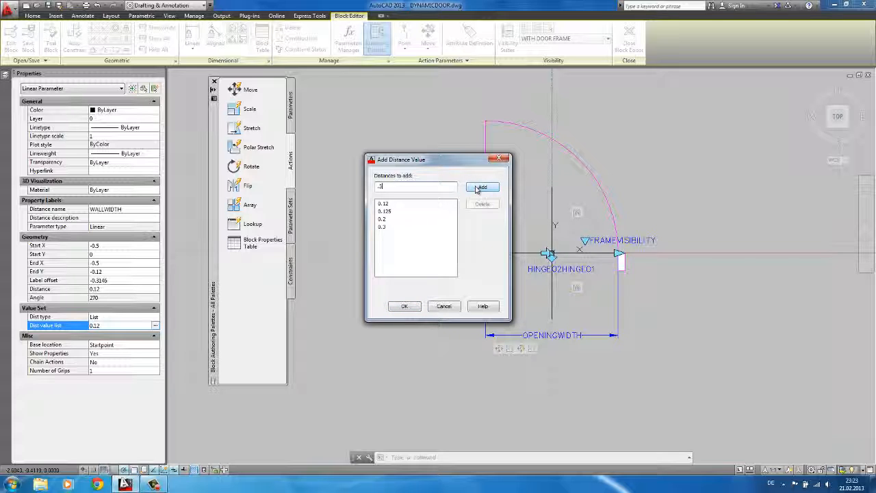
{"action": "type", "text": "35"}
{"action": "left_click", "coordinate": [483, 187]}
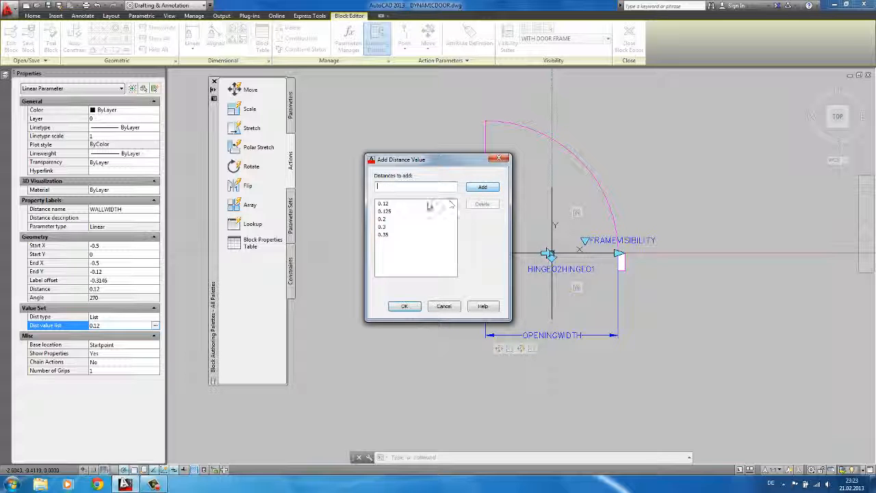
{"action": "left_click", "coordinate": [383, 204]}
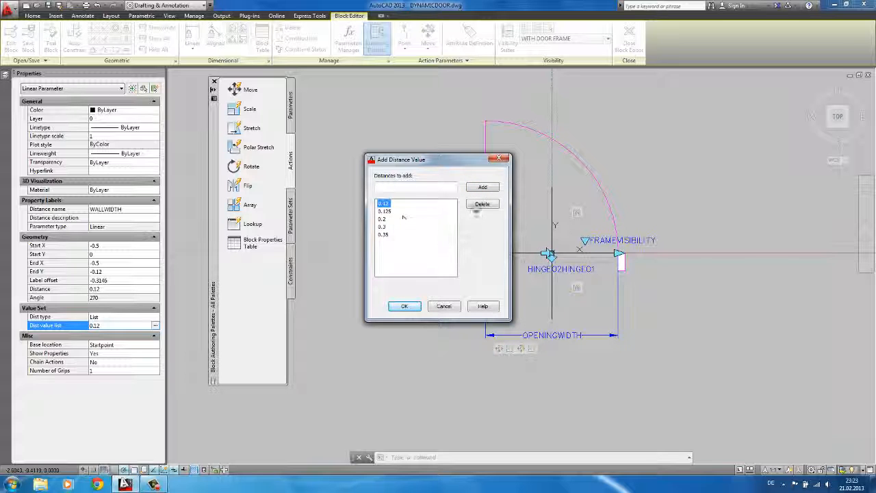
{"action": "left_click", "coordinate": [404, 306]}
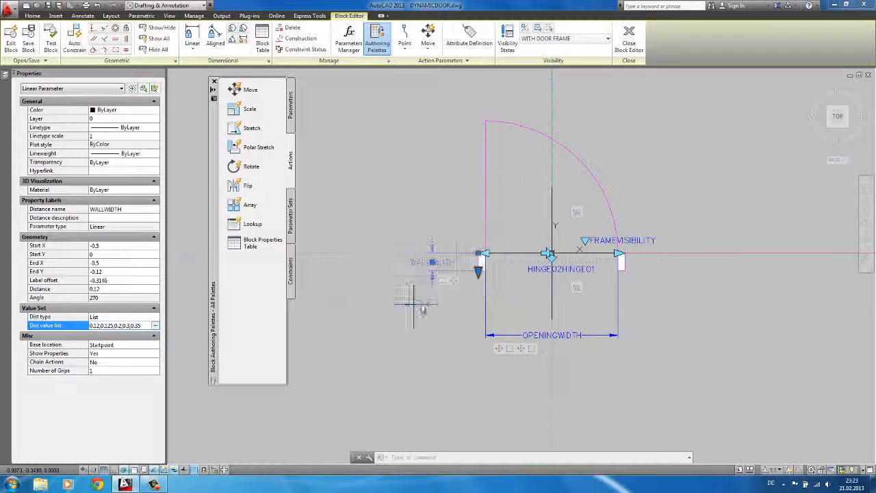
{"action": "middle_click_drag", "start_coordinate": [456, 302], "coordinate": [408, 283]}
{"action": "key", "text": "Escape"}
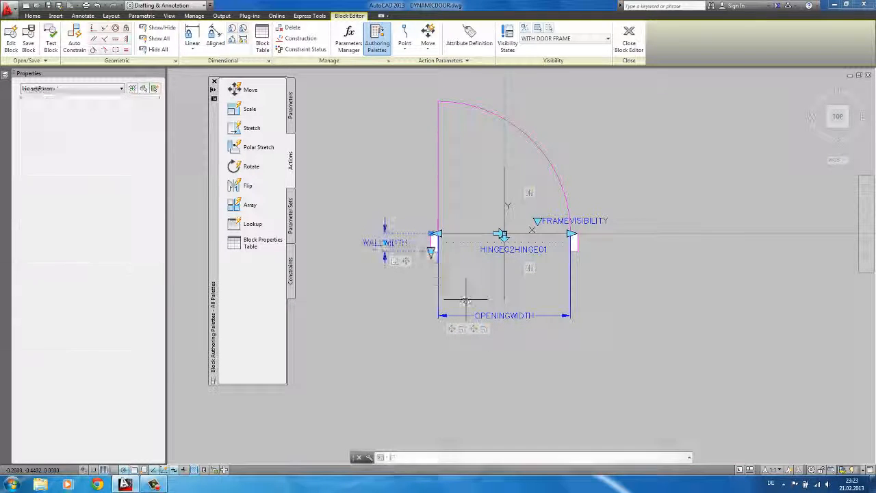
Set the distance type of the OPENINGWIDTH parameter below the door to List
{"action": "left_click", "coordinate": [473, 313]}
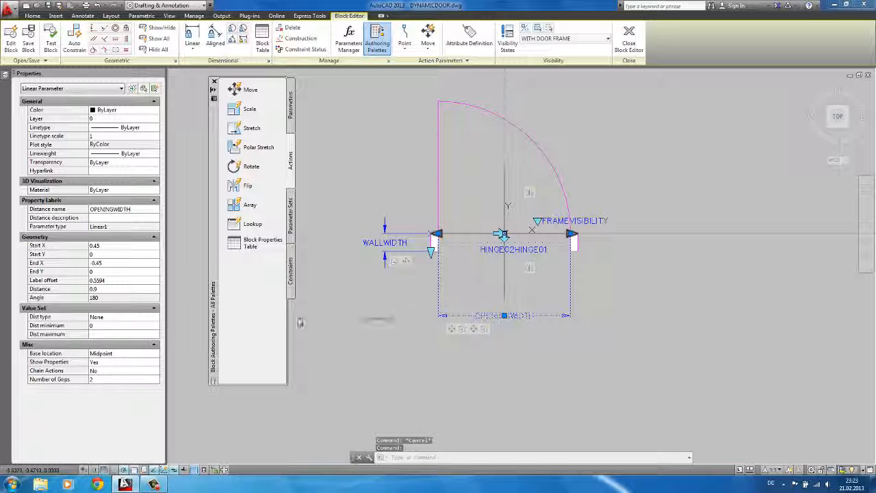
{"action": "left_click", "coordinate": [125, 318]}
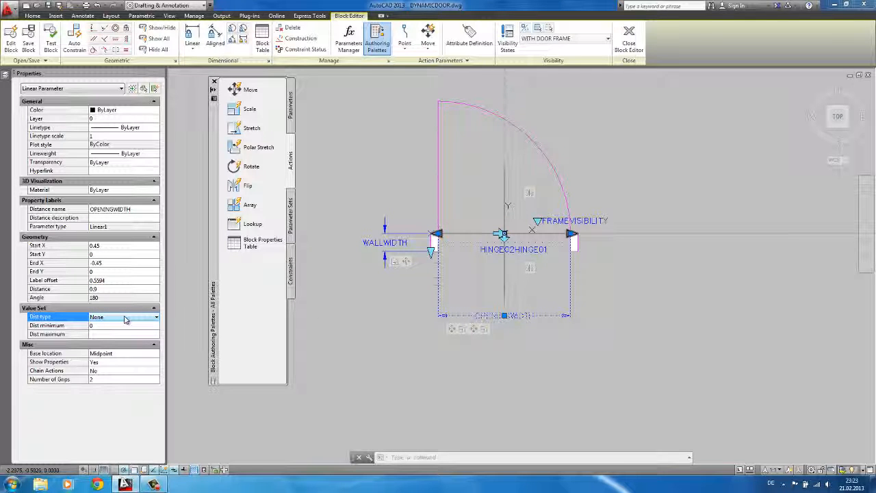
{"action": "left_click", "coordinate": [126, 318]}
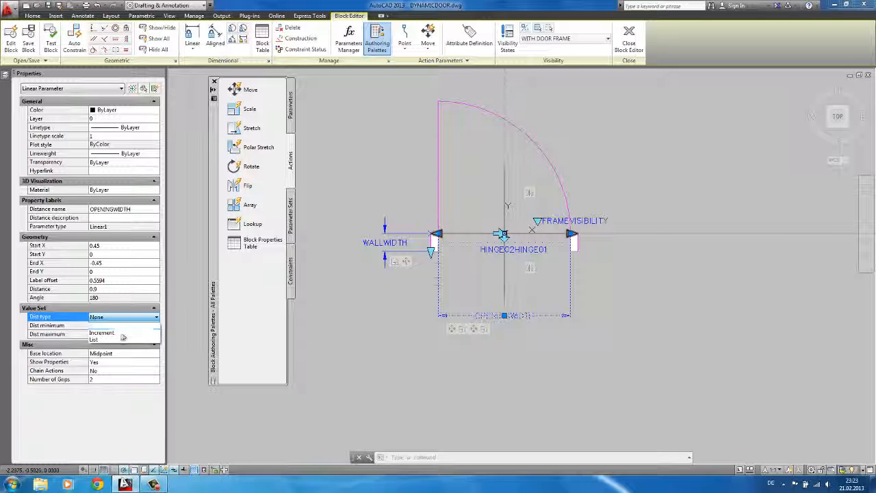
{"action": "left_click", "coordinate": [95, 339]}
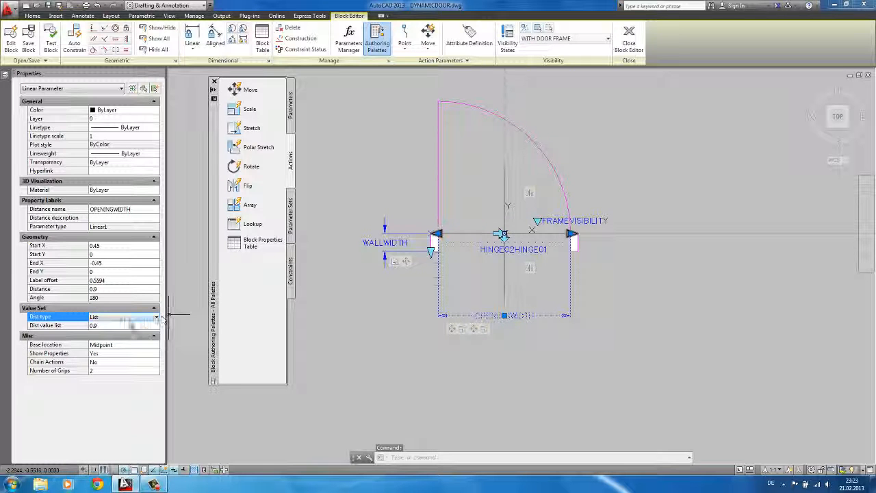
Add the distances 0.65, 0.75, 0.8 and 1 to OPENINGWIDTH's value list, keeping 0.9 in it
{"action": "left_click", "coordinate": [123, 325]}
{"action": "left_click", "coordinate": [156, 326]}
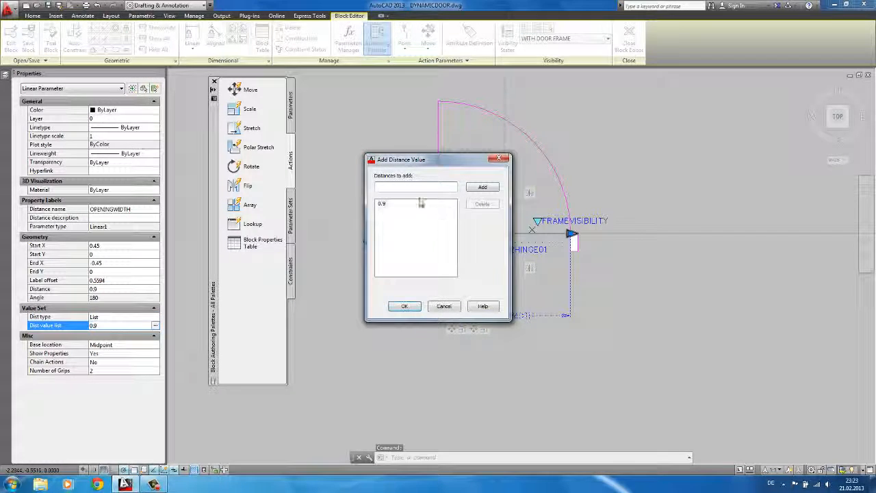
{"action": "type", "text": ".65"}
{"action": "left_click", "coordinate": [482, 187]}
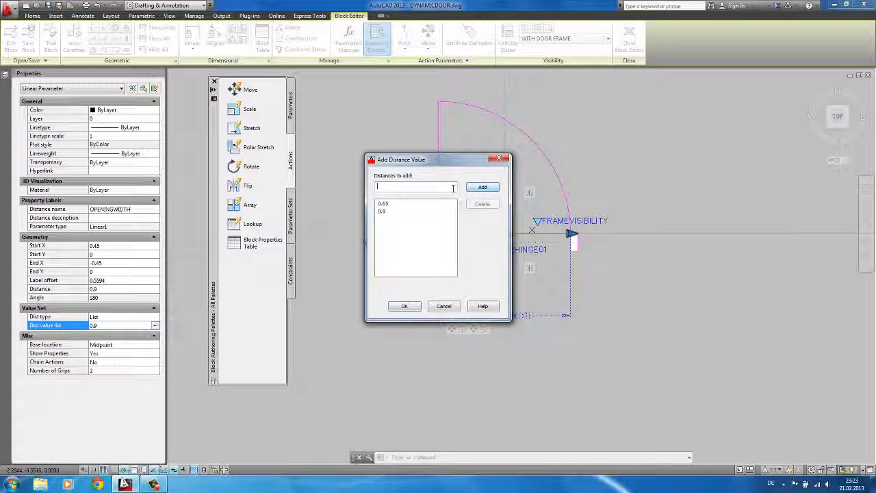
{"action": "type", "text": ".75"}
{"action": "left_click", "coordinate": [482, 187]}
{"action": "type", "text": ".8"}
{"action": "left_click", "coordinate": [483, 188]}
{"action": "type", "text": ".9"}
{"action": "left_click", "coordinate": [482, 187]}
{"action": "type", "text": "1"}
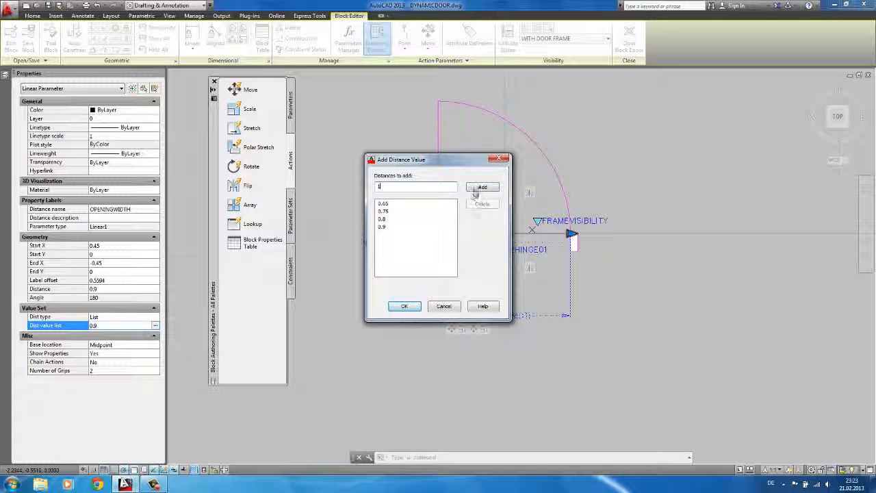
{"action": "left_click", "coordinate": [482, 187]}
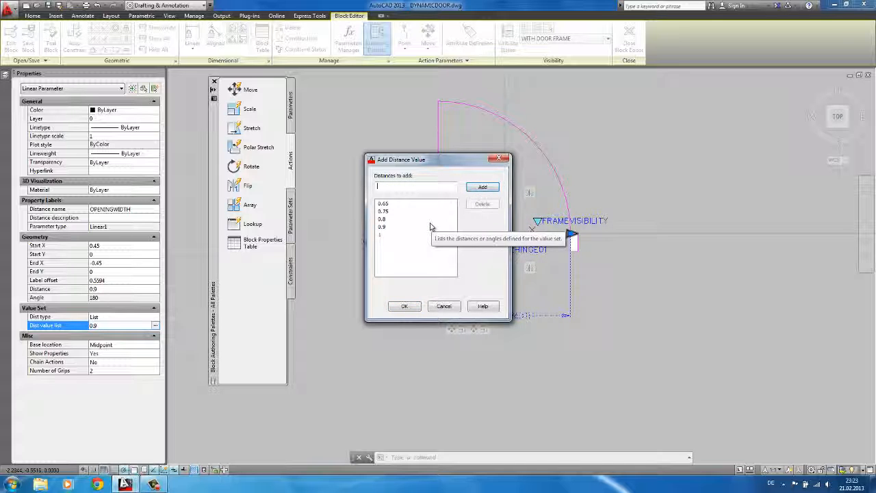
{"action": "left_click", "coordinate": [404, 306]}
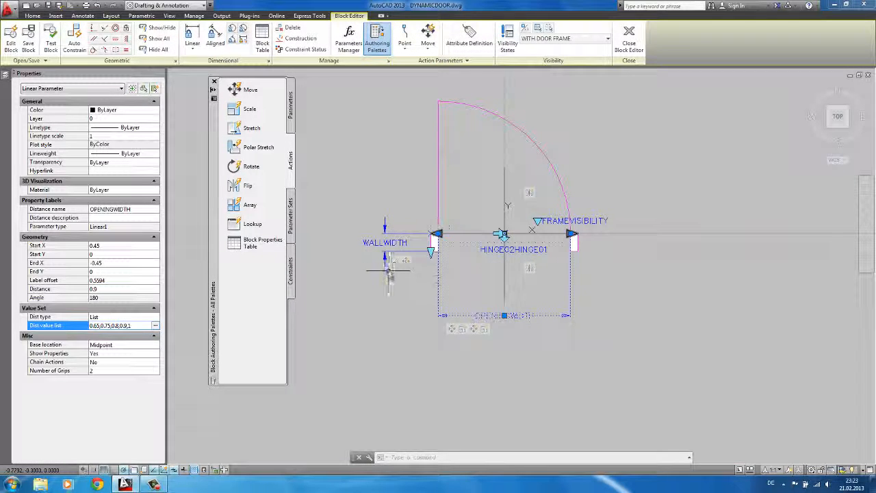
Close the block editor and save the parameter changes to DynamicDoor
{"action": "scroll", "coordinate": [388, 270], "scroll_direction": "down", "scroll_amount": 2}
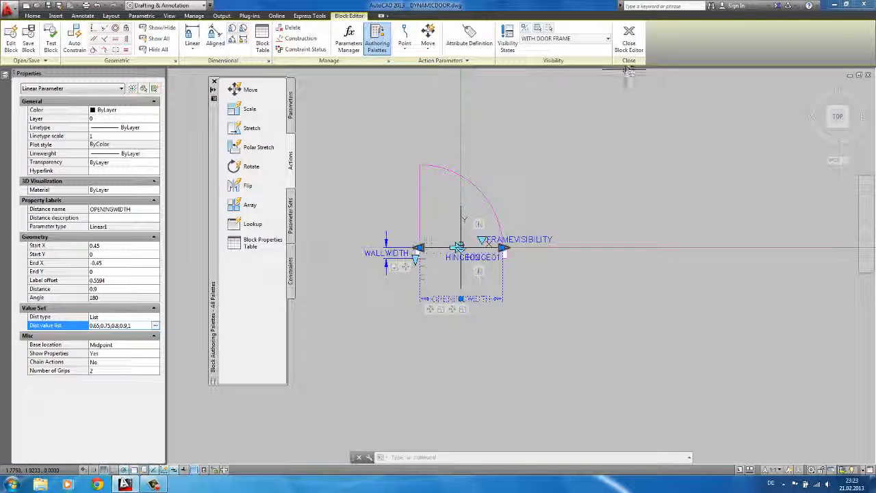
{"action": "left_click", "coordinate": [629, 43]}
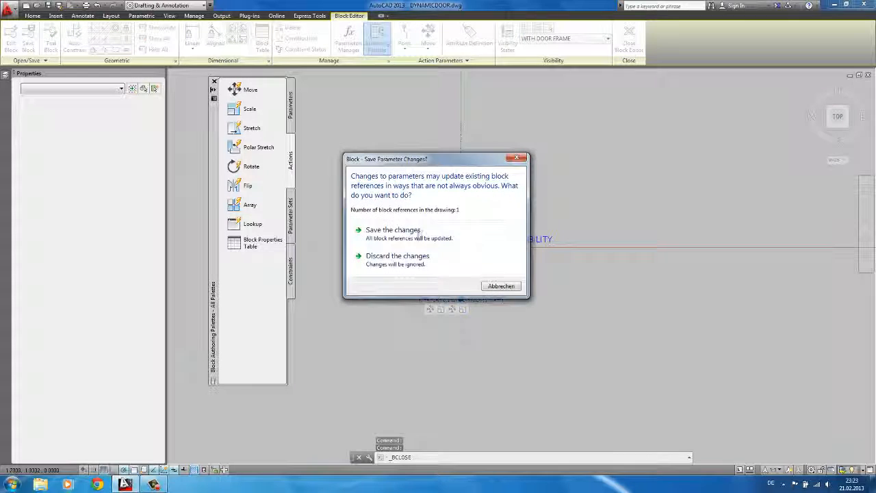
{"action": "left_click", "coordinate": [388, 233]}
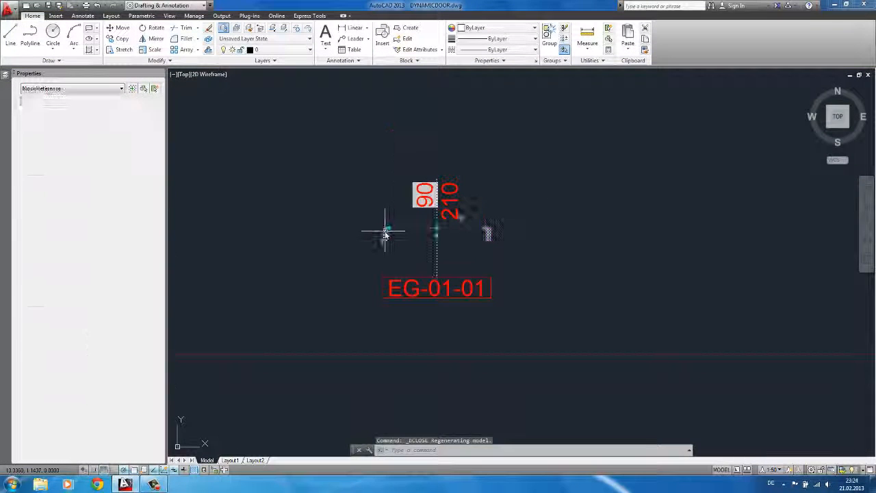
Stretch the door's left jamb outward so the opening width snaps to 1
{"action": "scroll", "coordinate": [394, 226], "scroll_direction": "down", "scroll_amount": 1}
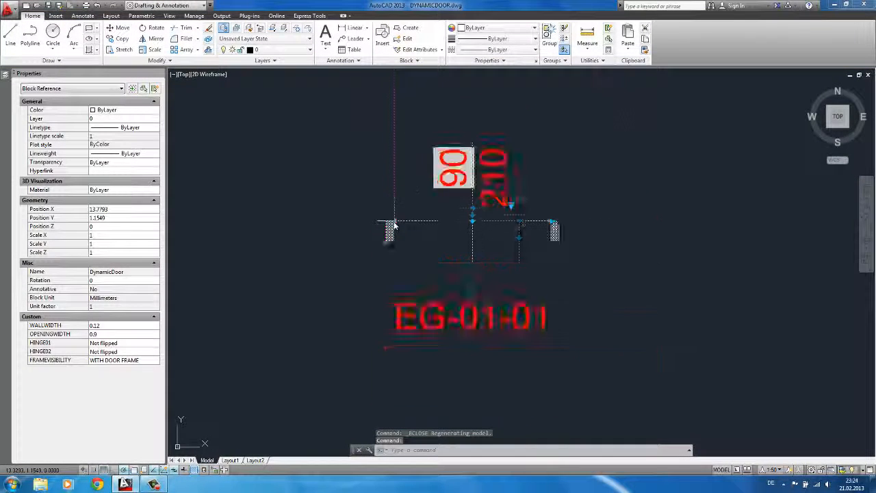
{"action": "left_click", "coordinate": [381, 221]}
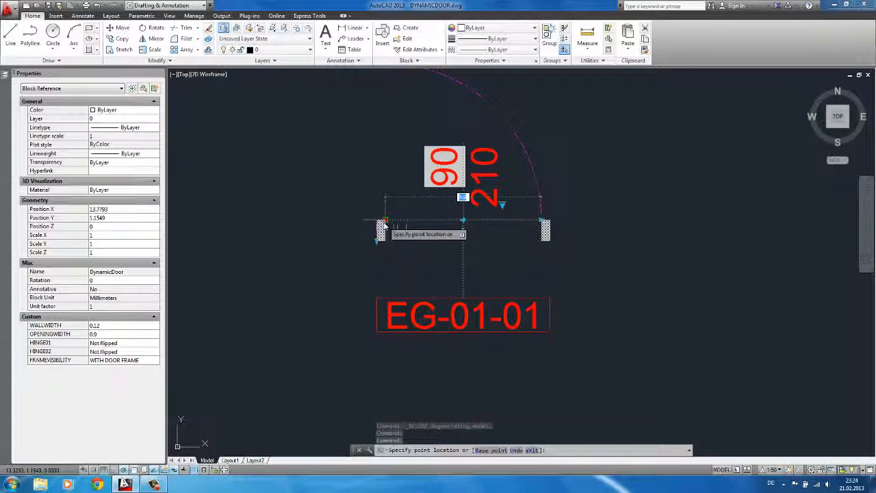
{"action": "left_click", "coordinate": [381, 231]}
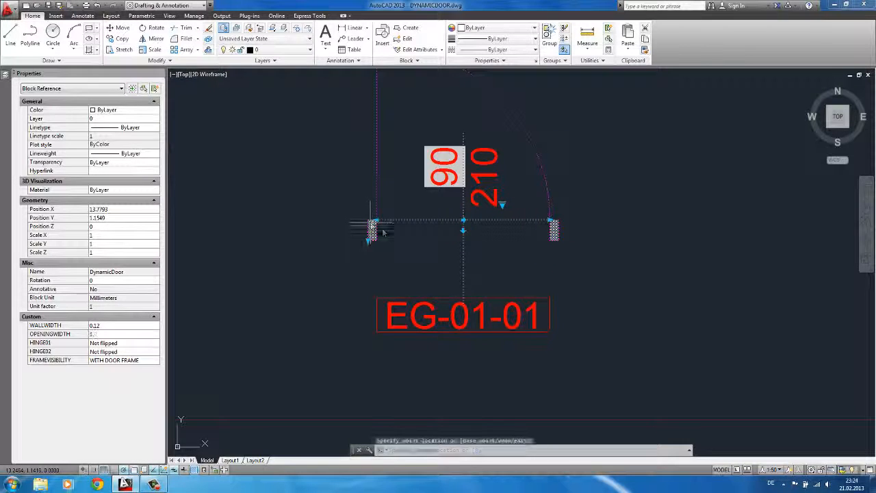
Stretch the door's wall width to the listed value 0.3 and regenerate the drawing to refresh the tag's width field
{"action": "left_click", "coordinate": [369, 241]}
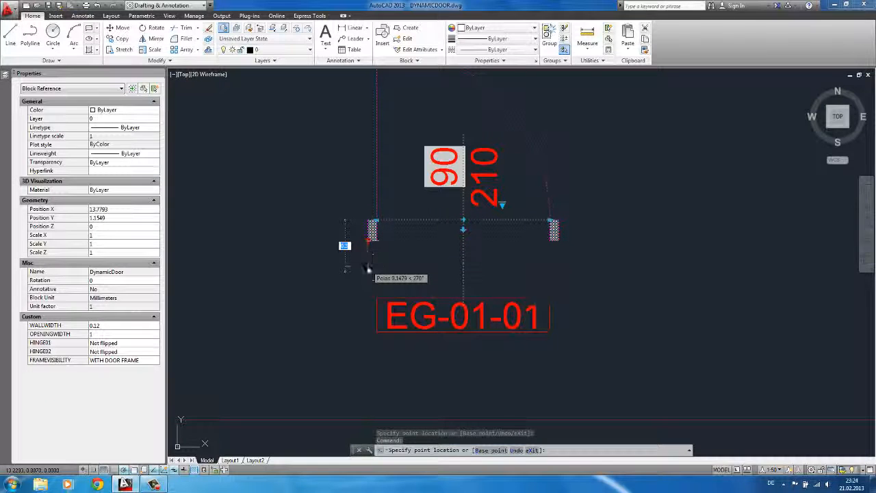
{"action": "left_click", "coordinate": [356, 240]}
{"action": "scroll", "coordinate": [341, 230], "scroll_direction": "down", "scroll_amount": 2}
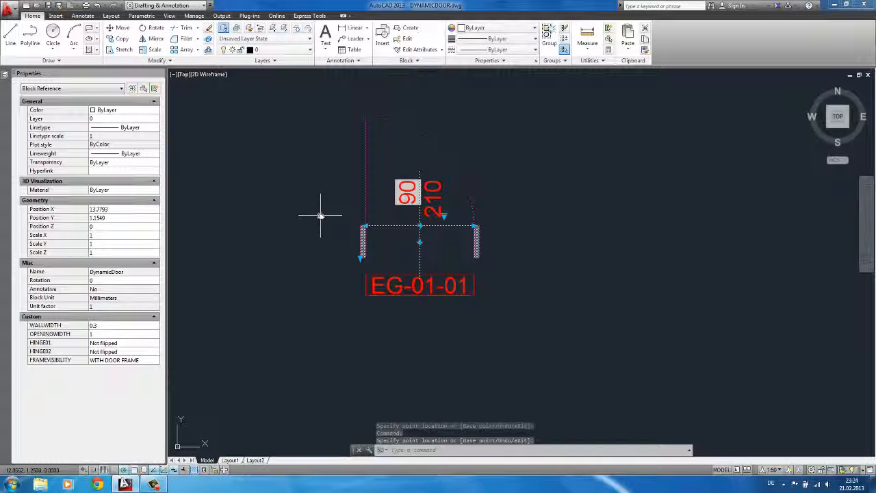
{"action": "type", "text": "RE"}
{"action": "key", "text": "Return"}
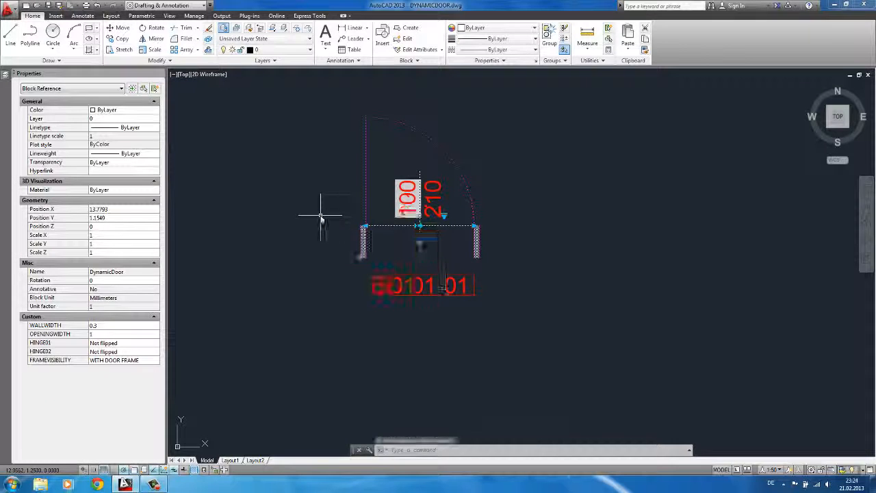